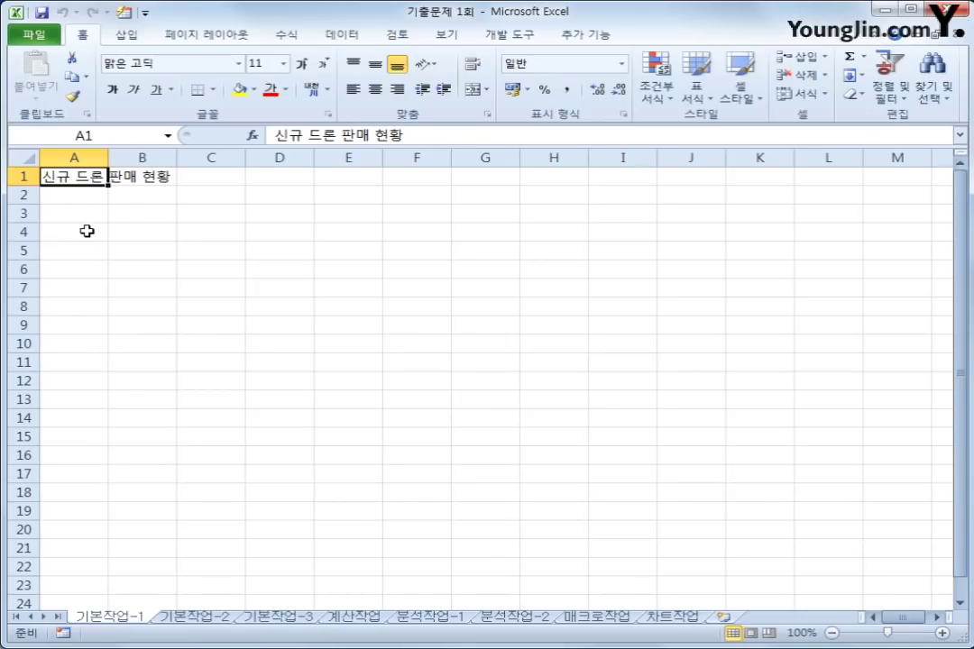
- Merge and centre the title across A1:H1 on the 기본작업-2 sheet
left_click(195, 618)
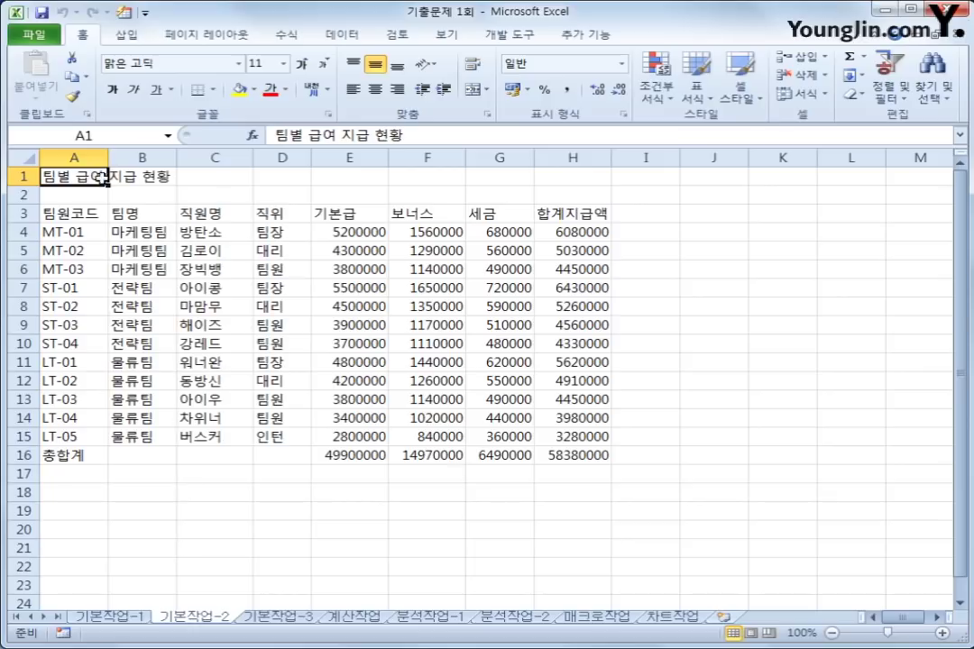
left_click_drag(72, 174, 554, 160)
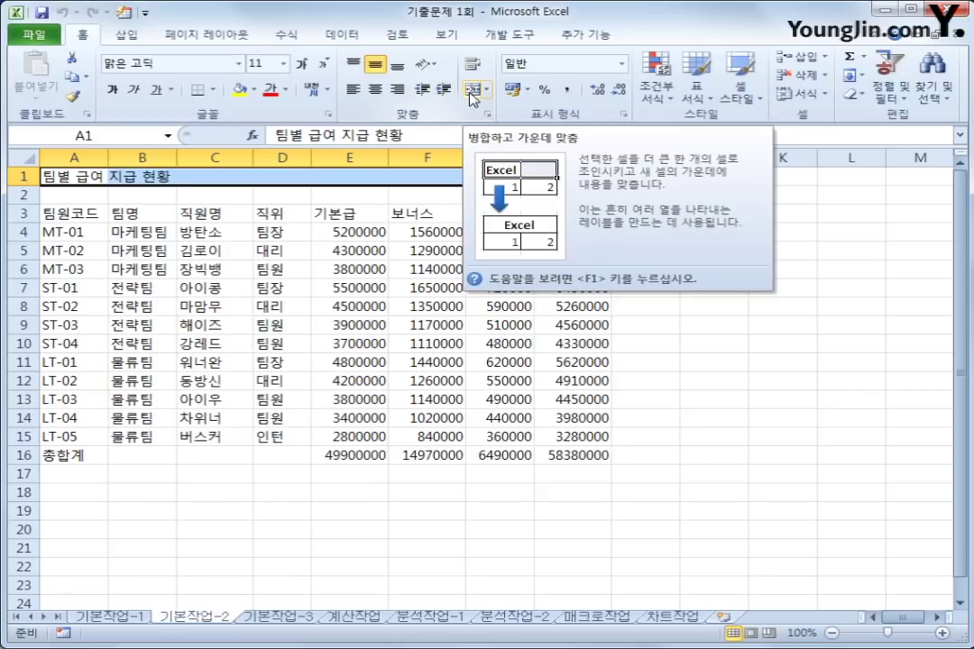
left_click(472, 94)
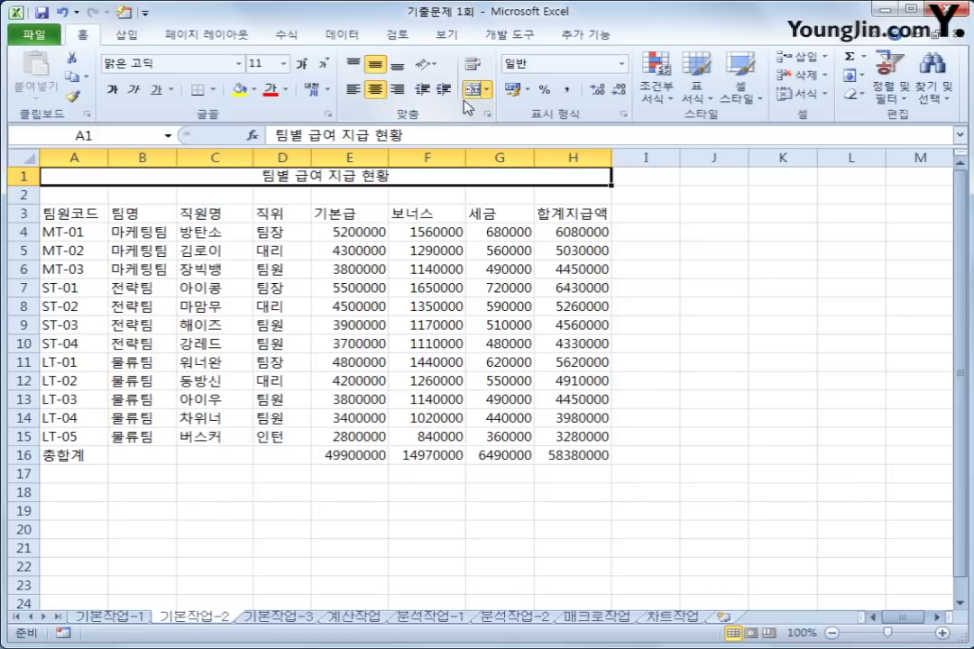
- Format the merged title in A1 with the 궁서 font, size 16 and a double underline
left_click(240, 65)
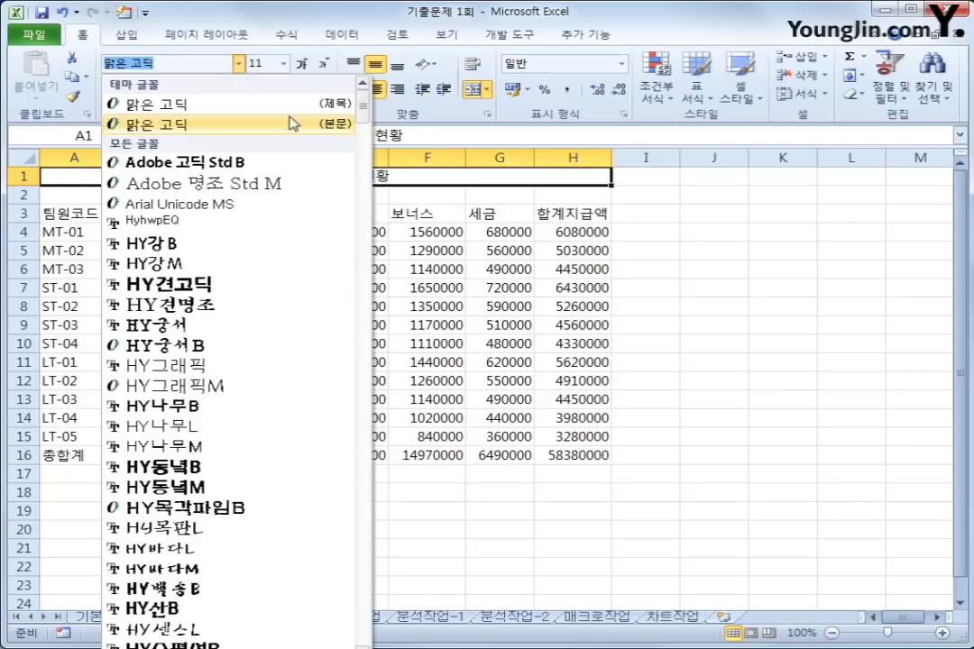
left_click_drag(363, 94, 364, 145)
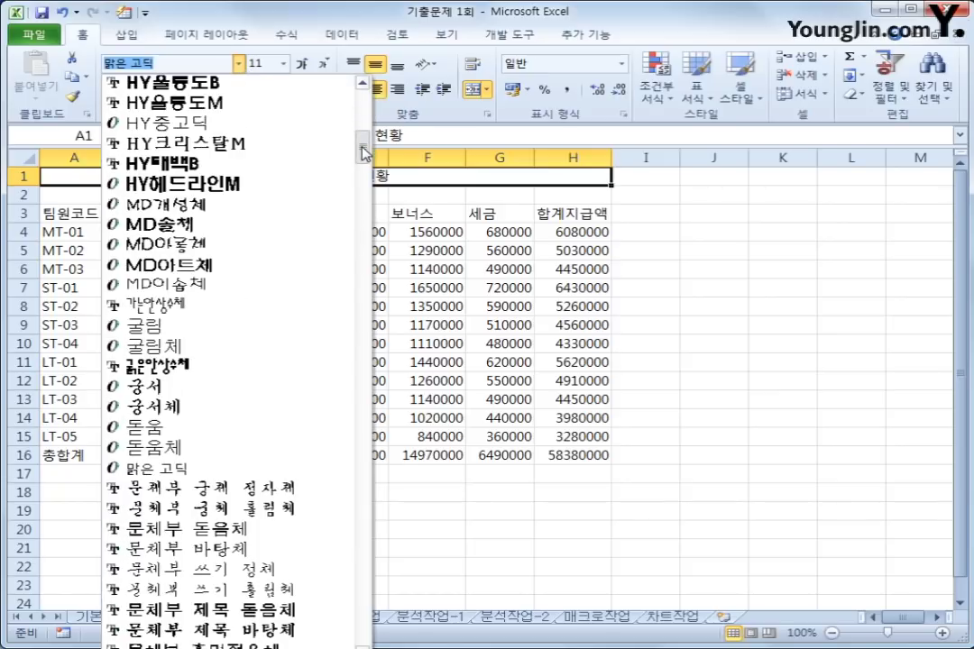
left_click(242, 392)
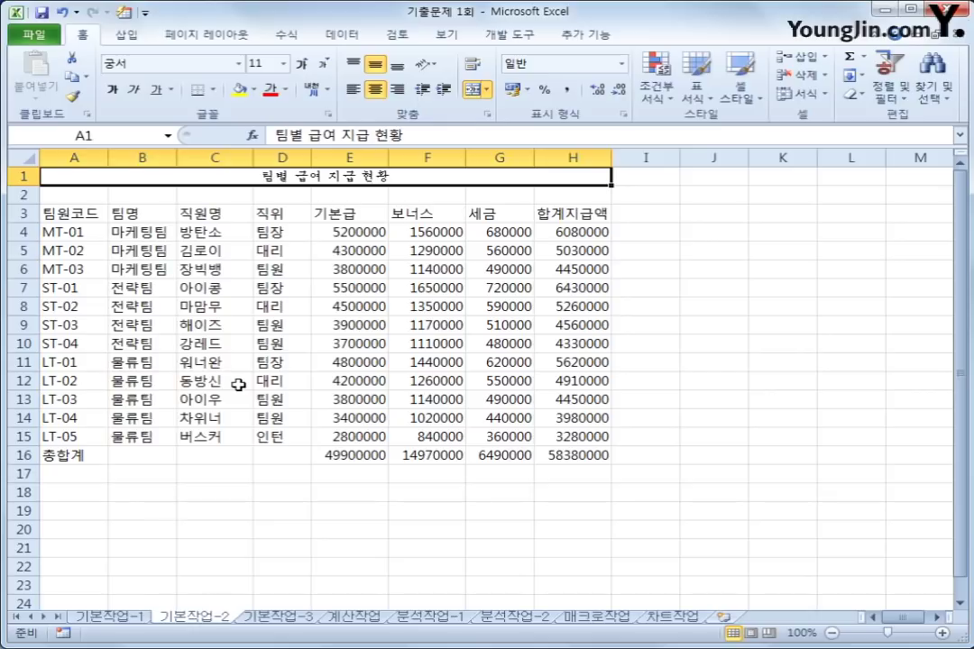
left_click(283, 64)
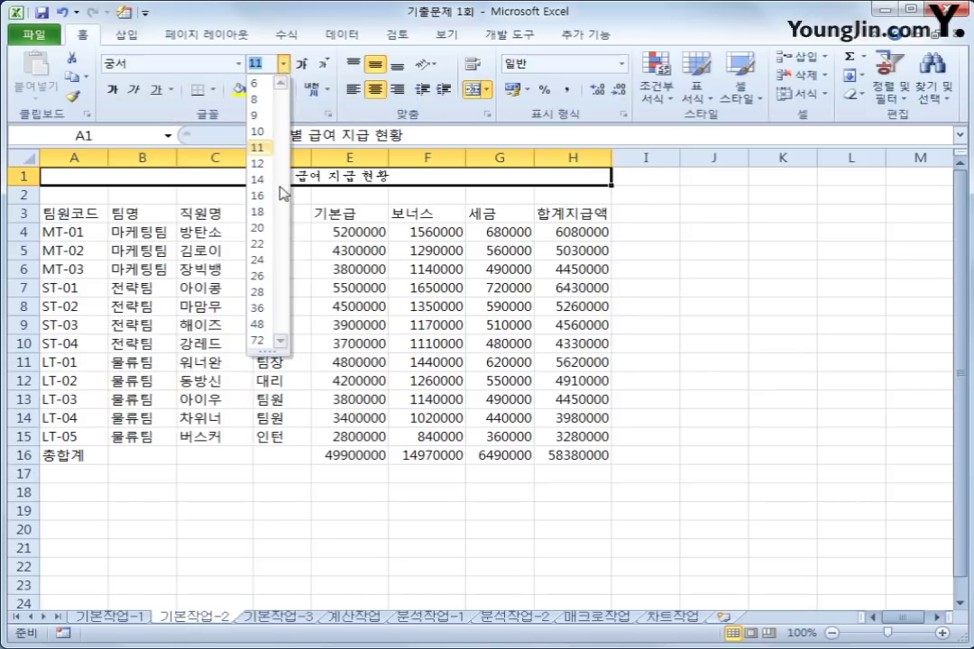
left_click(272, 204)
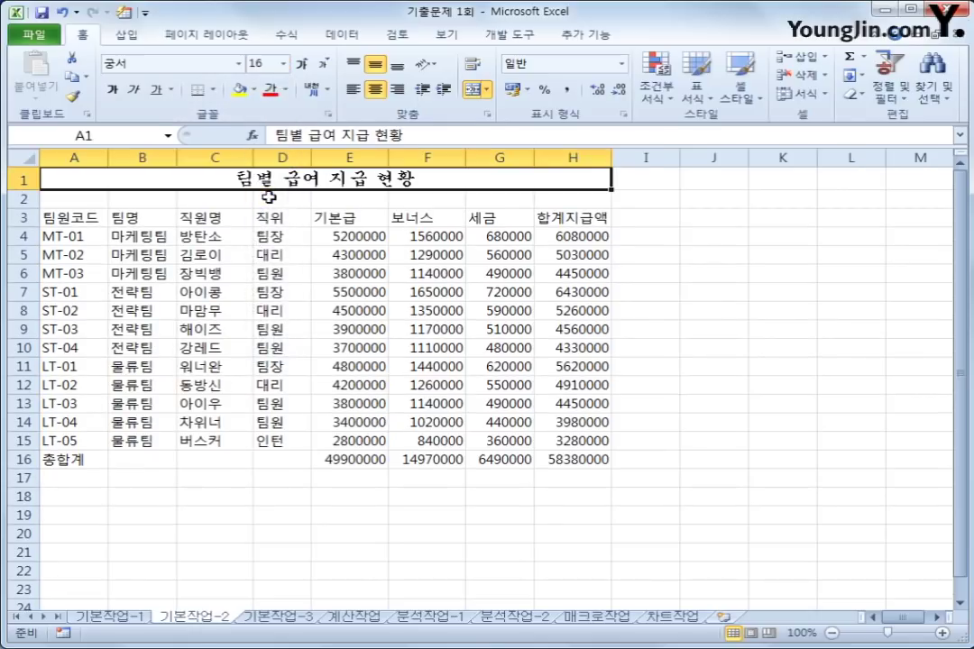
left_click(171, 90)
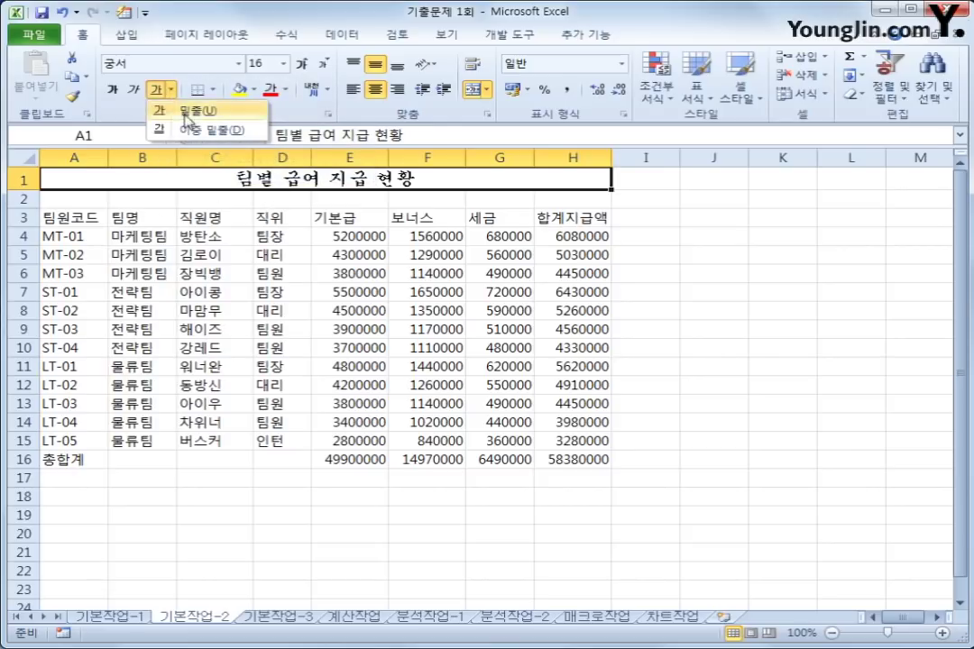
left_click(189, 132)
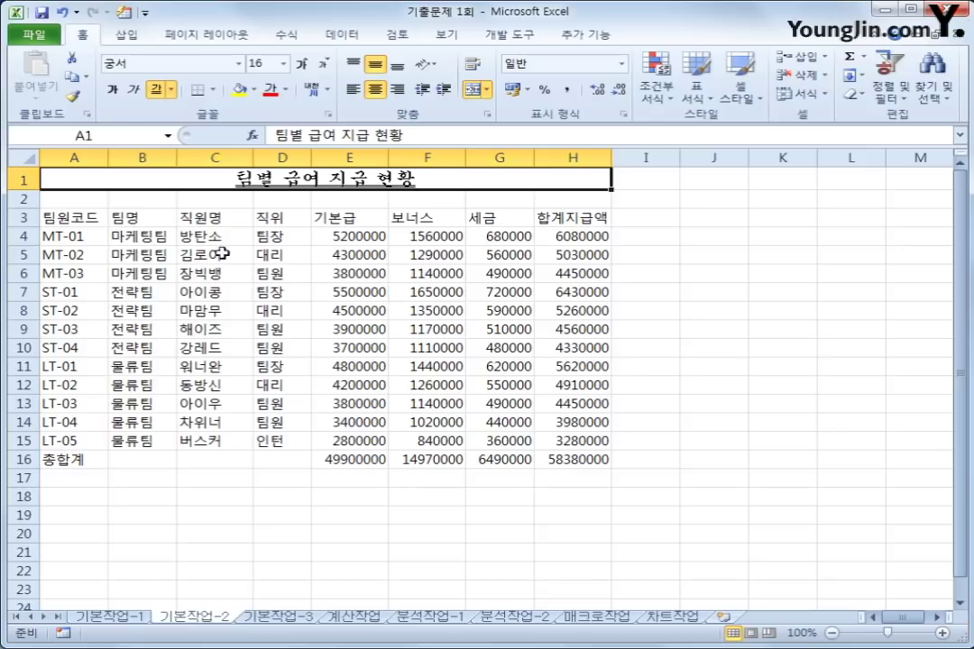
- Apply the 20% - 강조색5 cell style to the header row A3:H3 and centre its text horizontally
left_click_drag(72, 219, 556, 220)
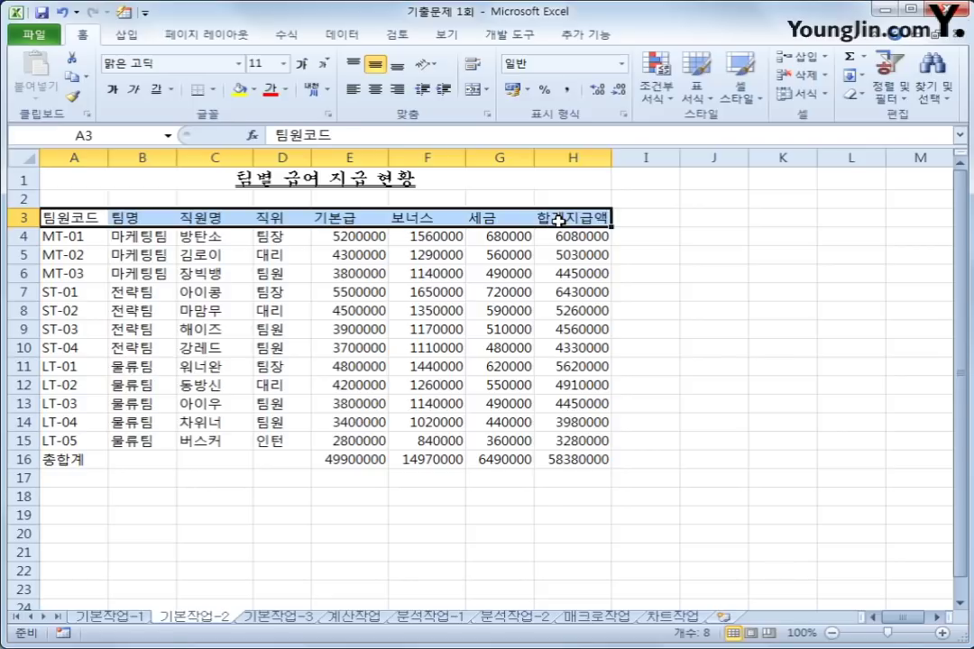
left_click(755, 95)
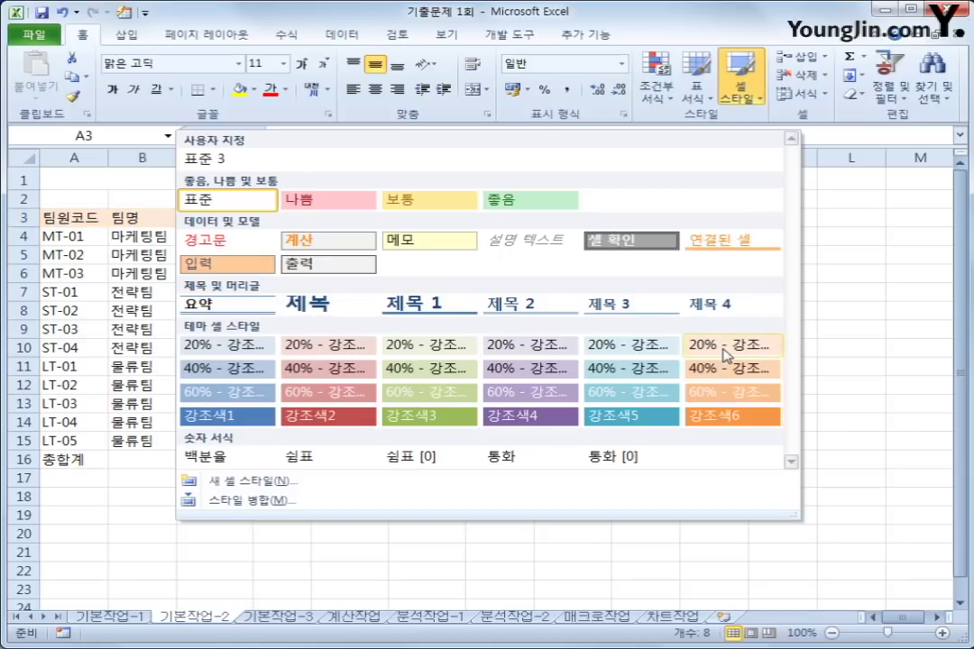
left_click(638, 346)
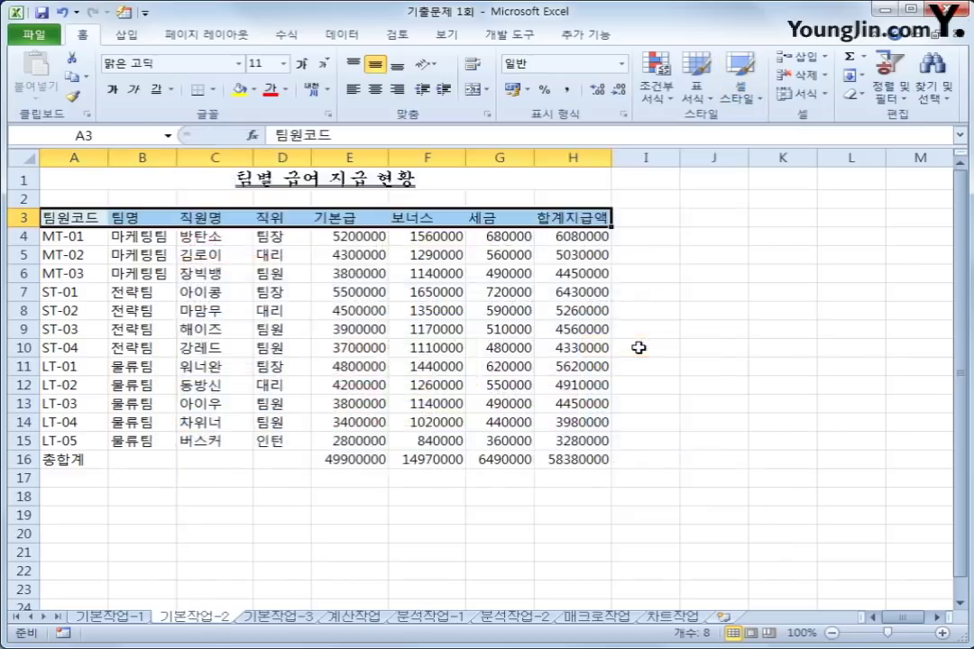
left_click(381, 99)
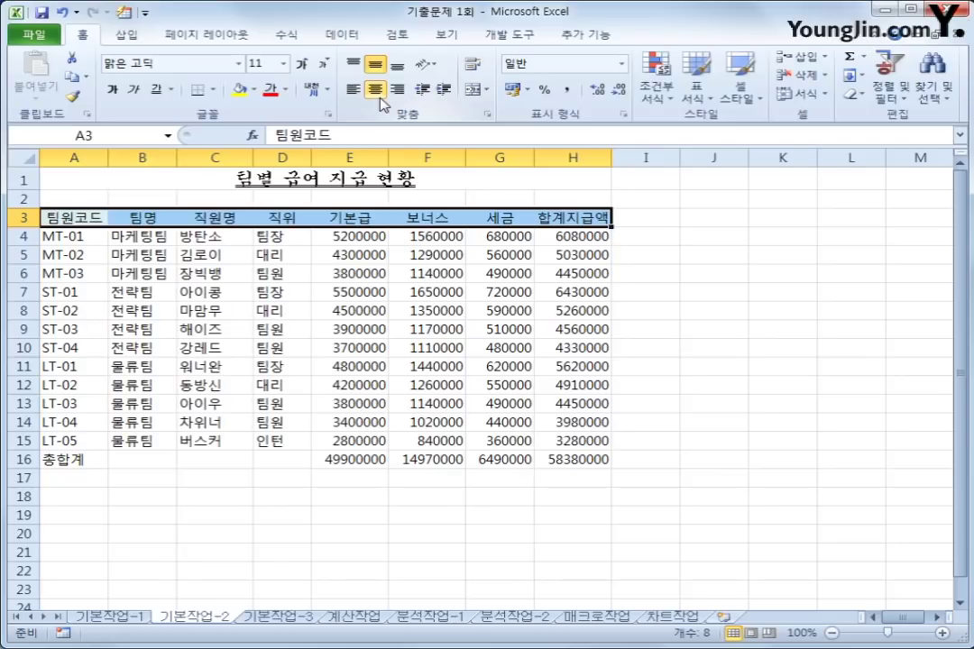
- Insert a comment on cell H16 and replace its default text with "합계 지급액 총액"
left_click(573, 461)
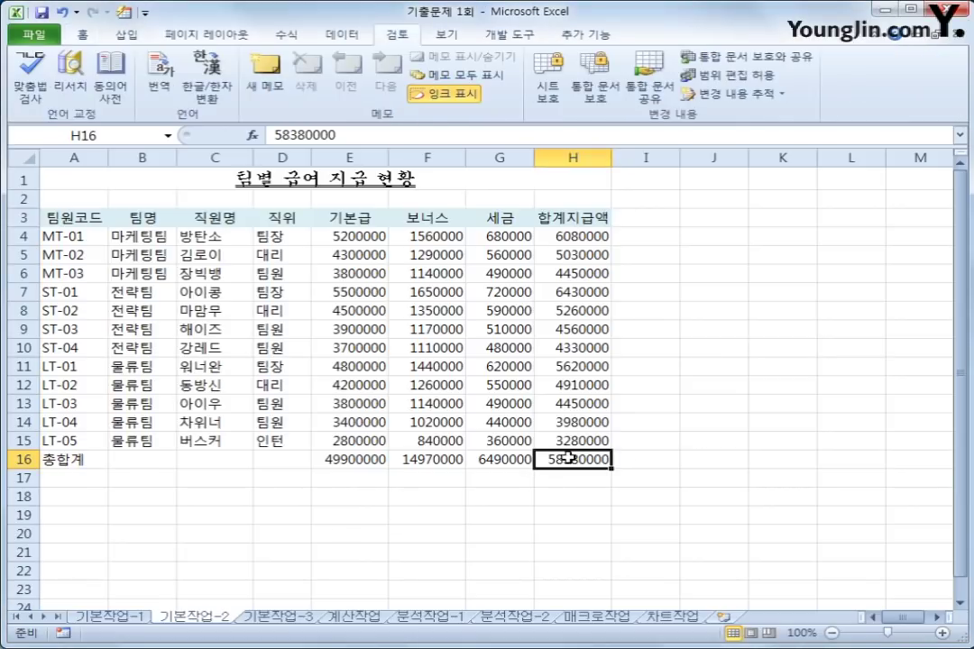
right_click(586, 458)
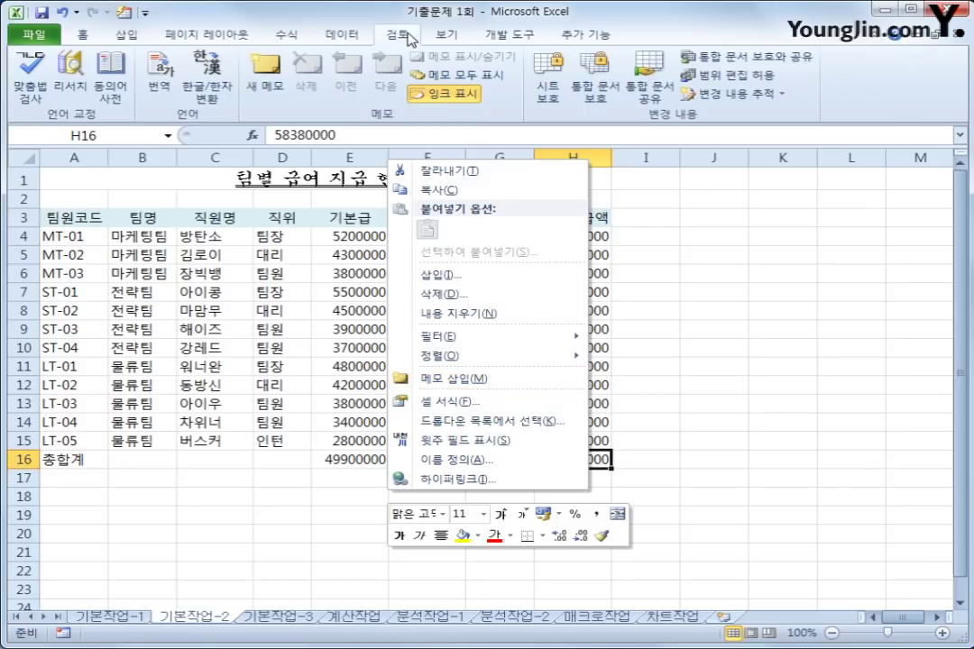
left_click(568, 390)
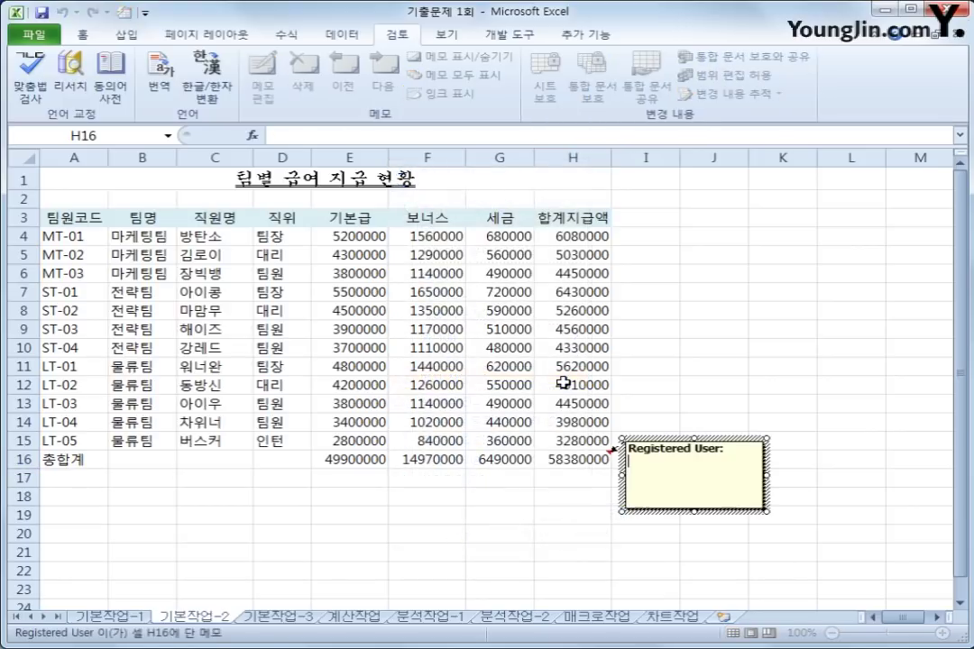
key("ctrl+a")
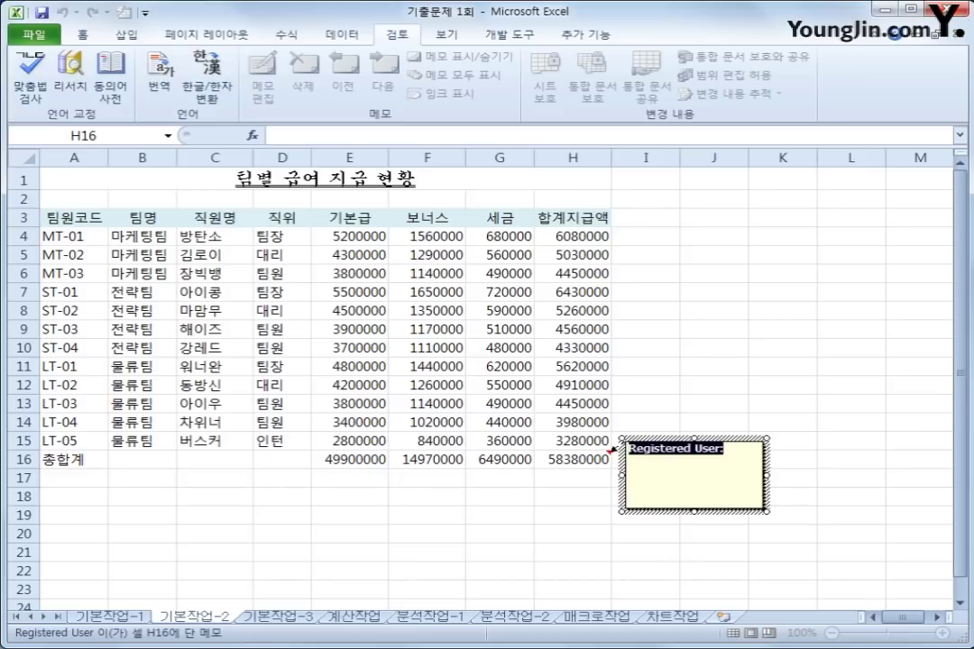
type("하")
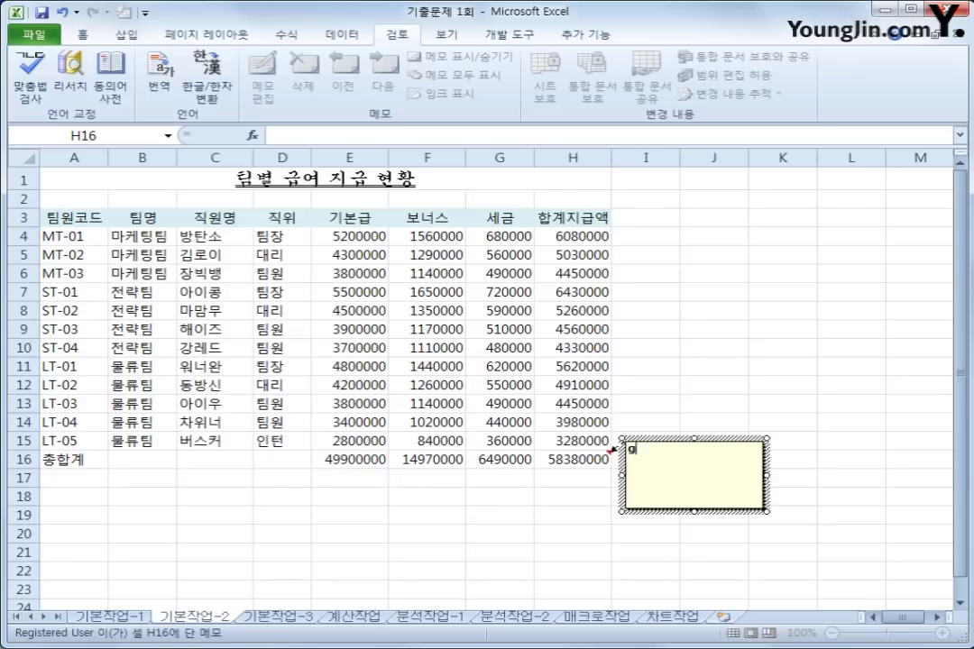
type("ㅂ계 지급액")
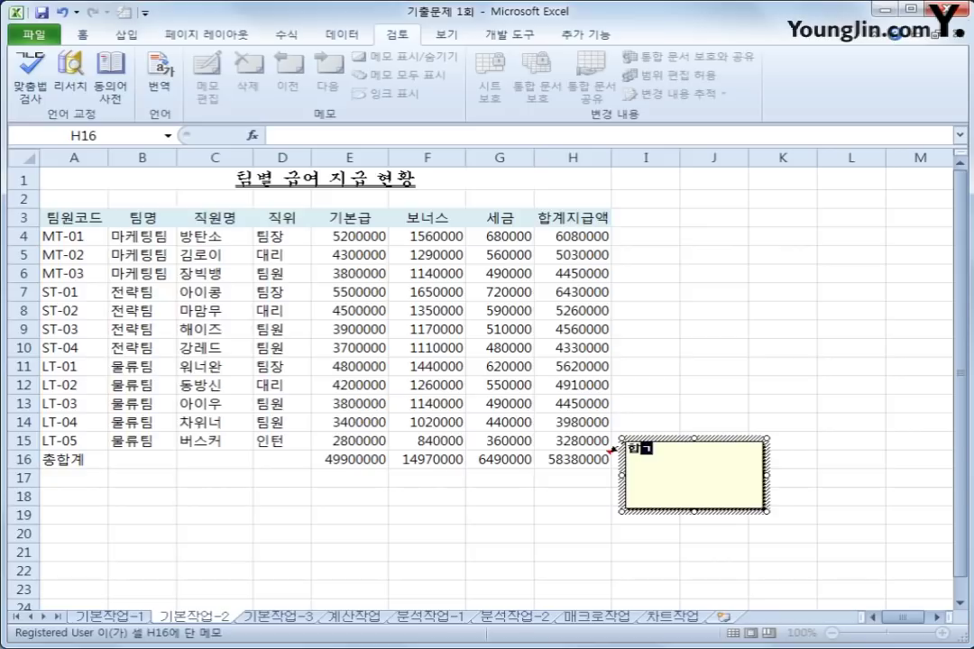
type(" 총액")
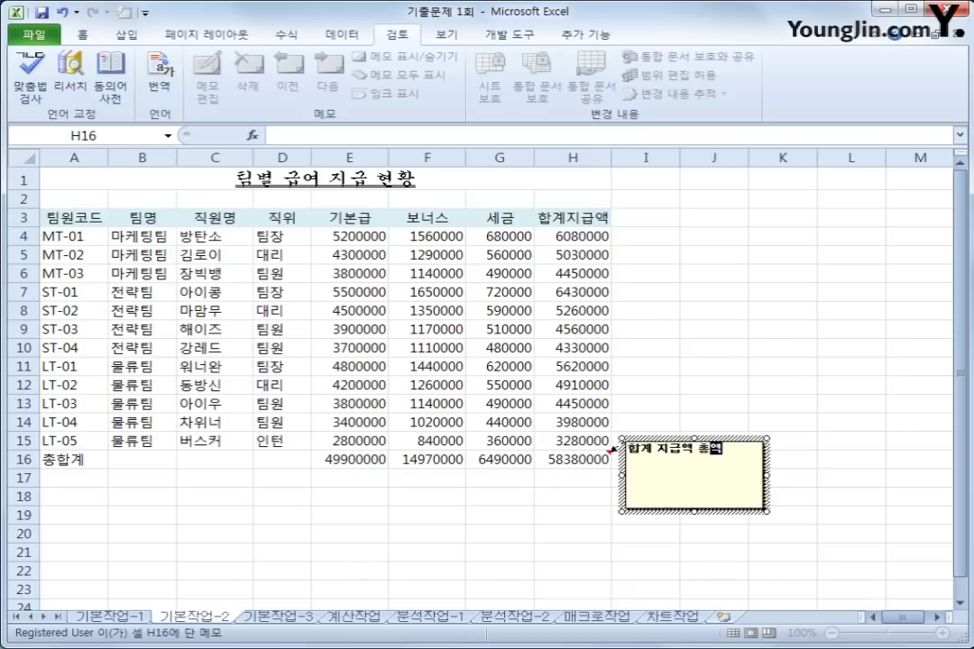
left_click(573, 476)
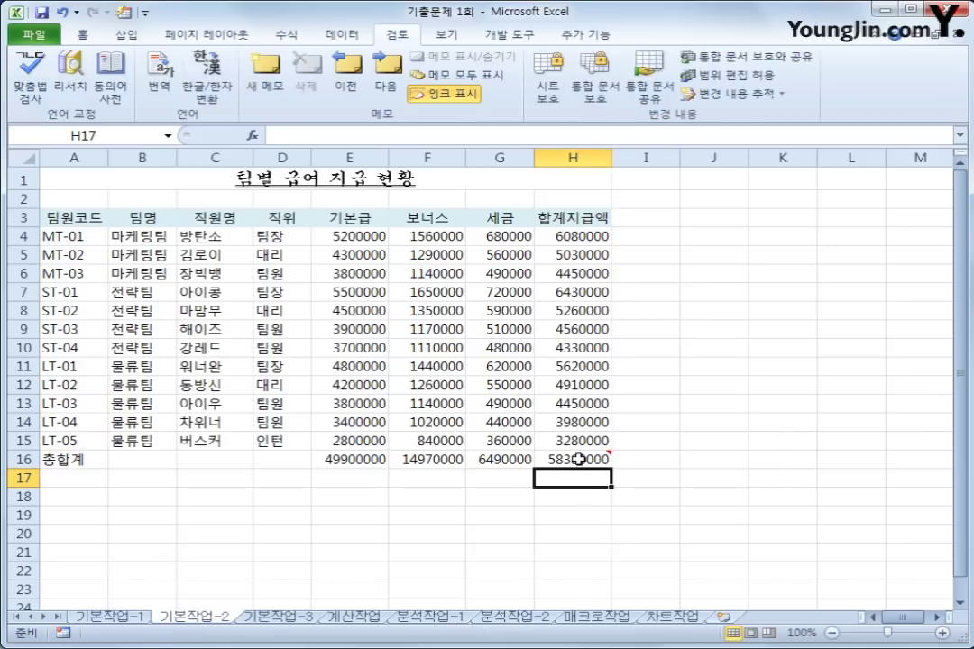
- Set the comment on cell H16 to stay always displayed
left_click(577, 459)
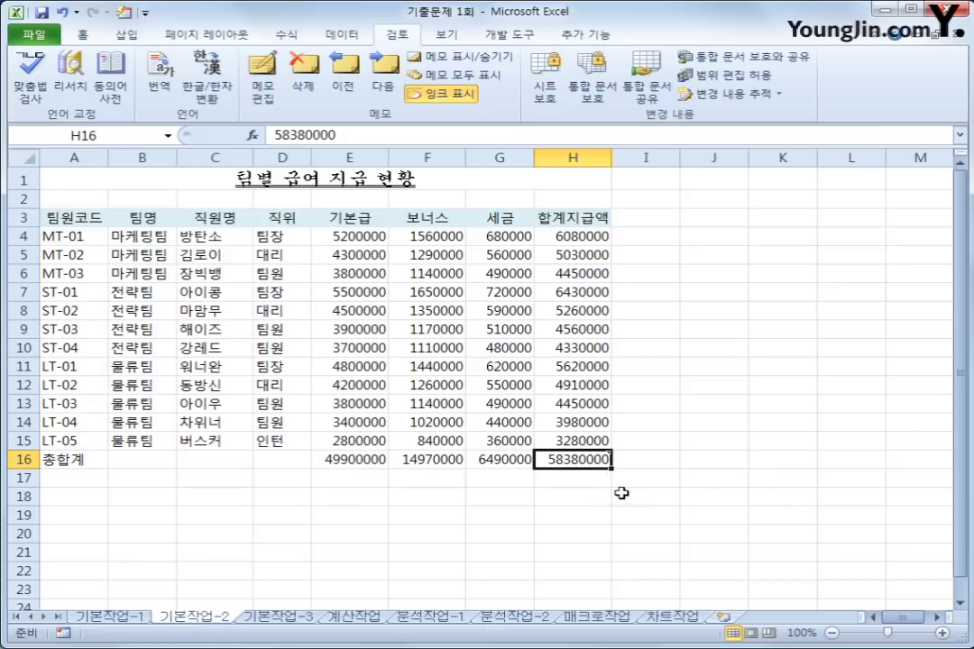
mouse_move(573, 458)
left_click(437, 58)
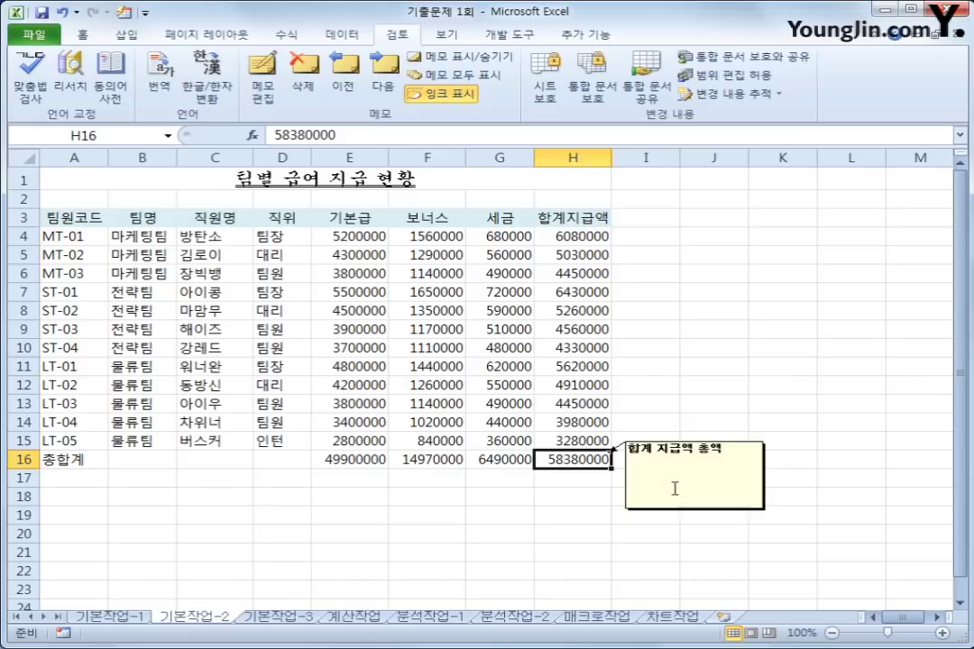
- Apply the custom number format #,##0원 to the amounts in E4:H16
left_click(350, 236)
left_click_drag(350, 236, 590, 458)
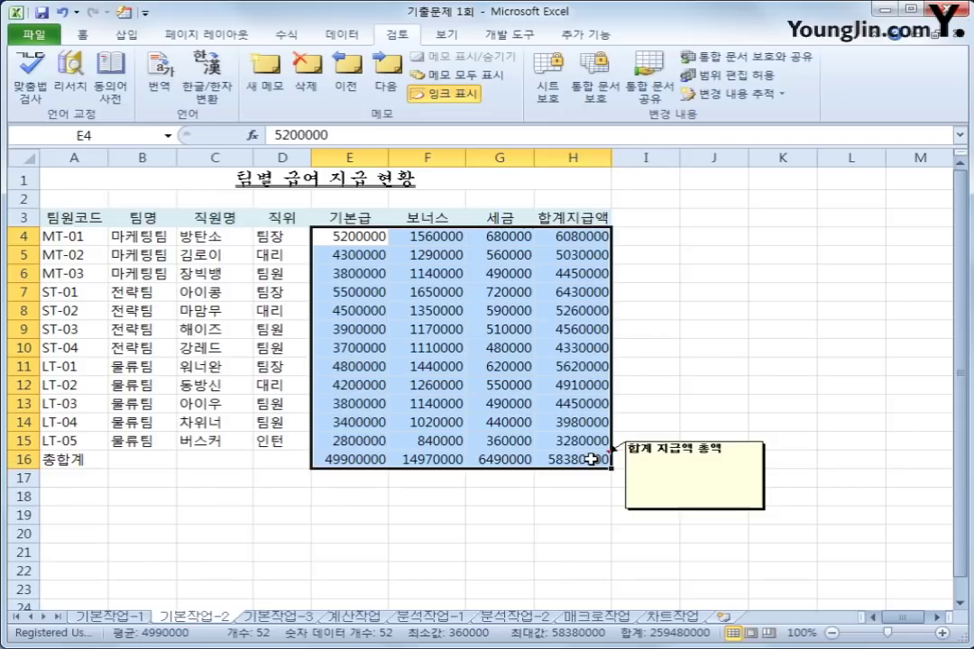
right_click(582, 273)
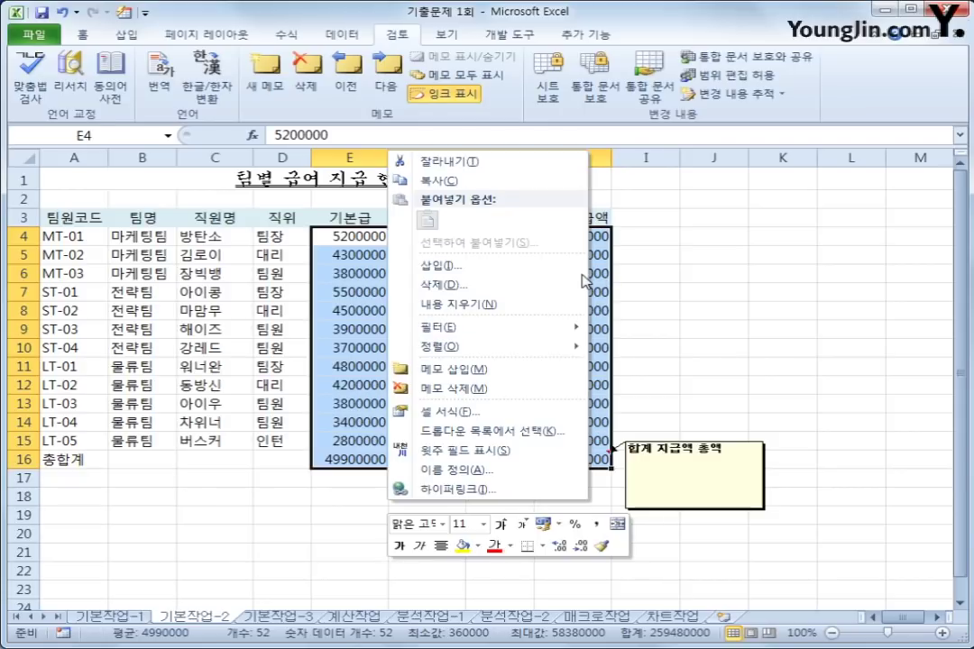
left_click(510, 416)
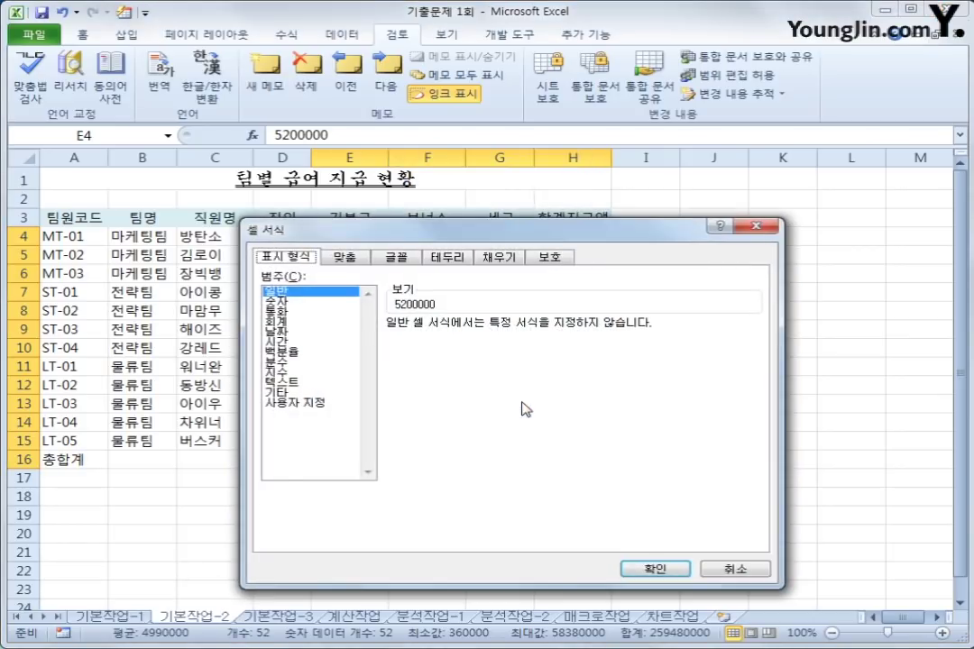
left_click(304, 405)
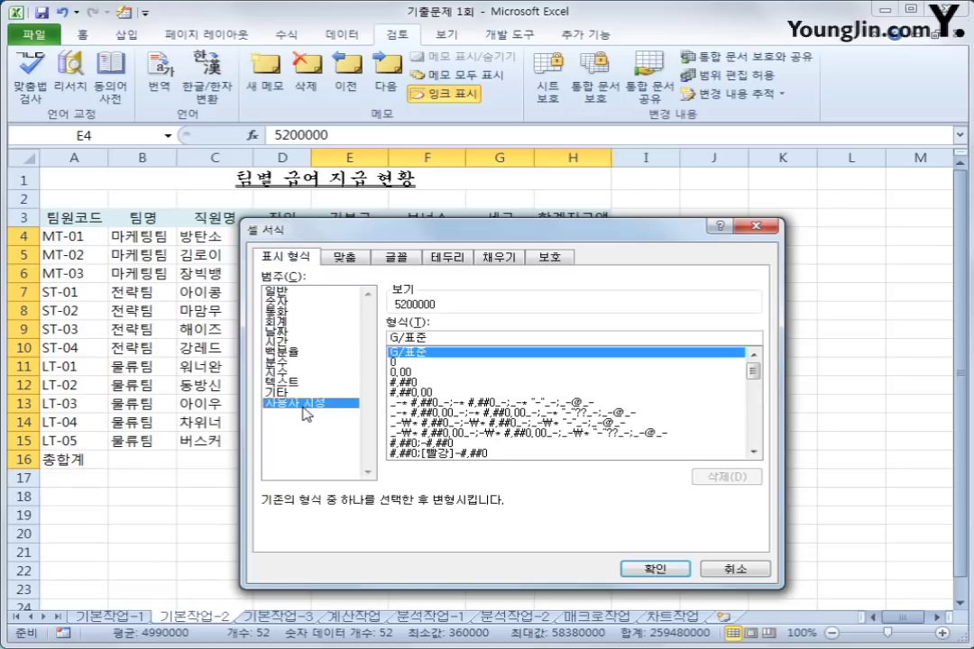
left_click_drag(420, 338, 368, 336)
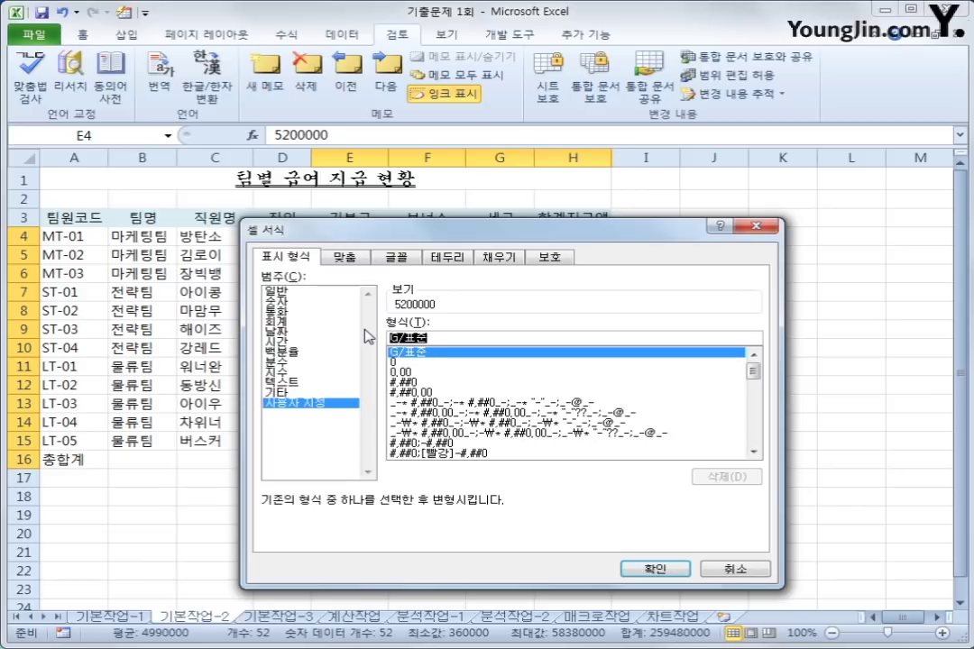
type("#")
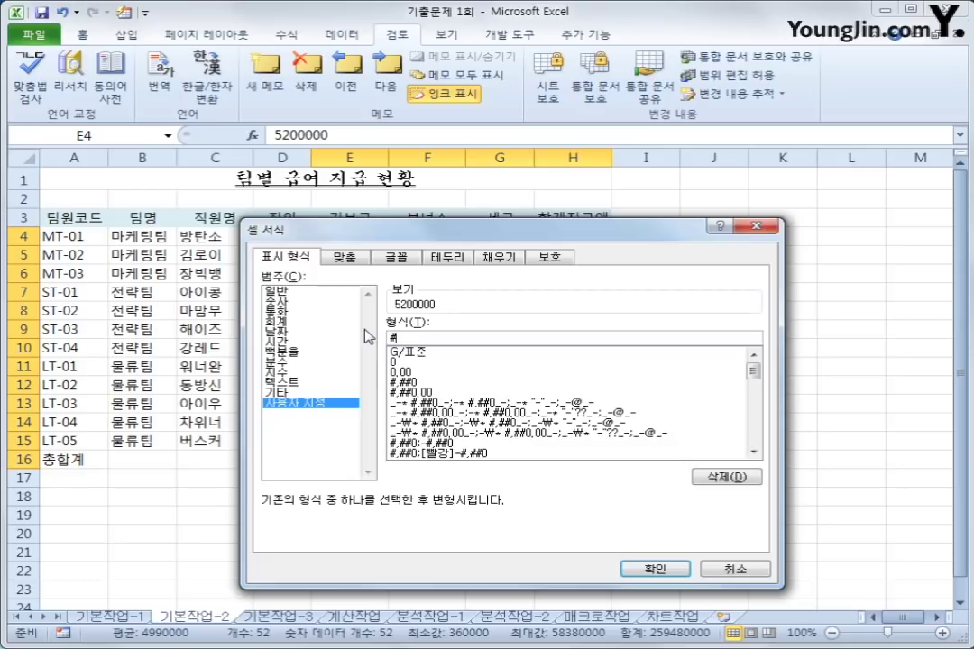
type(",###")
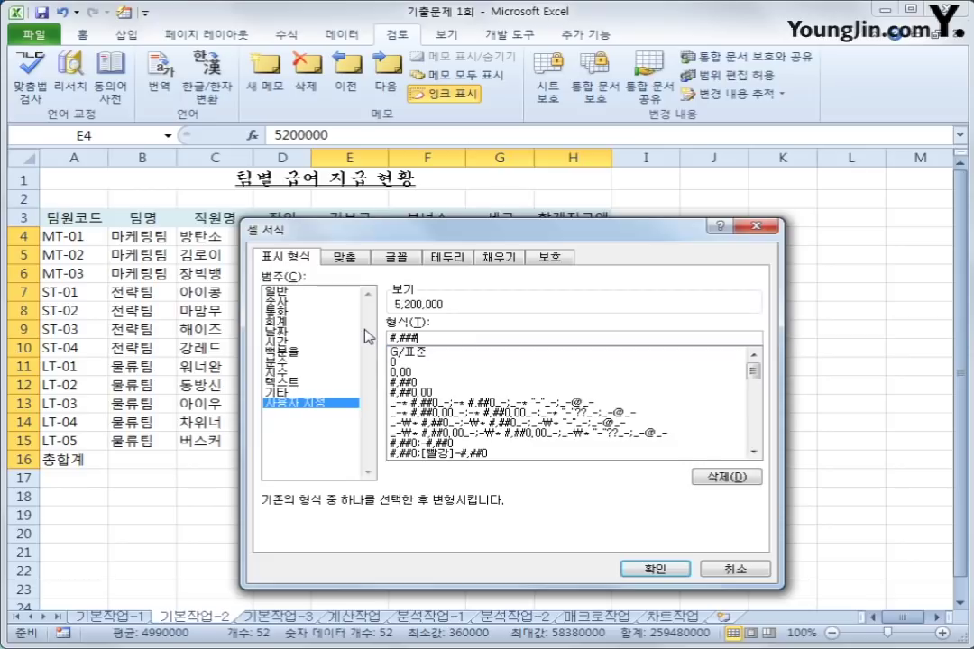
key("BackSpace")
type("0")
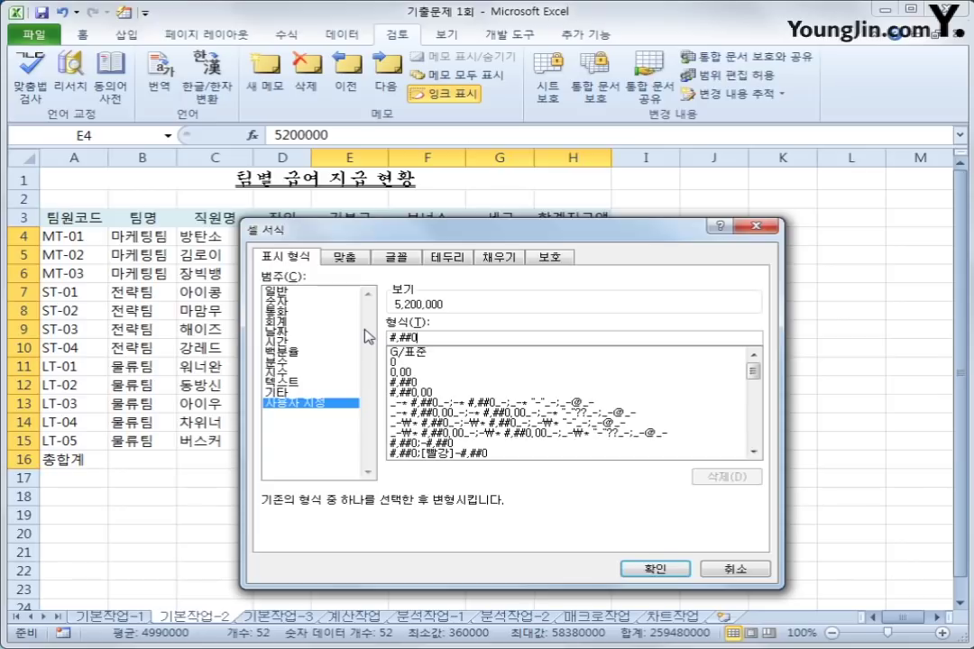
type("원")
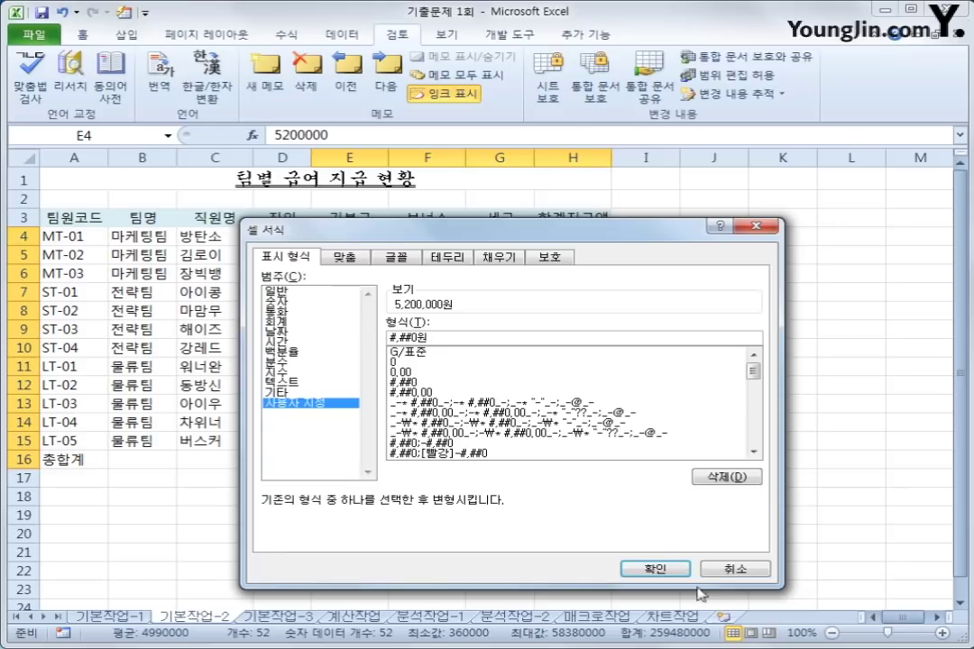
left_click(671, 569)
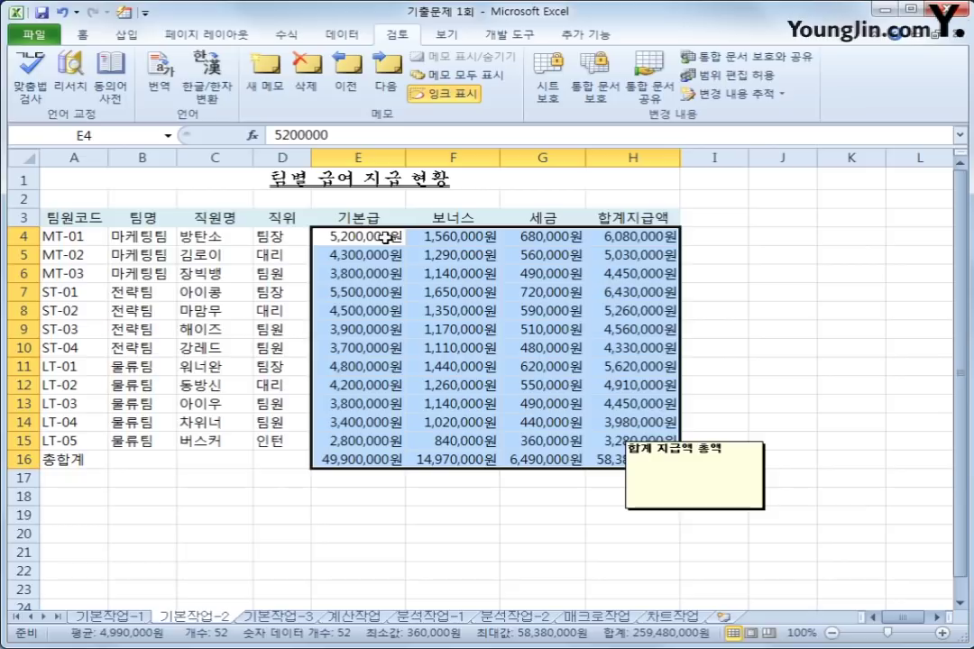
- Inspect the custom number format of the amounts in E4:H16 in the cell formatting settings without changing it
key("ctrl+1")
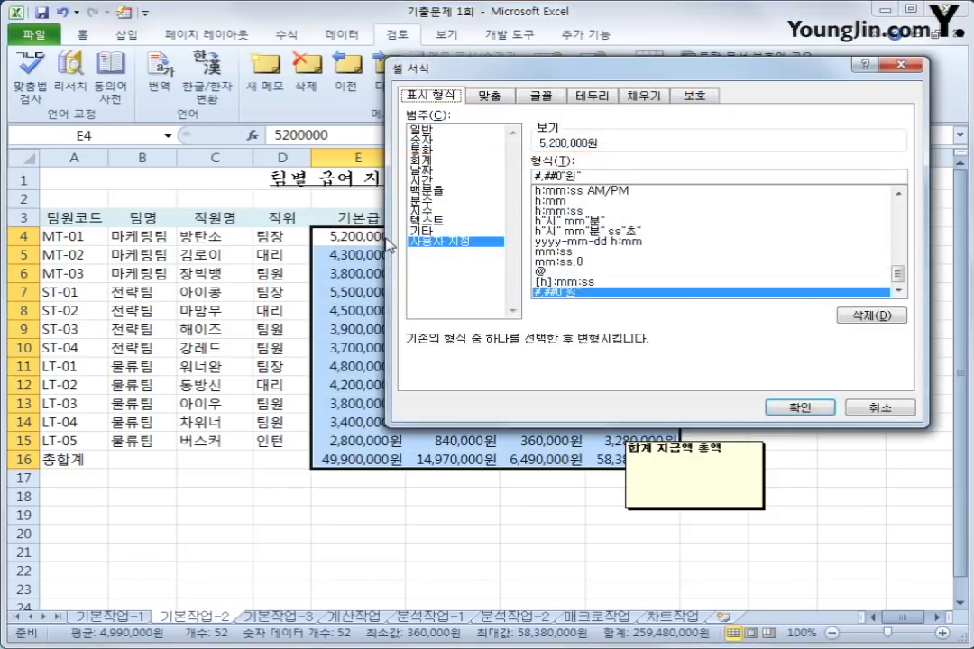
left_click_drag(545, 68, 370, 127)
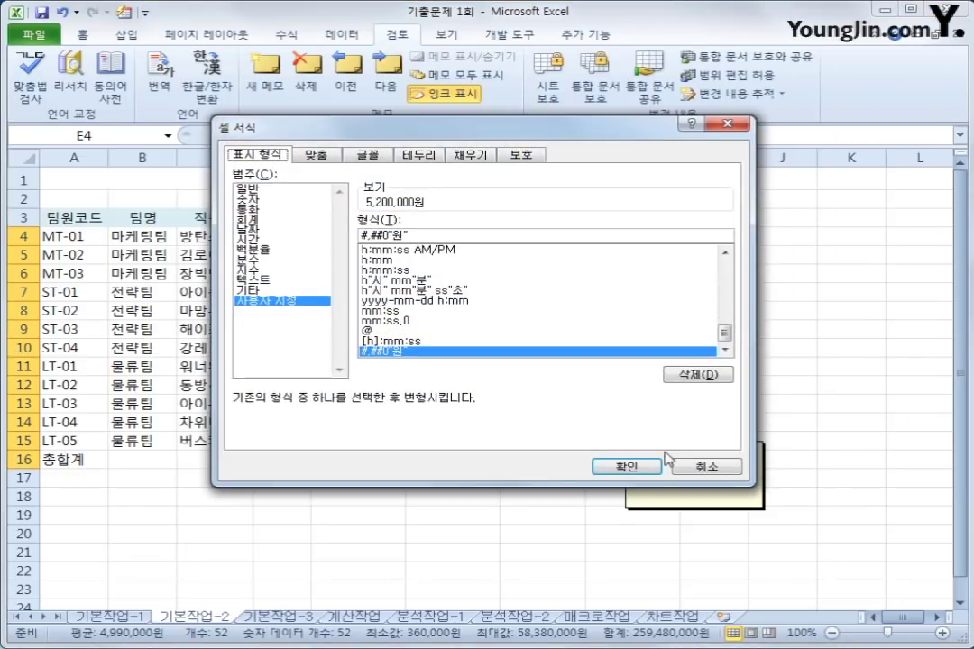
left_click(691, 467)
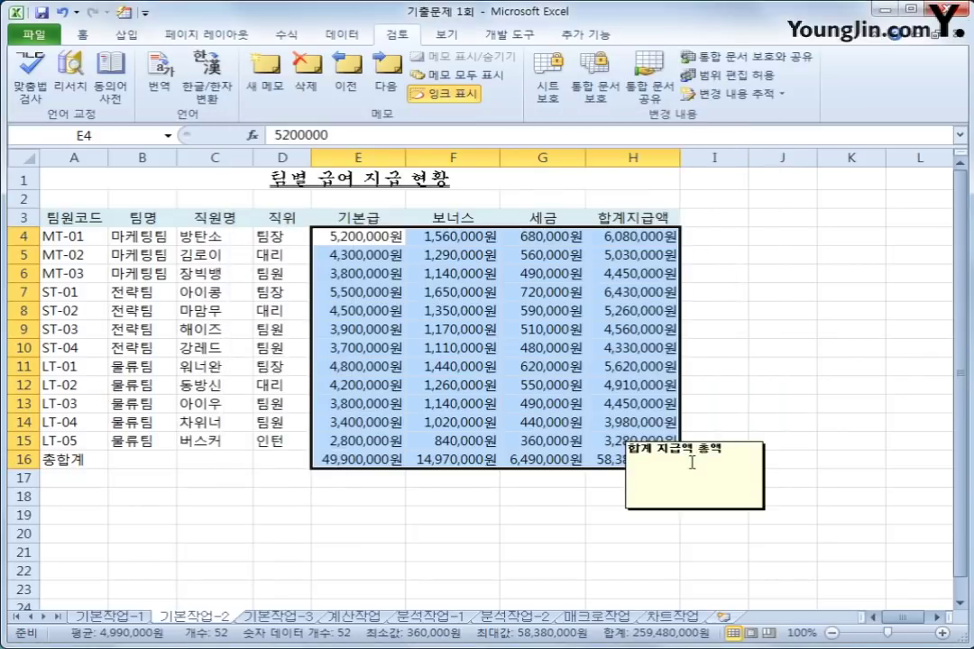
left_click(449, 508)
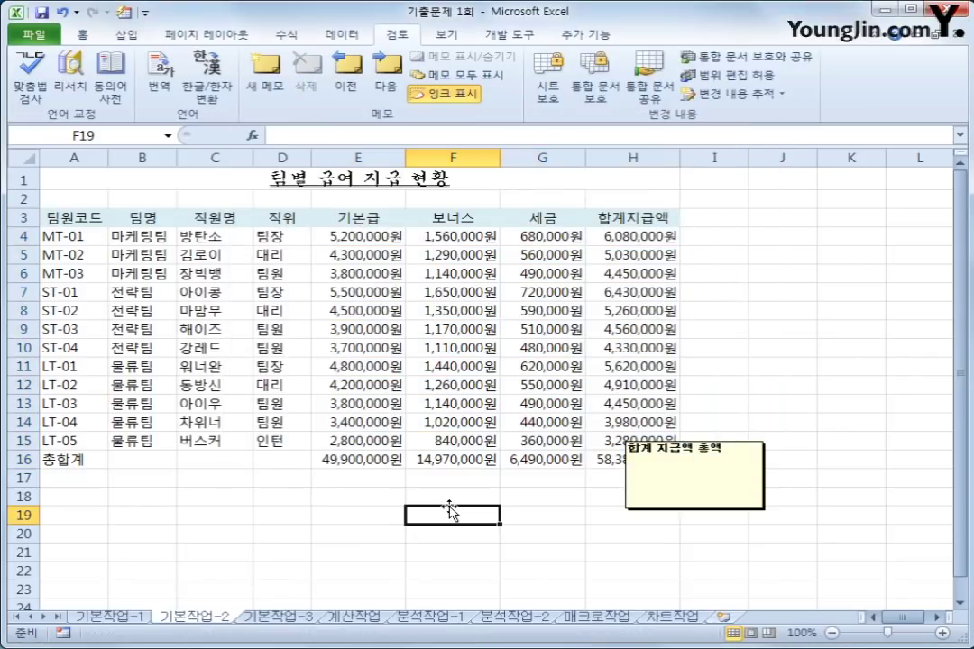
- Apply all borders (모든 테두리) to the salary table range A3:H16
left_click_drag(75, 218, 612, 462)
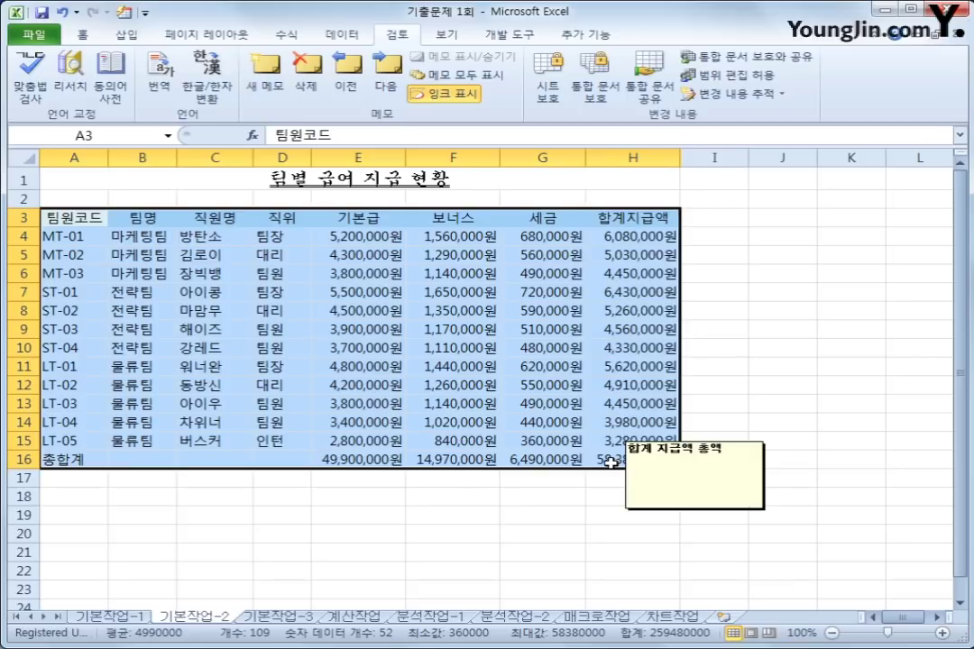
left_click(81, 36)
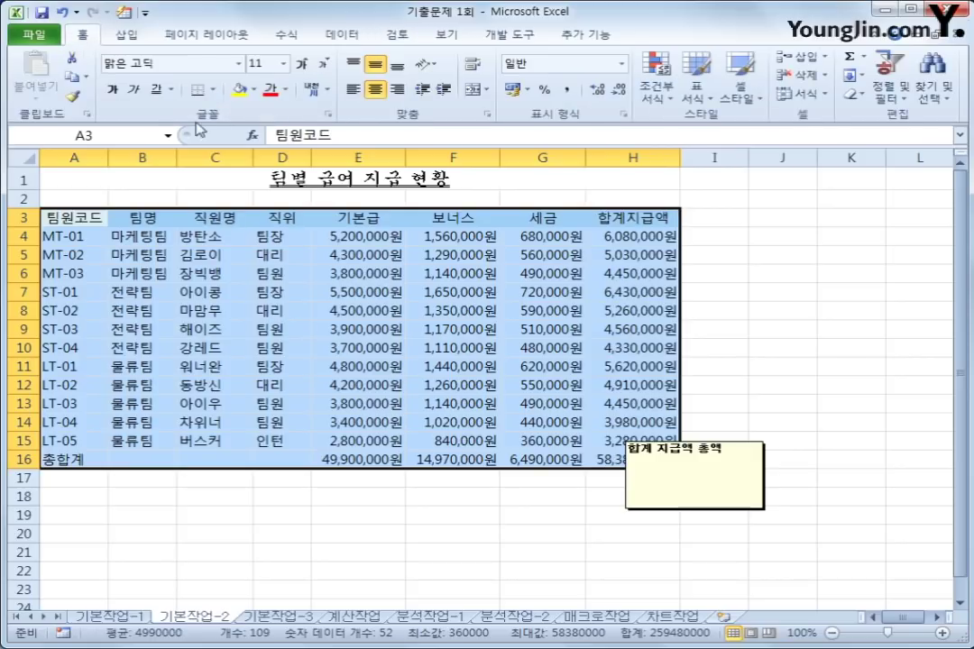
left_click(214, 91)
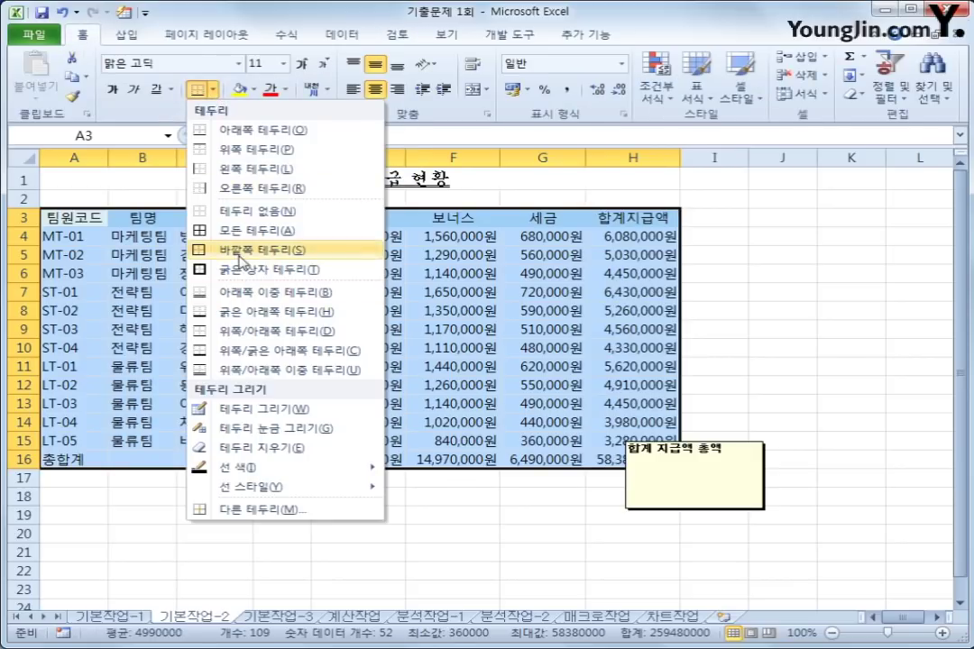
left_click(217, 227)
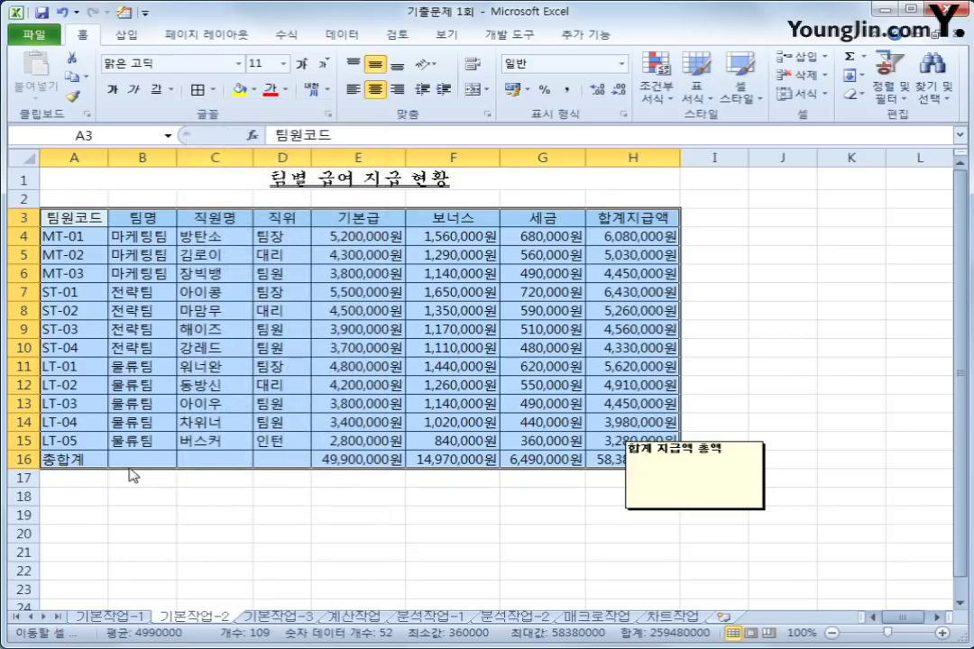
- Add both diagonal borders to the empty total-row cells B16:D16 so each is crossed with an X
left_click_drag(129, 464, 268, 456)
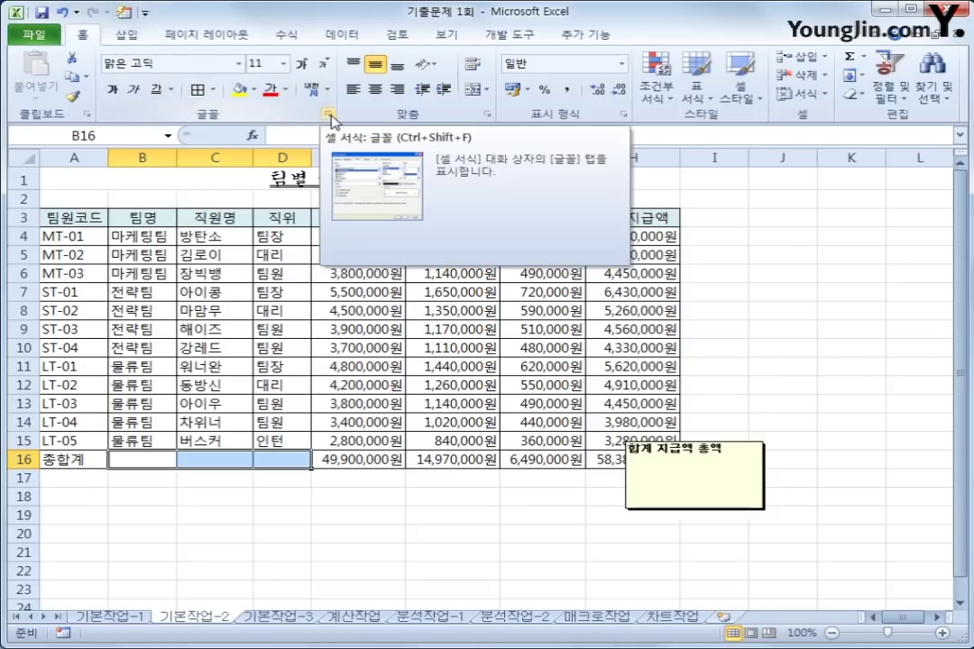
left_click(330, 118)
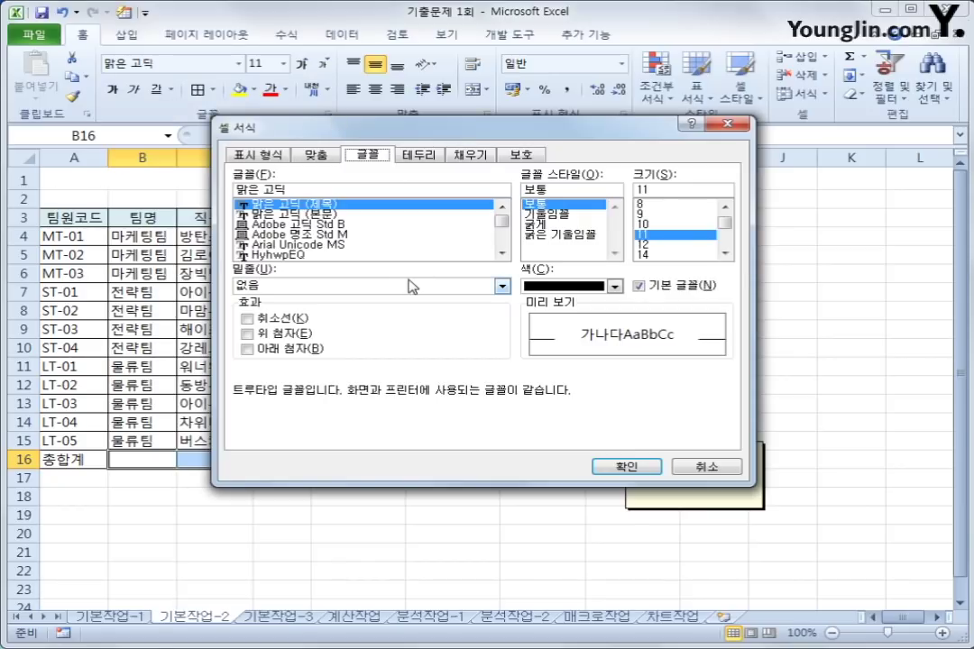
left_click(424, 158)
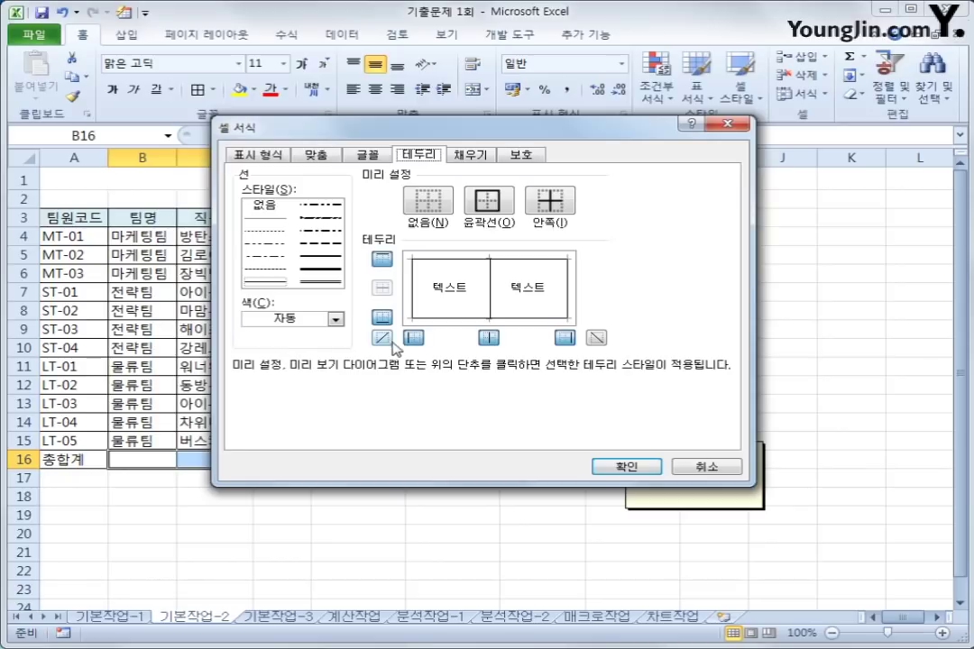
left_click(382, 338)
left_click(596, 338)
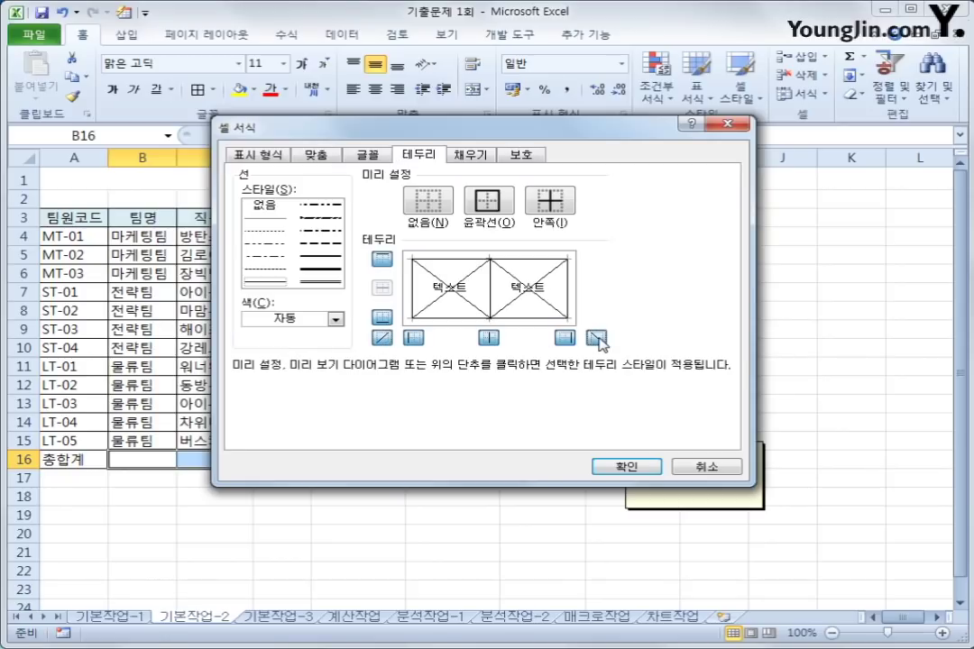
left_click(625, 466)
left_click(452, 549)
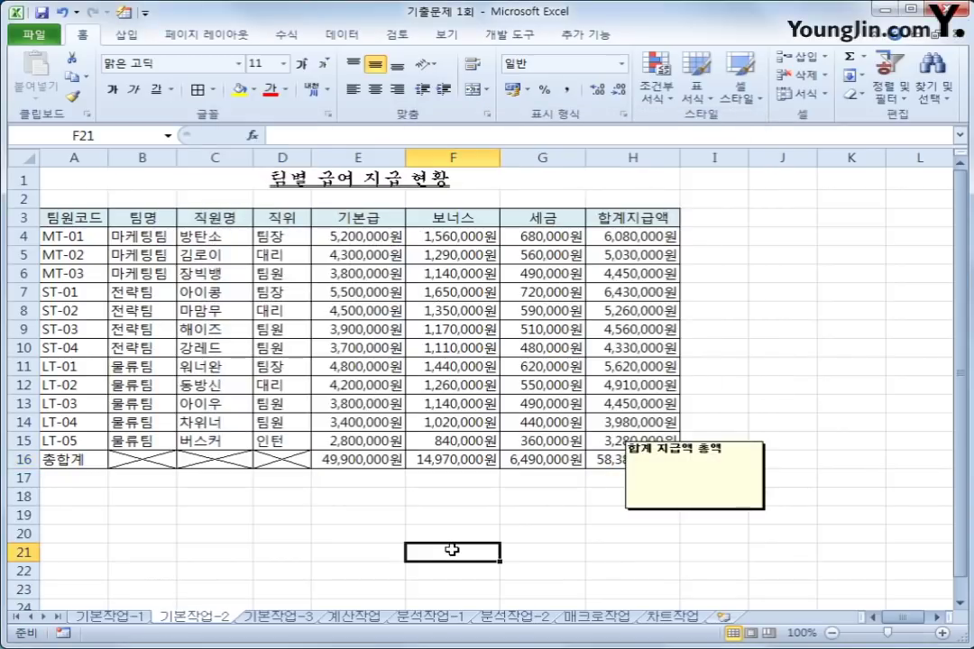
left_click_drag(170, 461, 263, 460)
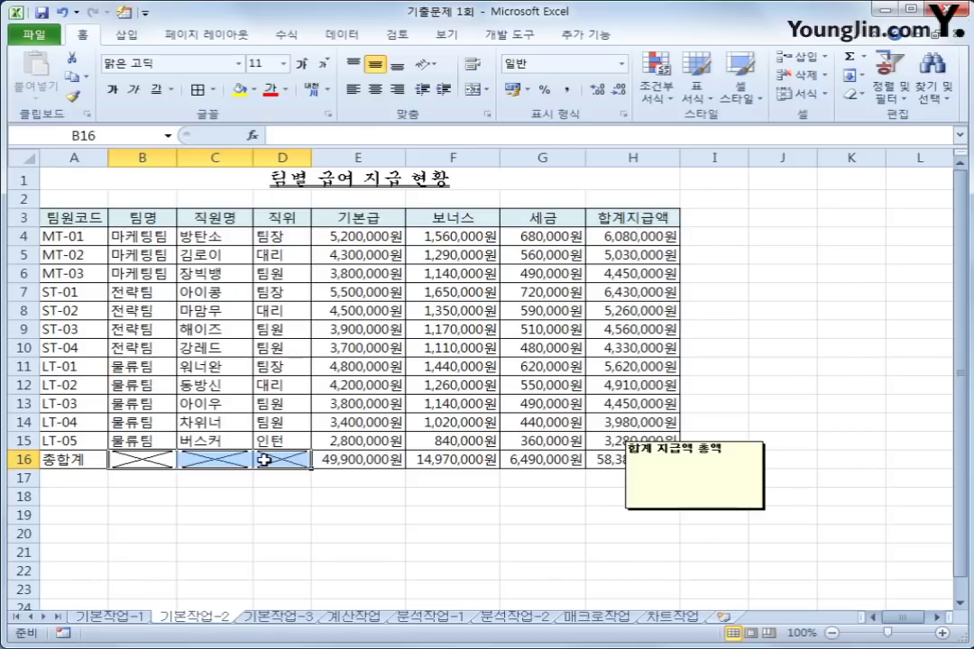
left_click(331, 538)
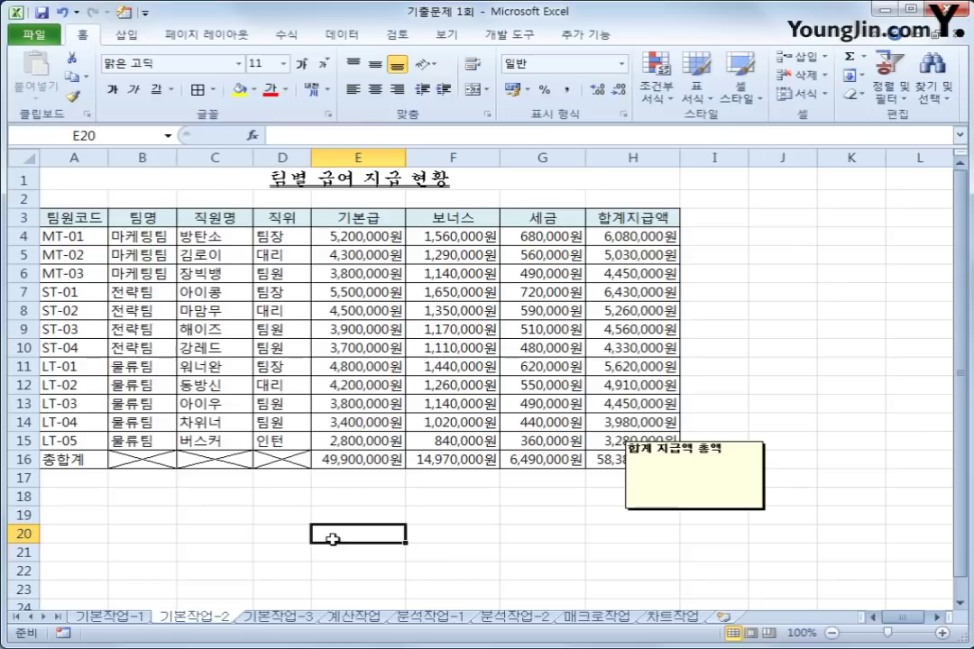
- On the 기본작업-3 sheet, copy the 성별 header and the value 여 from C3:C4 to A21:A22
left_click(278, 617)
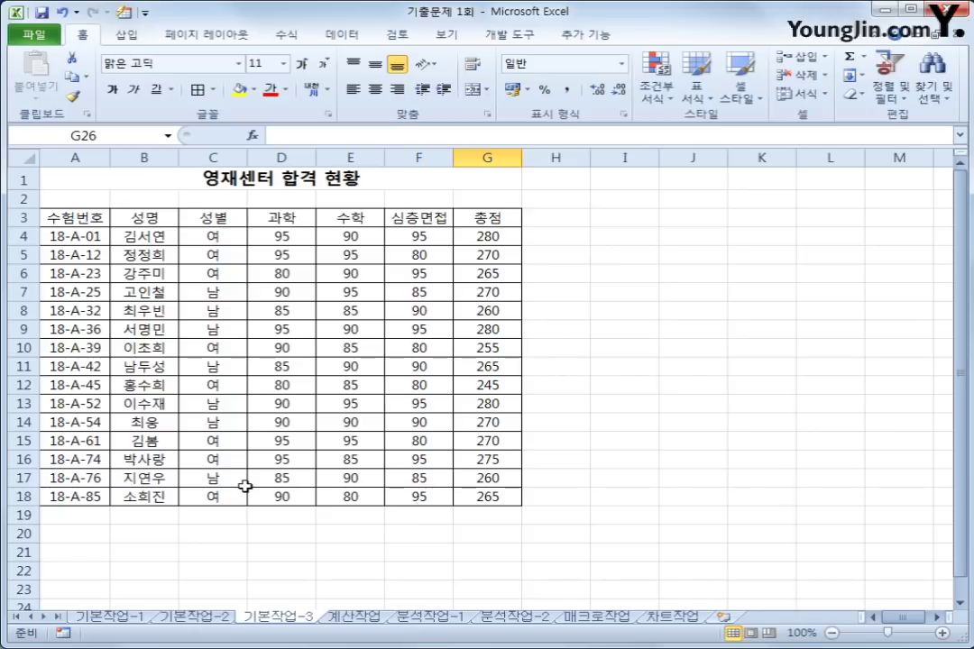
left_click_drag(212, 218, 216, 235)
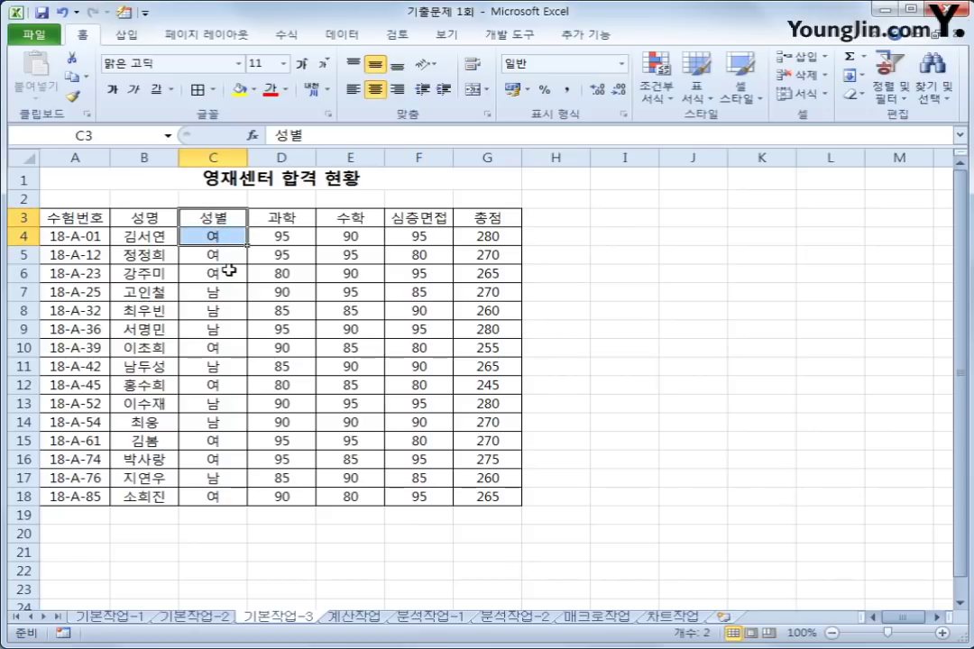
key("ctrl+c")
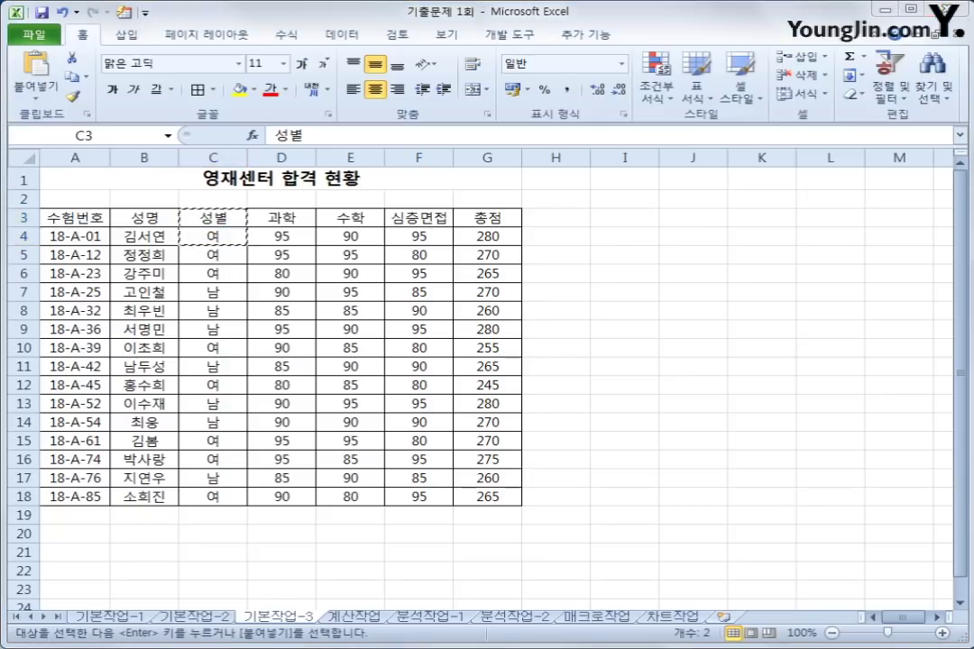
left_click(327, 24)
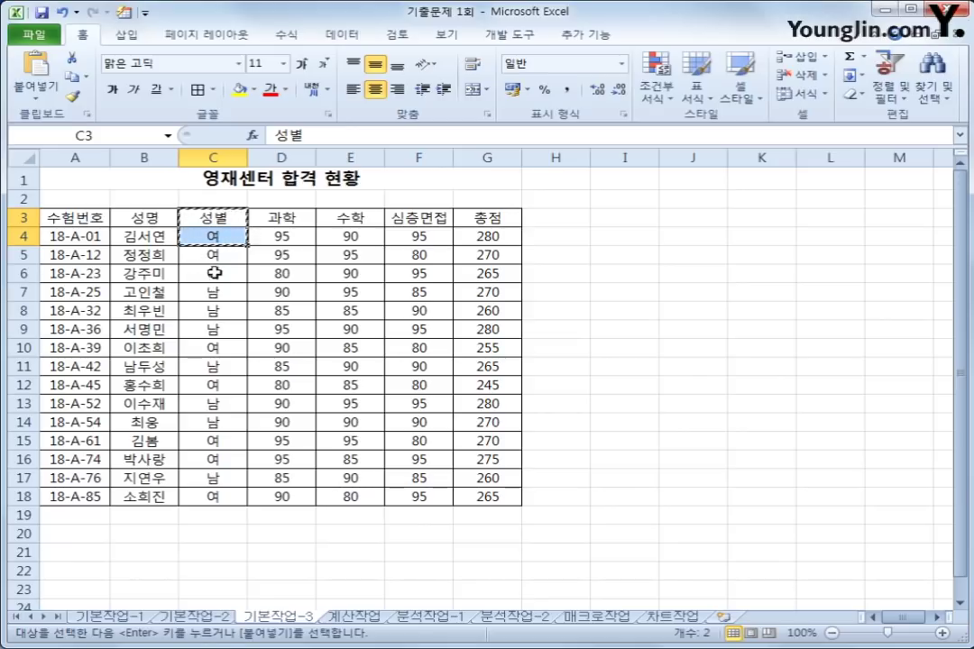
left_click(100, 557)
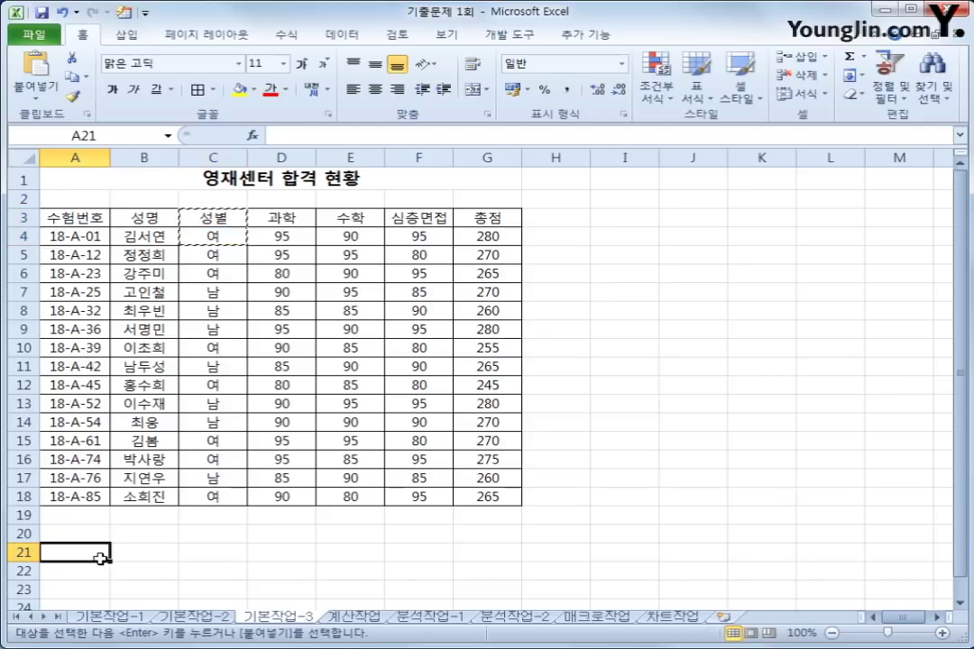
key("ctrl+v")
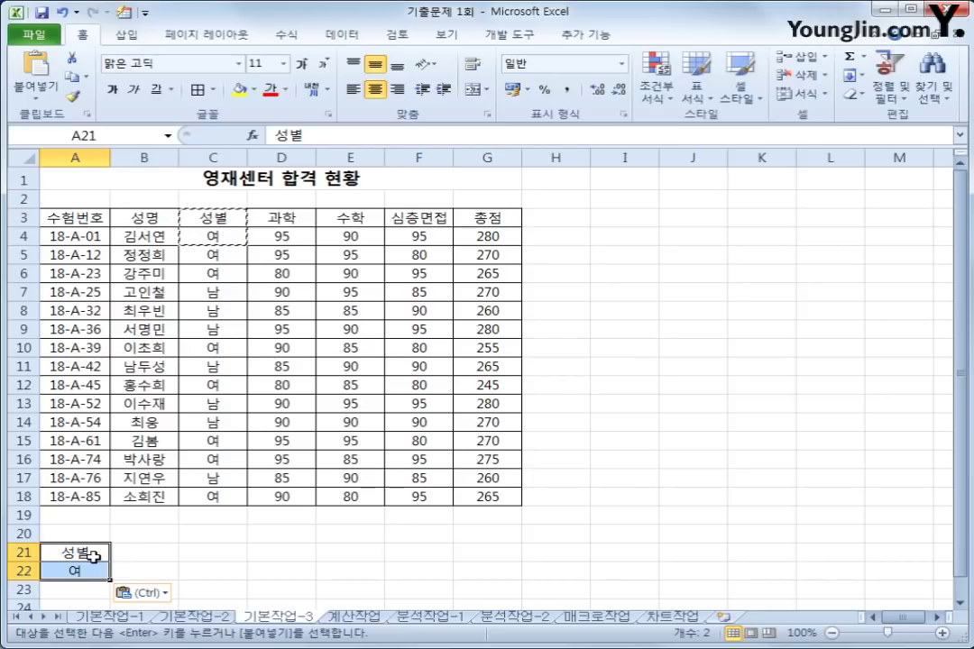
- Copy the 총점 header from G3 to B21, beside the 성별 criterion
left_click(486, 217)
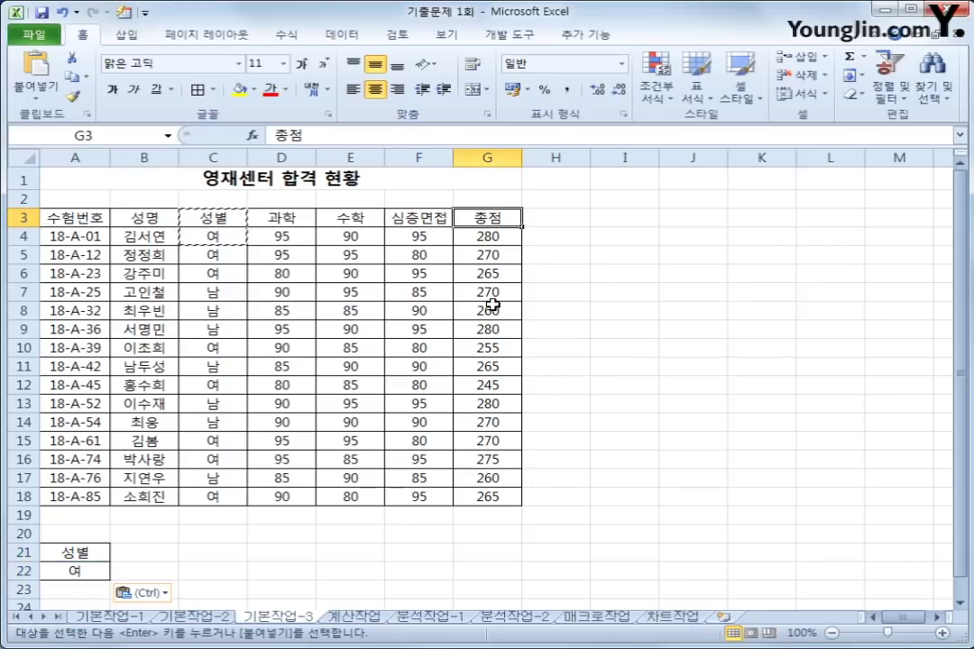
key("ctrl+c")
left_click(133, 548)
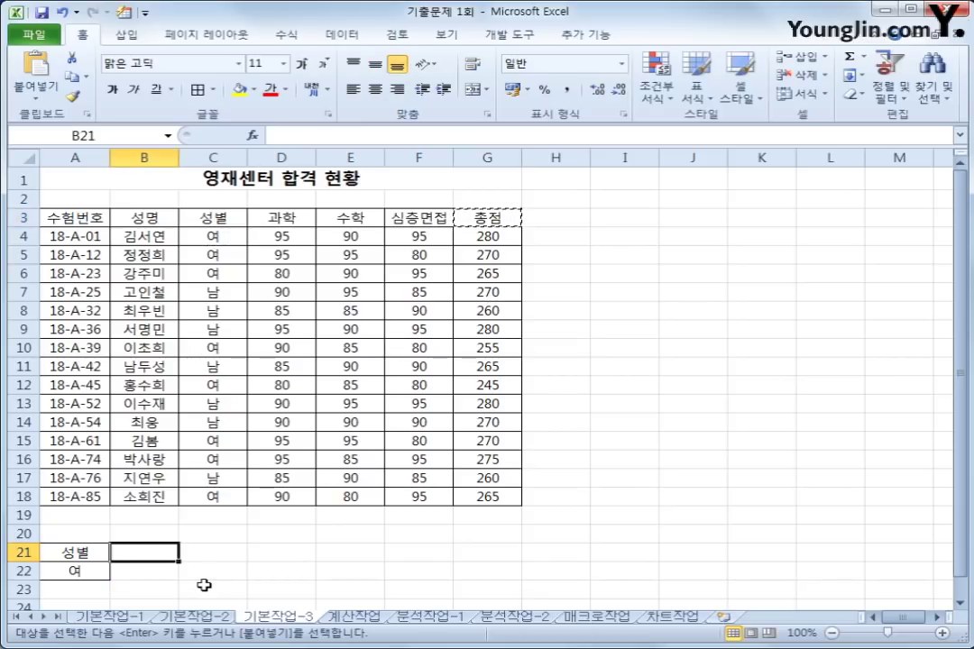
key("ctrl+v")
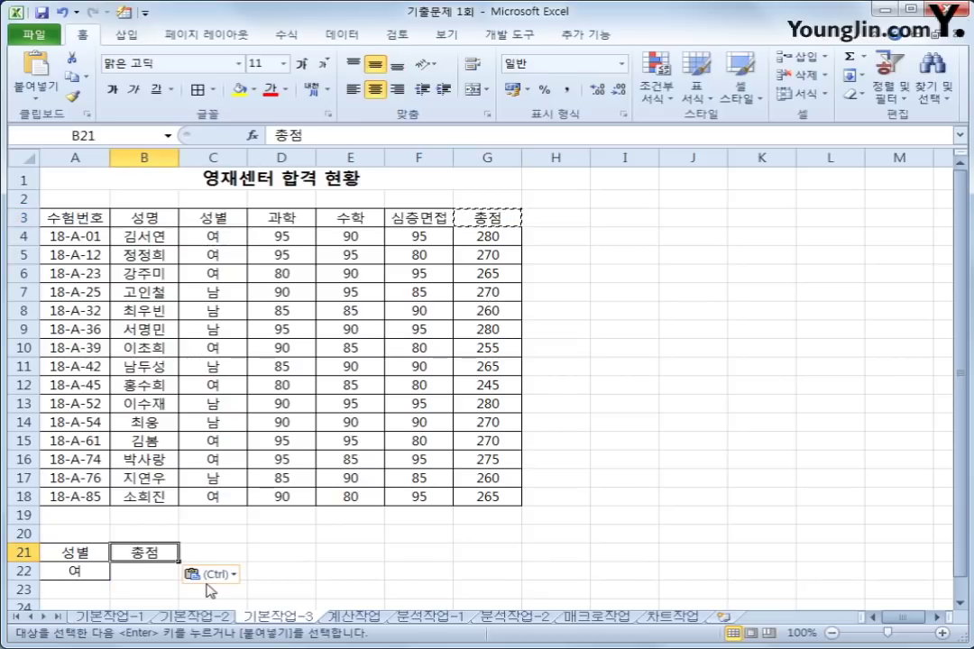
- Enter the criterion >=260 in B22 under the 총점 header
left_click(158, 577)
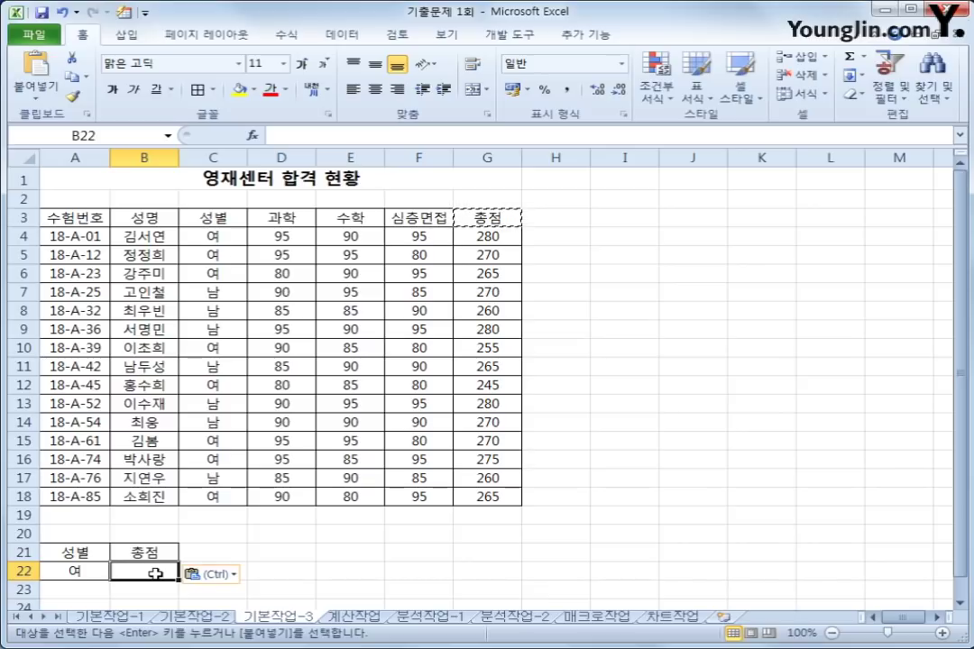
scroll(153, 574, "down", 1)
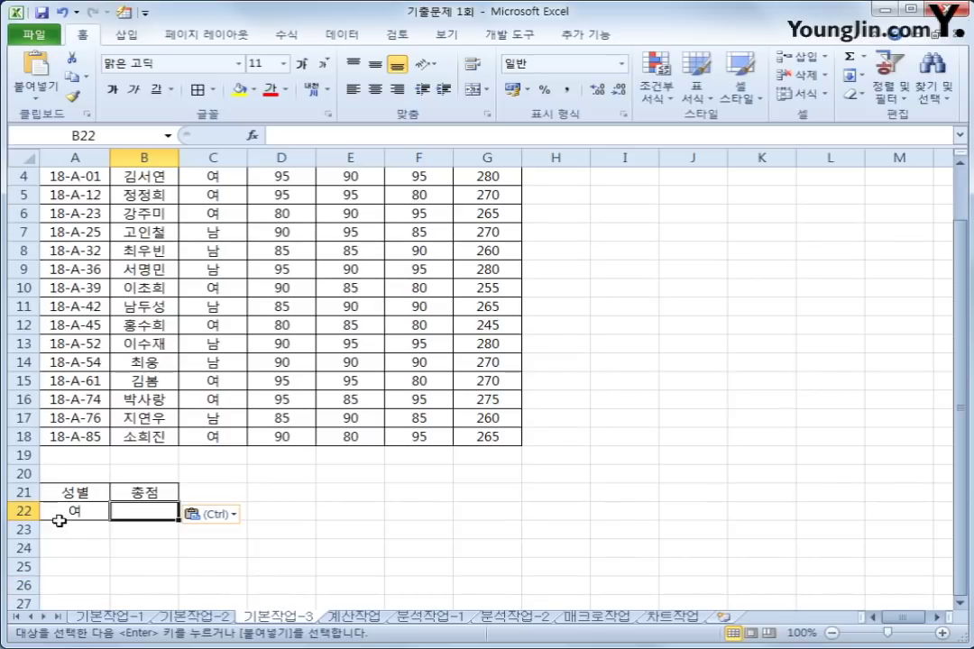
left_click_drag(61, 516, 122, 517)
left_click(131, 515)
type(">=260")
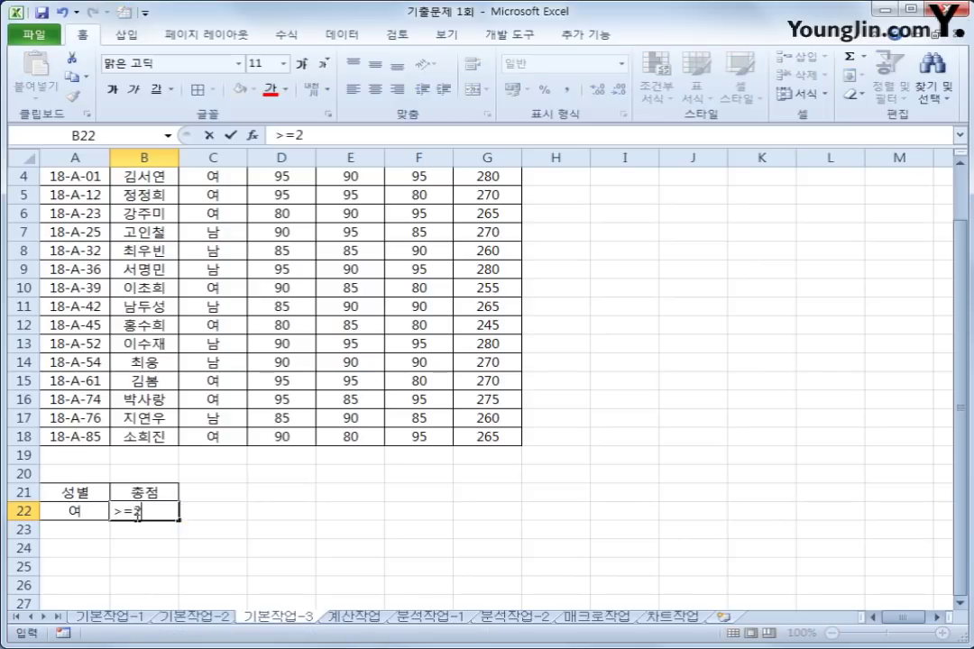
left_click(301, 524)
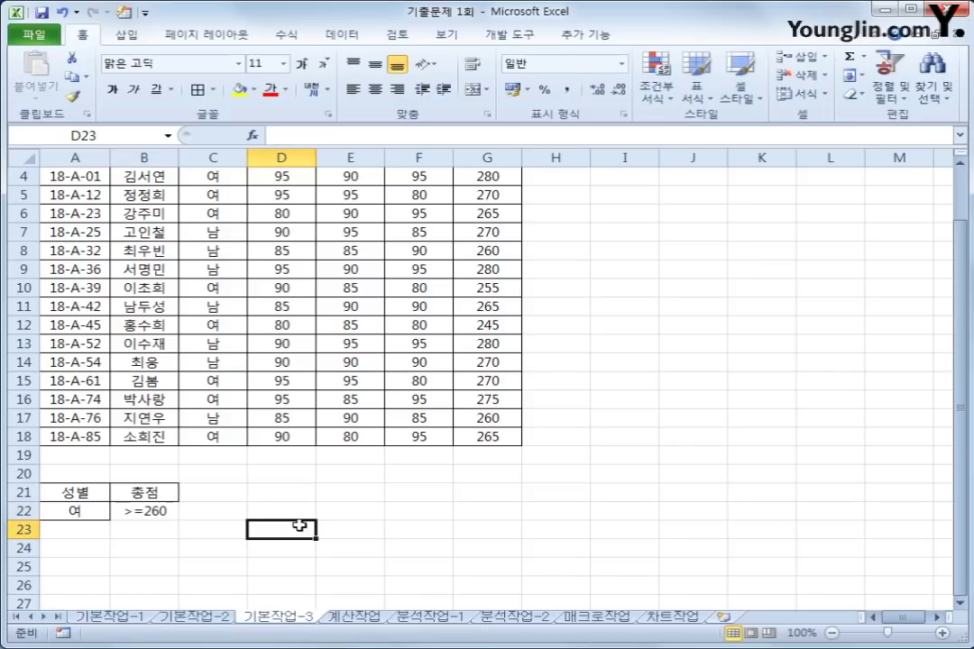
- Examine the criteria range A21:B22, the source table above it and the empty output area from A24
left_click_drag(86, 529, 87, 509)
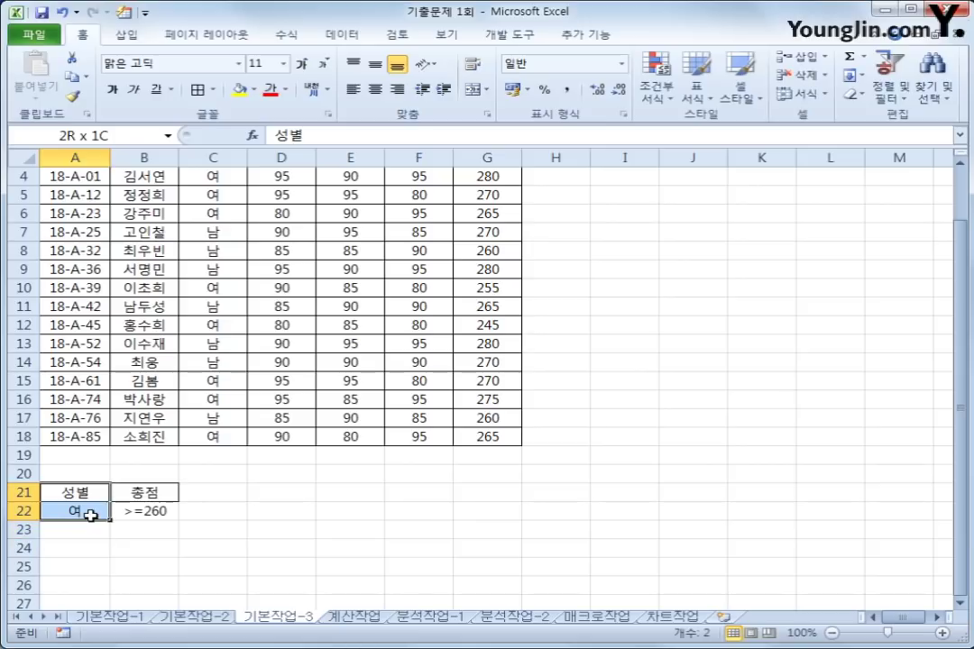
left_click_drag(158, 491, 158, 511)
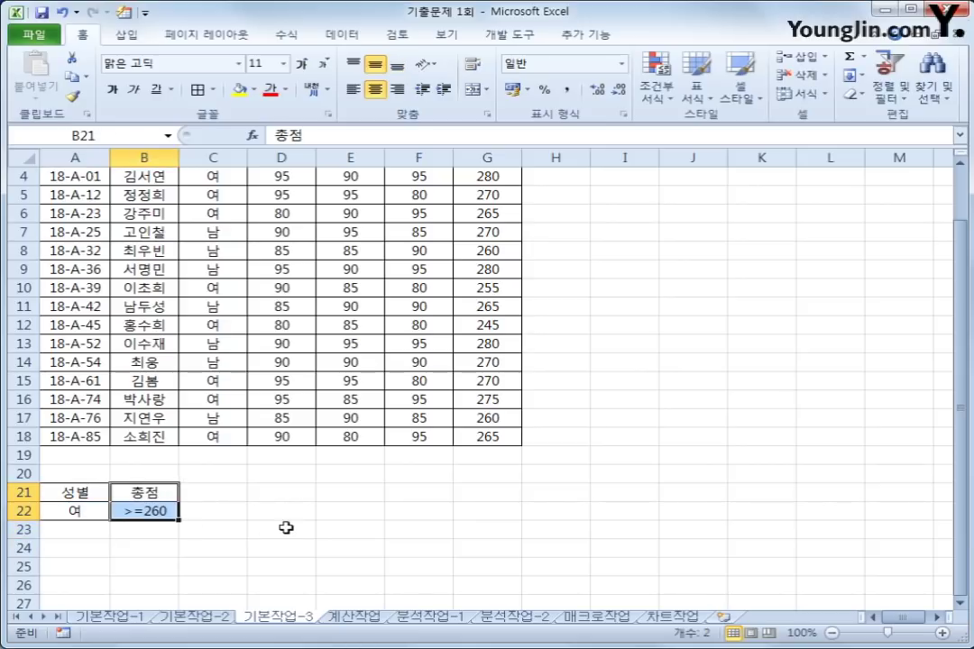
left_click_drag(80, 492, 149, 510)
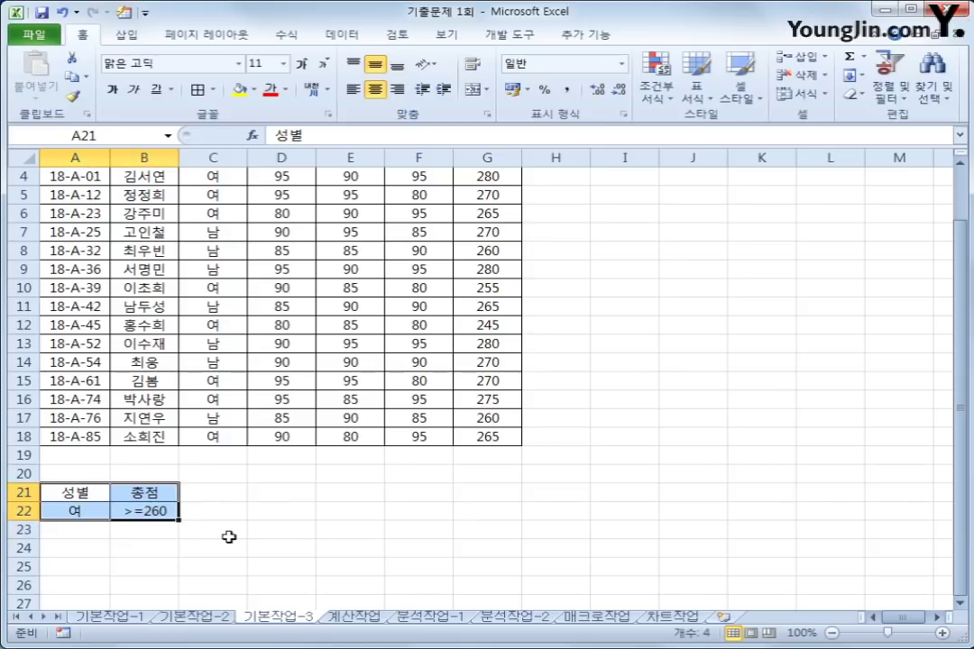
left_click(442, 557)
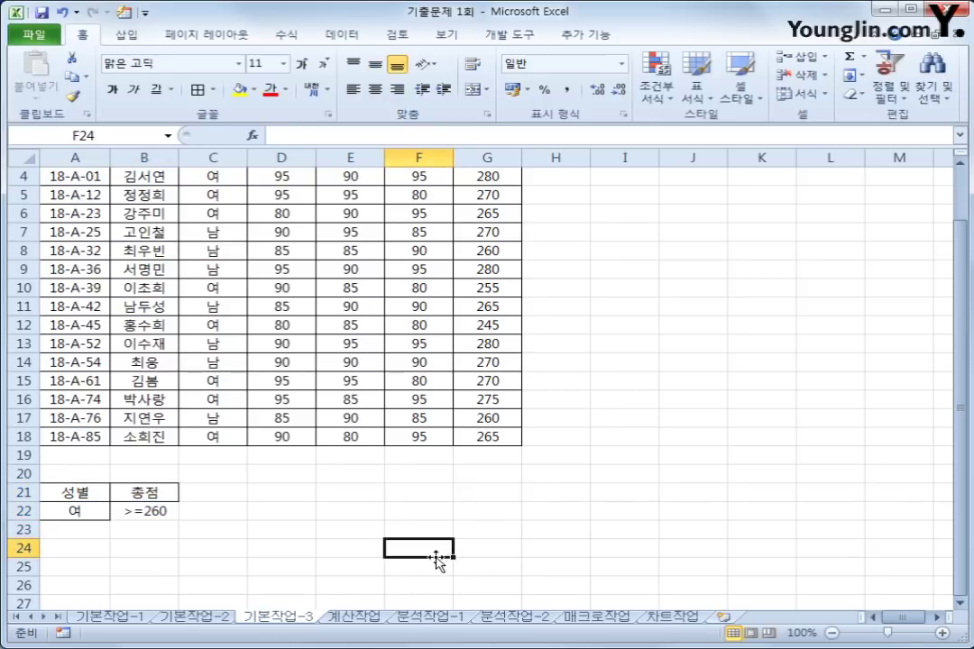
scroll(438, 559, "up", 1)
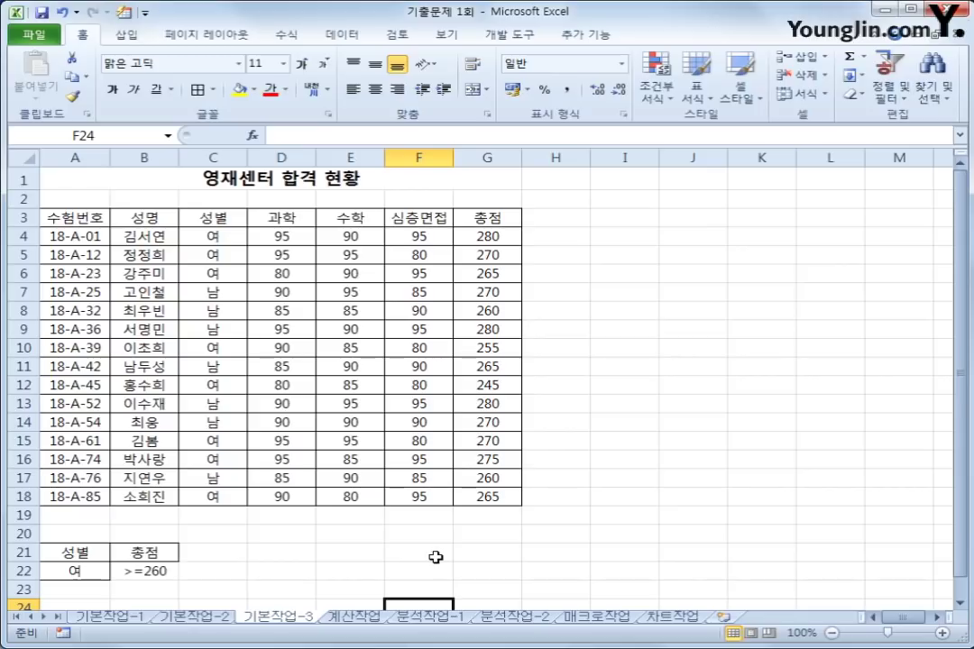
scroll(360, 551, "down", 2)
left_click(96, 496)
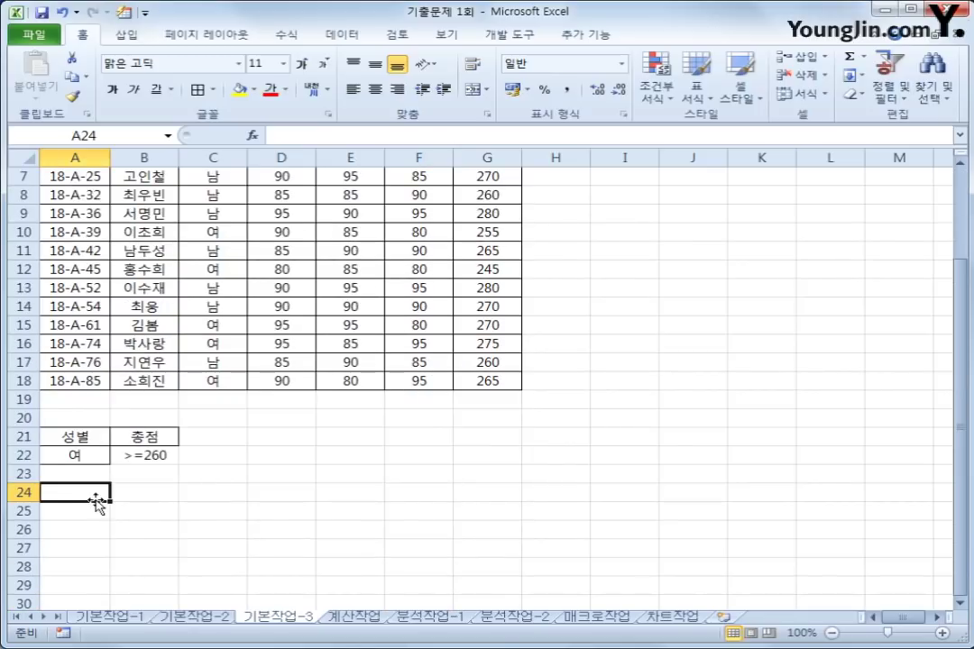
scroll(96, 501, "up", 2)
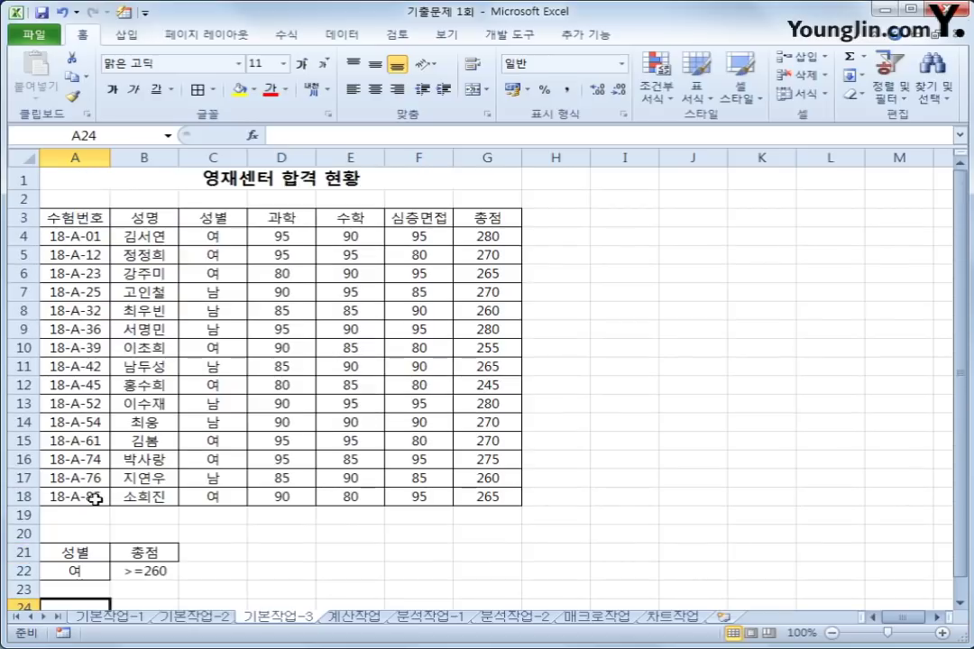
- Start an advanced filter on the 영재센터 합격 현황 table with list range A3:G18 and criteria range A21:B22
left_click(137, 250)
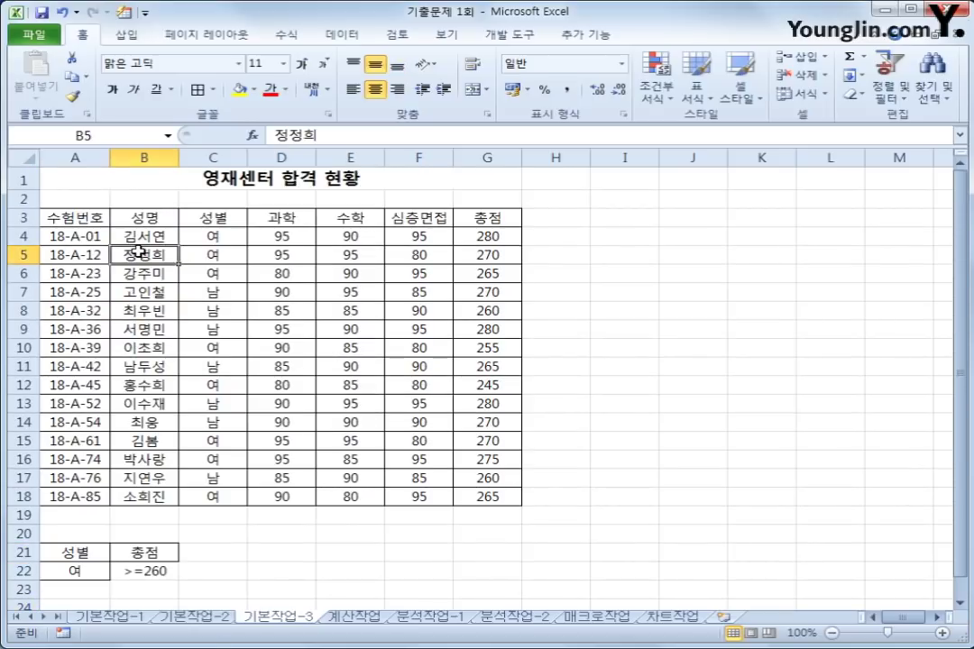
left_click(339, 36)
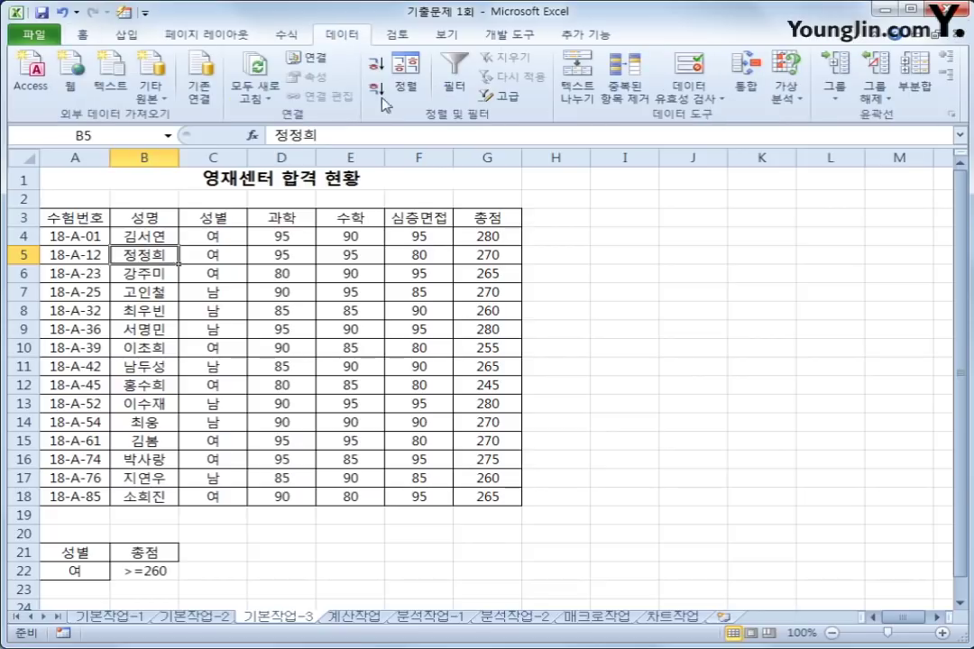
left_click(510, 96)
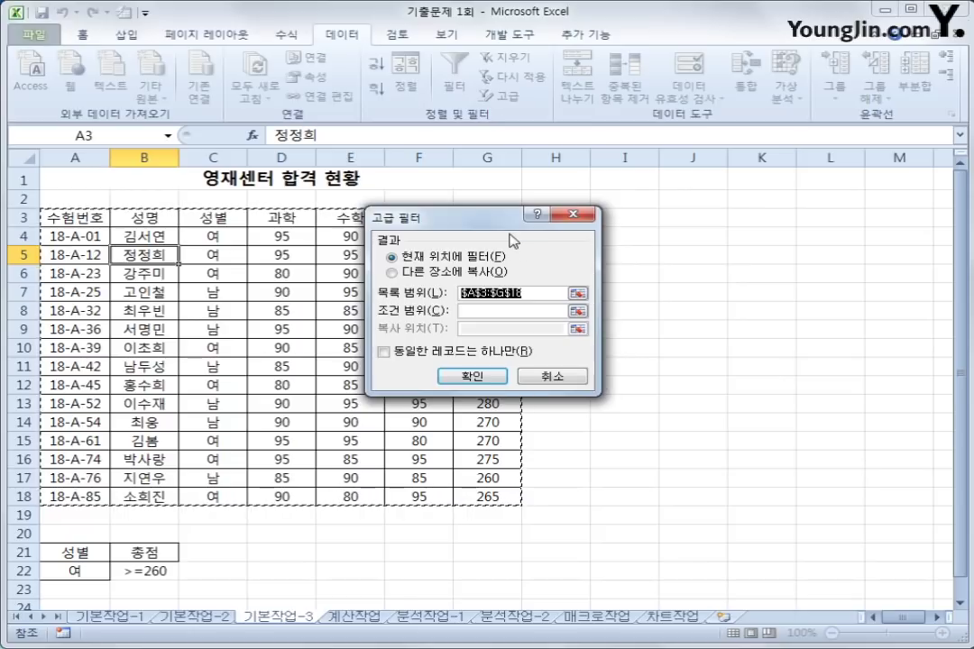
left_click_drag(487, 216, 688, 205)
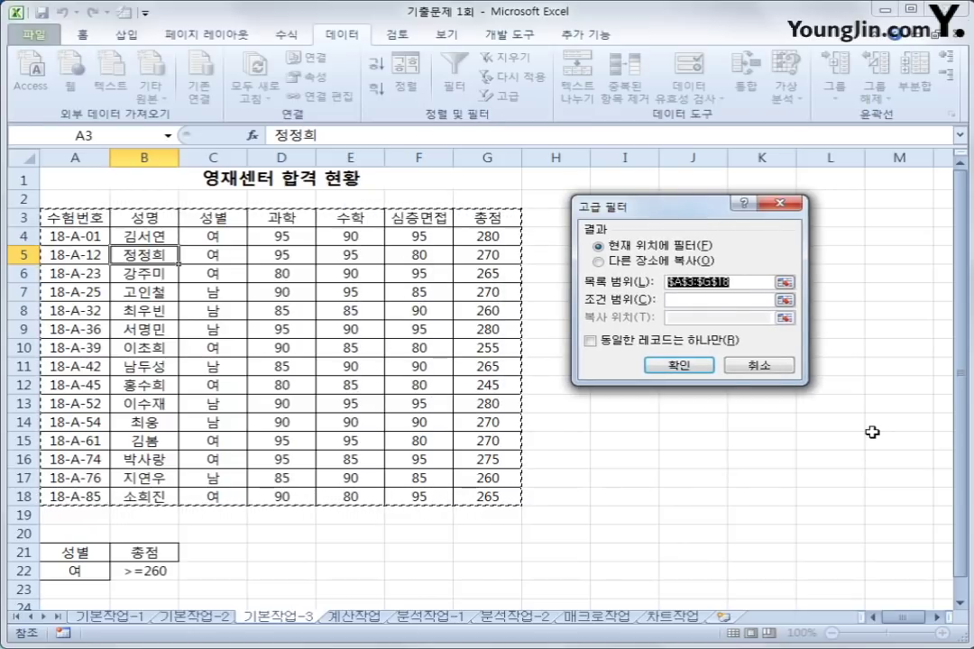
left_click(712, 300)
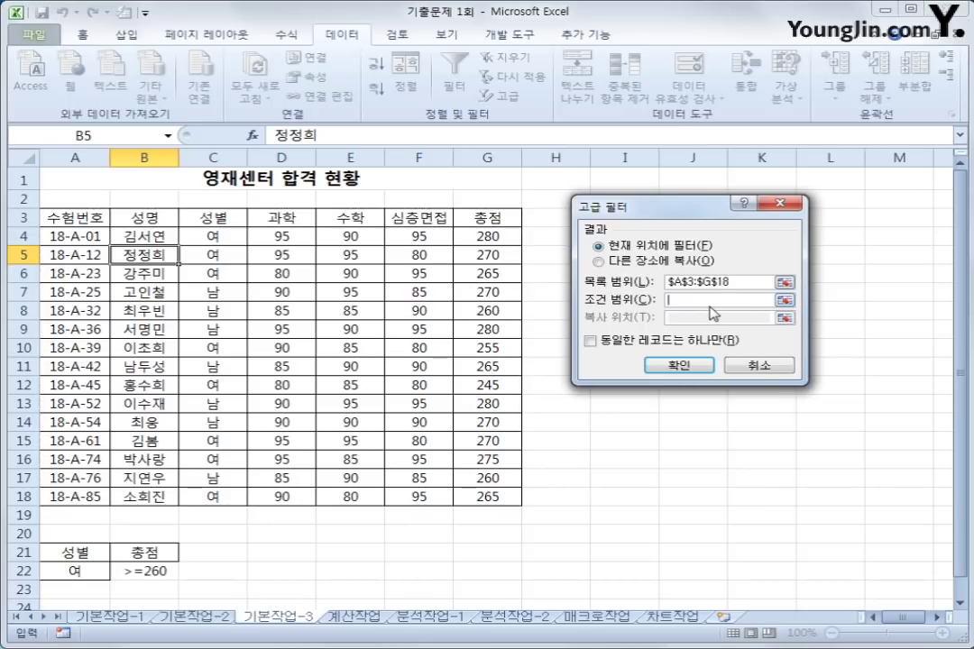
left_click_drag(87, 553, 133, 570)
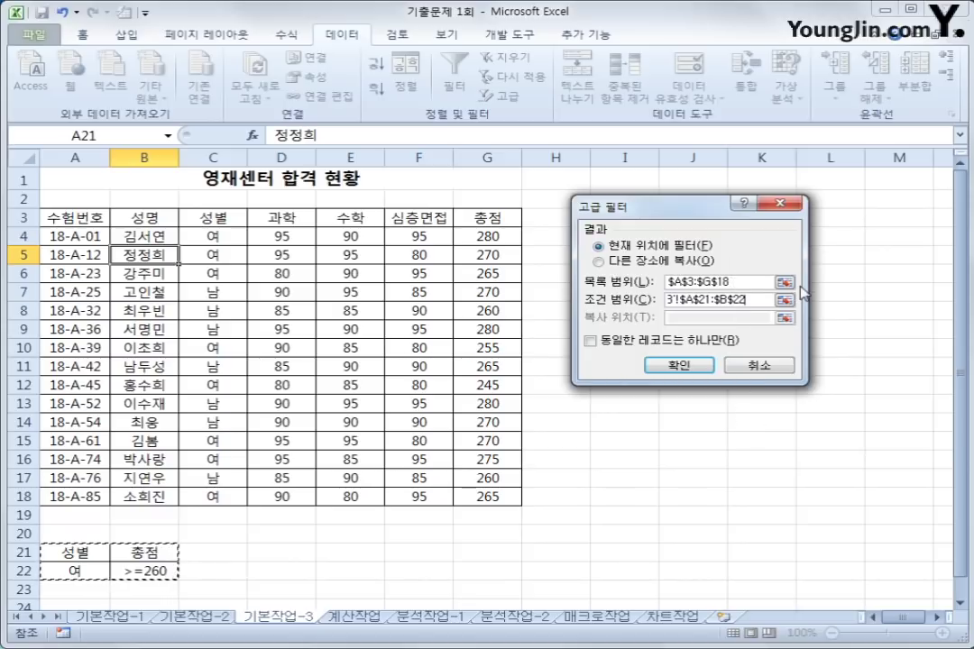
left_click(743, 285)
double_click(743, 285)
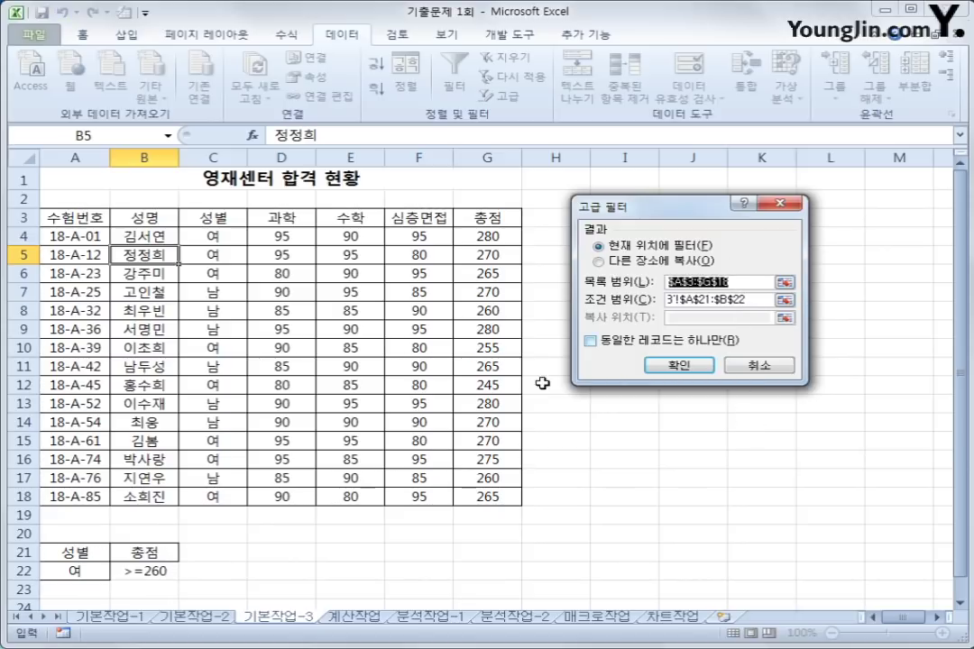
left_click_drag(98, 219, 453, 488)
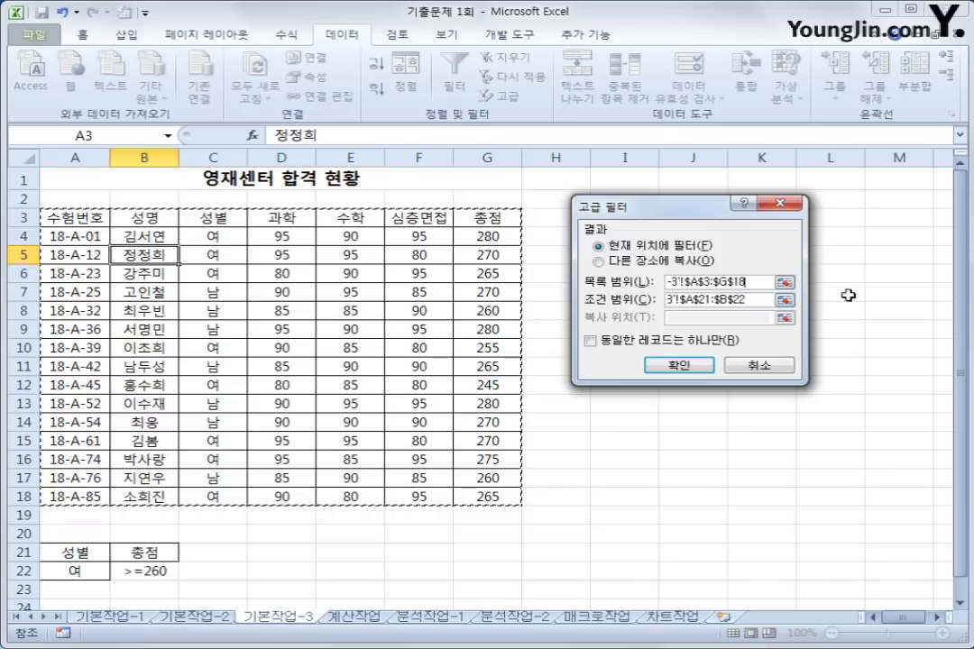
left_click(756, 300)
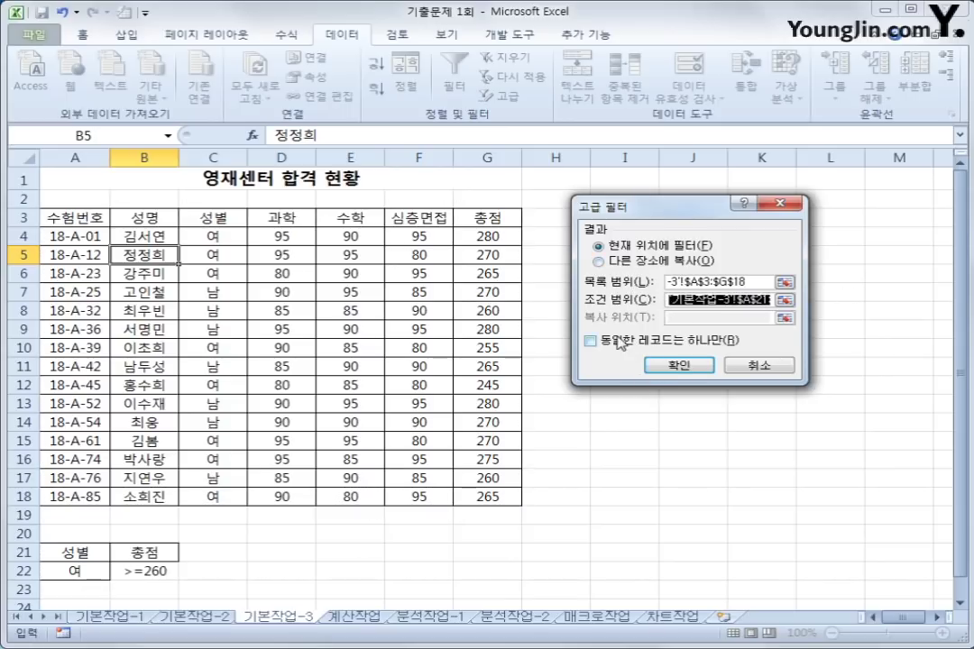
- Set the advanced filter to copy its results to another location starting at A25, and run it
left_click(649, 261)
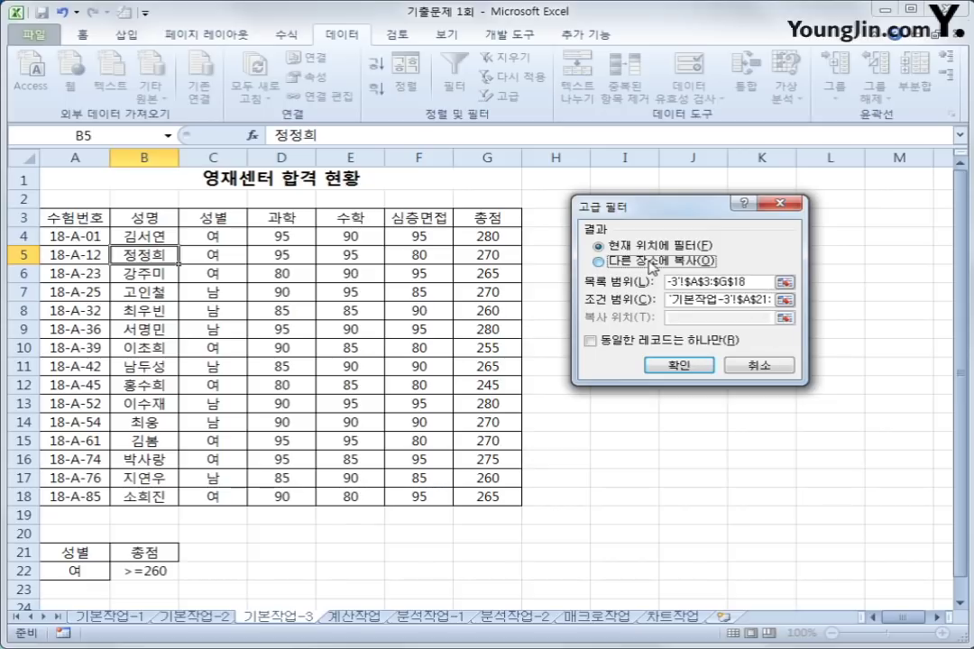
left_click(706, 317)
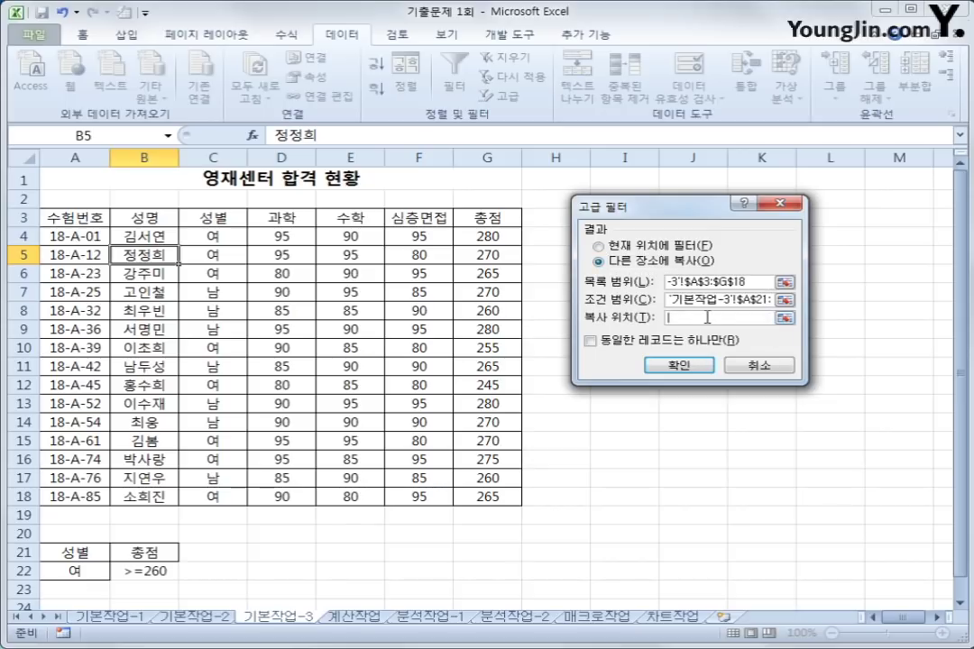
scroll(180, 532, "down", 1)
left_click(71, 568)
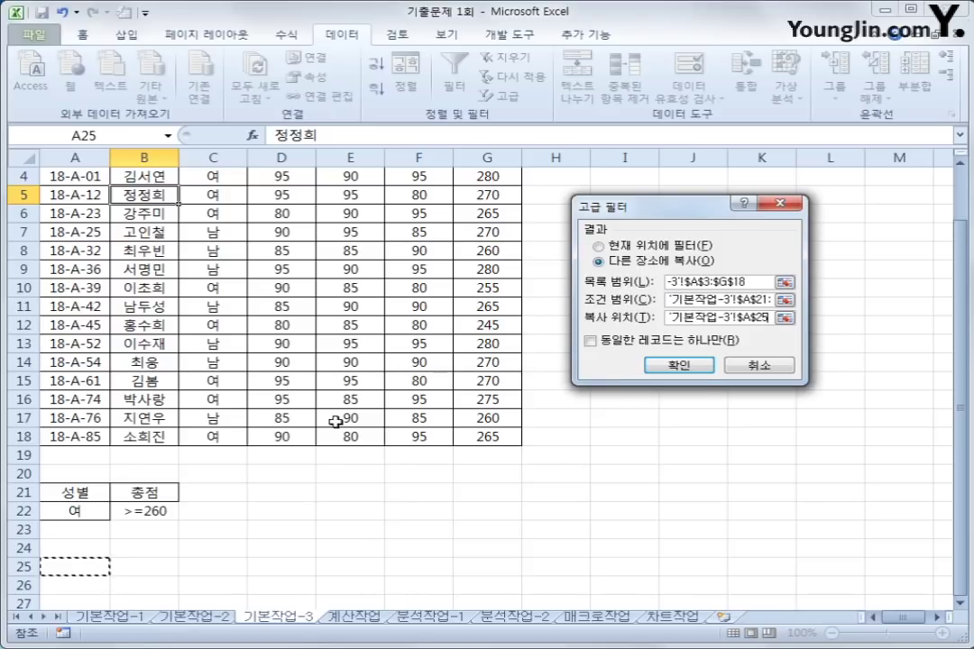
left_click(709, 367)
- Examine the filtered records in A25:G31, checking the 성별 and 총점 columns against the criteria
scroll(878, 424, "down", 3)
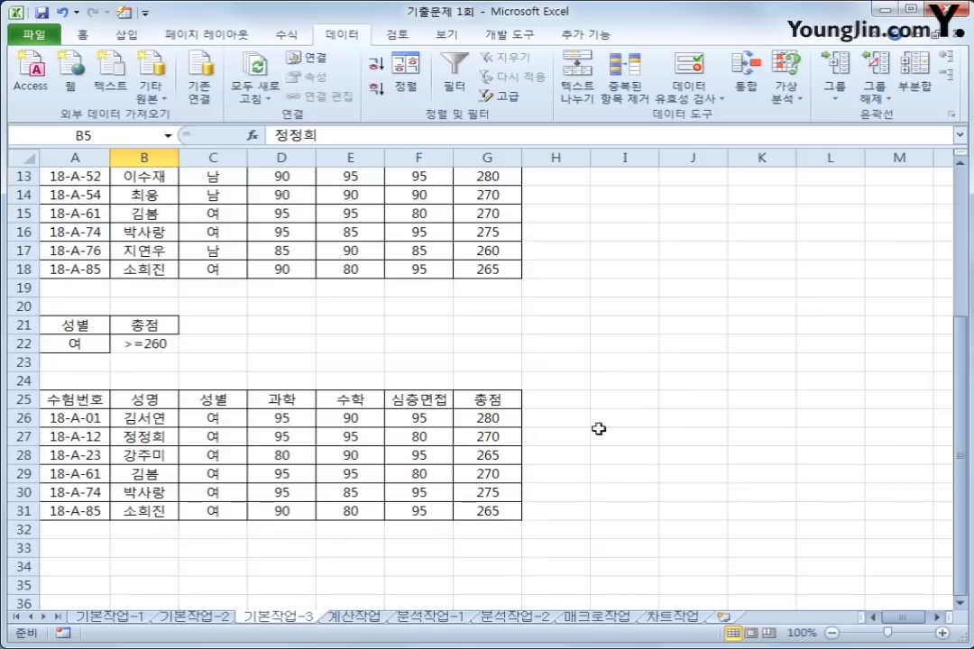
left_click_drag(232, 405, 219, 507)
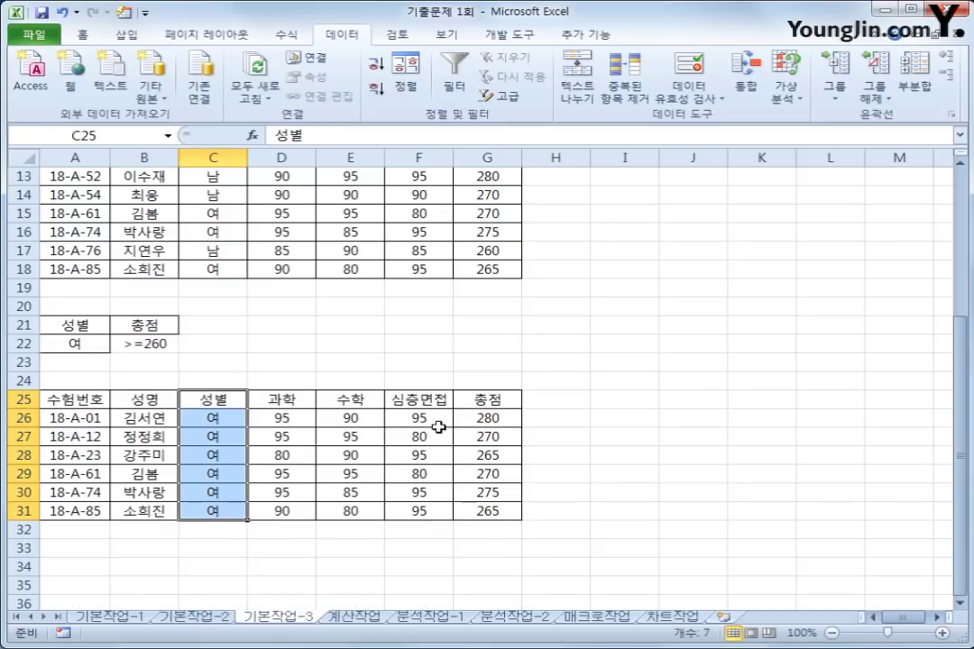
left_click_drag(504, 398, 499, 506)
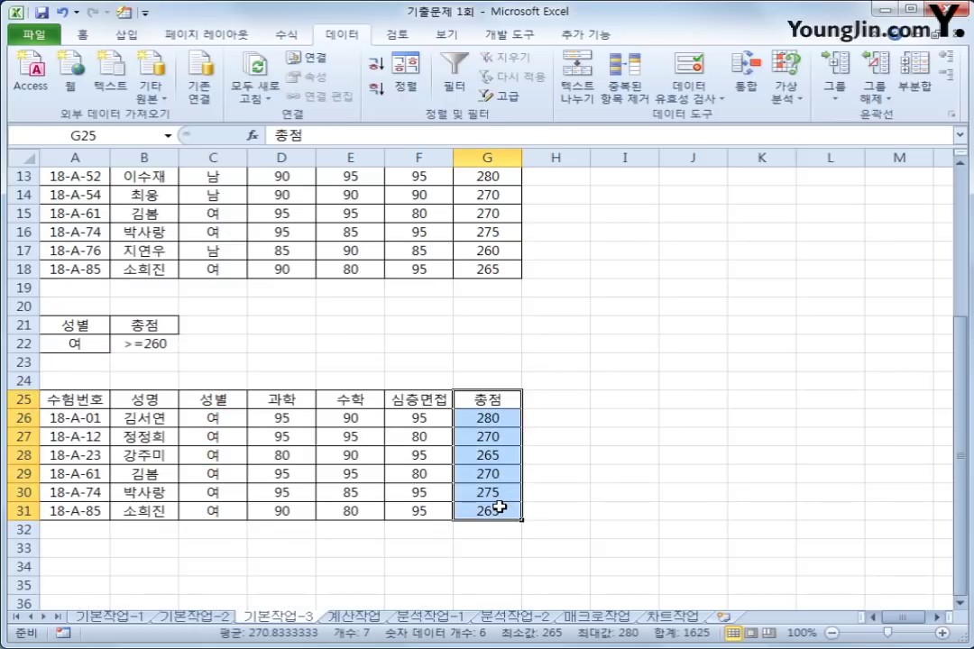
left_click_drag(48, 393, 491, 507)
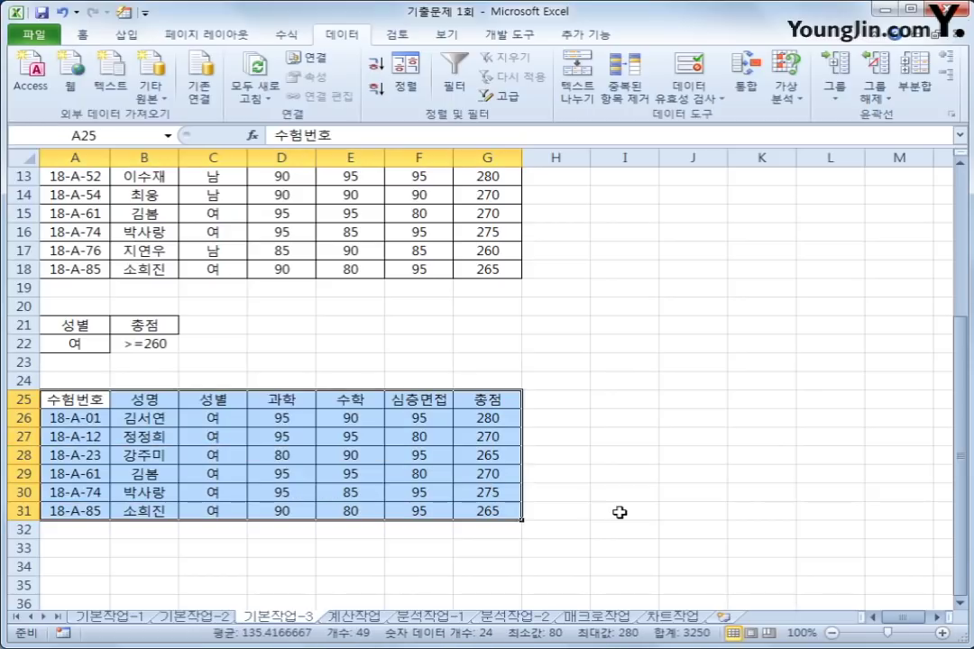
left_click(69, 402)
scroll(155, 410, "up", 4)
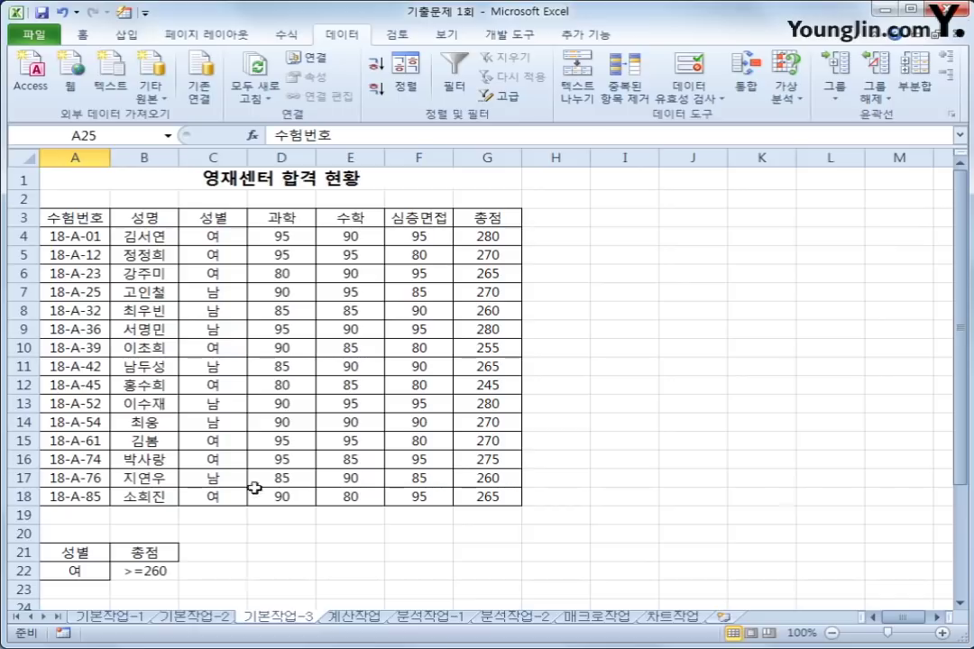
- Switch to the 계산작업 sheet and review the 3월, 4월 and 5월 scores in row 3 of 표1
left_click(379, 619)
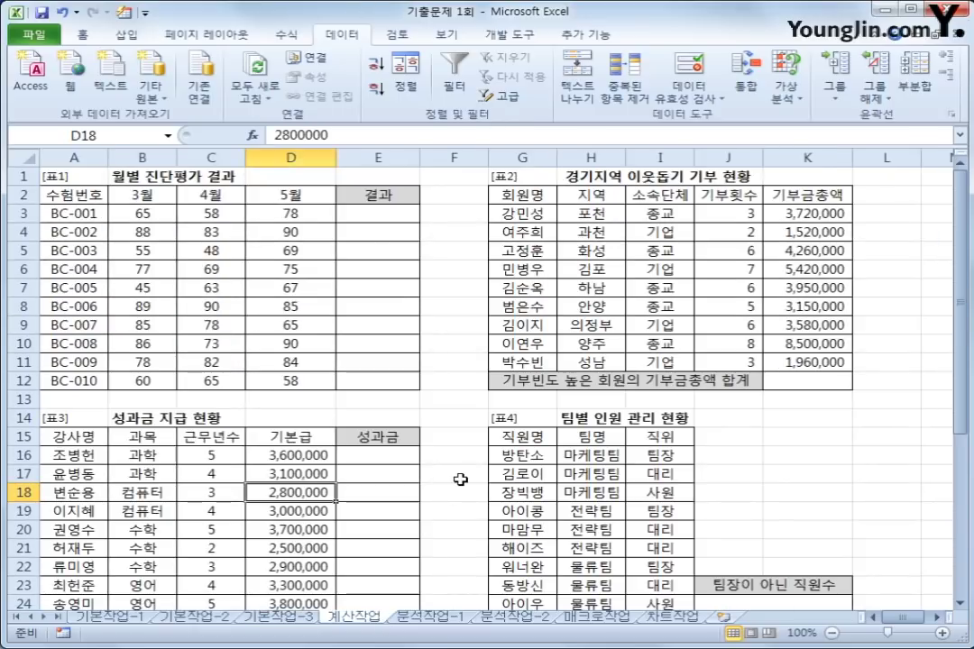
left_click(385, 212)
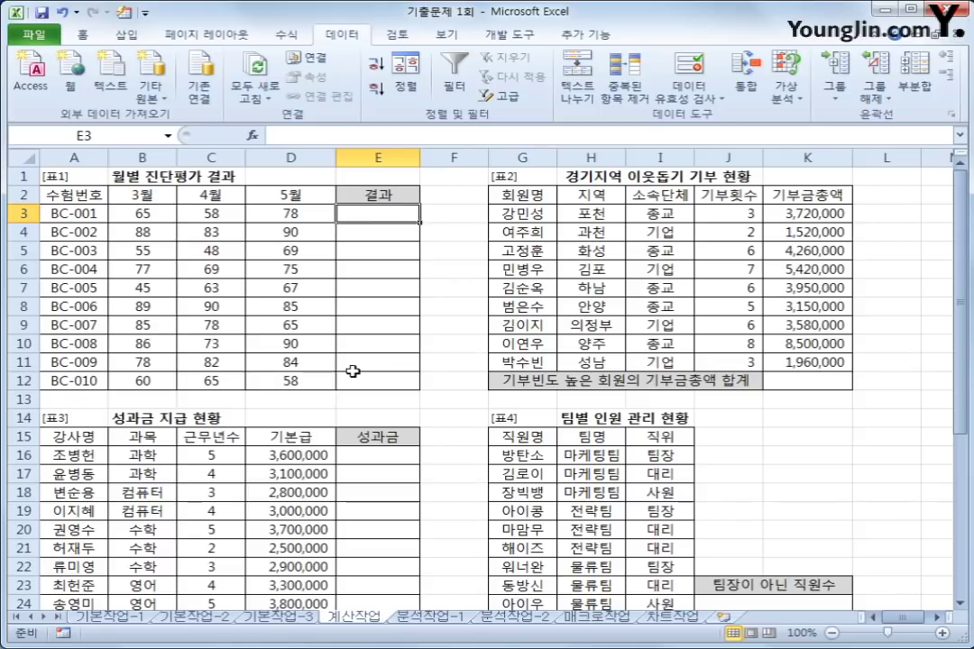
left_click(143, 212)
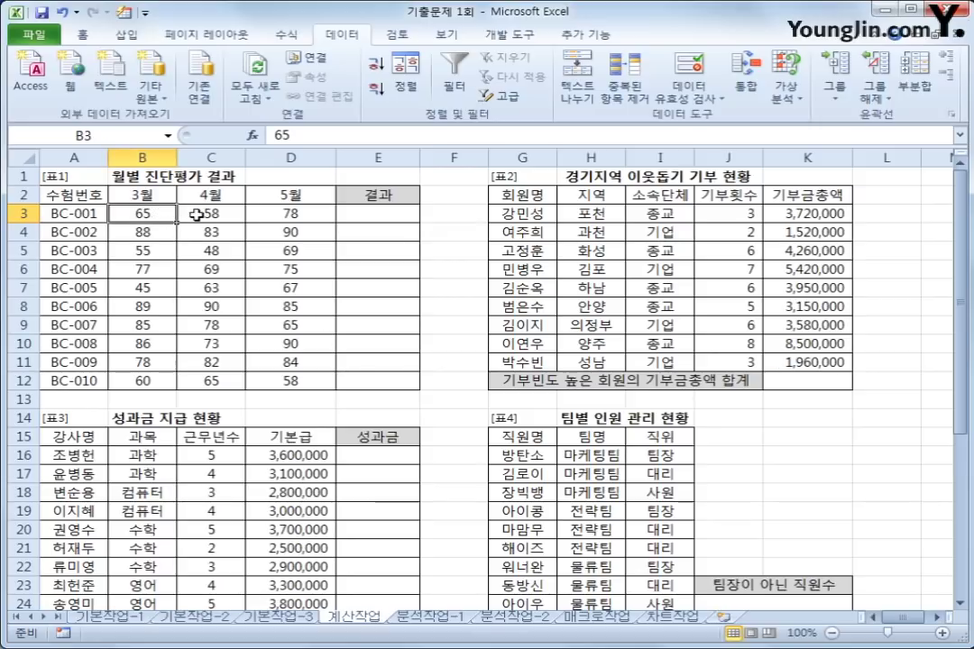
left_click(200, 214)
left_click(273, 215)
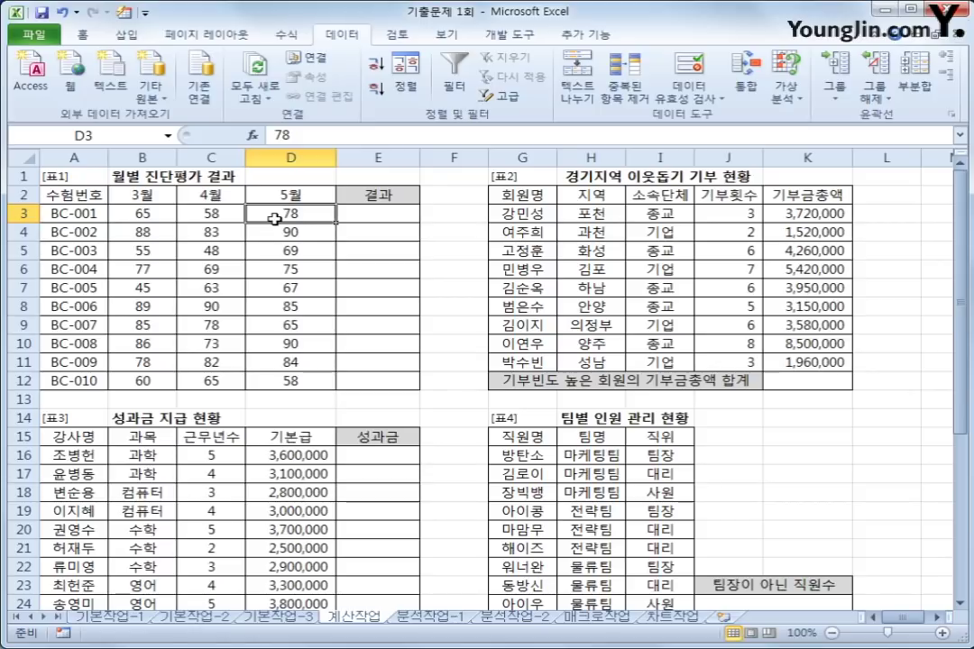
- Insert the logical OR function in E3 under 결과 and move its arguments dialog clear of the row 3 scores
left_click(356, 216)
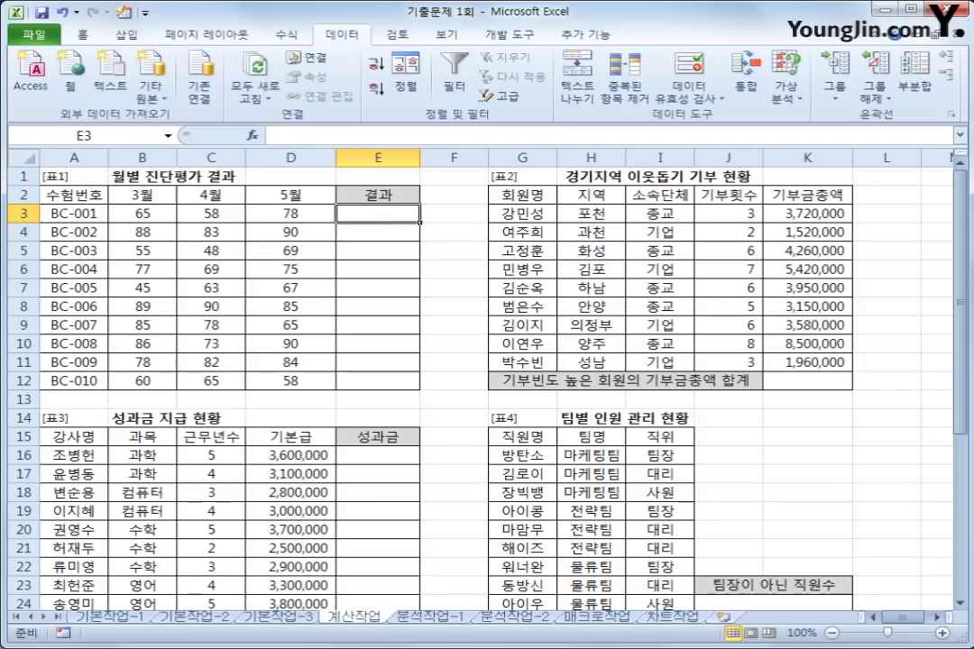
left_click(287, 35)
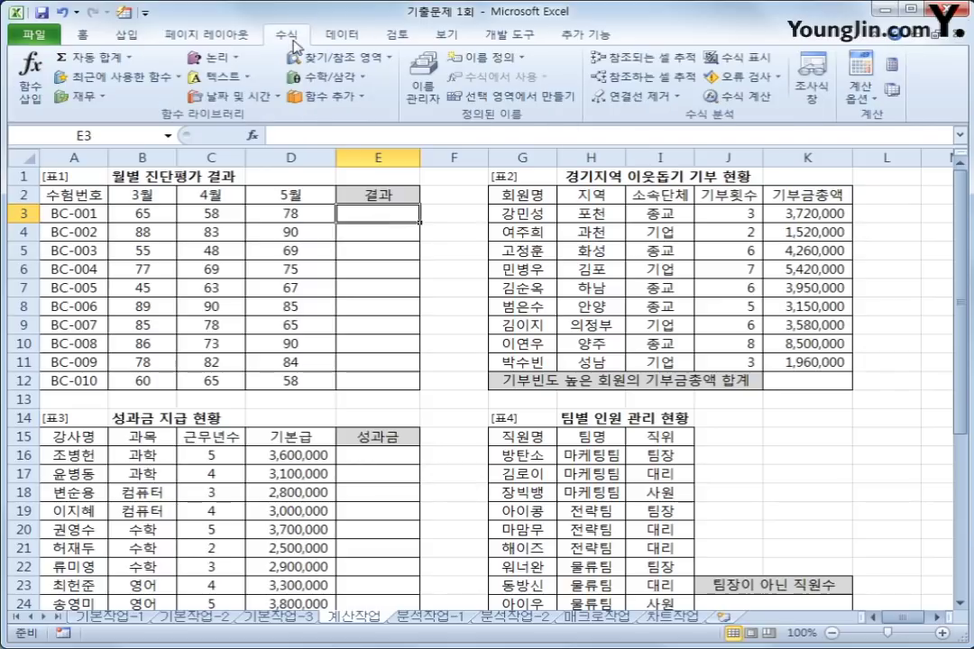
left_click(236, 65)
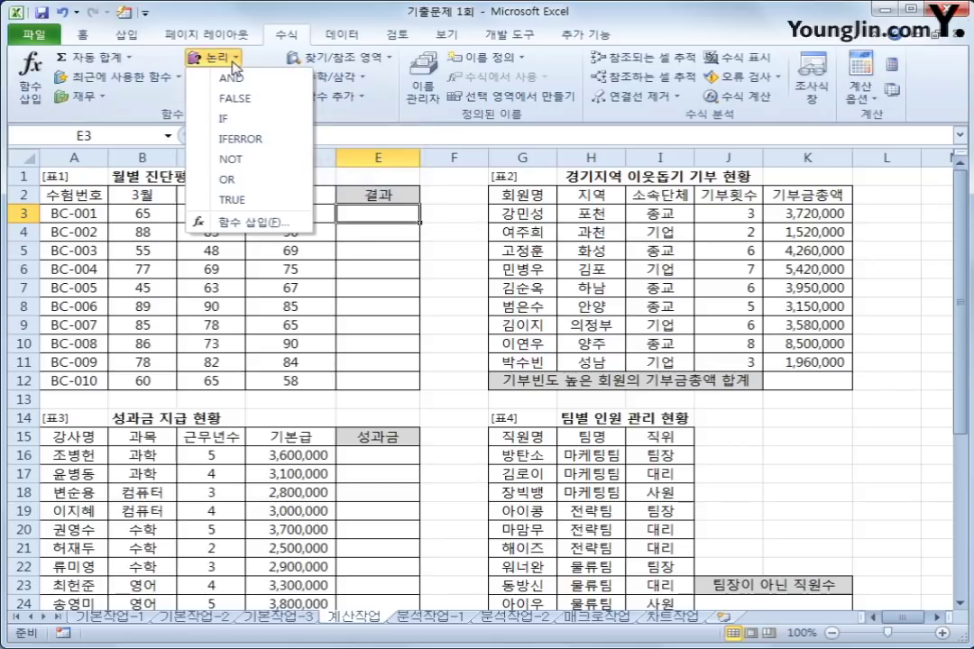
left_click(242, 181)
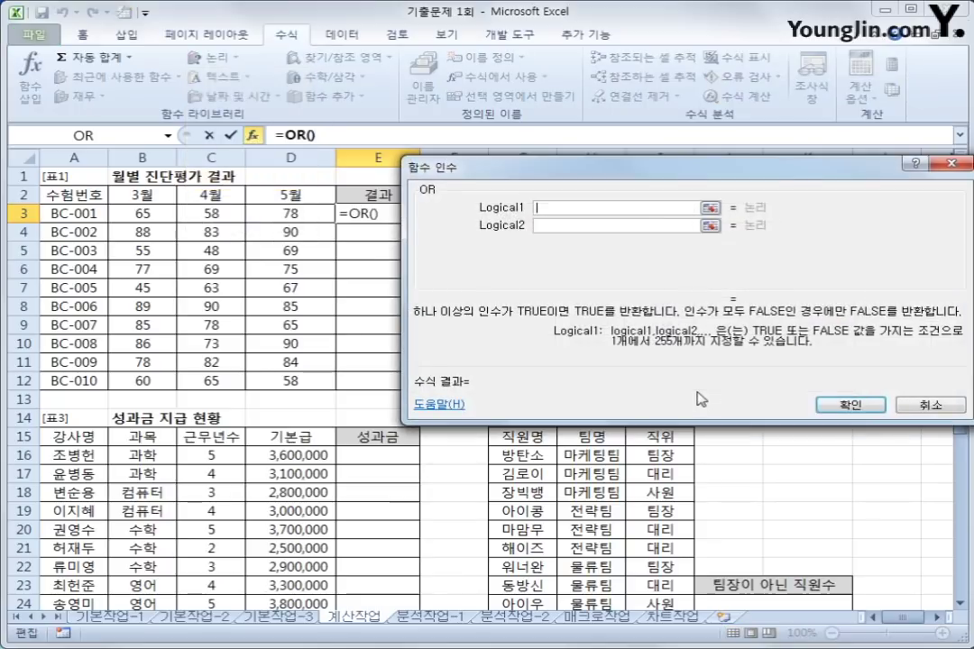
left_click_drag(662, 167, 531, 346)
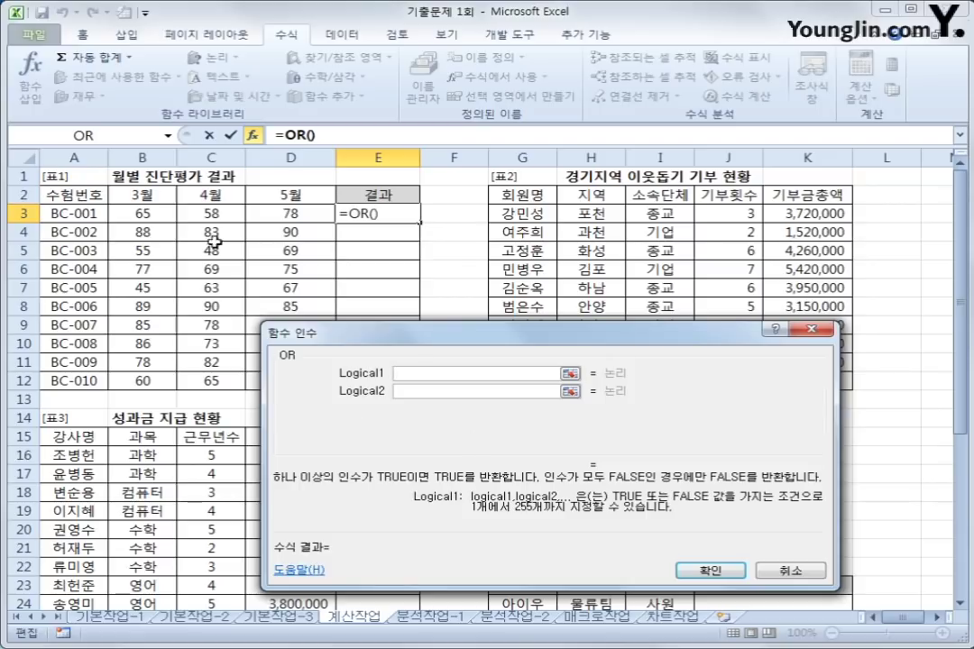
- Complete the OR function in E3 with the conditions B3>=85, C3>=85 and D3>=85, and check it against the scores in B3:D3
left_click(141, 213)
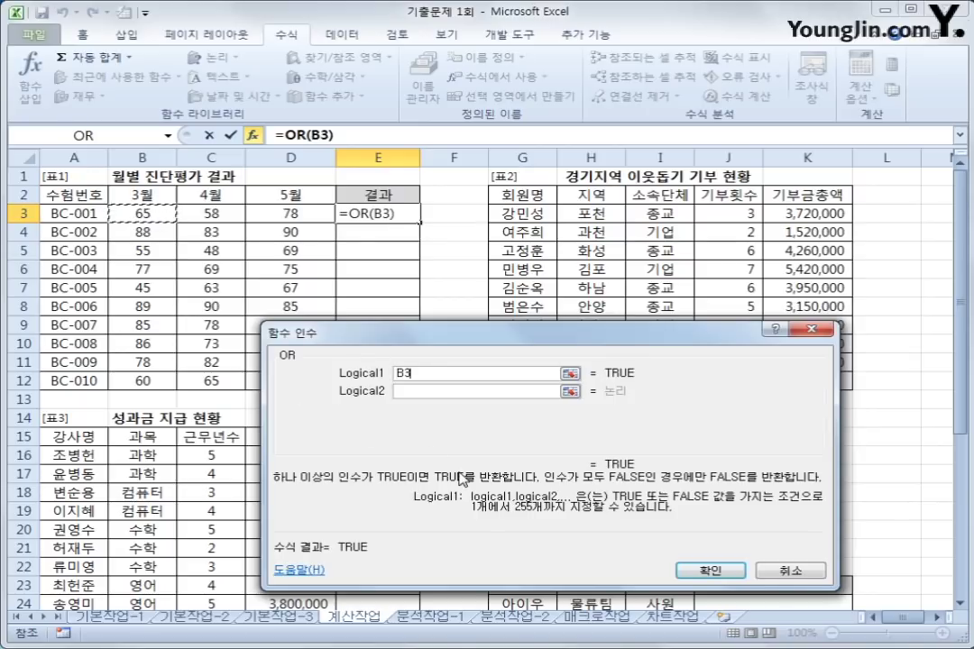
type(">=85")
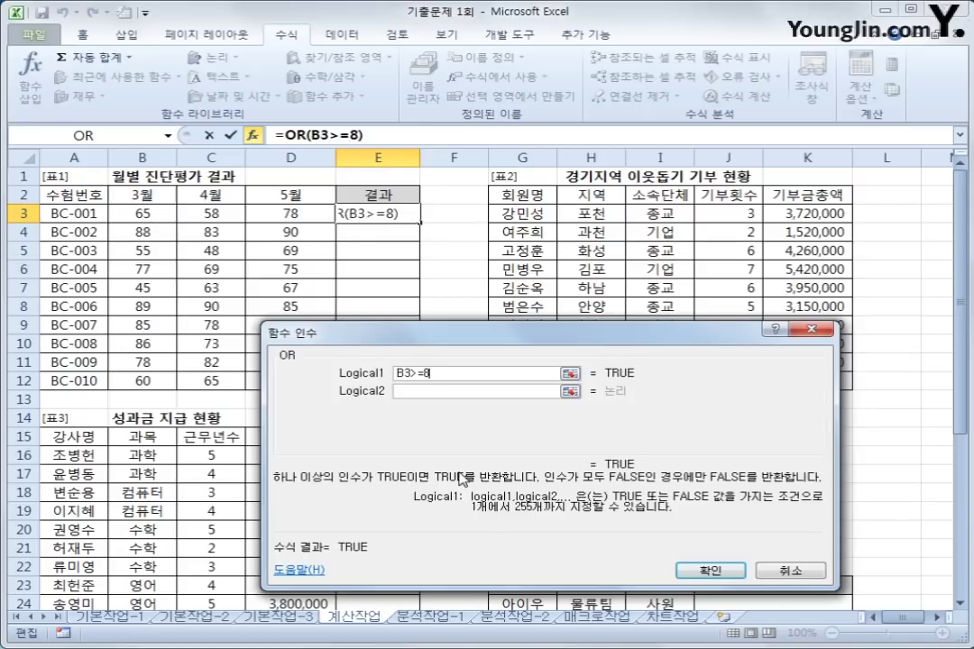
left_click(397, 392)
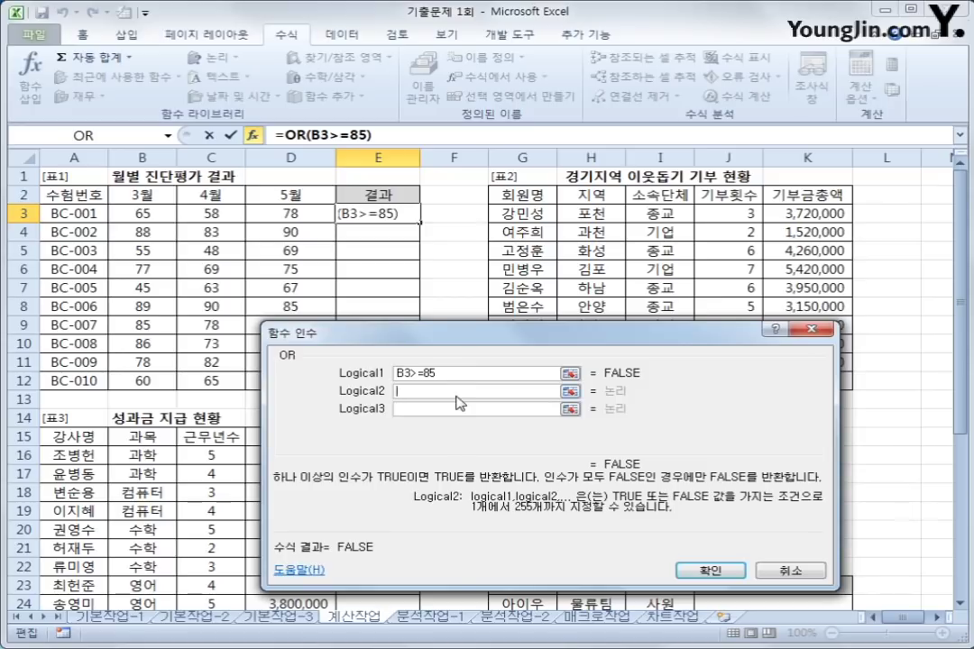
left_click(221, 215)
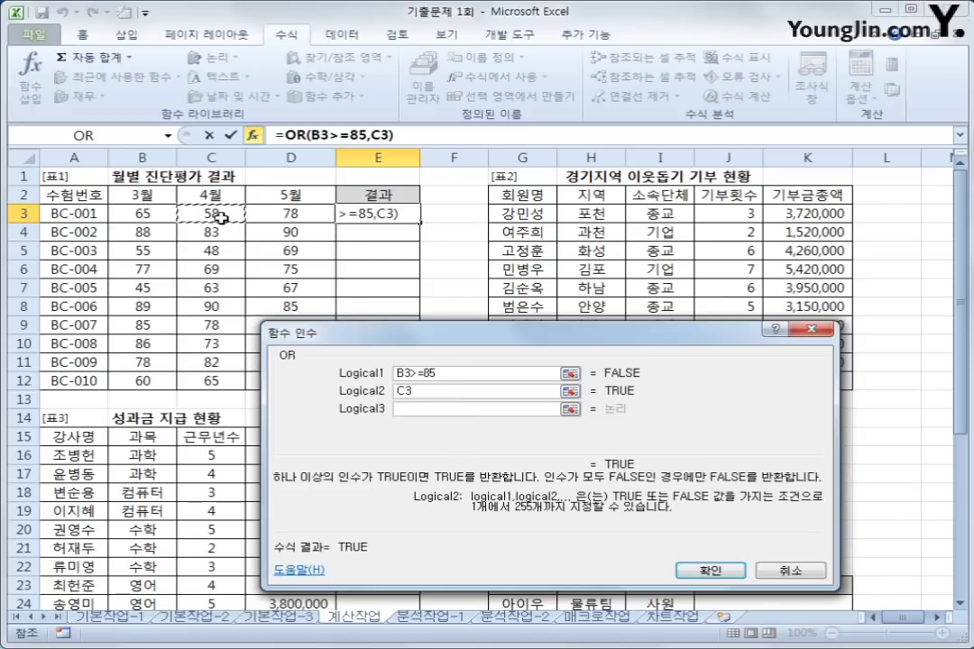
type(">=85")
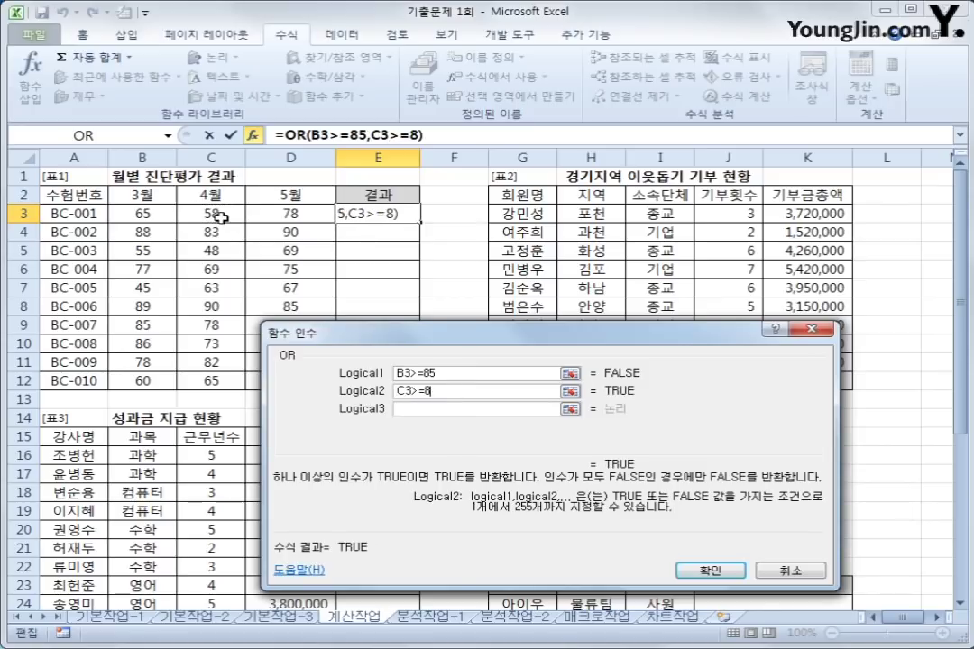
left_click(410, 410)
left_click(308, 204)
left_click(293, 213)
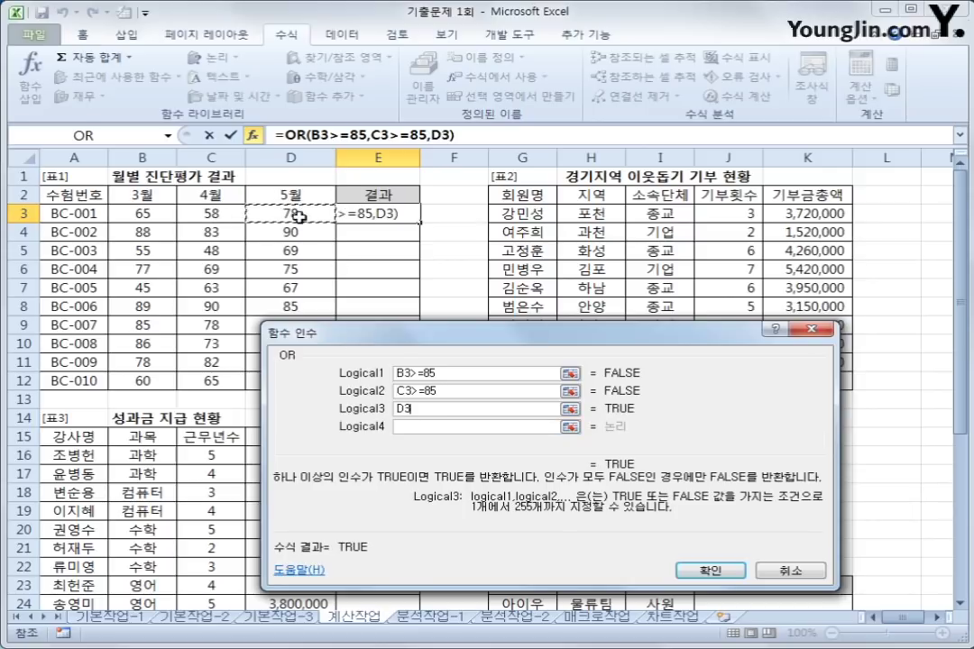
type(">=85")
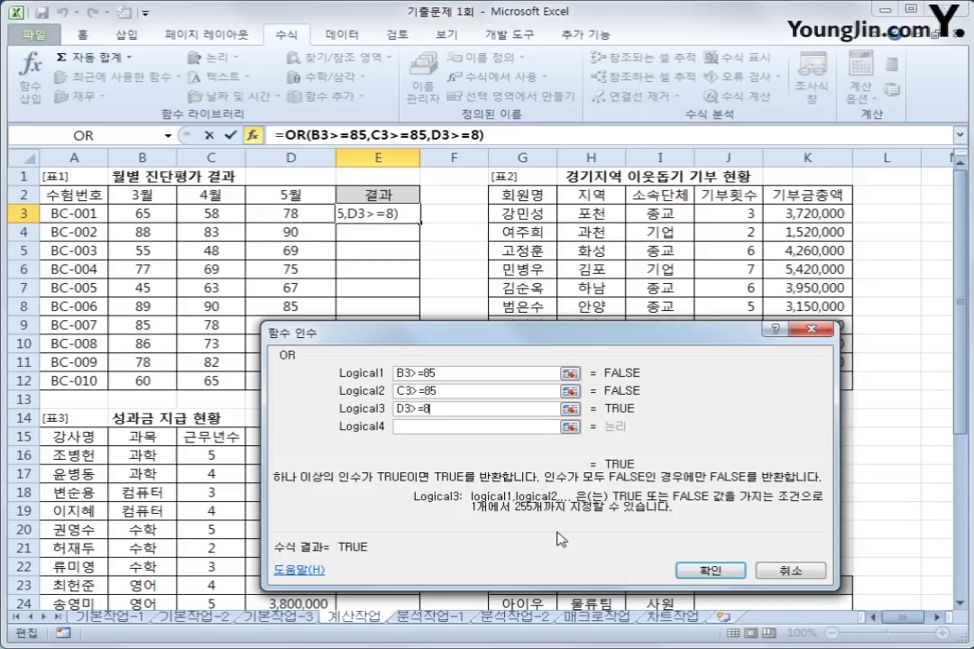
left_click(693, 569)
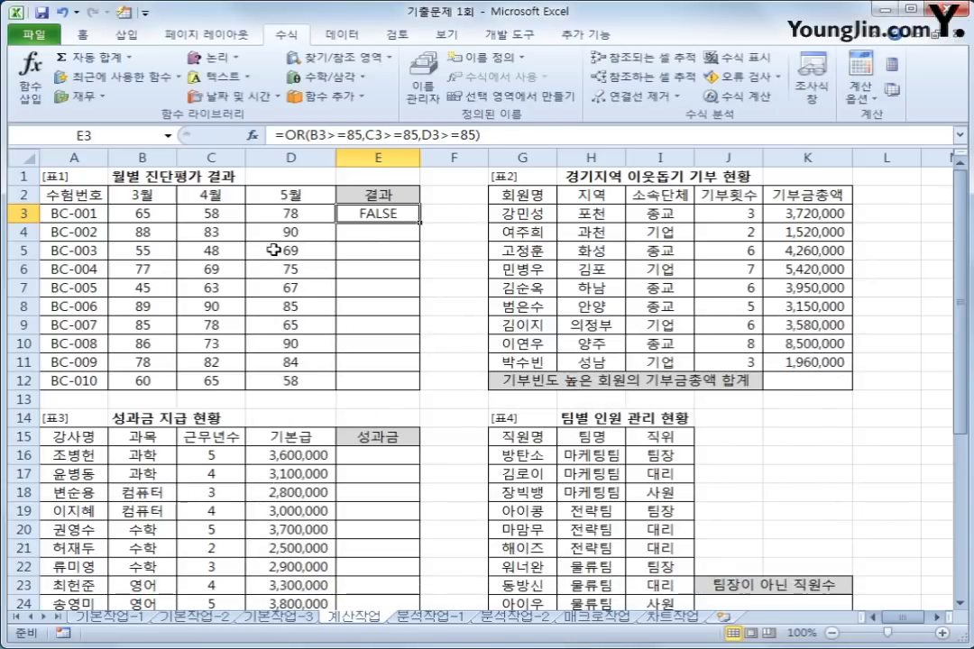
left_click_drag(126, 214, 271, 213)
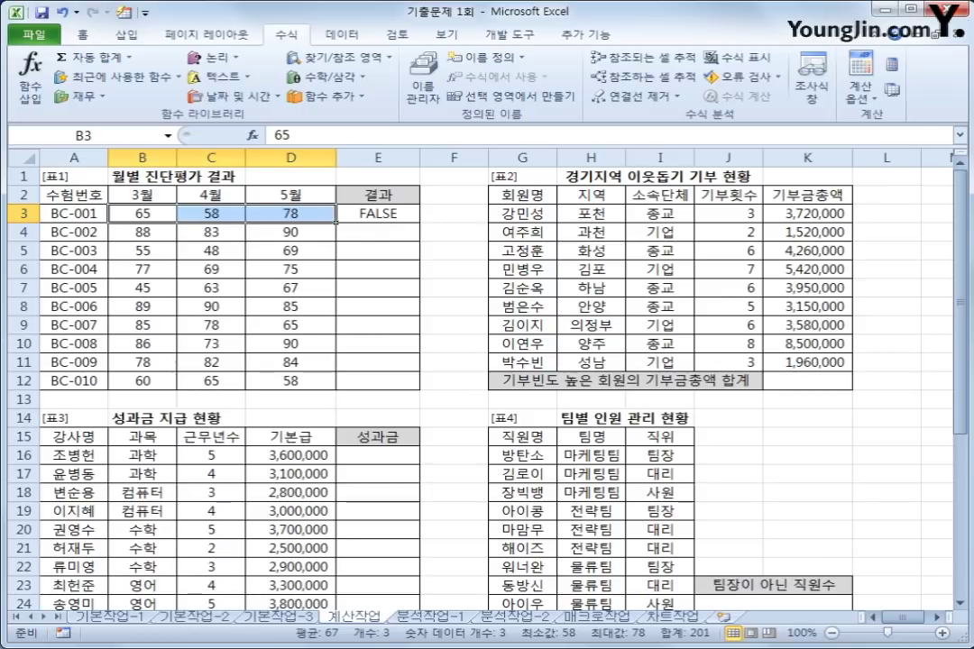
- Fill the OR formula from E3 down to E12 and check the results against the scores in rows 4, 8 and 10
left_click(413, 219)
left_click_drag(419, 220, 390, 386)
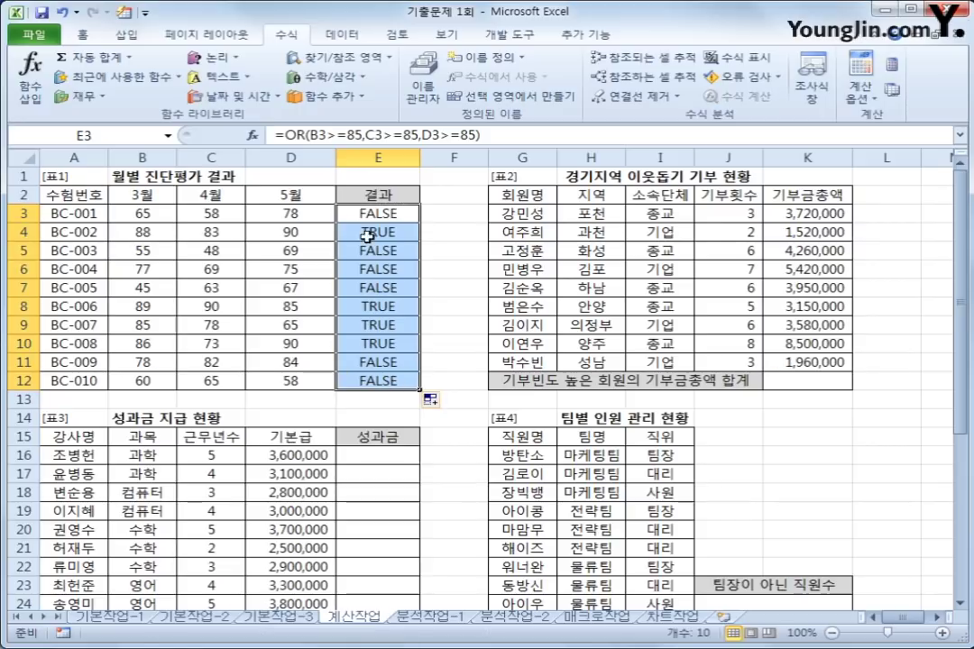
left_click_drag(137, 232, 374, 233)
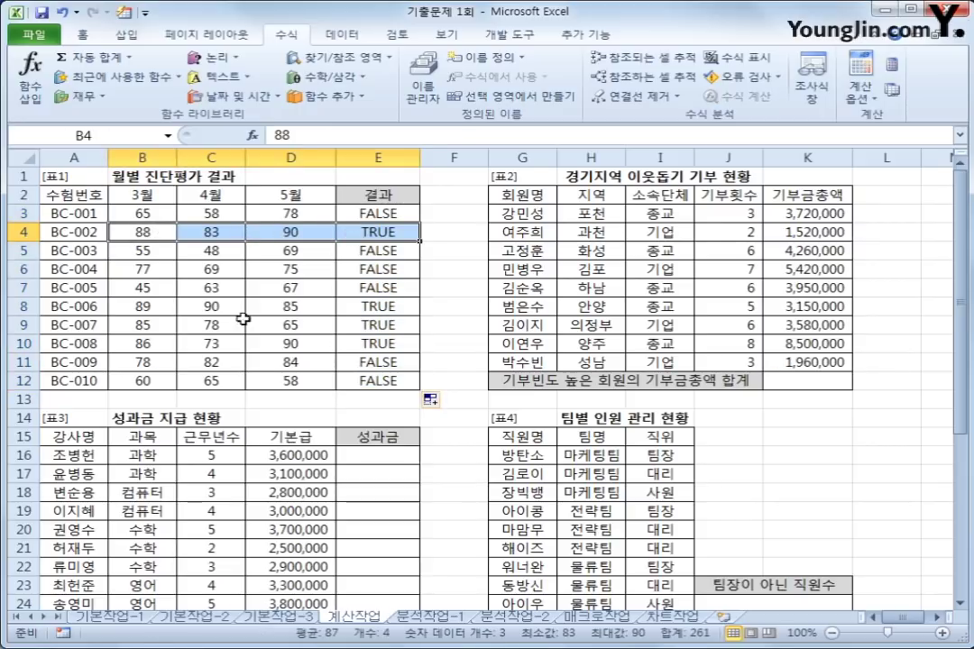
left_click_drag(149, 307, 375, 306)
left_click_drag(135, 344, 403, 348)
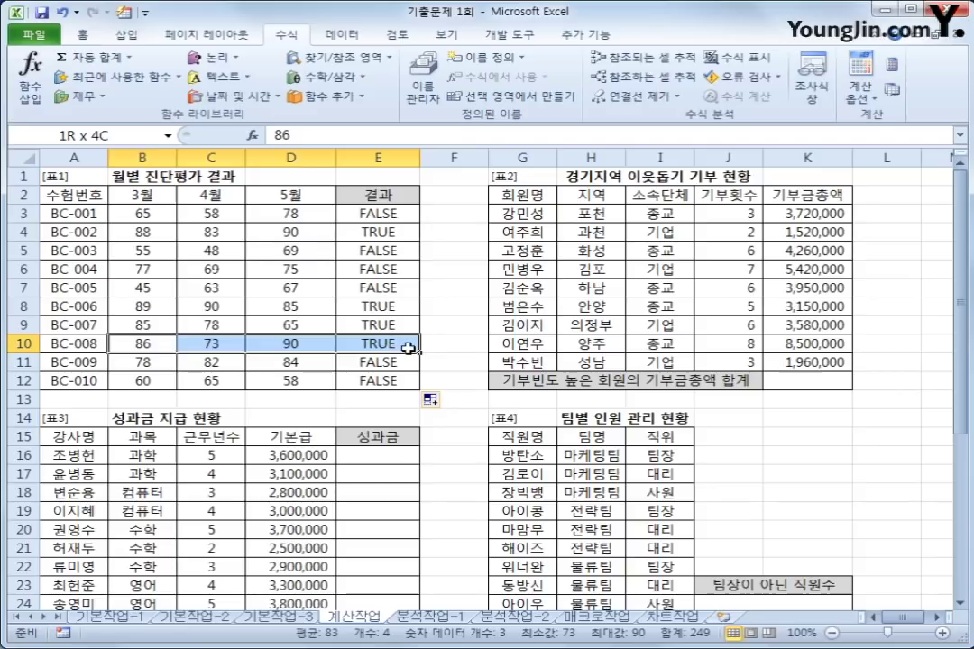
- Replace the formula in E3 with a logical IF function whose Logical_test is OR(B3>=85,C3>=85,D3>=85)
left_click(367, 217)
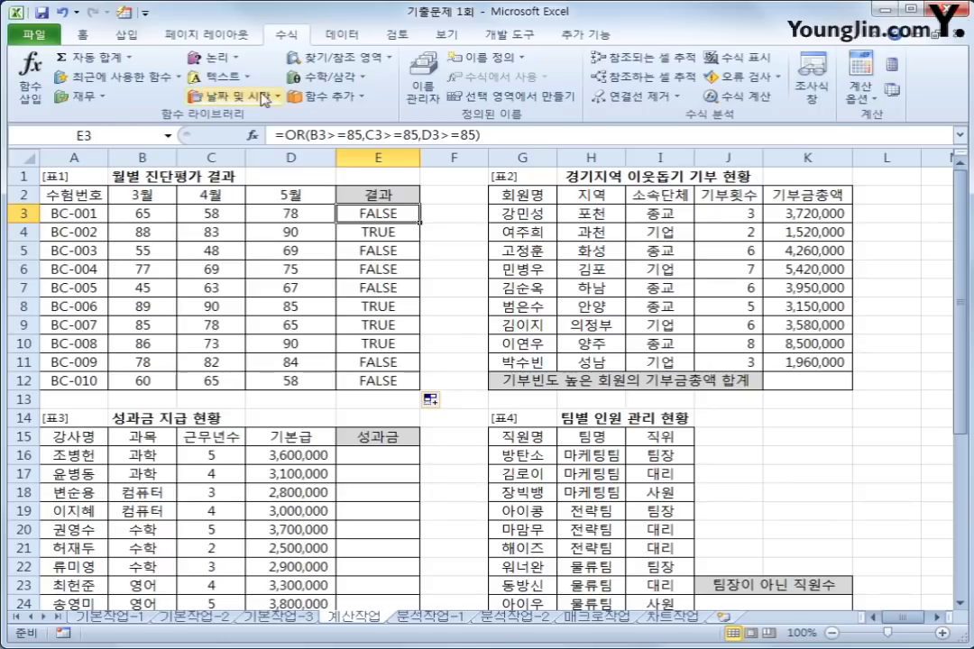
left_click(286, 132)
left_click_drag(286, 132, 498, 137)
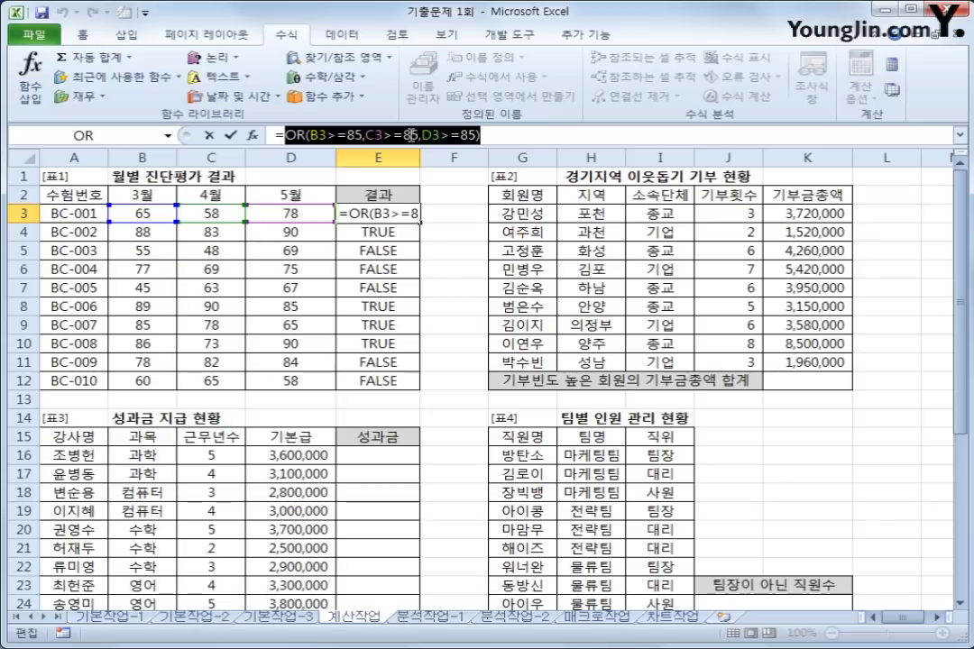
key("BackSpace")
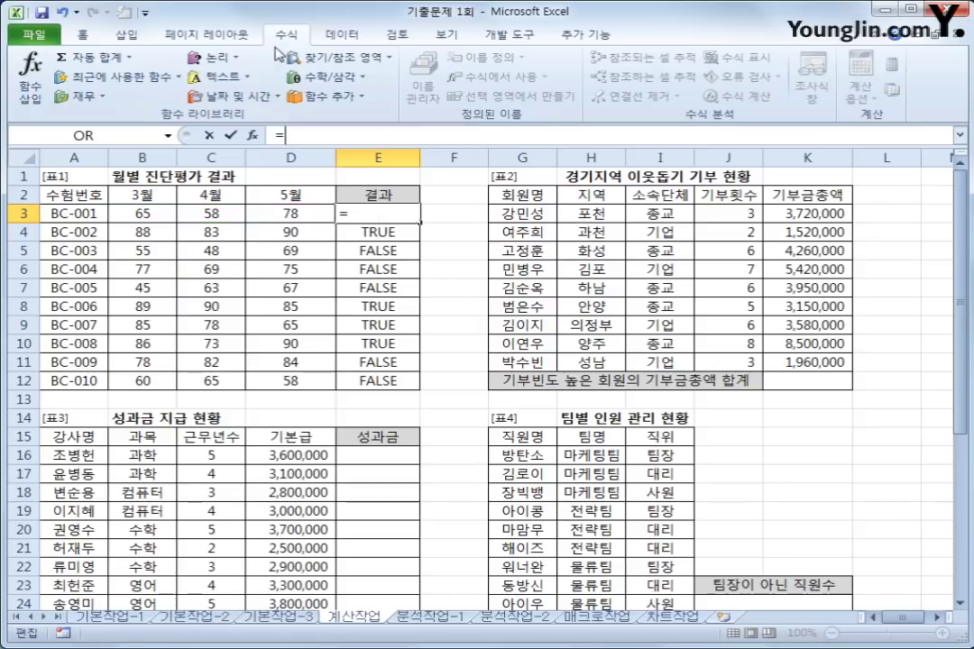
left_click(235, 58)
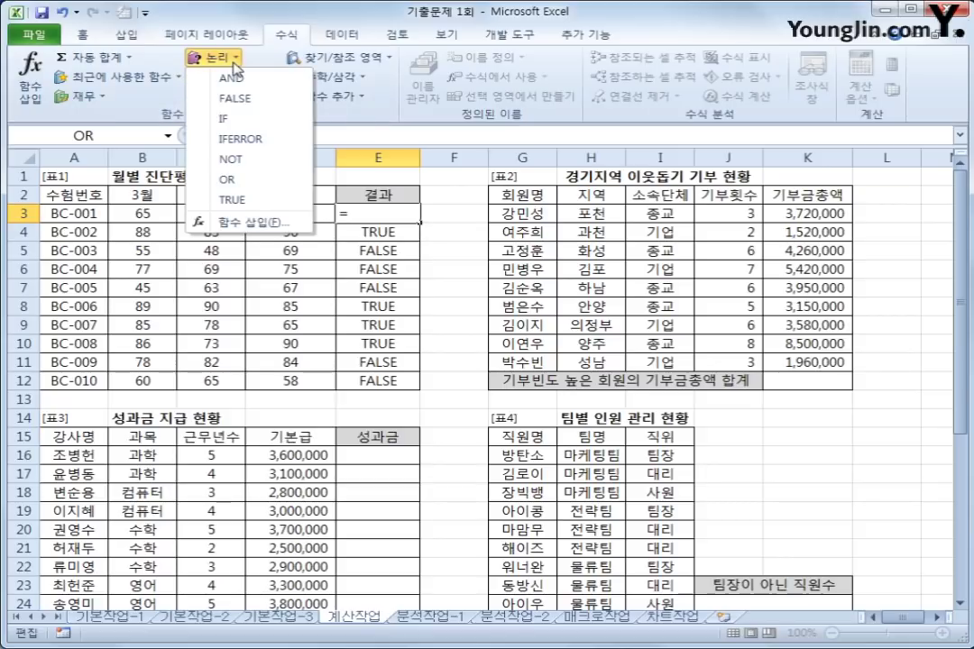
left_click(226, 118)
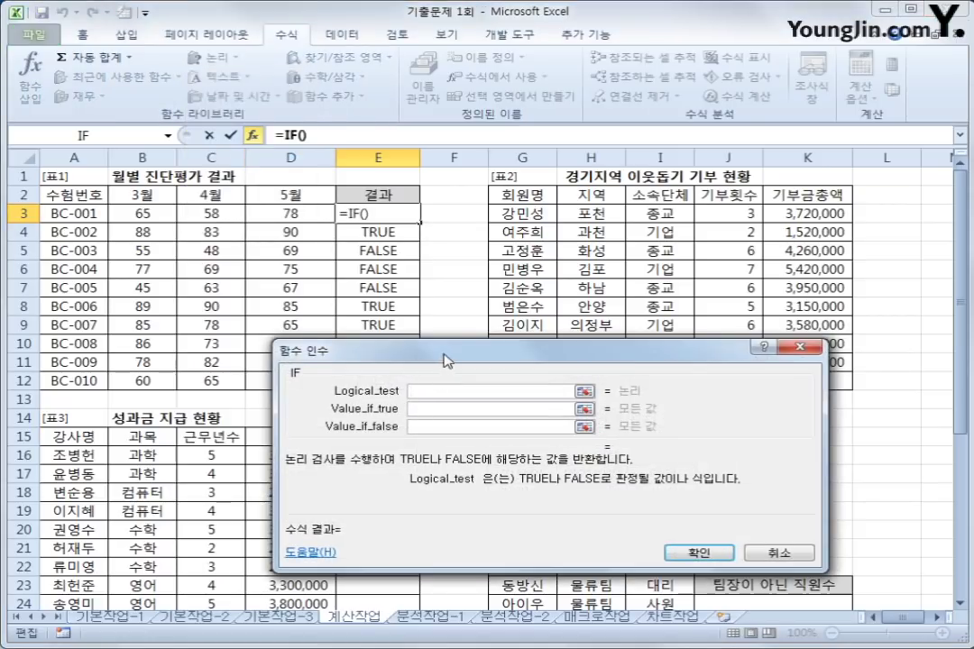
left_click_drag(448, 361, 446, 279)
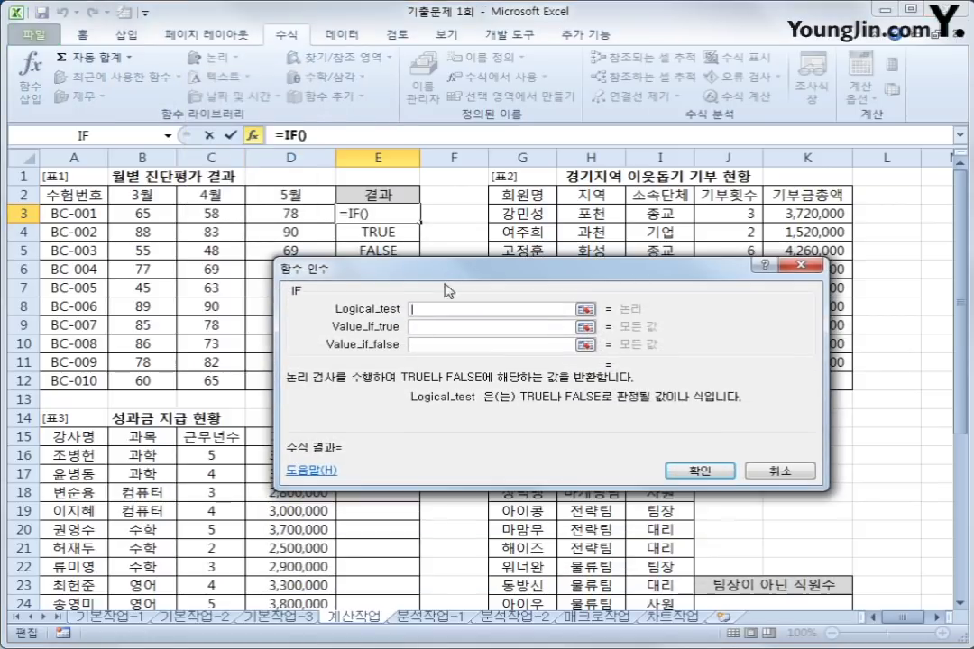
left_click(426, 305)
type("OR(B3>=85,C3>=85,D3>=85)")
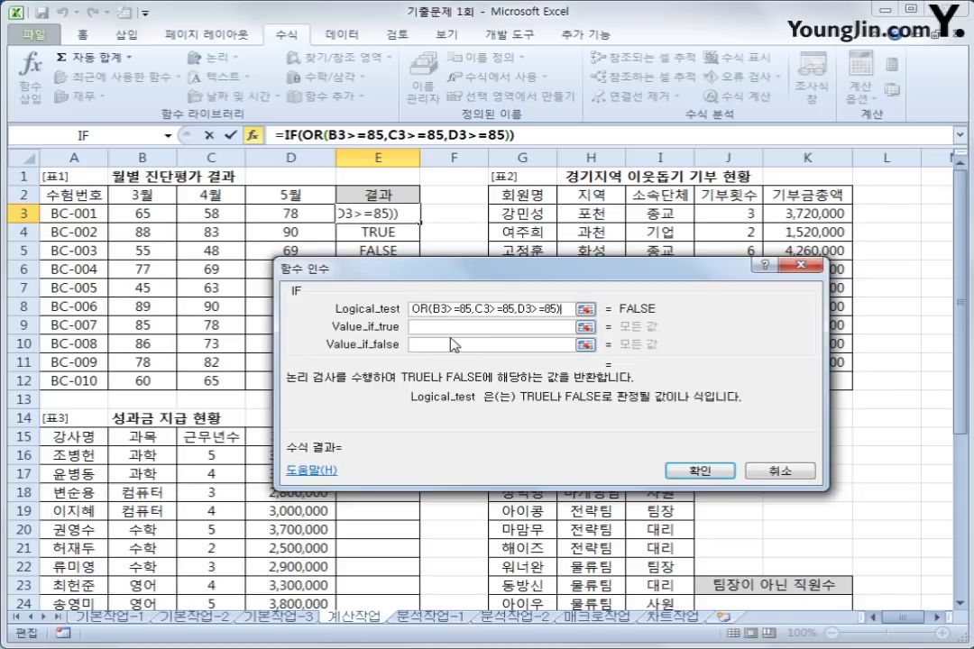
- Complete the IF function with "합격" for true and "불합격" for false, and fill it from E3 down to E12
left_click(454, 329)
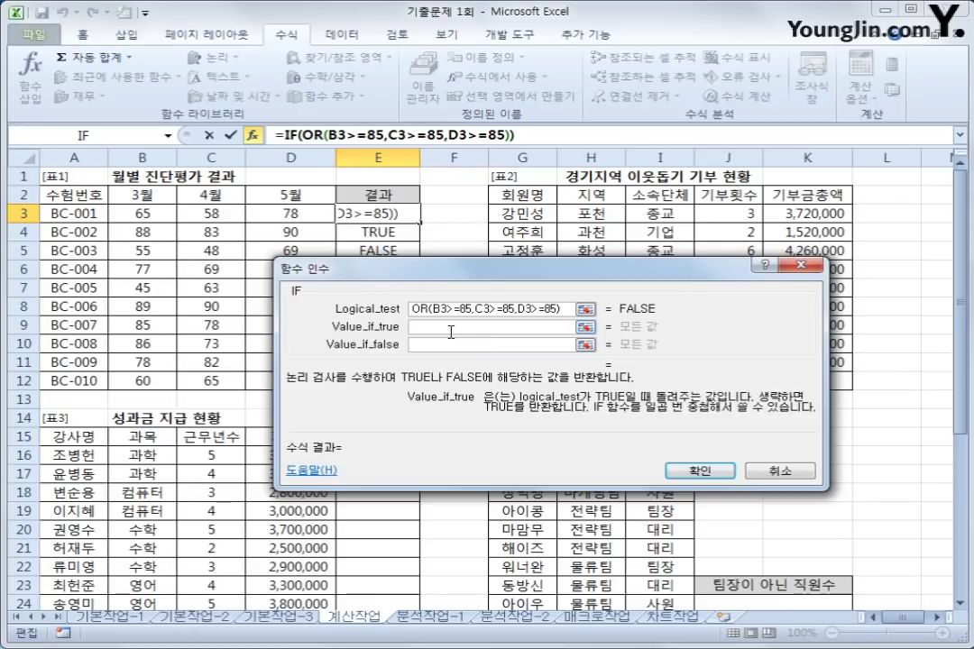
type("합격")
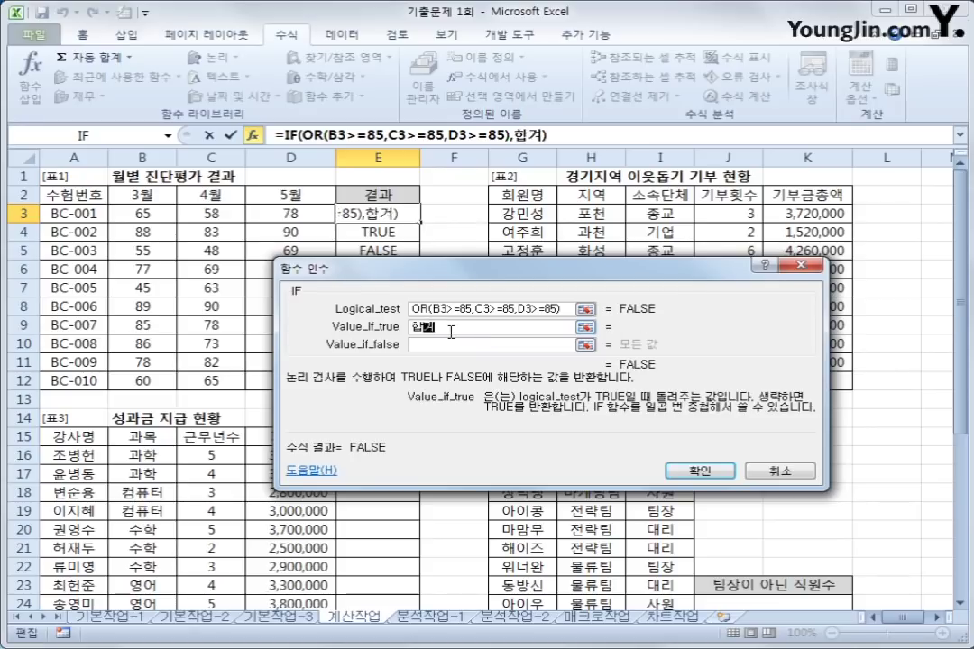
key("Tab")
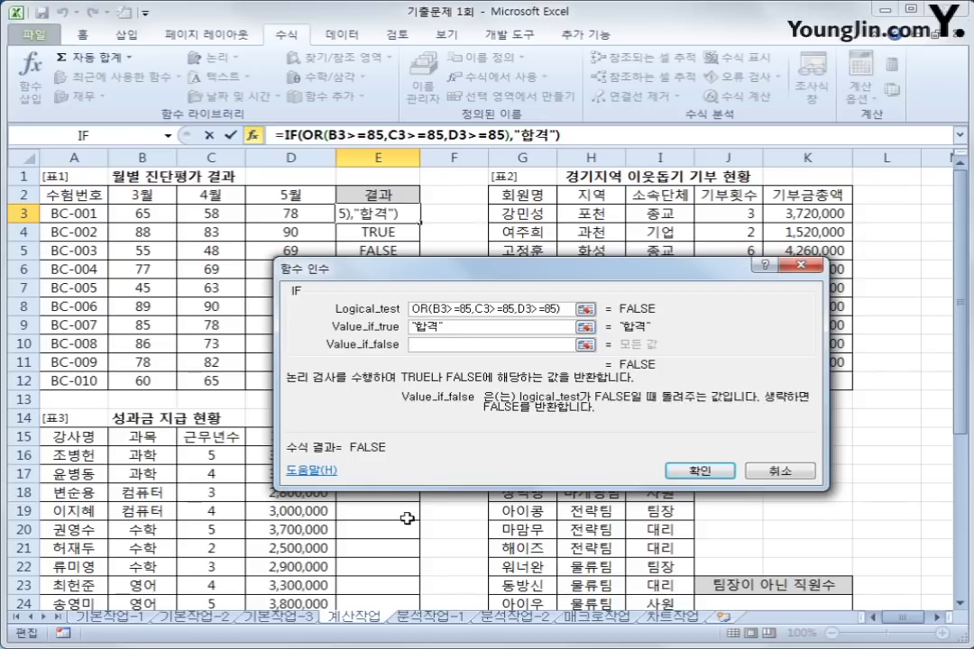
type("불합격")
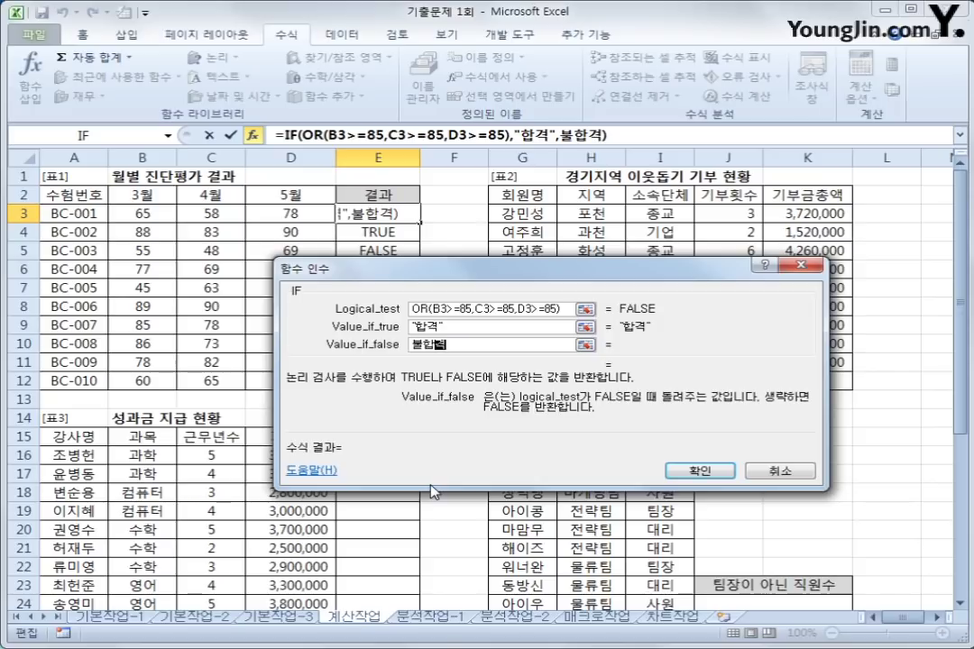
left_click(452, 328)
key("Tab")
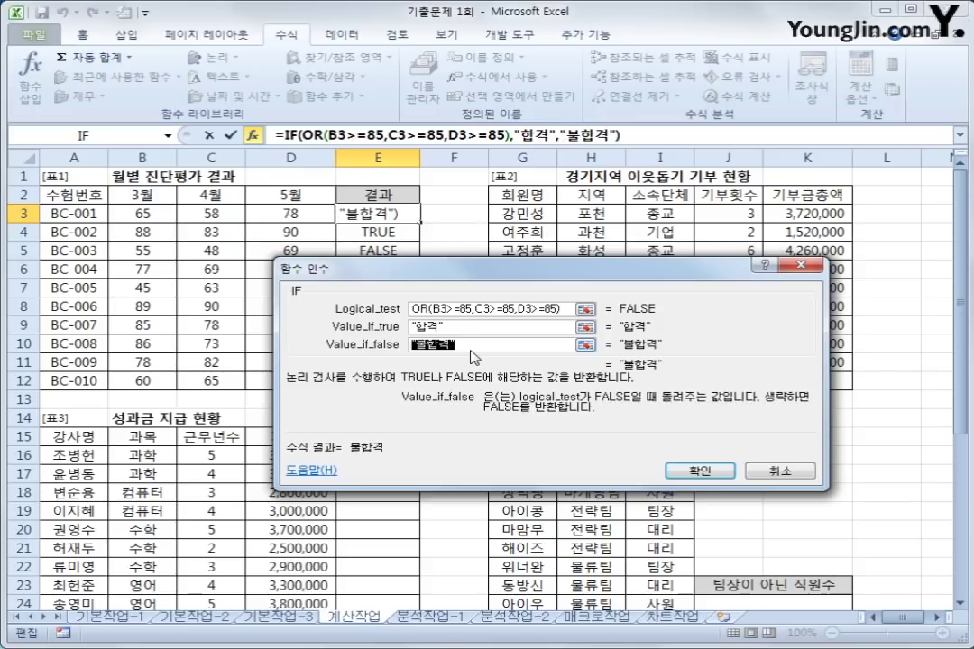
left_click(478, 344)
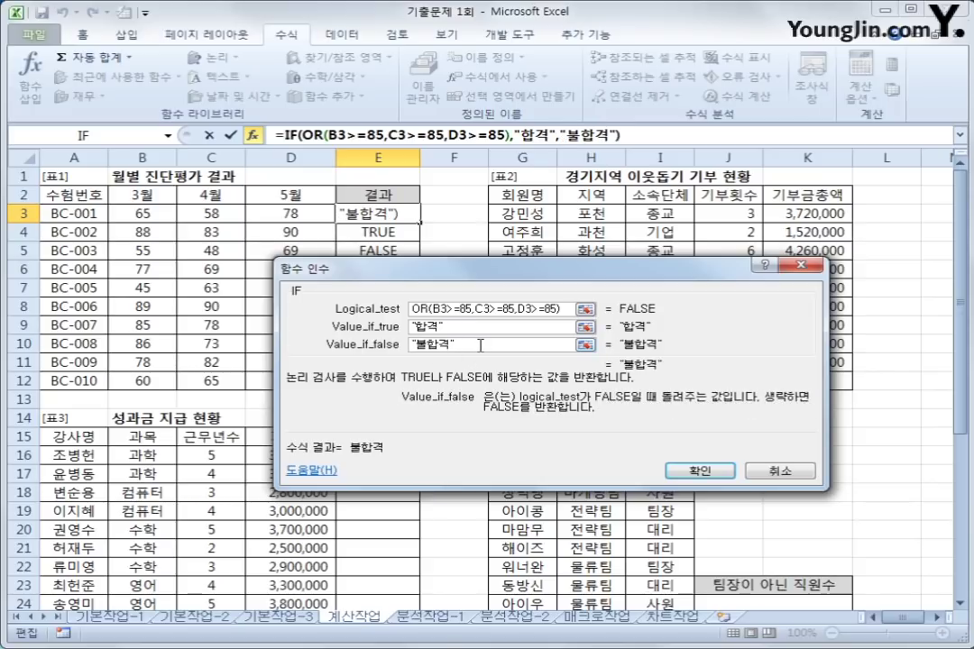
left_click(696, 468)
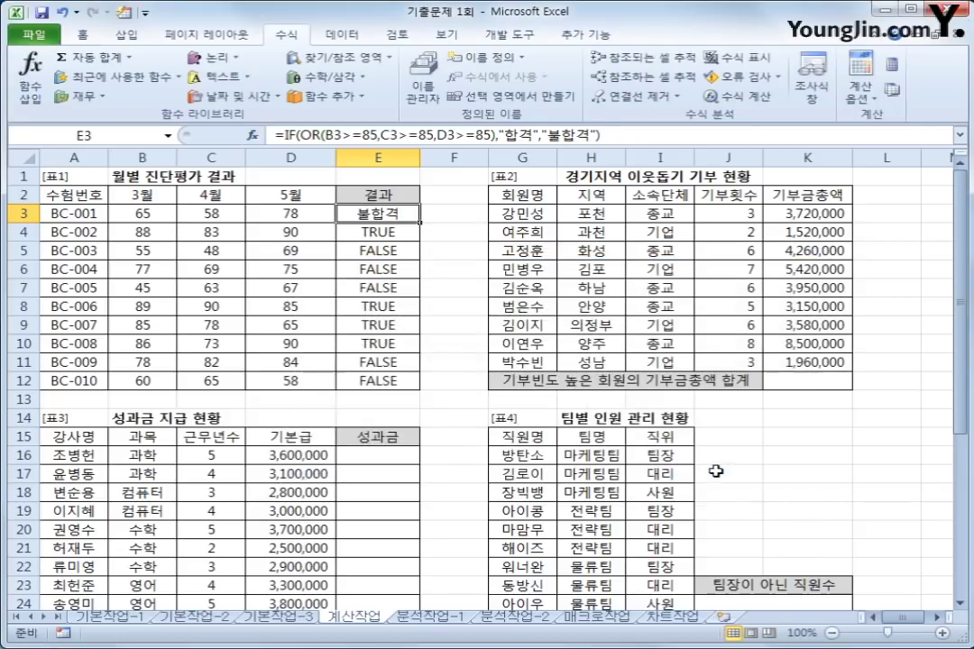
left_click_drag(419, 222, 396, 391)
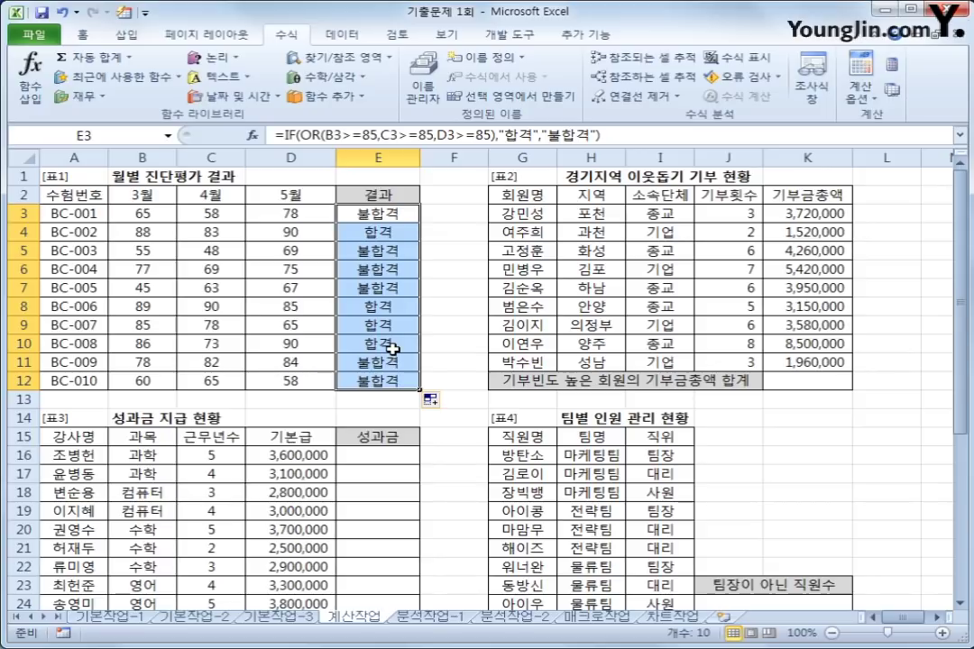
- Examine 표2 for the most frequent 기부횟수 in J3:J11 and the 기부금총액 amounts in the rows sharing that count
left_click(785, 380)
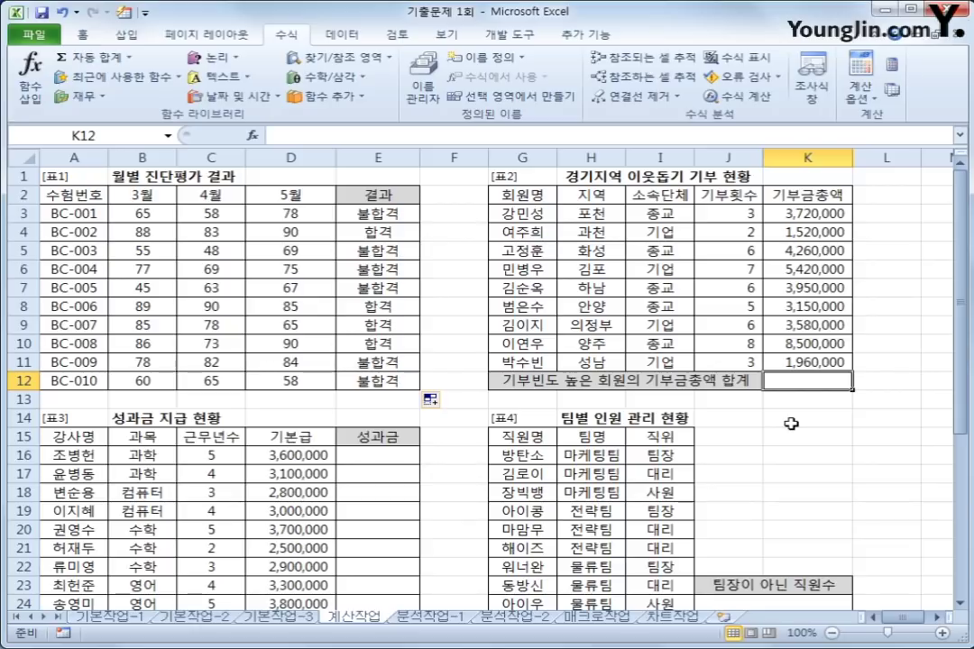
left_click_drag(738, 214, 737, 369)
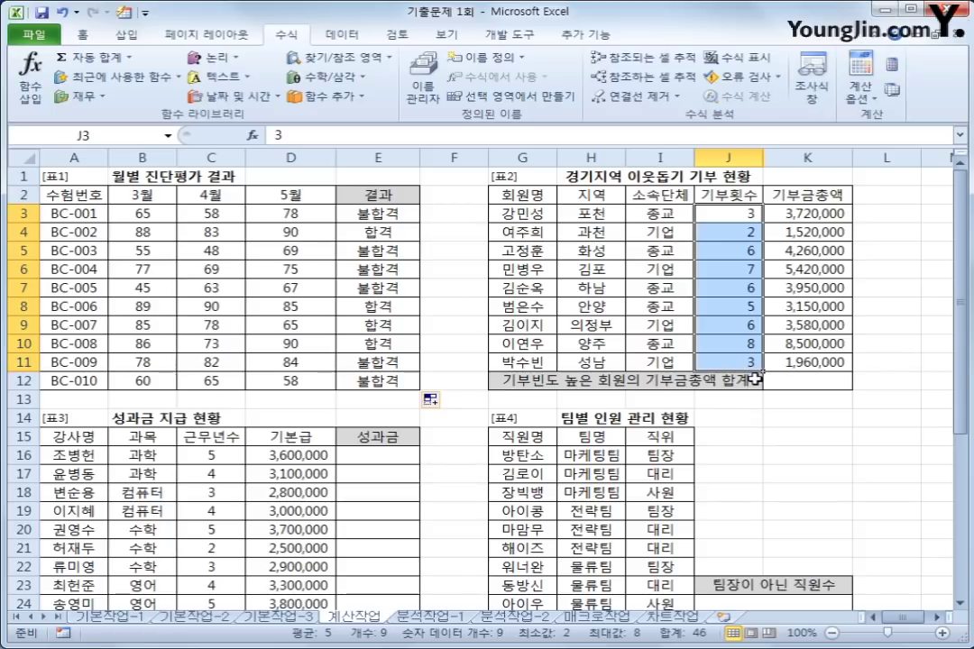
left_click(745, 253)
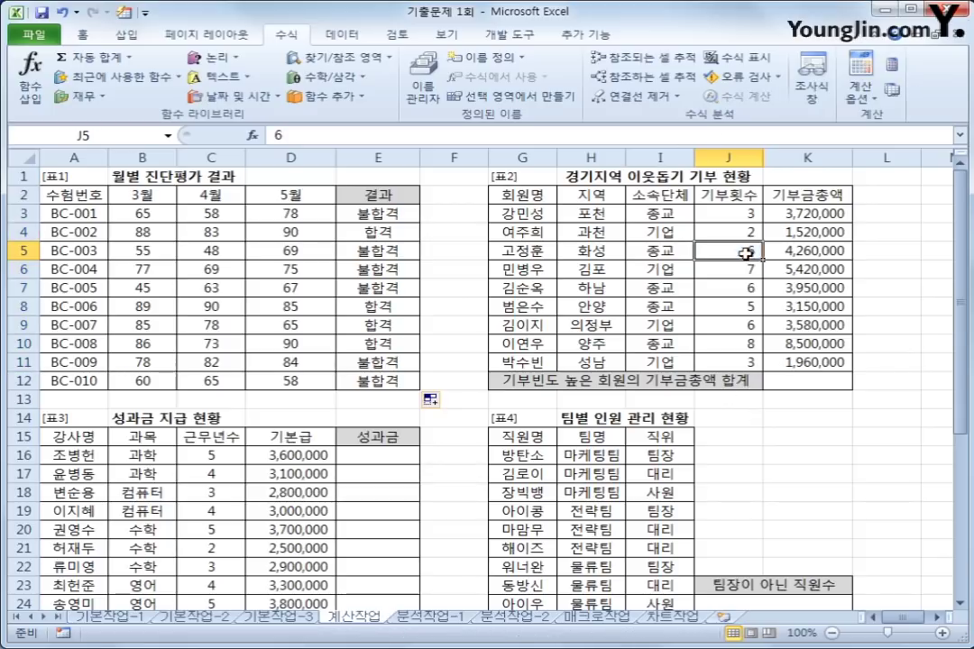
left_click(741, 285)
left_click(735, 322)
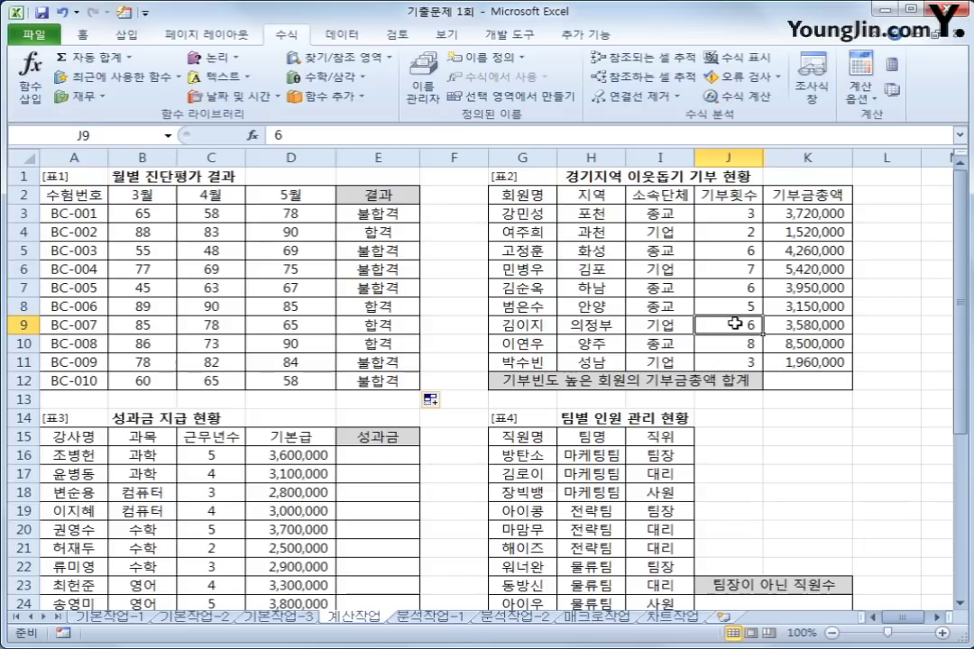
left_click(739, 360)
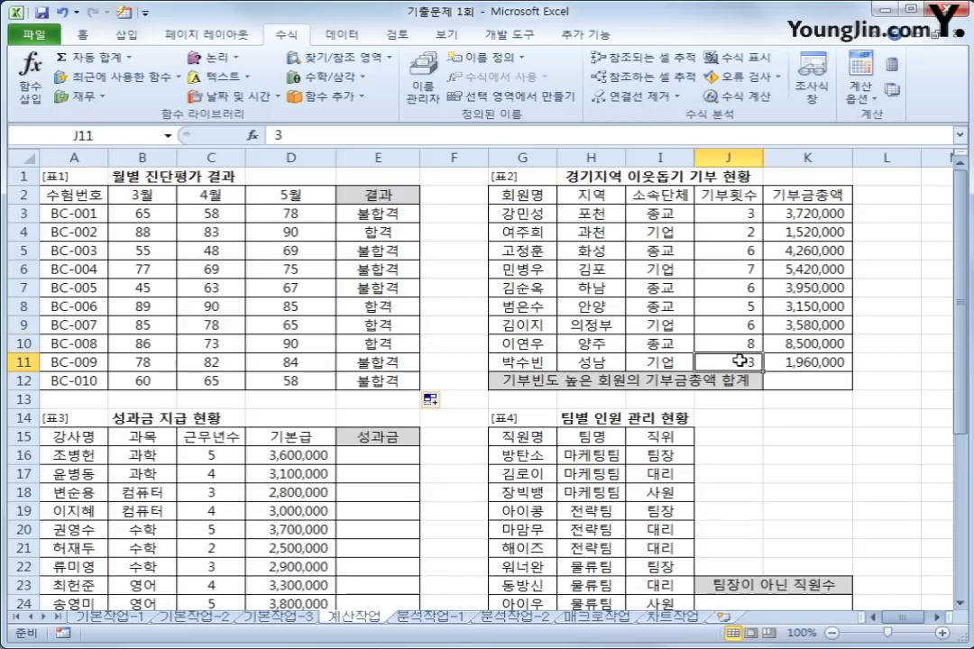
left_click(726, 214)
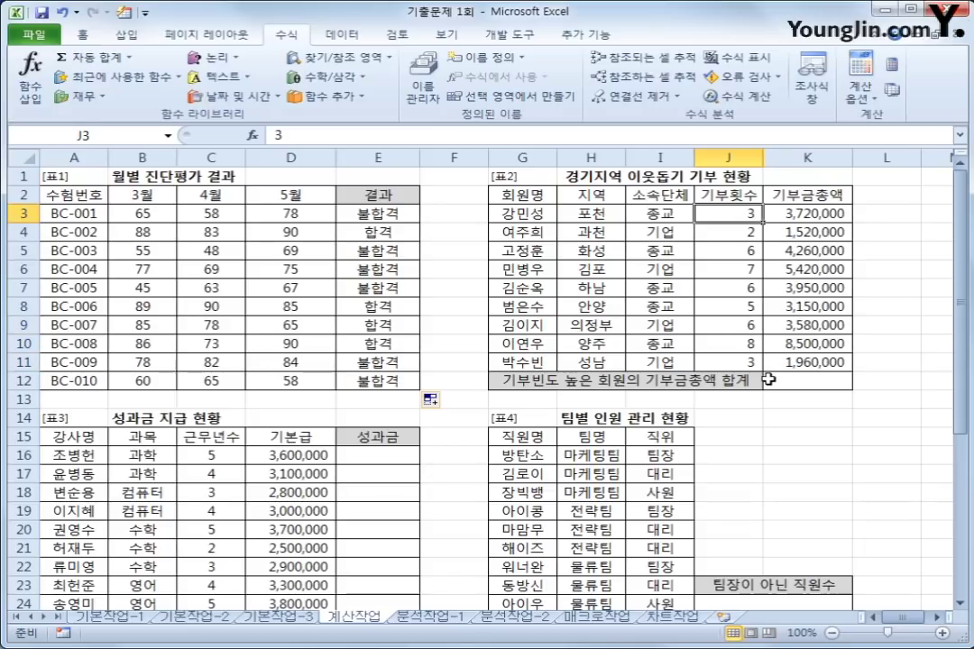
left_click_drag(750, 213, 733, 359)
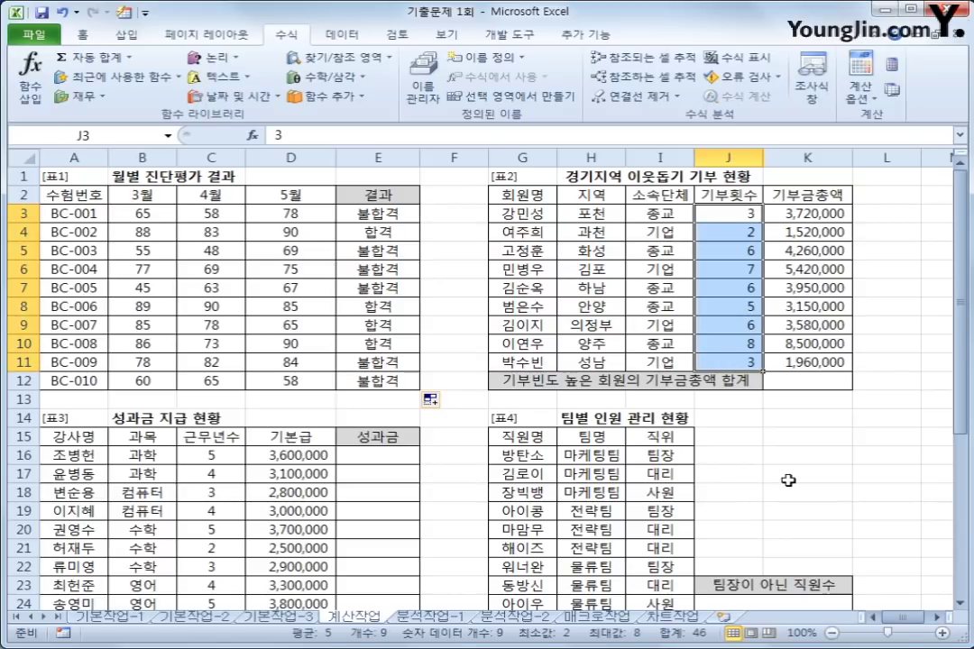
left_click(746, 252)
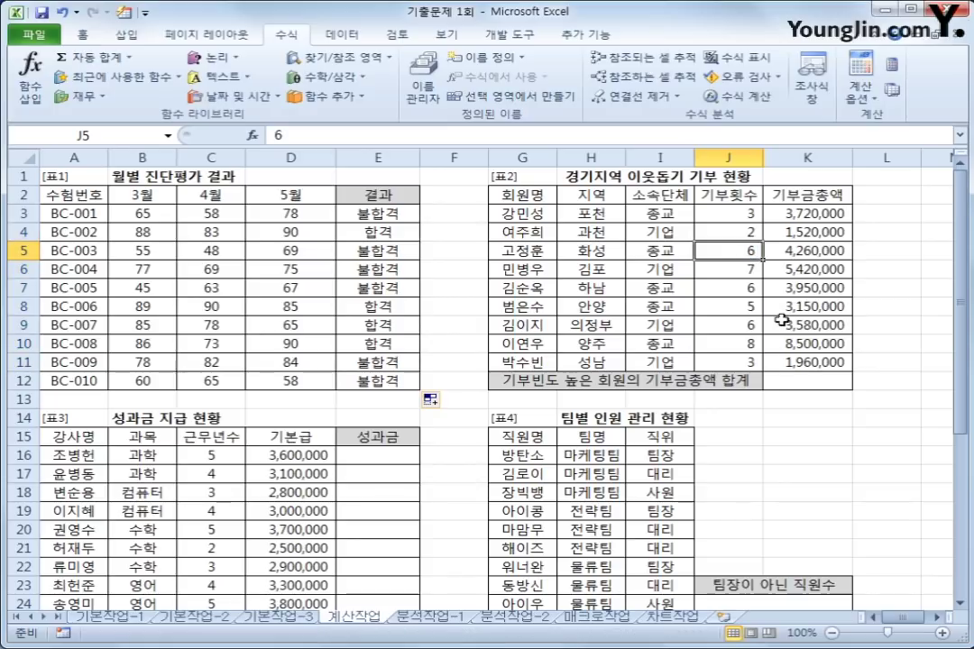
left_click(797, 250)
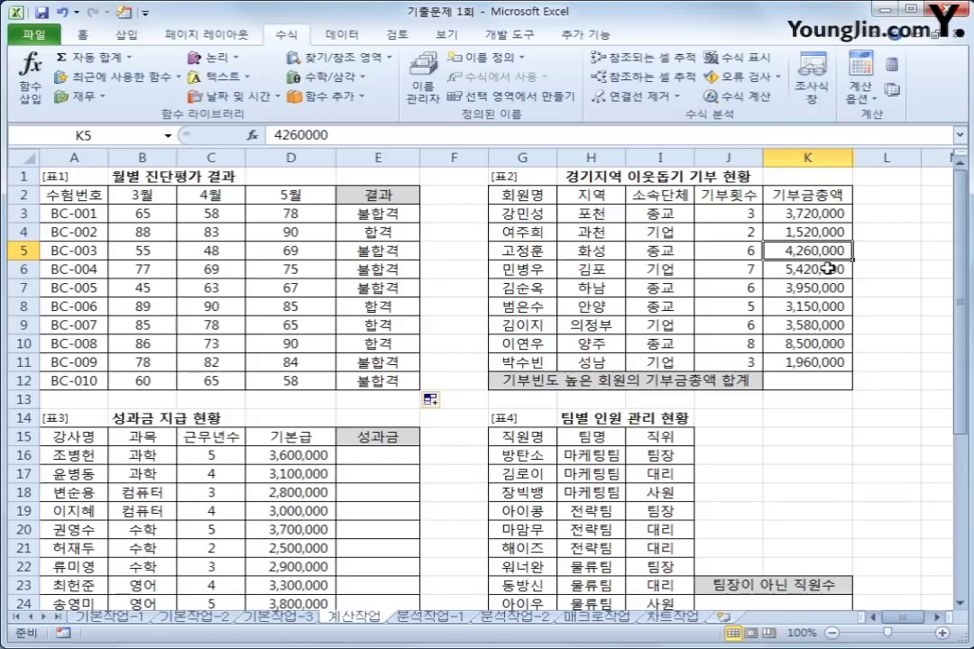
left_click(799, 289, "ctrl")
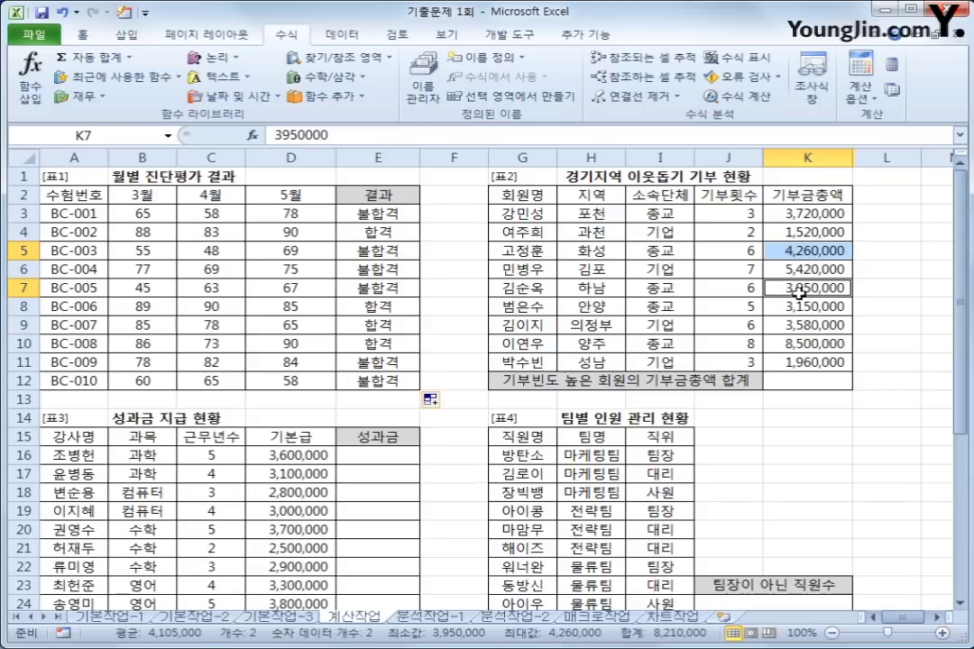
left_click(805, 324, "ctrl")
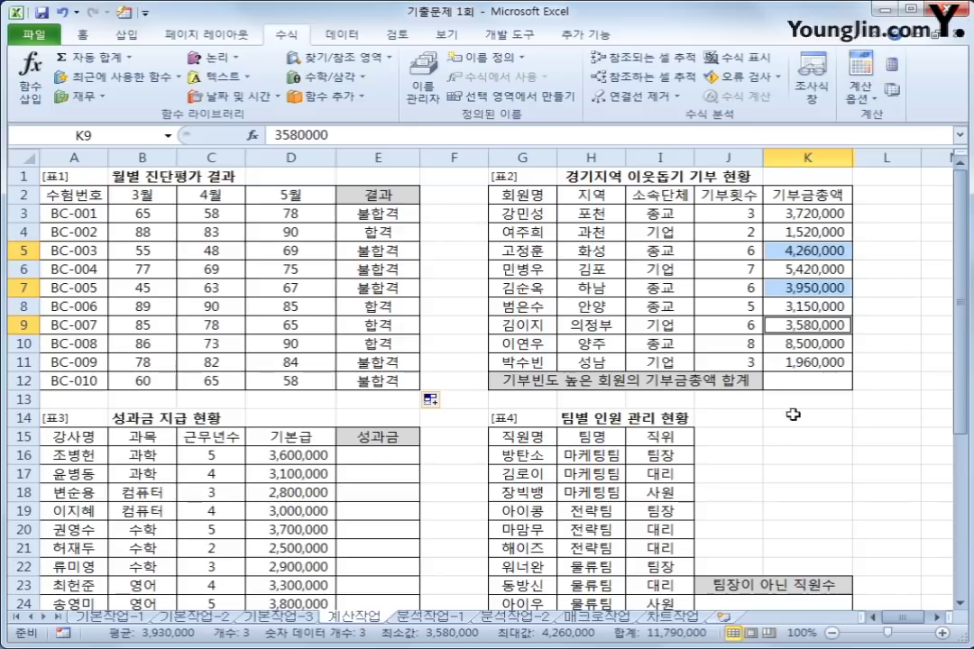
- Enter the formula =MODE(J3:J11) in K12 to find the most frequent 기부횟수
left_click(808, 385)
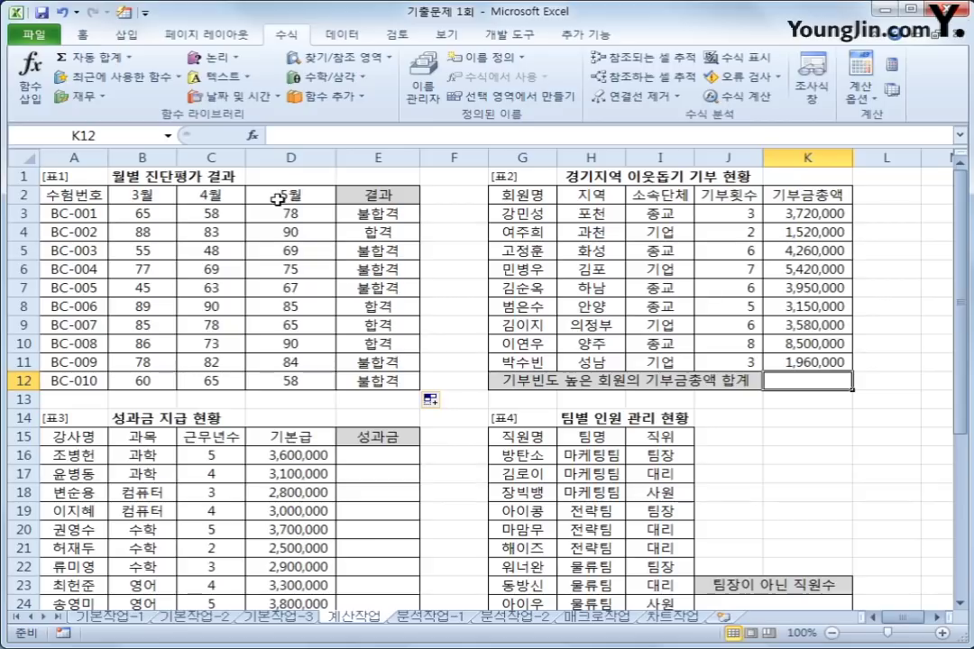
type("=")
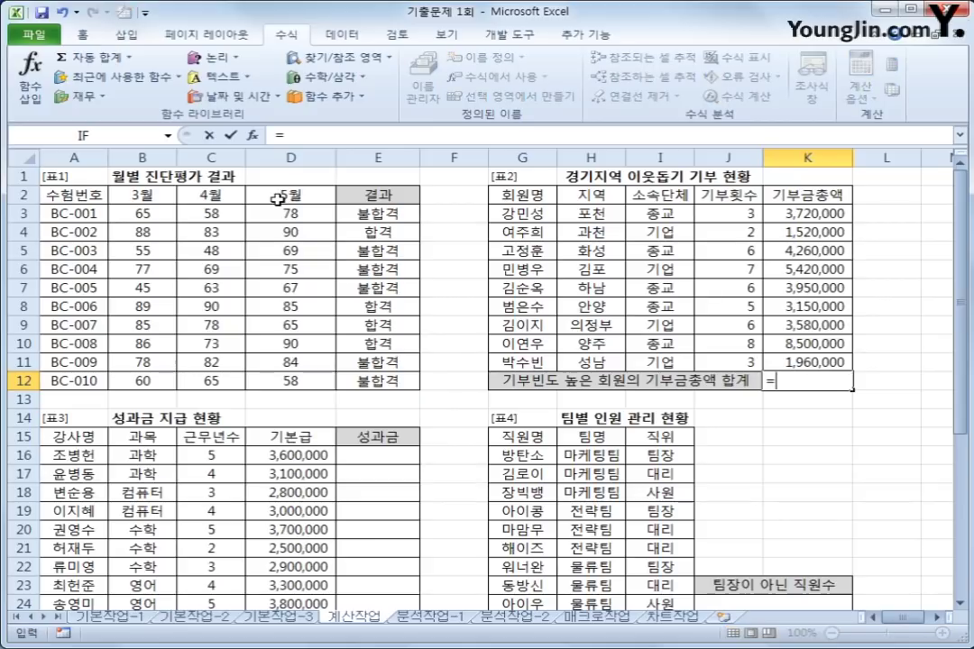
type("mode")
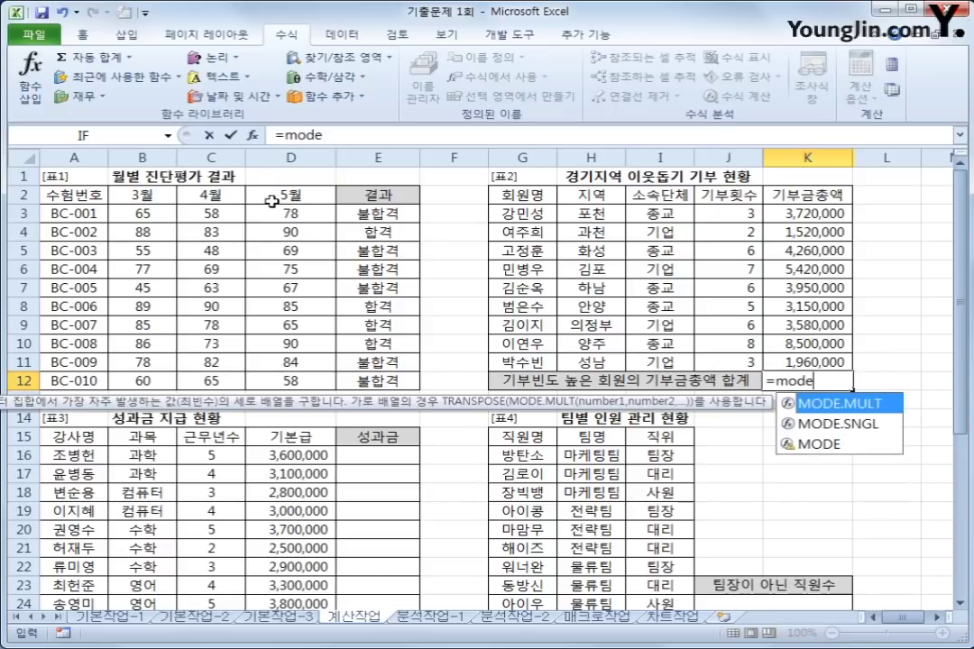
left_click(831, 446)
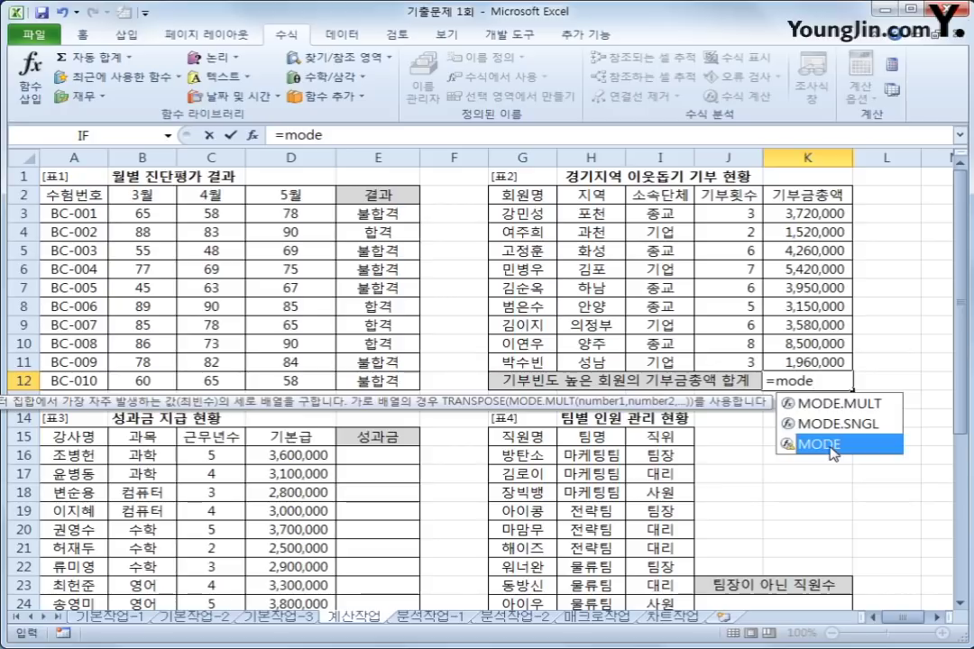
double_click(831, 447)
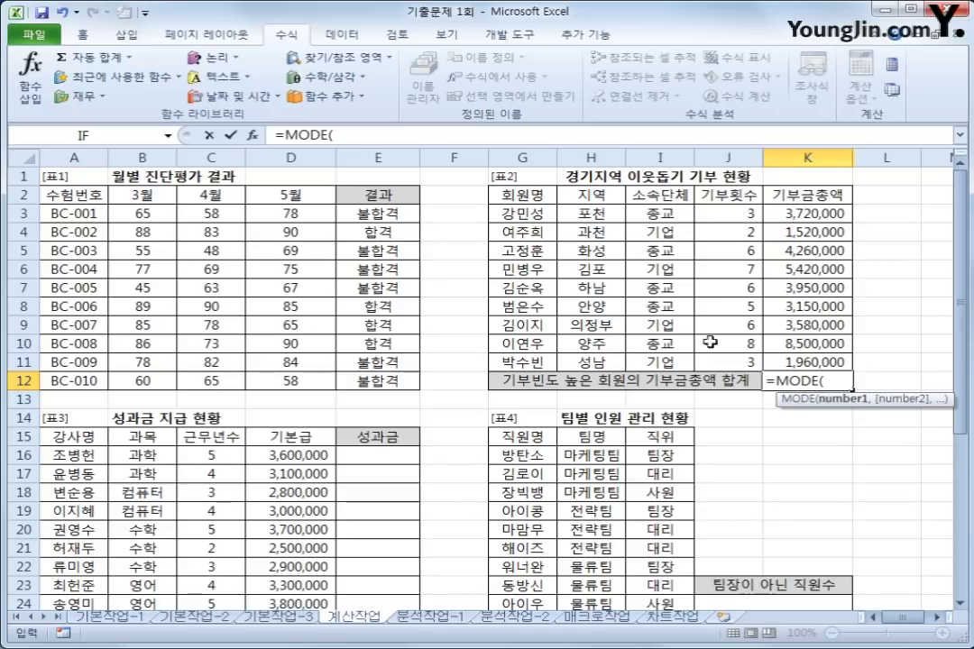
left_click_drag(730, 214, 736, 363)
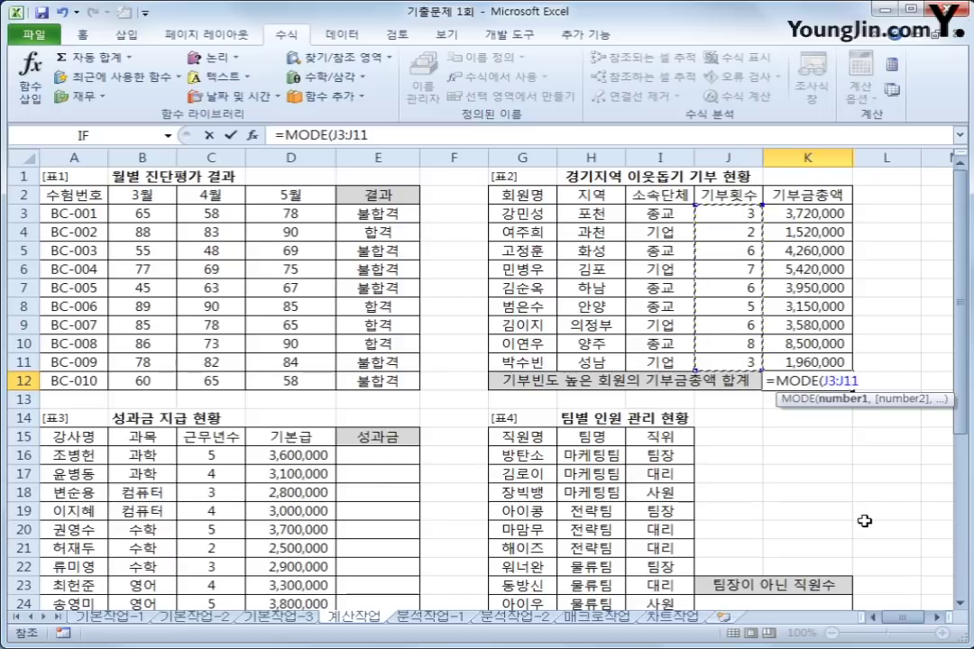
type(")")
key("Return")
key("Up")
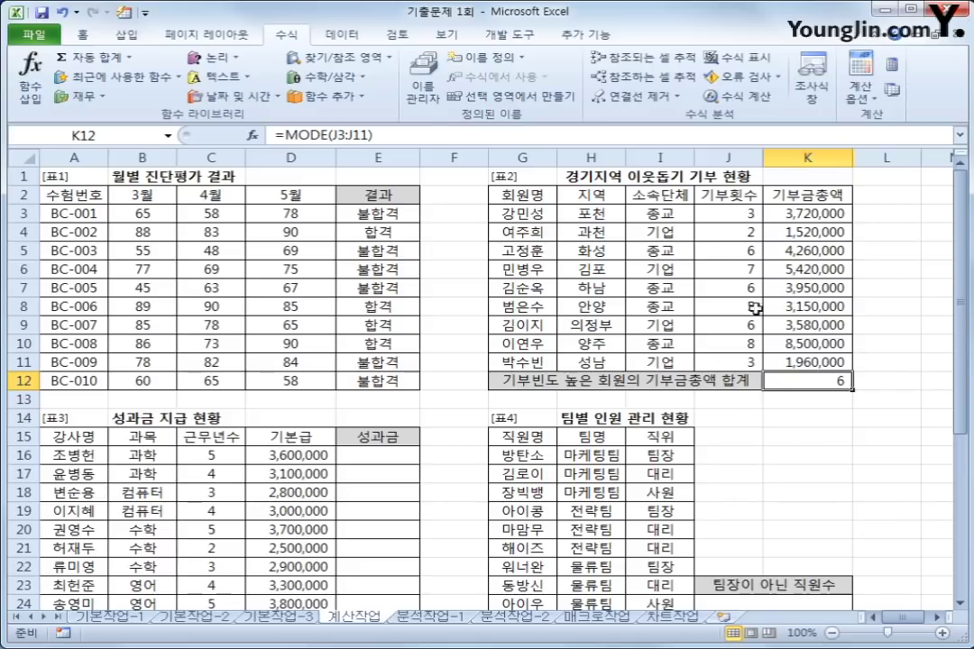
- Cut MODE(J3:J11) out of the formula in K12, keeping only the equals sign
left_click_drag(728, 214, 730, 361)
left_click(797, 383)
left_click_drag(285, 135, 373, 135)
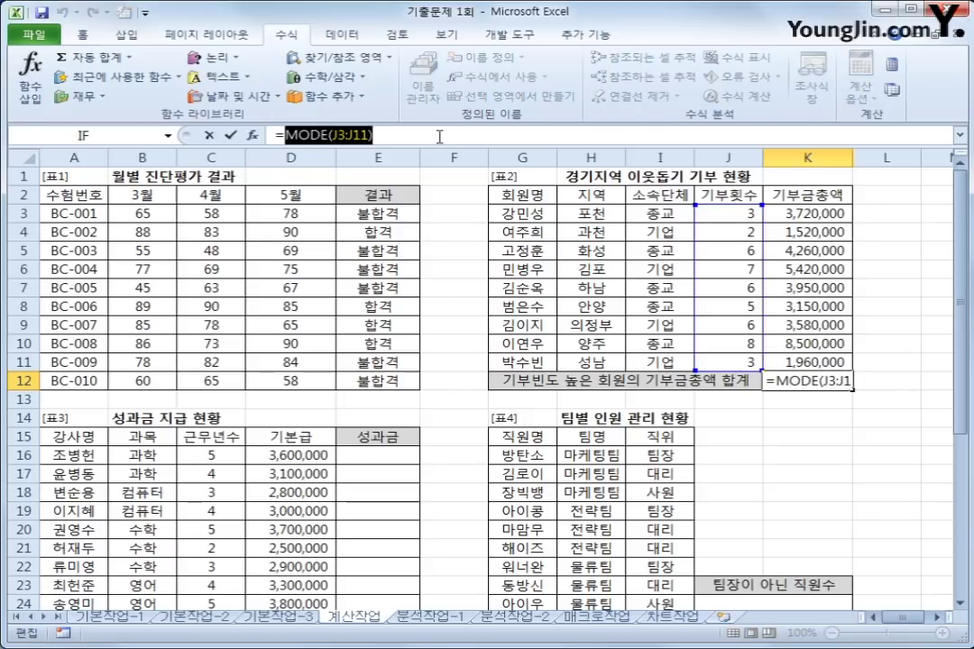
right_click(439, 137)
left_click(467, 146)
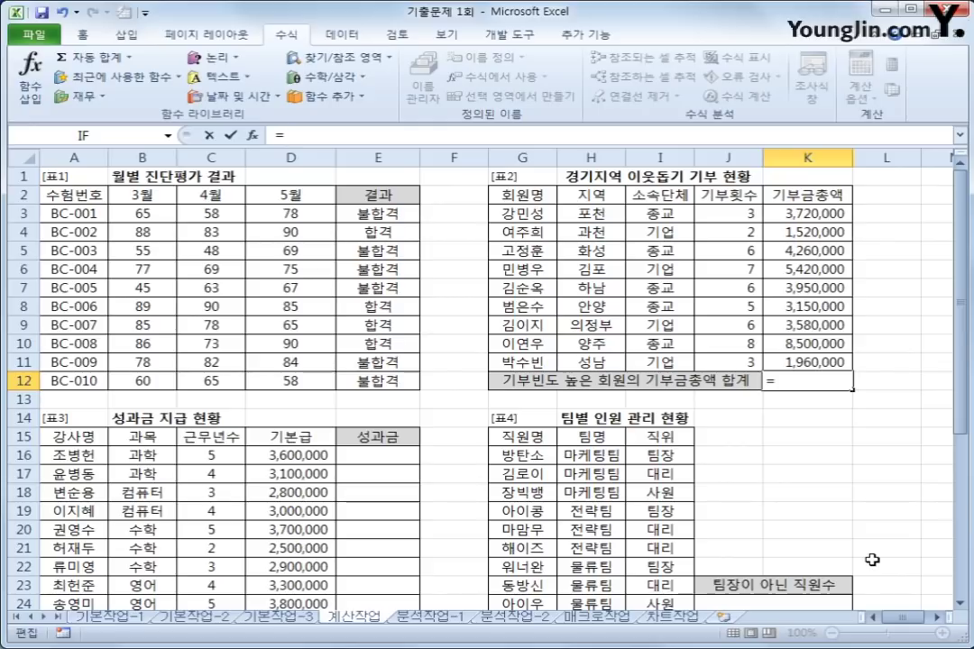
- Insert the math function SUMIF in K12 and set its Range to J3:J11
left_click(350, 97)
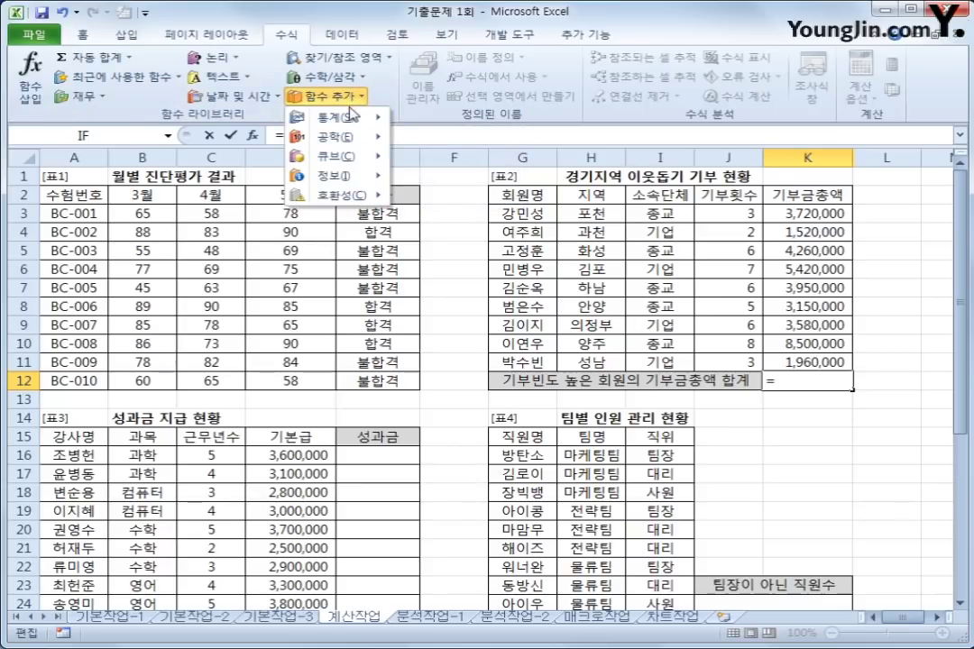
mouse_move(354, 118)
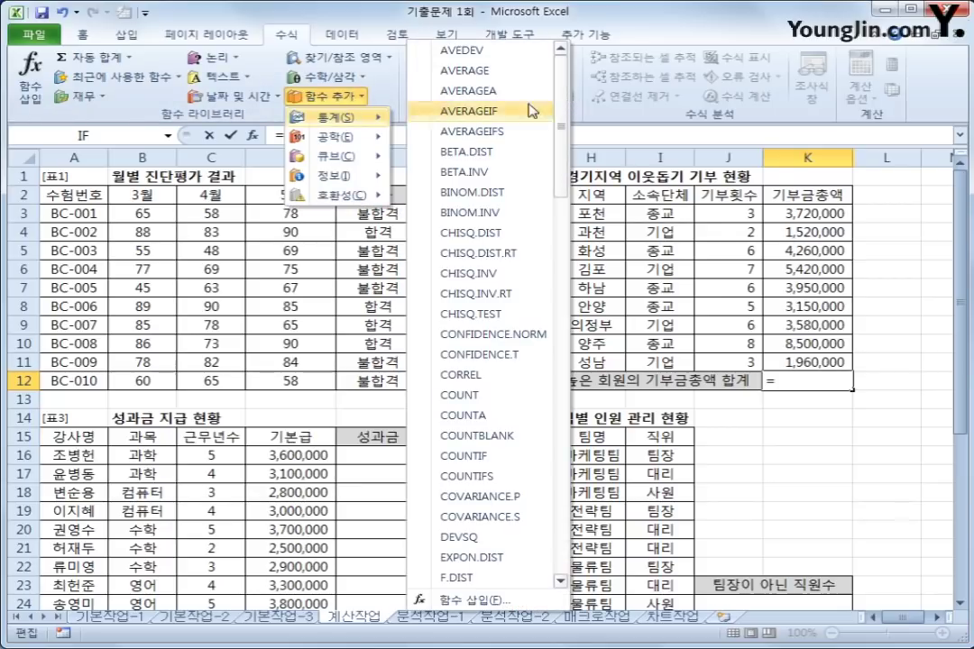
left_click_drag(562, 122, 570, 149)
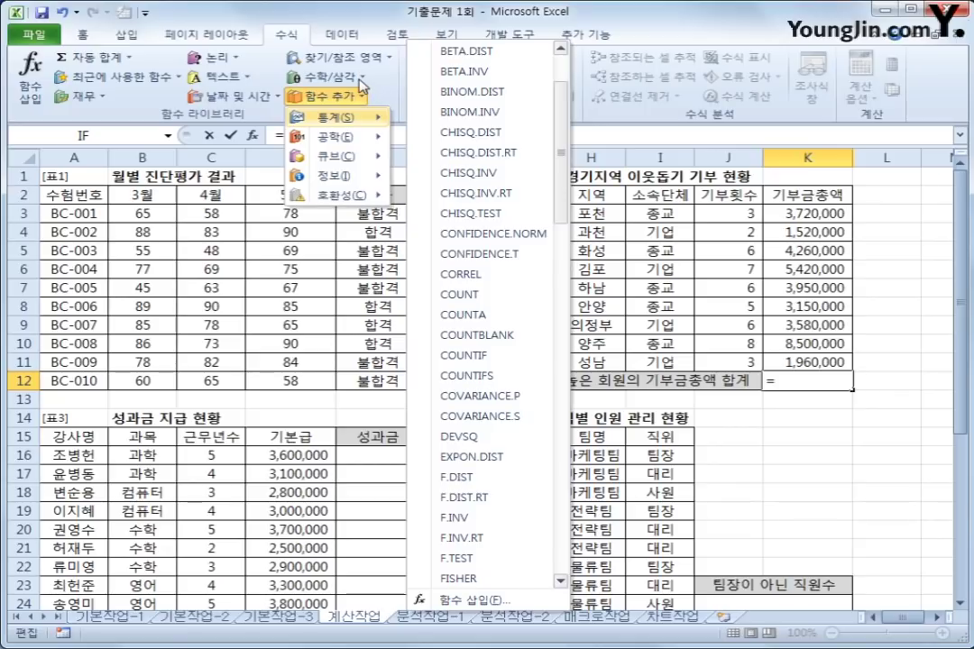
left_click(323, 77)
left_click_drag(550, 99, 538, 350)
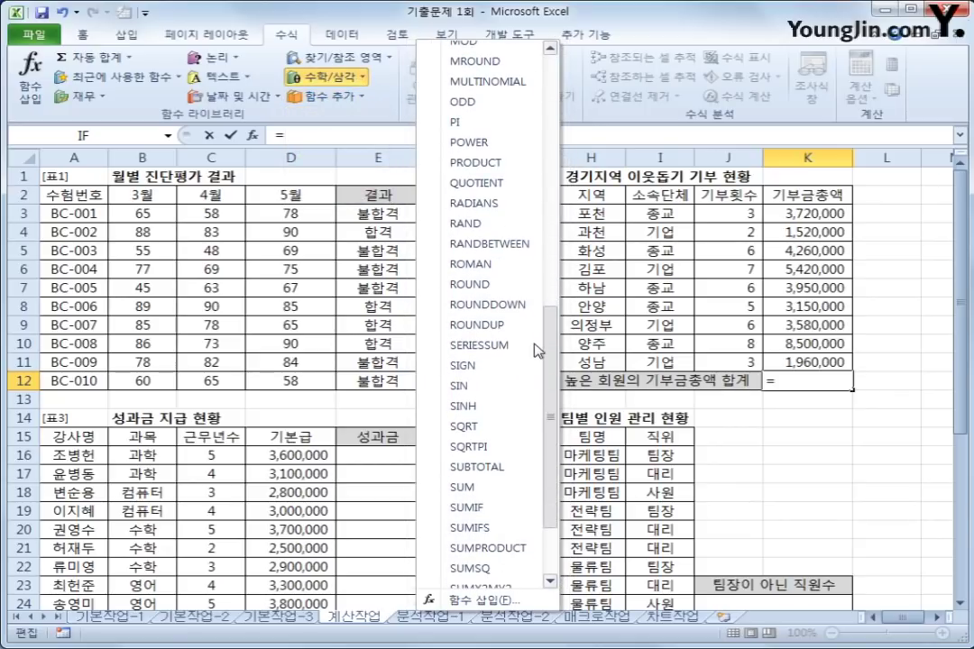
left_click(475, 512)
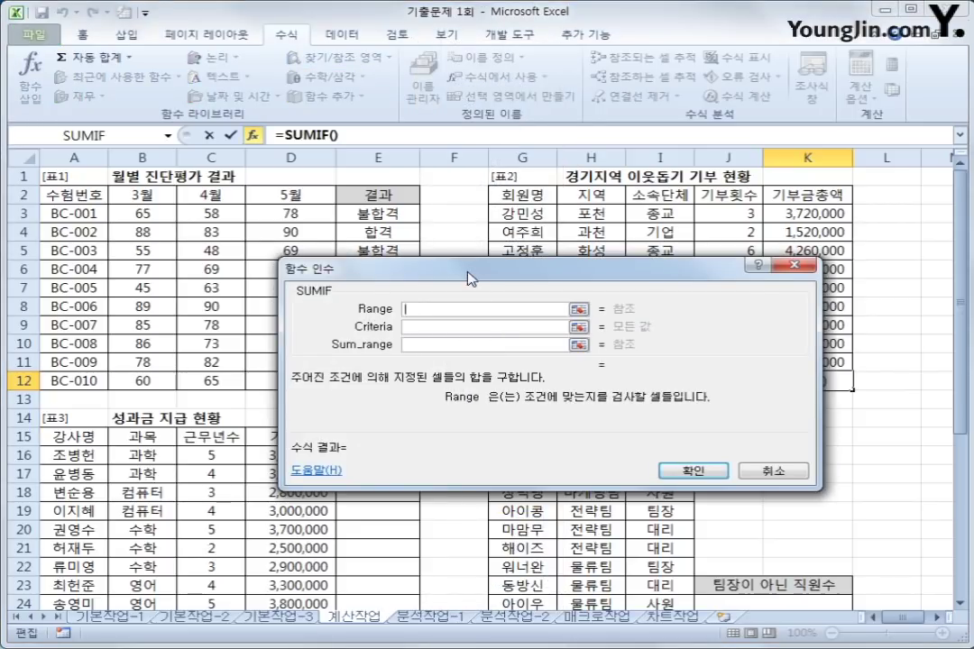
left_click_drag(468, 270, 484, 383)
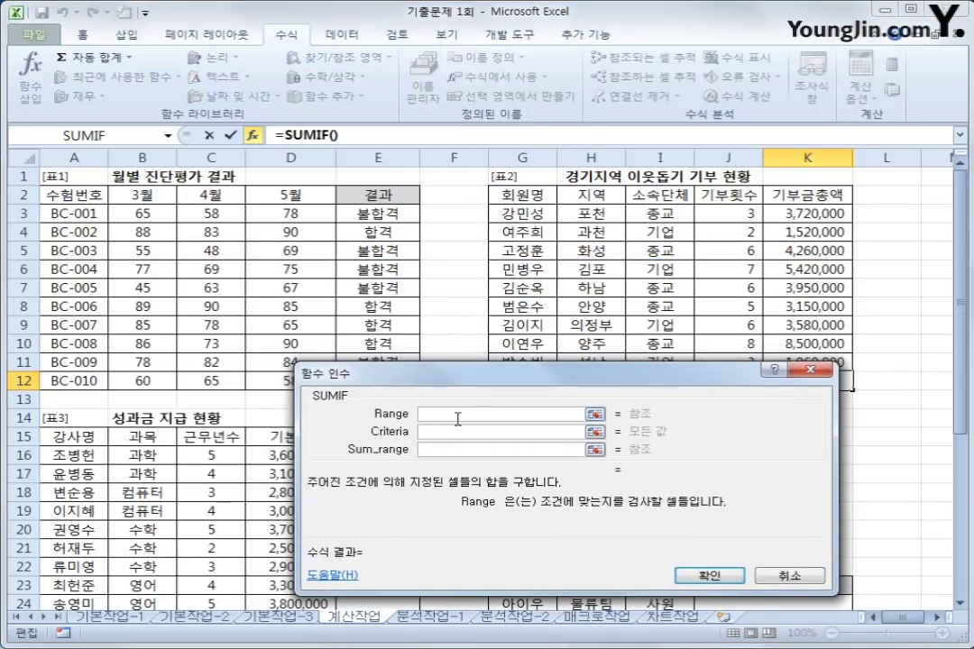
left_click_drag(753, 214, 508, 276)
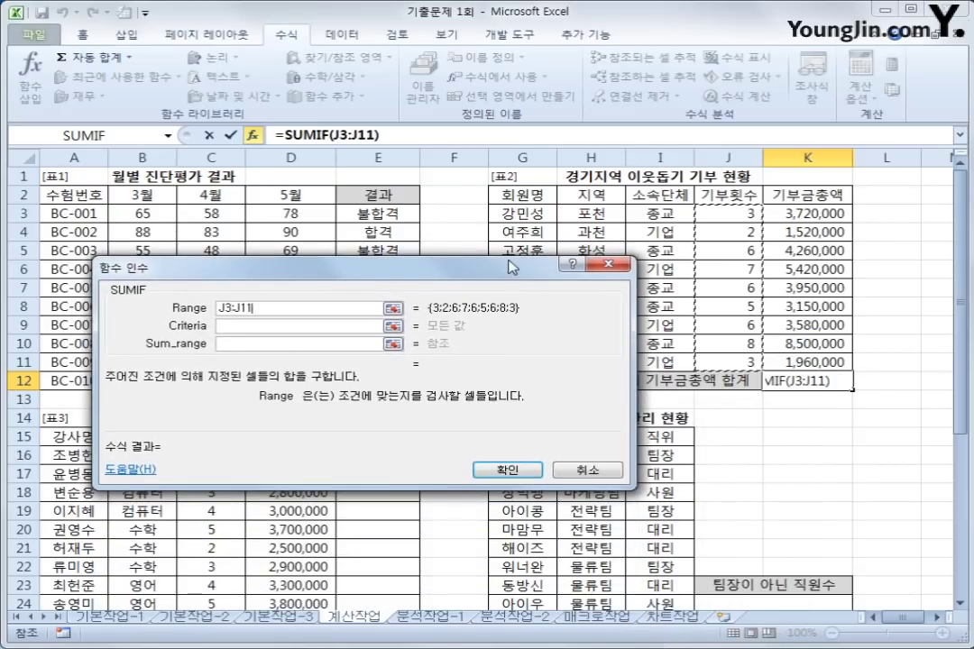
- Paste MODE(J3:J11) as the SUMIF Criteria, set Sum_range to K3:K11, and accept the function
left_click(351, 325)
right_click(331, 326)
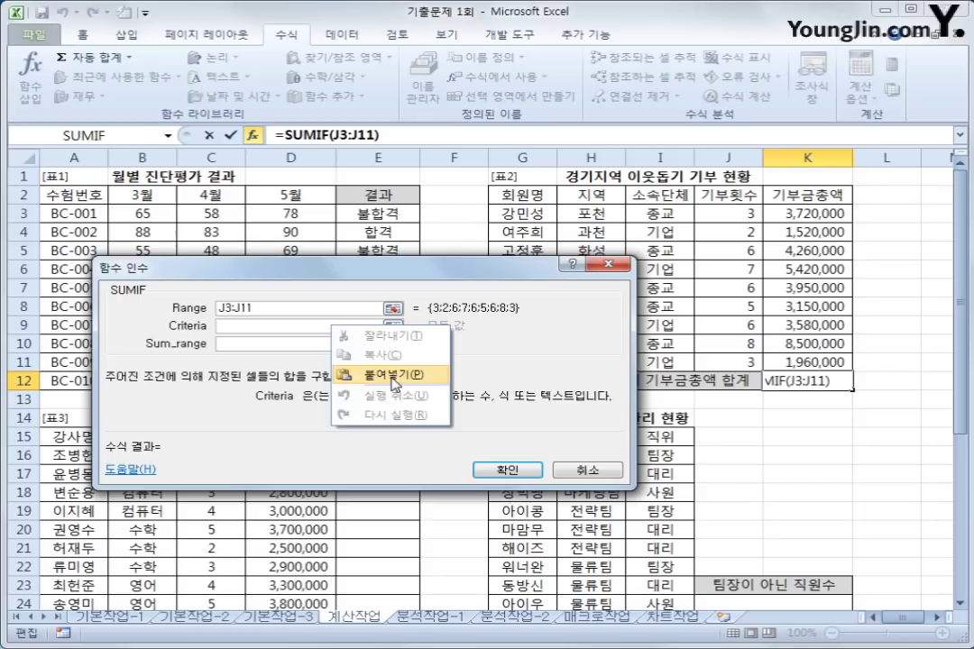
left_click(394, 383)
left_click(282, 346)
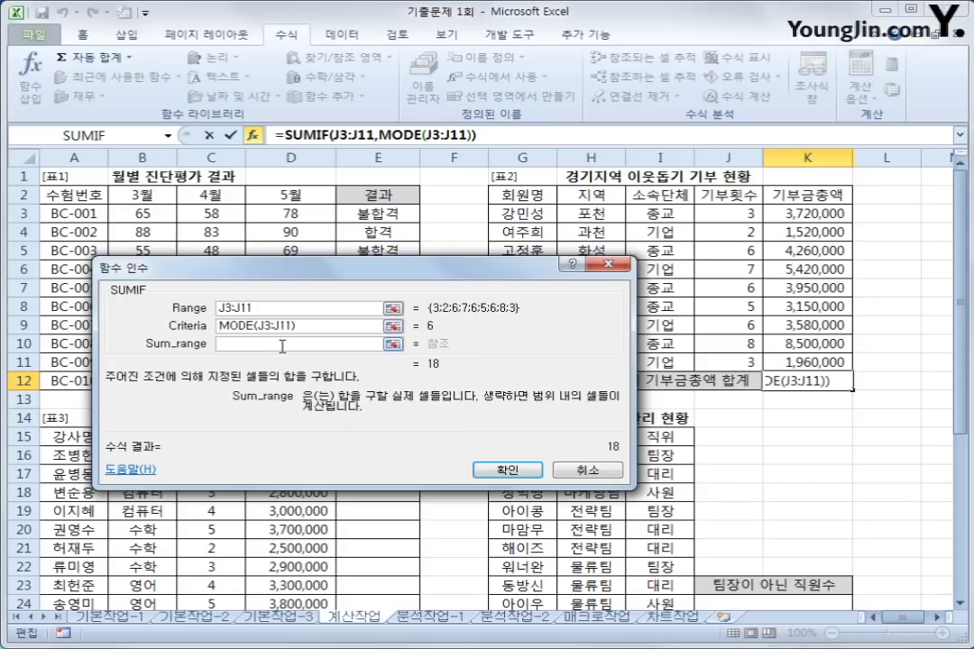
left_click_drag(795, 213, 814, 360)
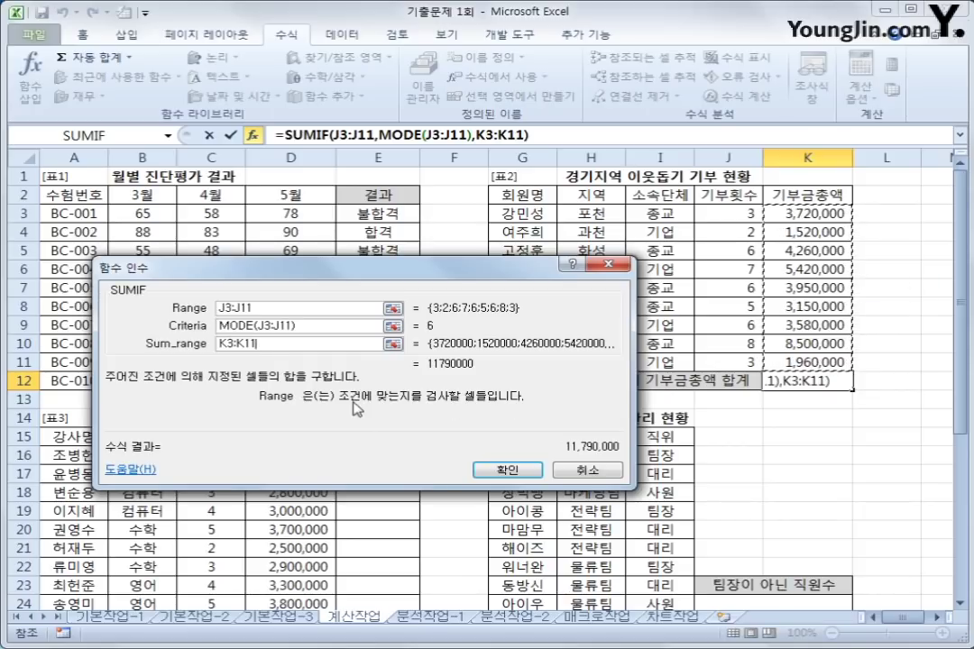
left_click(507, 470)
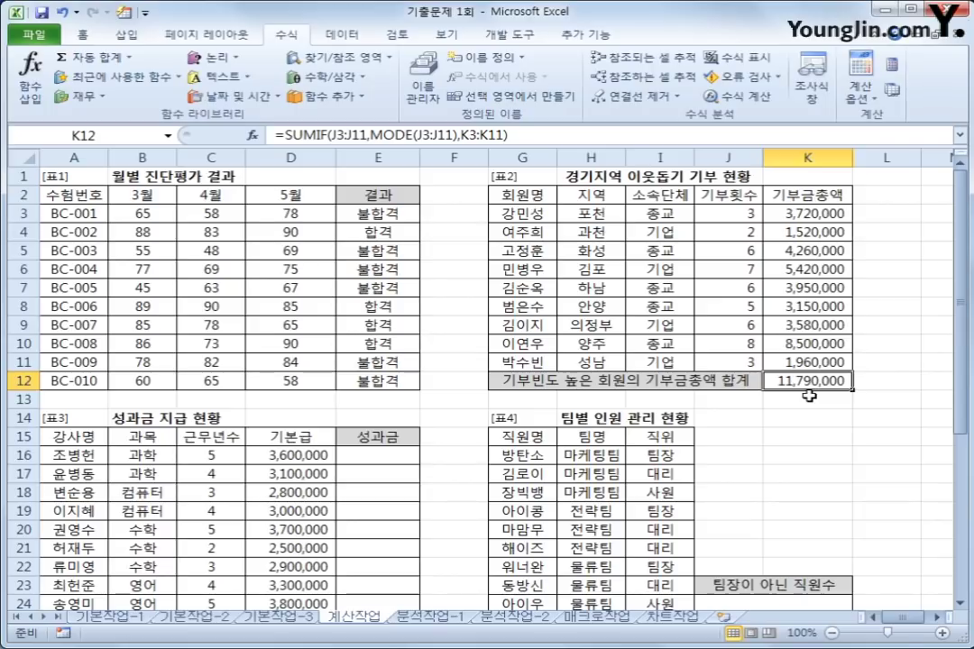
- Insert a SQRT function in E16 of 표3 with the 근무년수 cell C16 as its Number
left_click(375, 457)
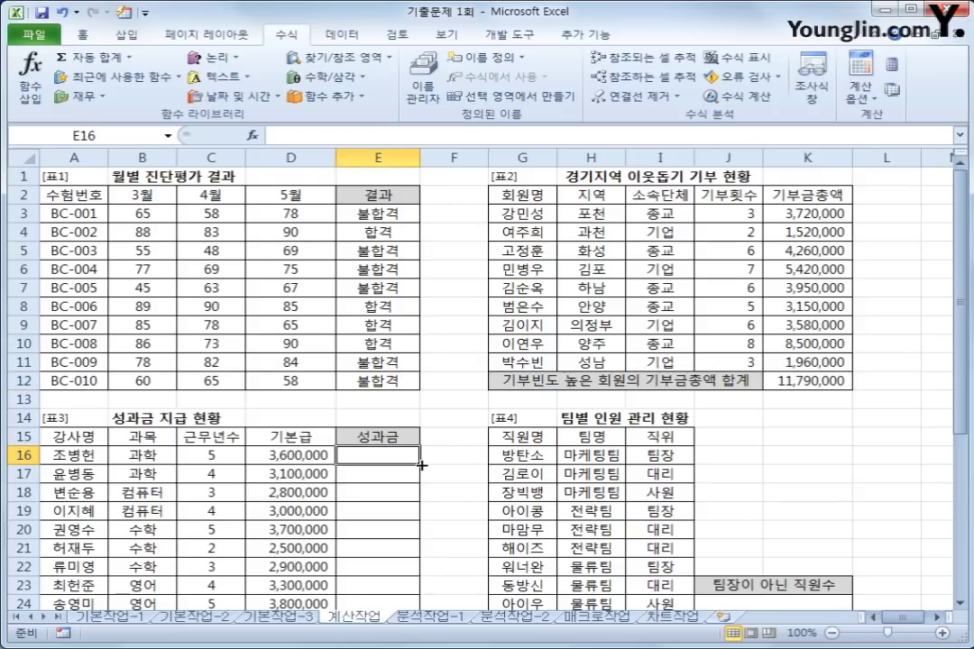
scroll(418, 464, "down", 2)
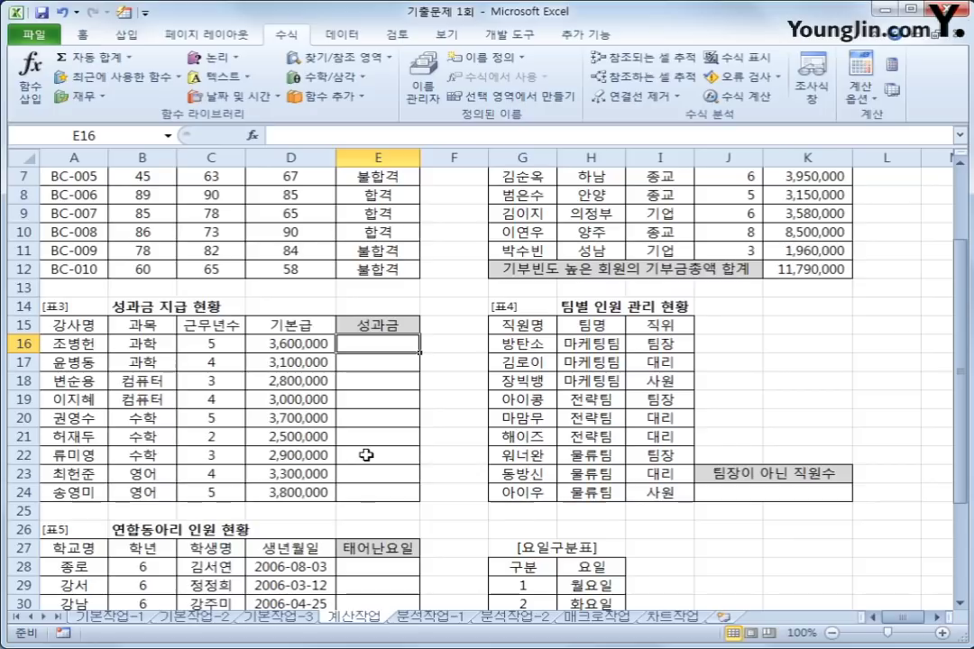
left_click(185, 345)
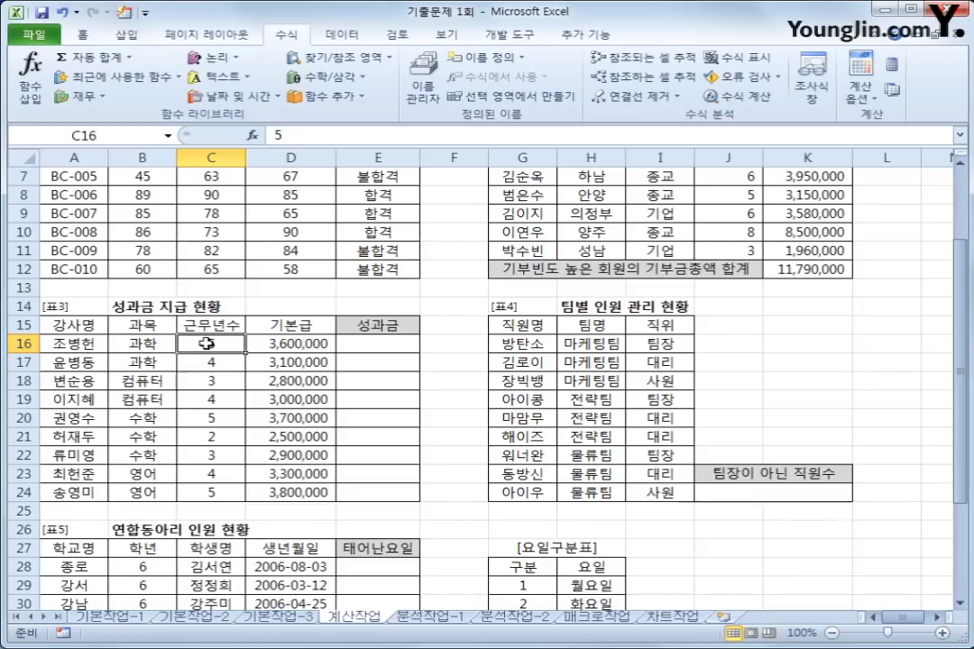
left_click(361, 346)
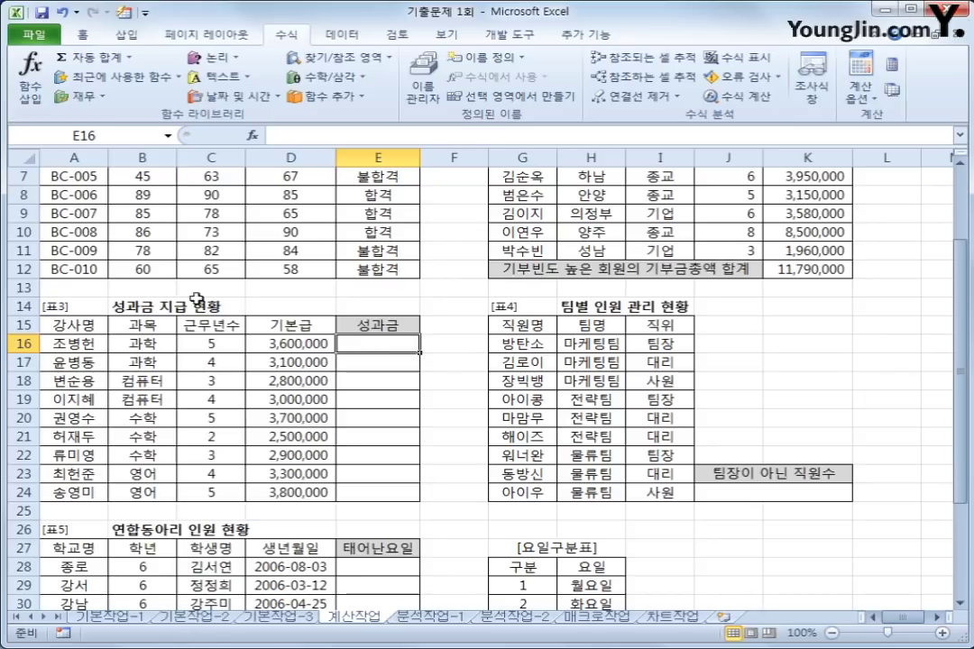
left_click(311, 77)
scroll(551, 139, "down", 9)
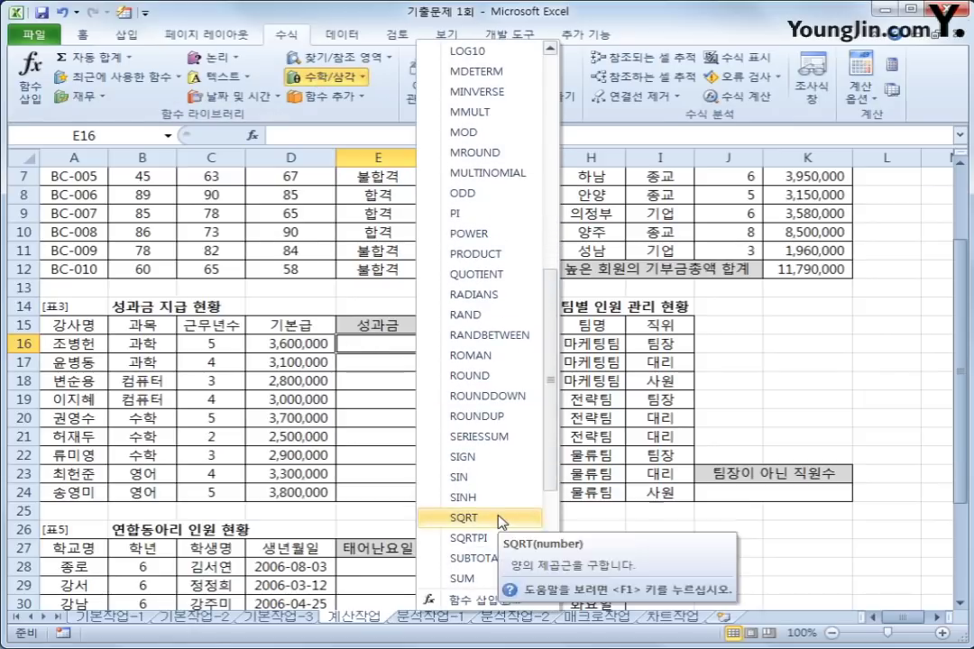
left_click(499, 520)
left_click_drag(611, 267, 599, 358)
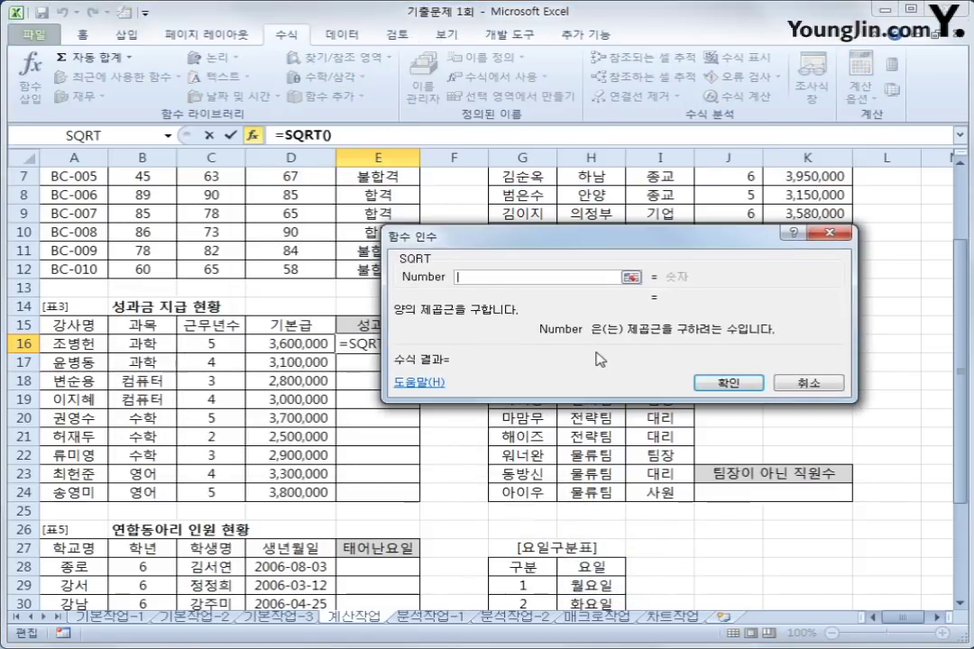
left_click(201, 344)
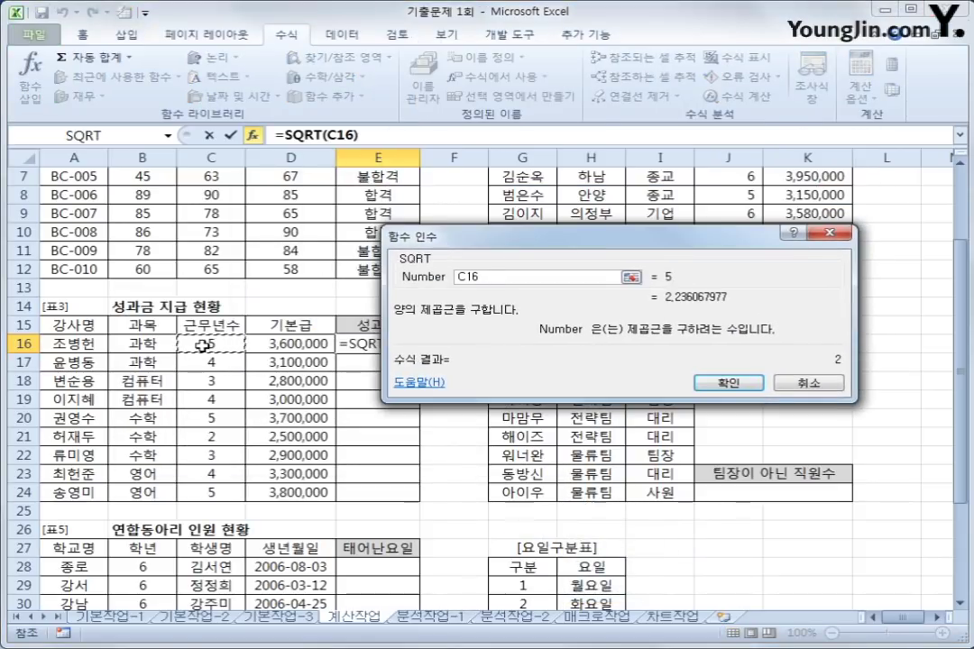
left_click(730, 385)
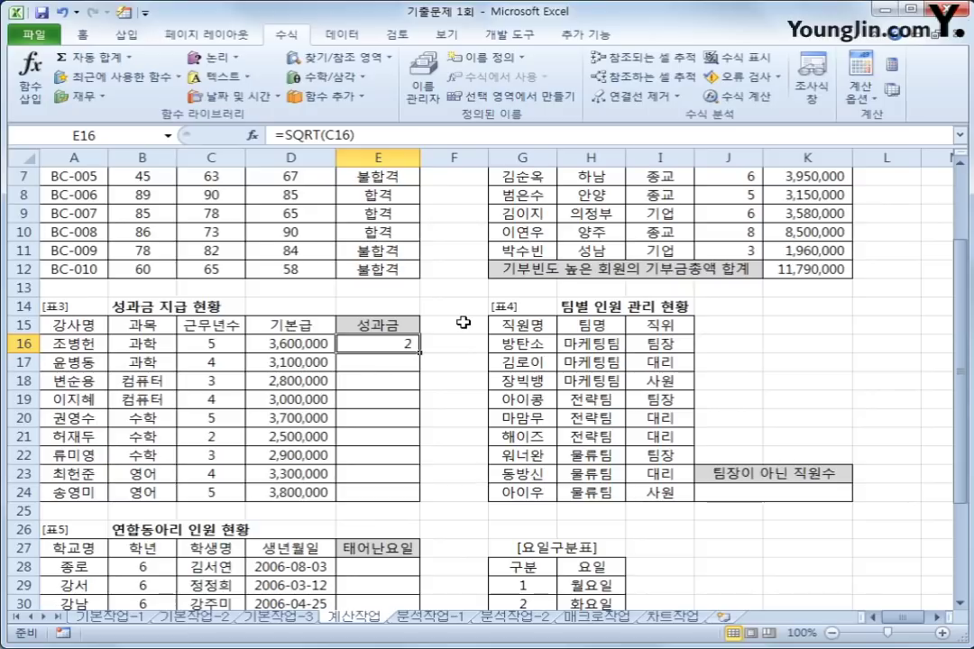
- Extend the E16 formula to =SQRT(C16)*D16 so the square root is multiplied by the 기본급
left_click(386, 136)
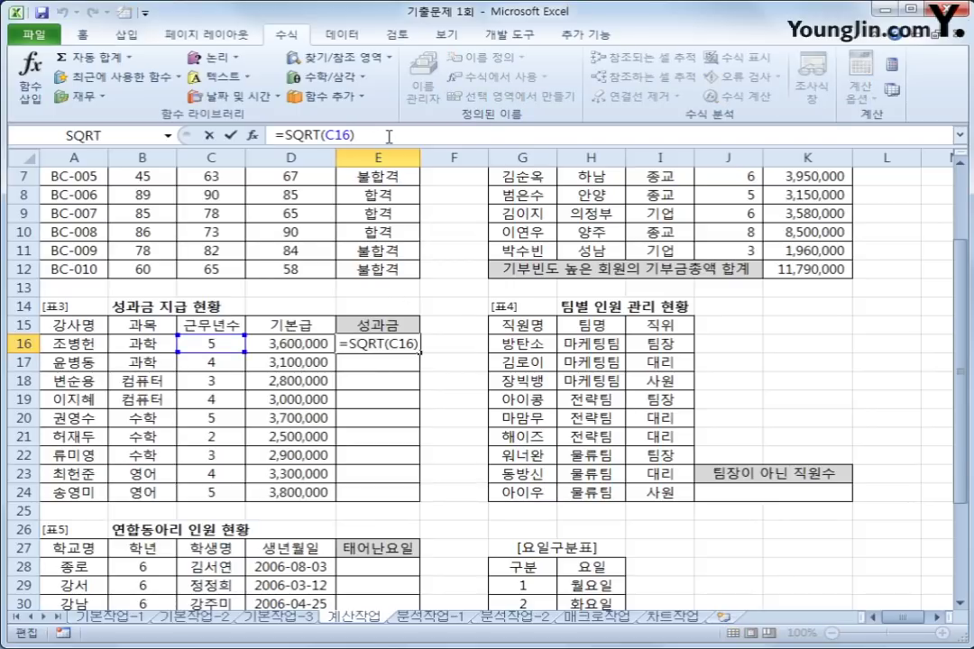
type("*")
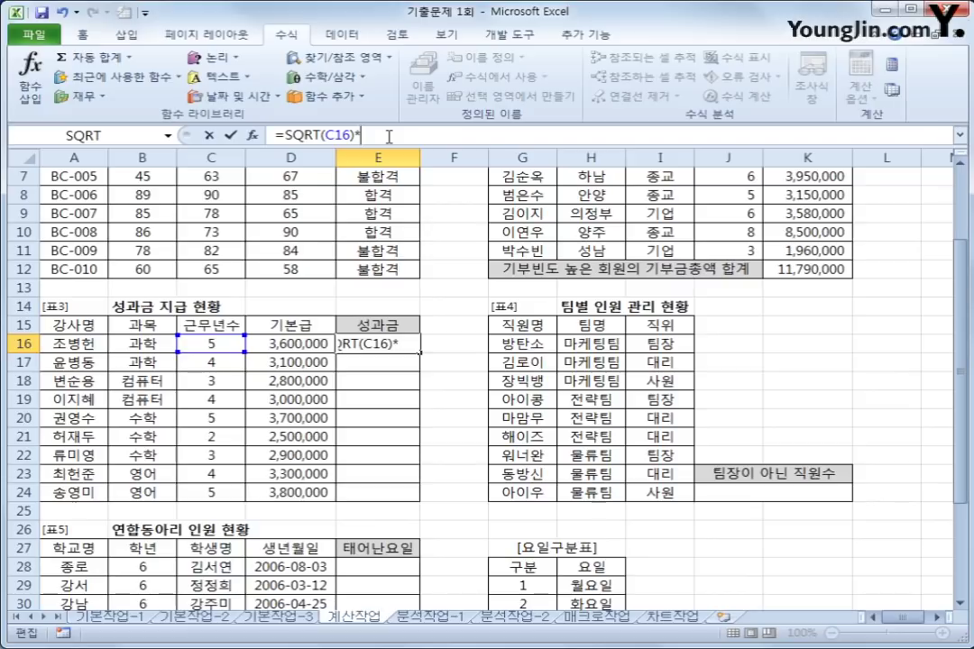
left_click(271, 341)
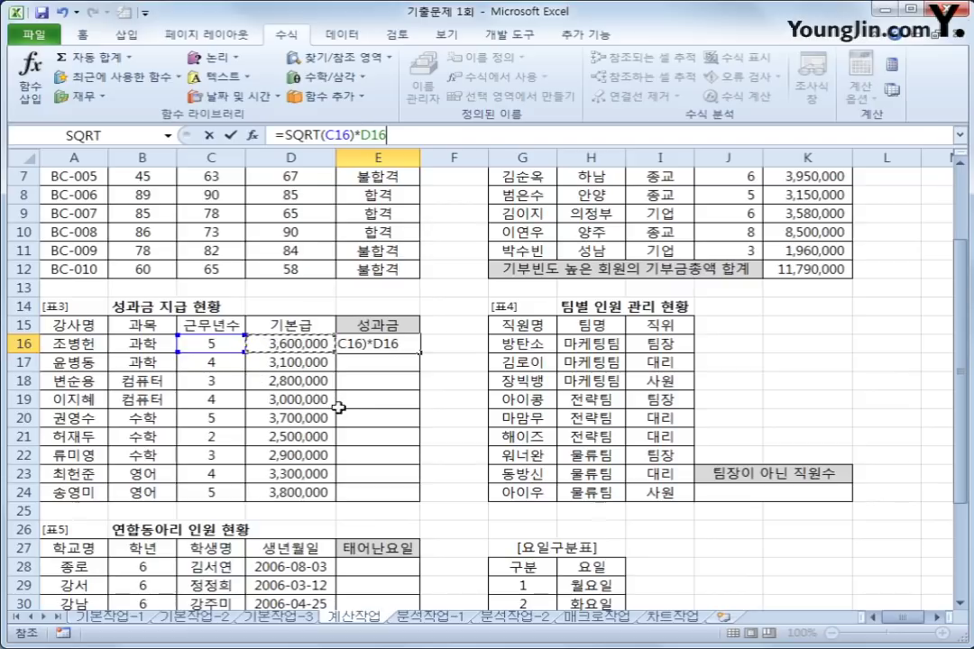
key("Return")
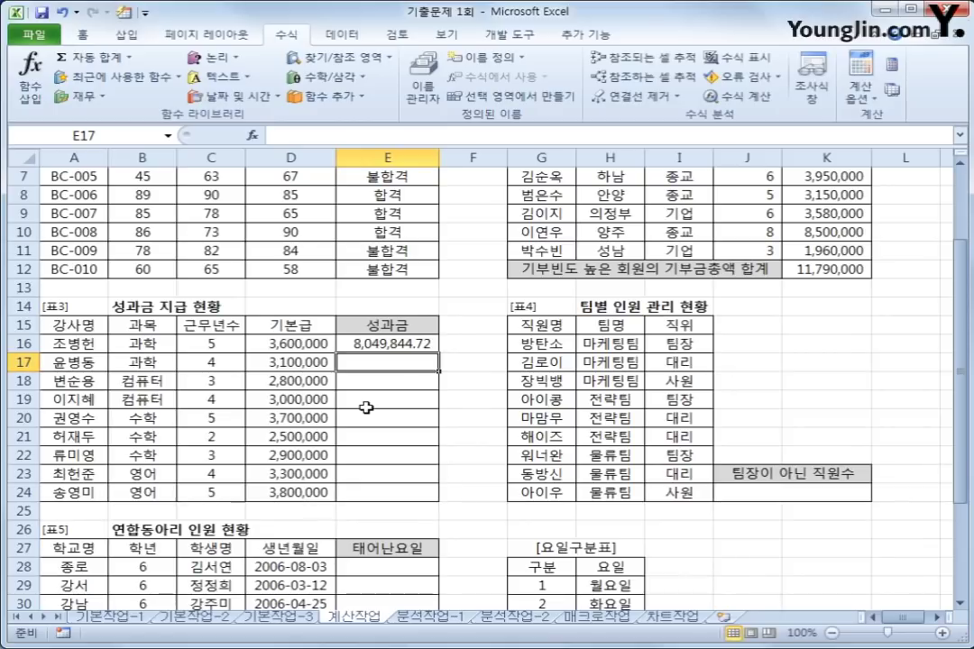
key("Up")
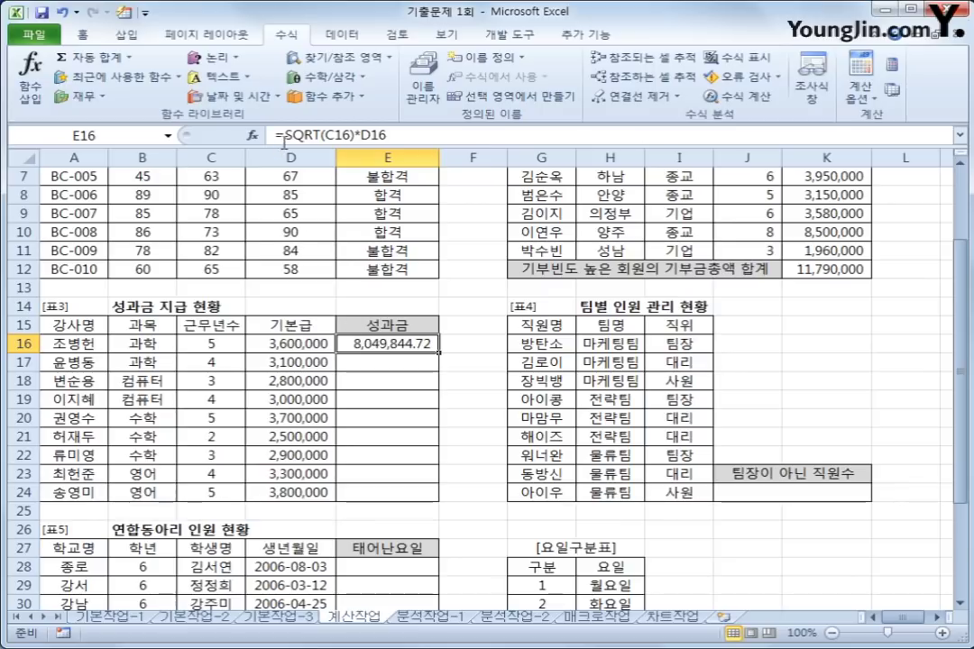
- Cut SQRT(C16)*D16 out of the E16 formula, insert a TRUNC function, and paste the expression as its Number
left_click_drag(287, 136, 438, 137)
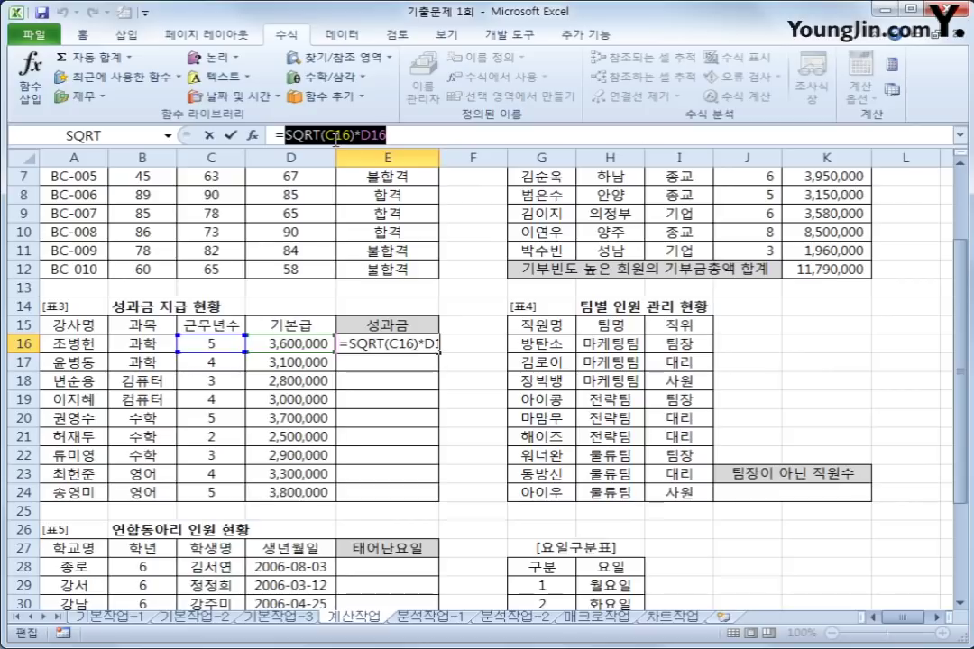
key("BackSpace")
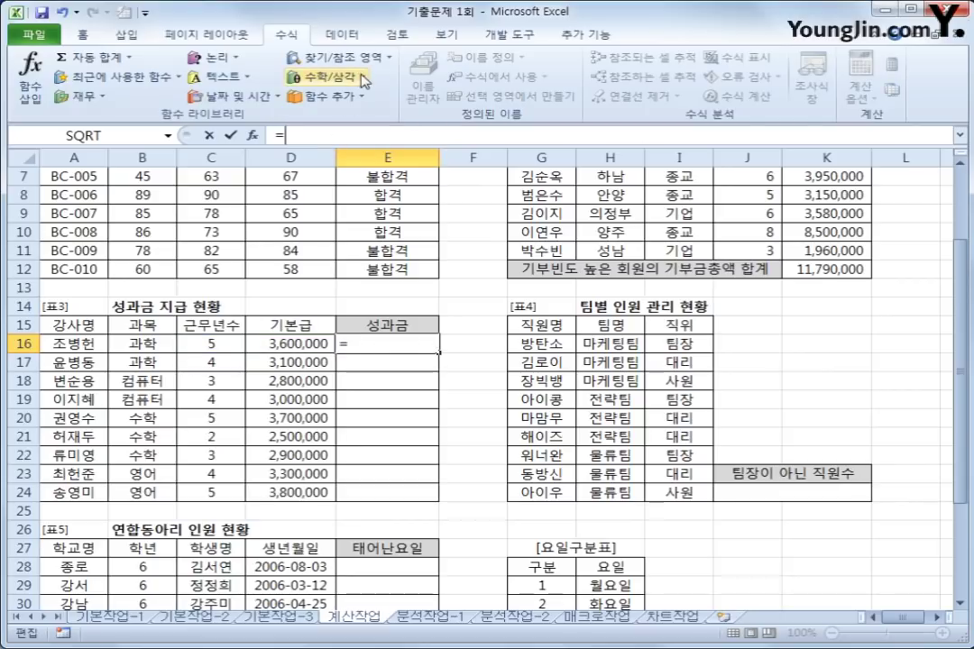
left_click(326, 76)
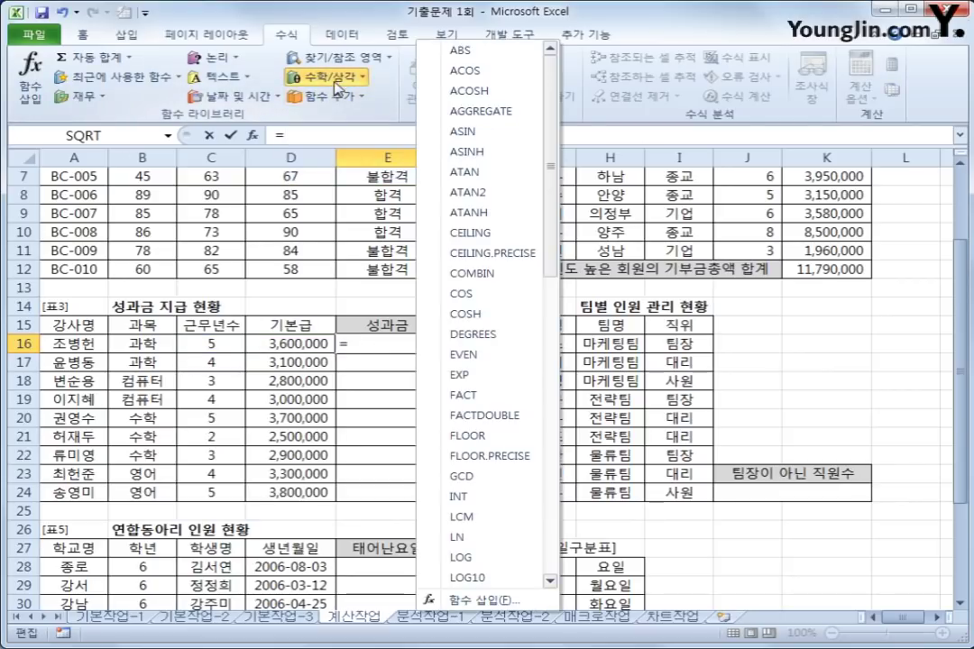
left_click_drag(553, 140, 552, 423)
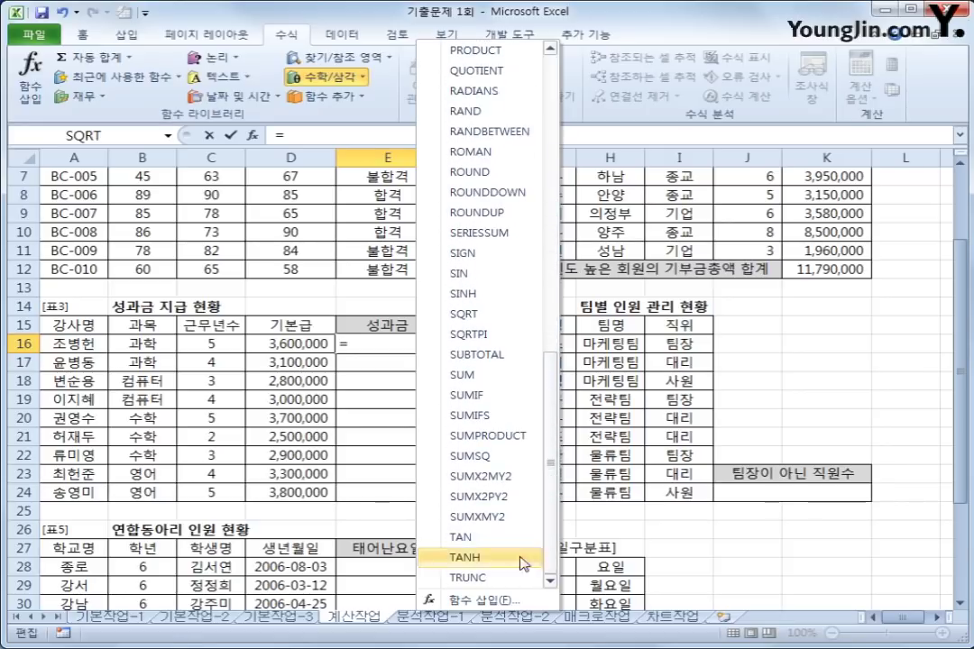
left_click(487, 577)
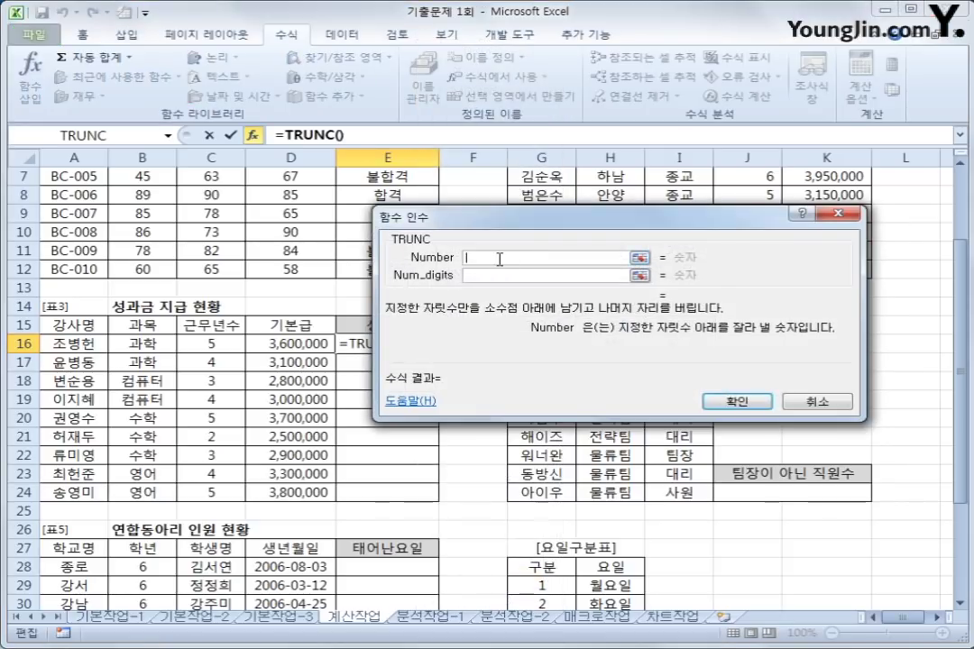
type("SQRT(C16)*D16")
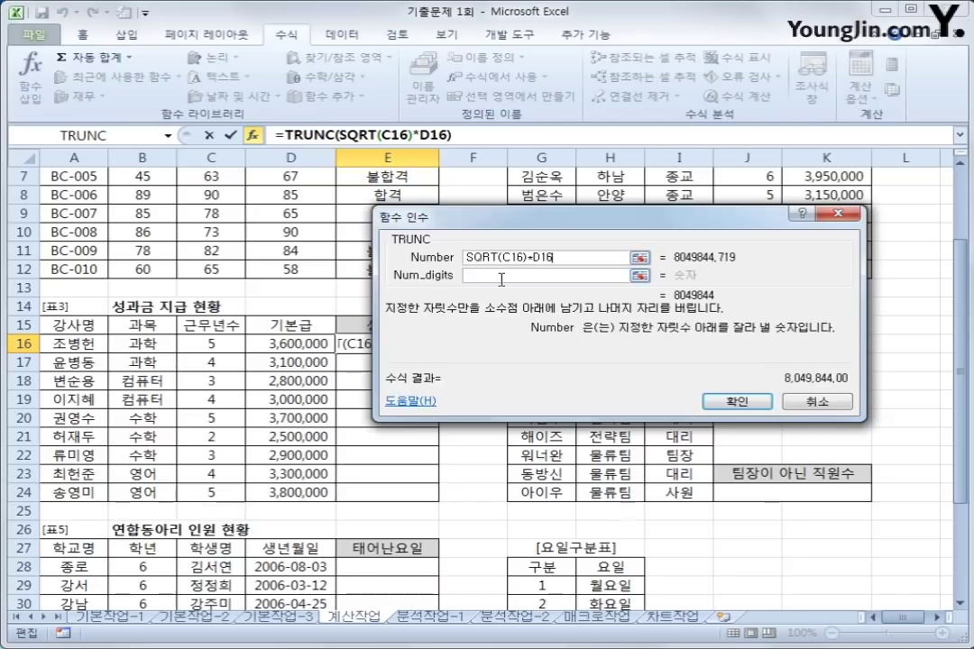
- Try 0 as the Num_digits of TRUNC, clear it to leave the argument blank, and accept the function
left_click(501, 276)
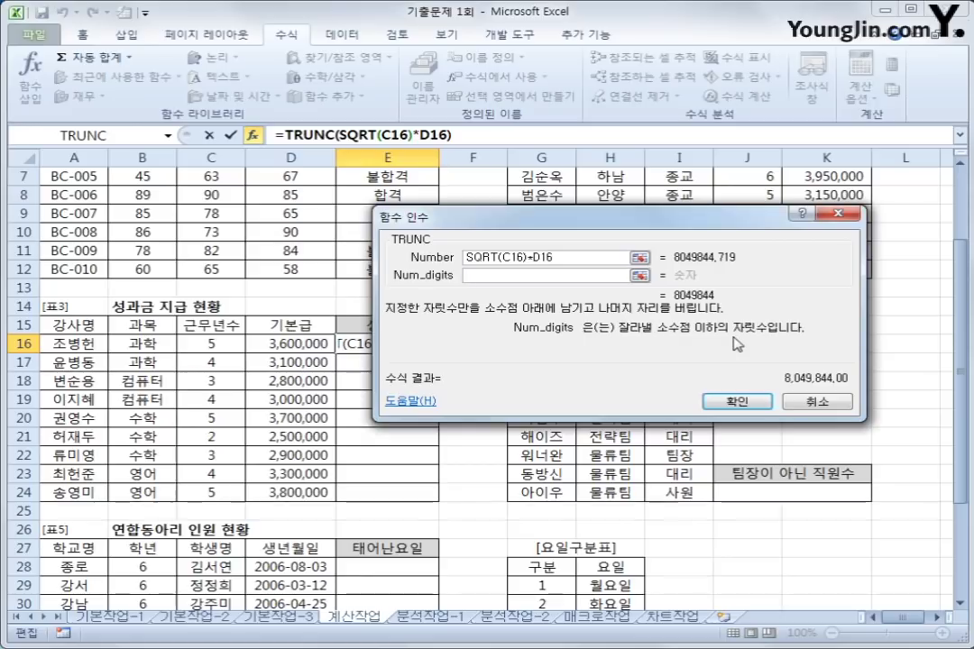
type("0")
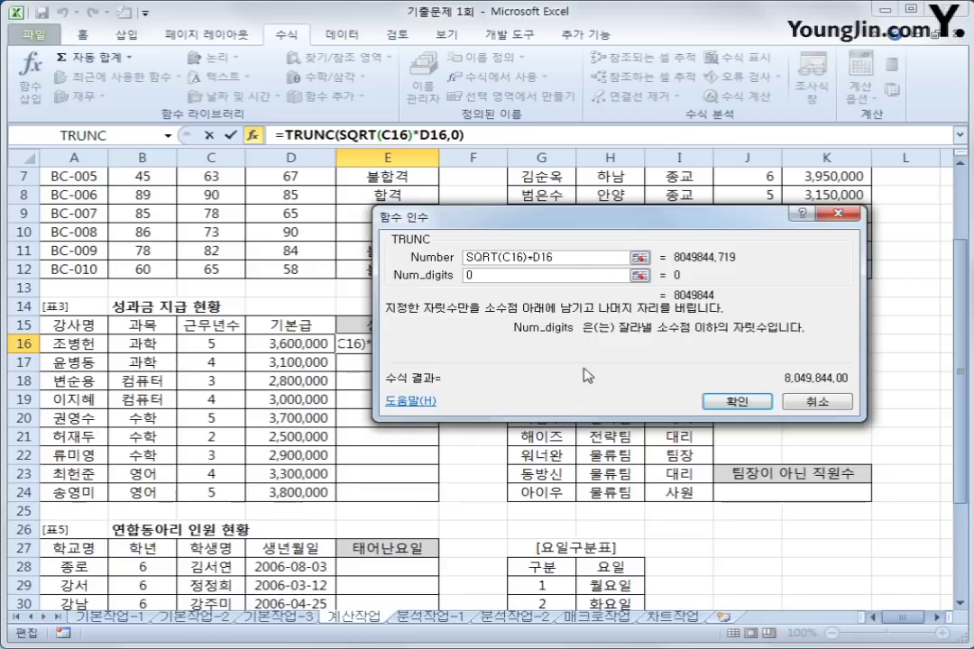
key("BackSpace")
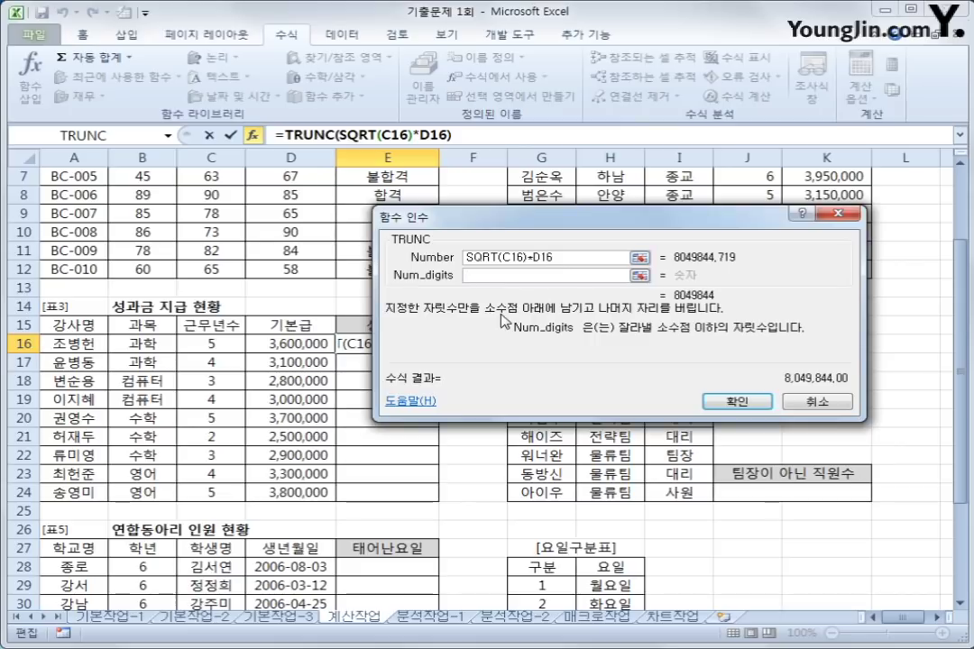
type("0")
key("BackSpace")
key("Return")
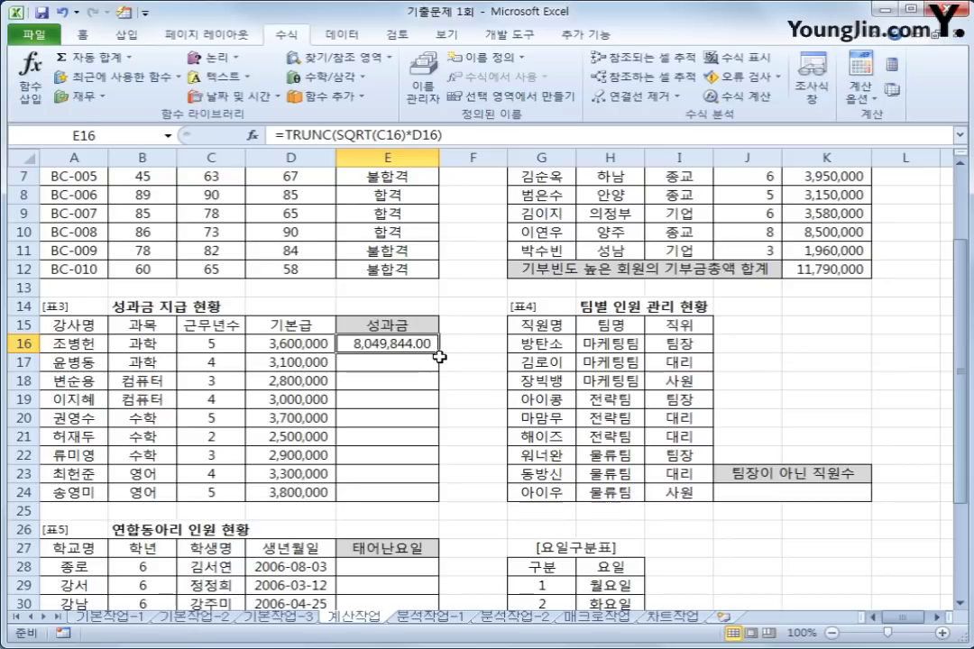
- Fill the E16 formula down to E24 and reduce the displayed decimals of the 성과금 values to none
left_click_drag(442, 357, 429, 499)
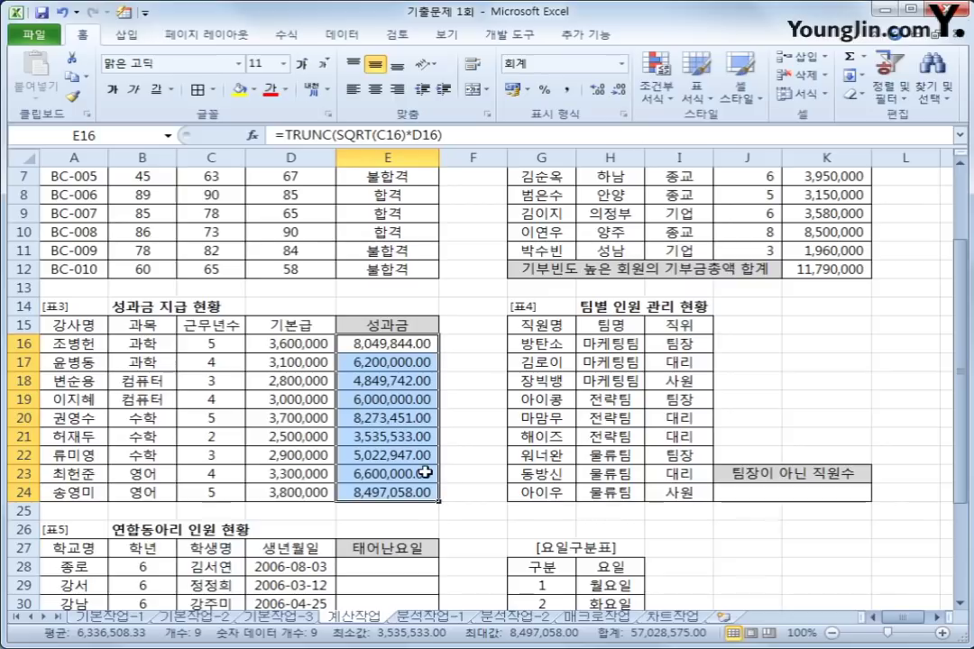
left_click(621, 91)
left_click(621, 91)
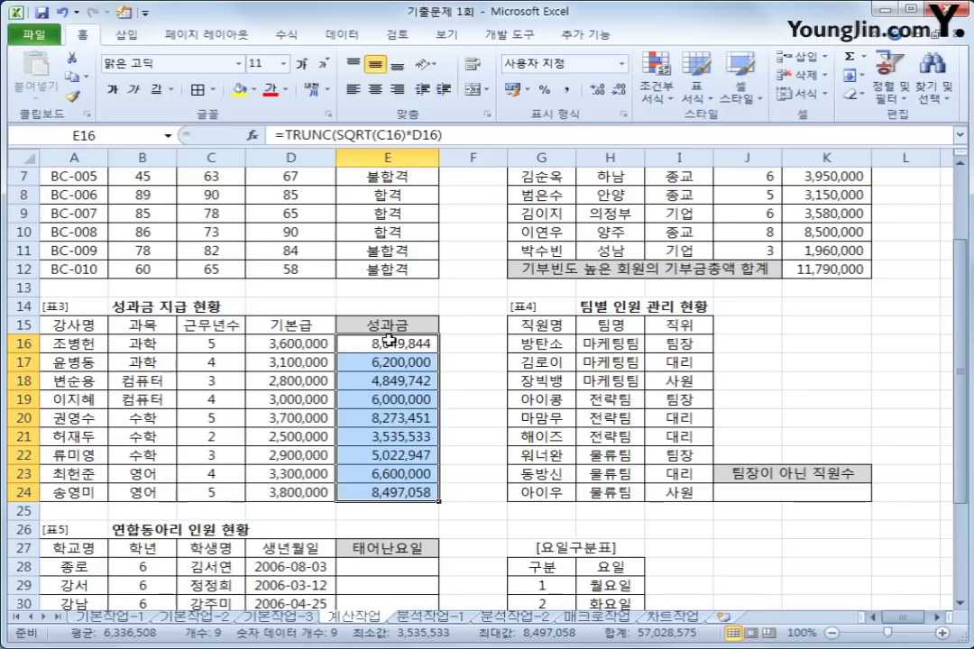
- Clear the 성과금 formulas from E16:E24
left_click_drag(383, 356, 404, 482)
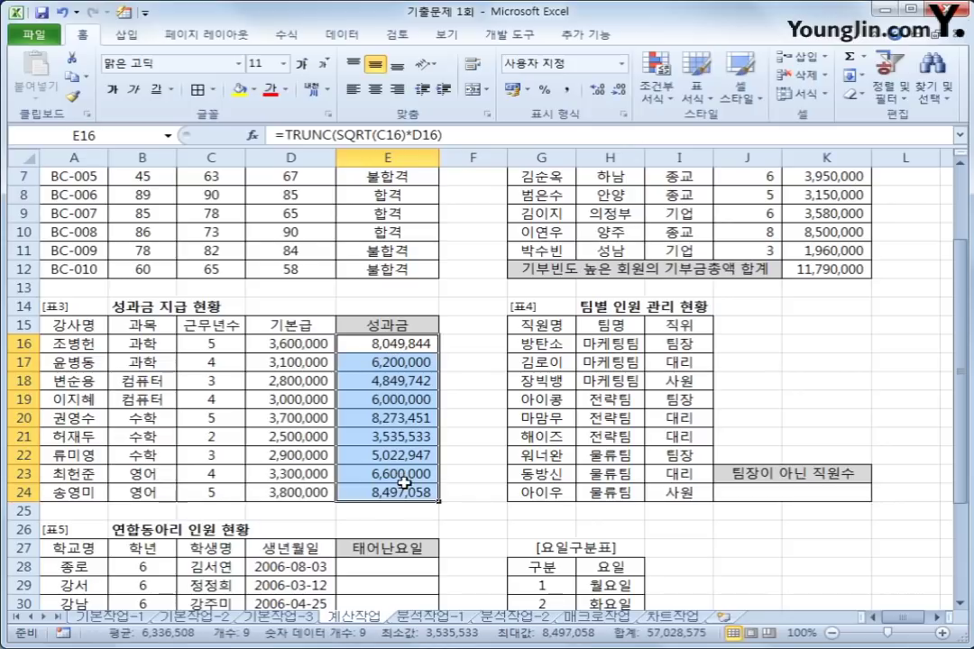
key("Delete")
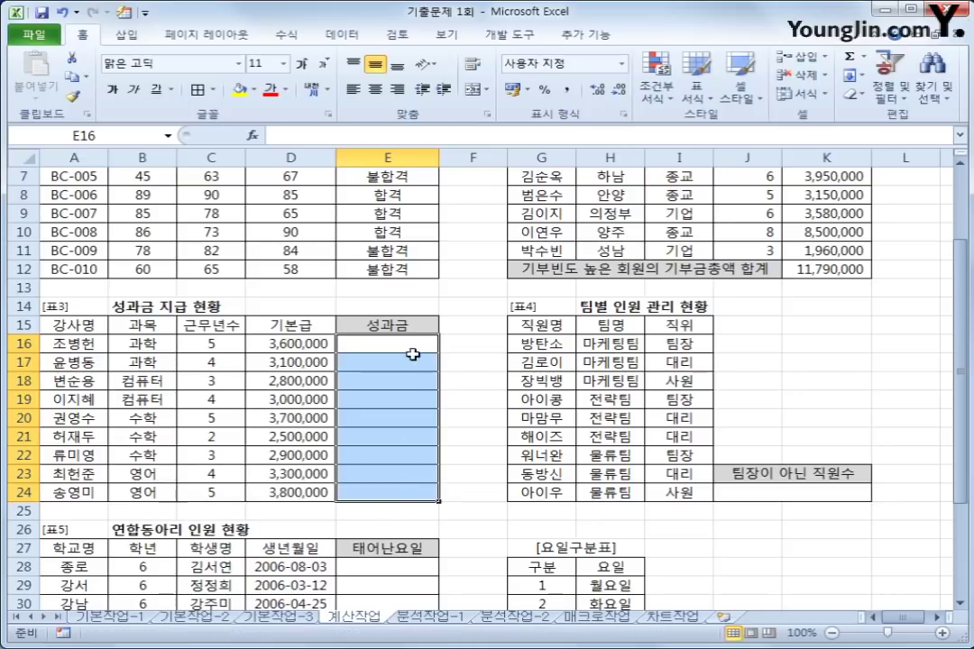
left_click(411, 347)
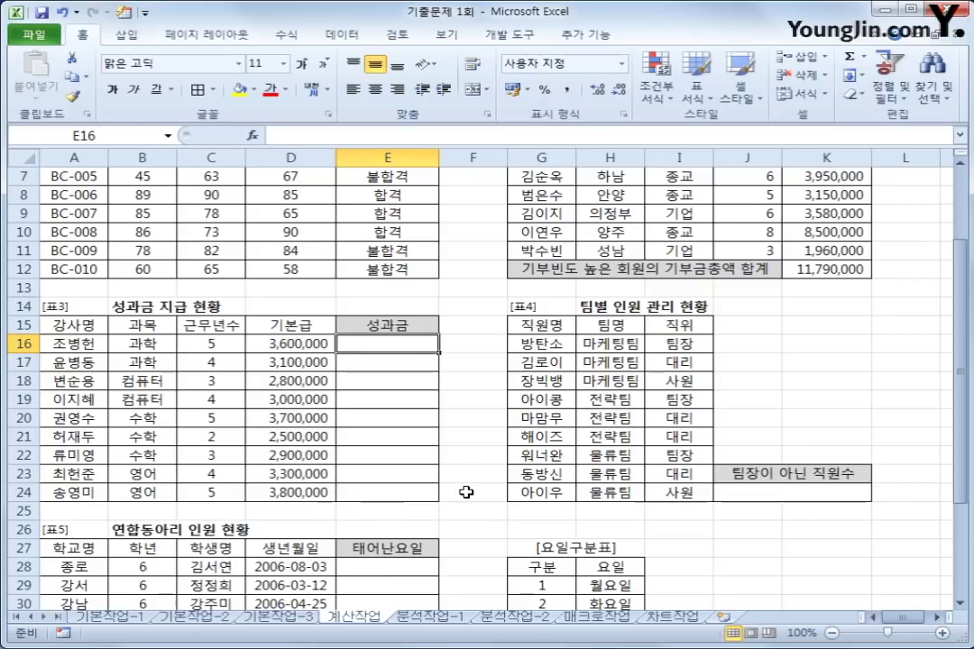
- Enter the formula =TRUNC(SQRT(C16)*D16) directly in E16, leaving out the optional number of digits
type("=")
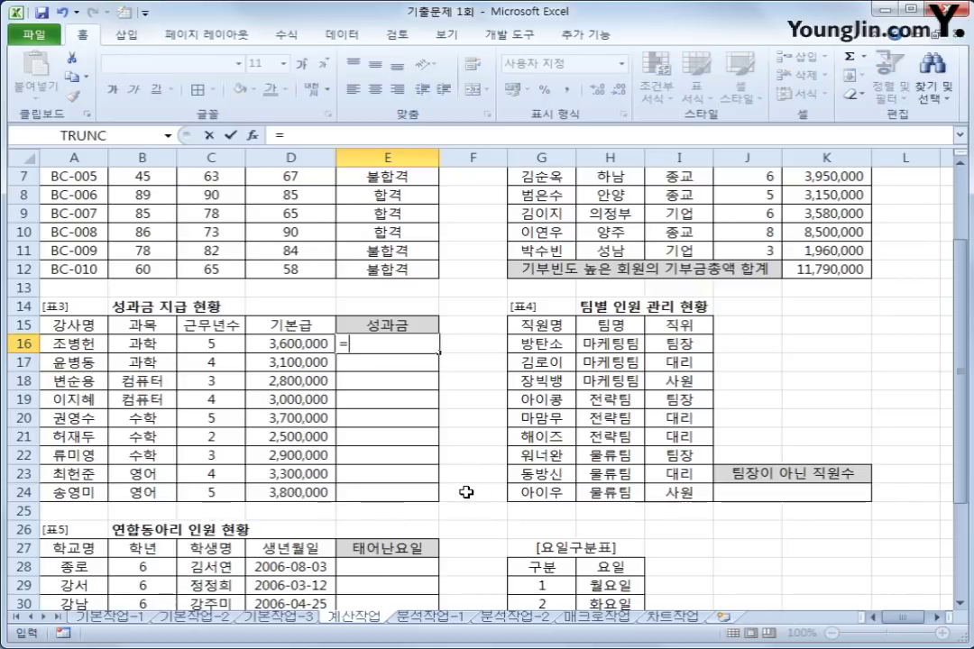
type("trun")
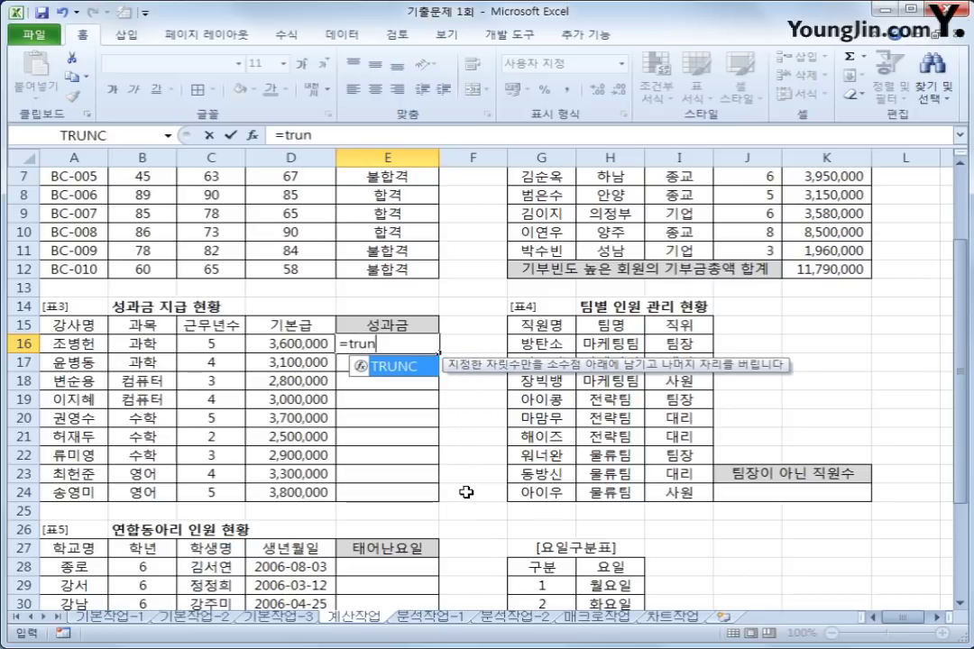
type("c(")
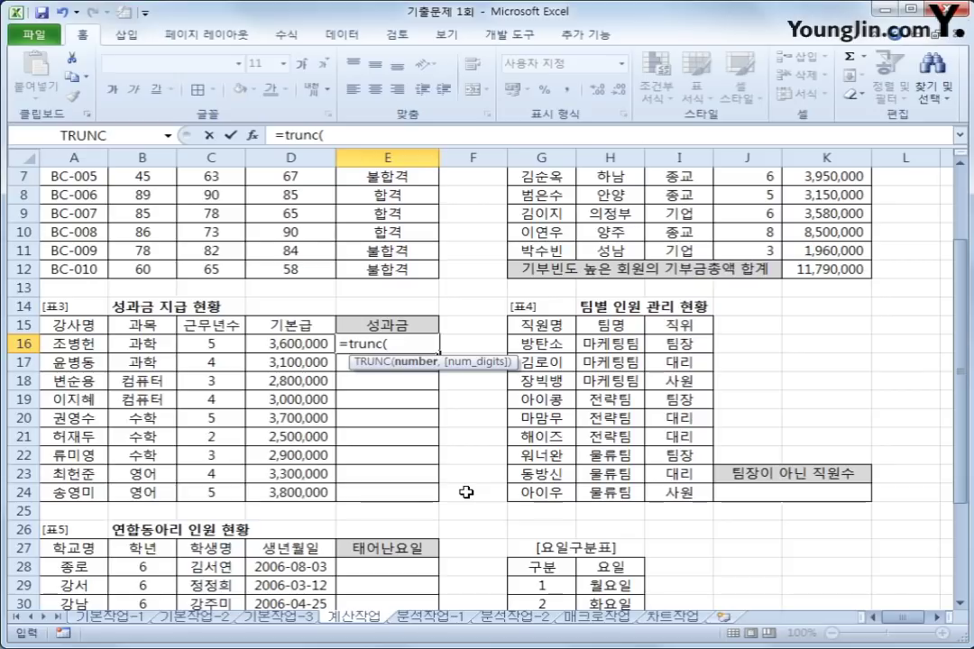
type("sq")
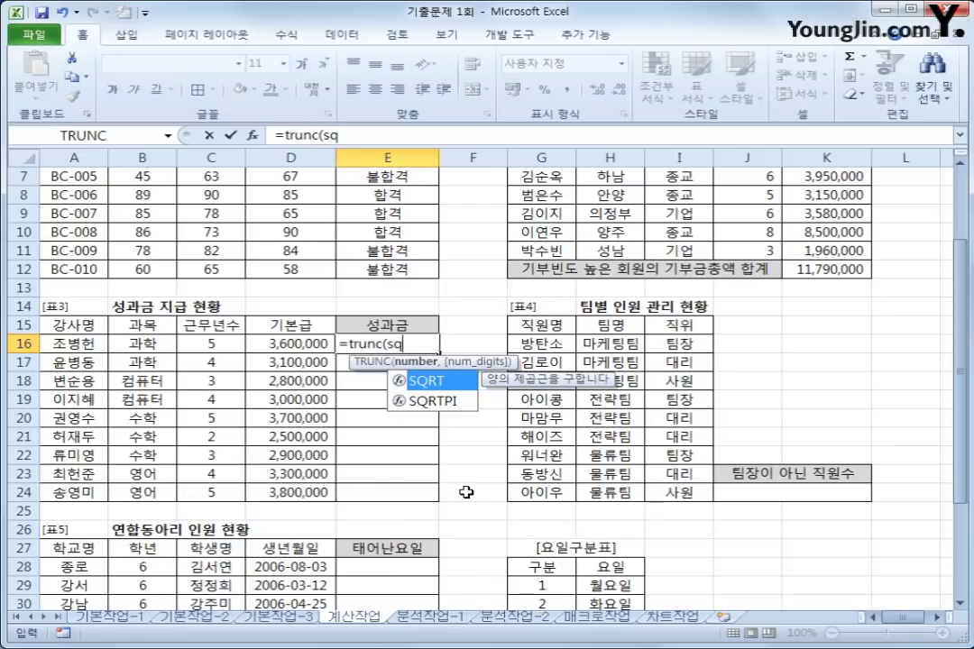
type("rt(")
key("Left")
key("Left")
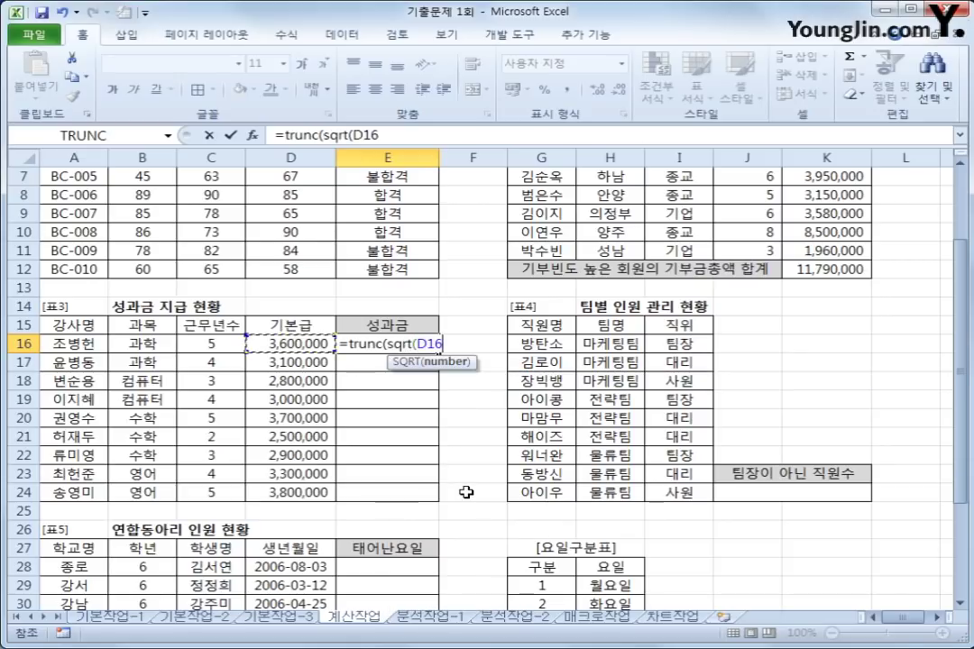
type(")*")
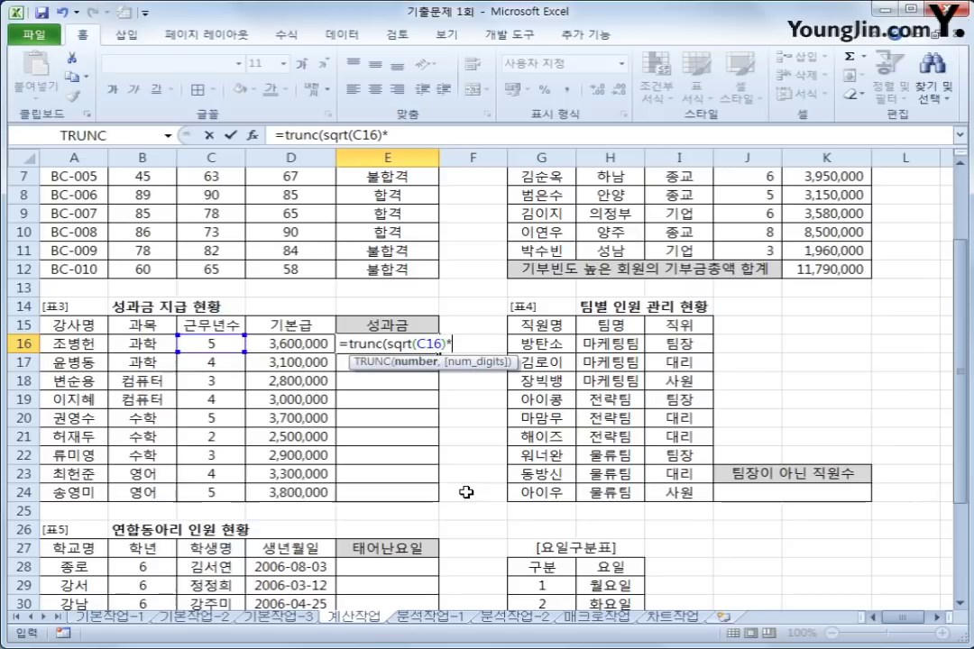
key("Left")
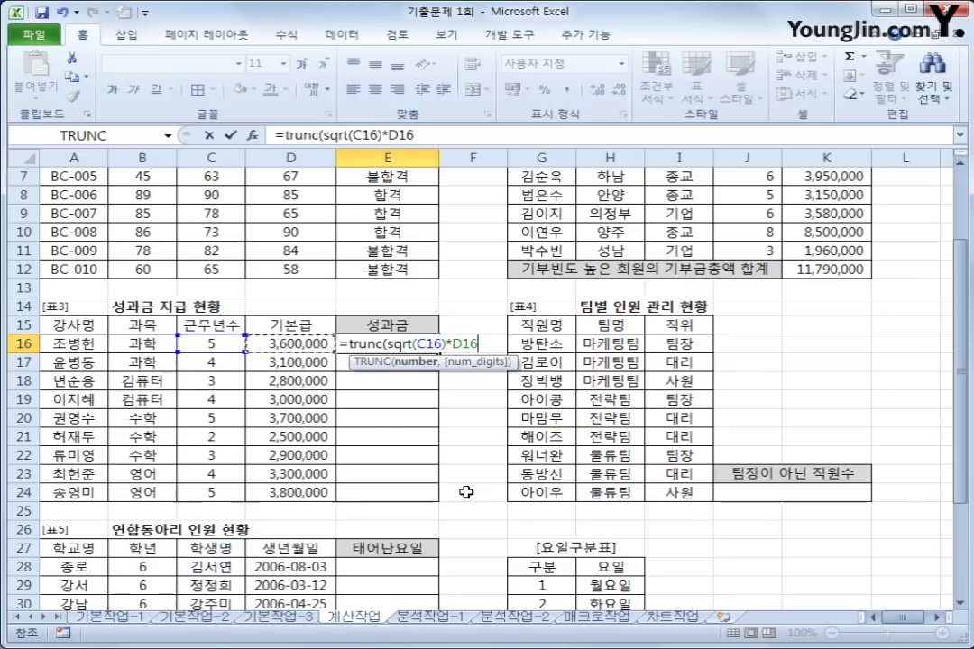
type(",0")
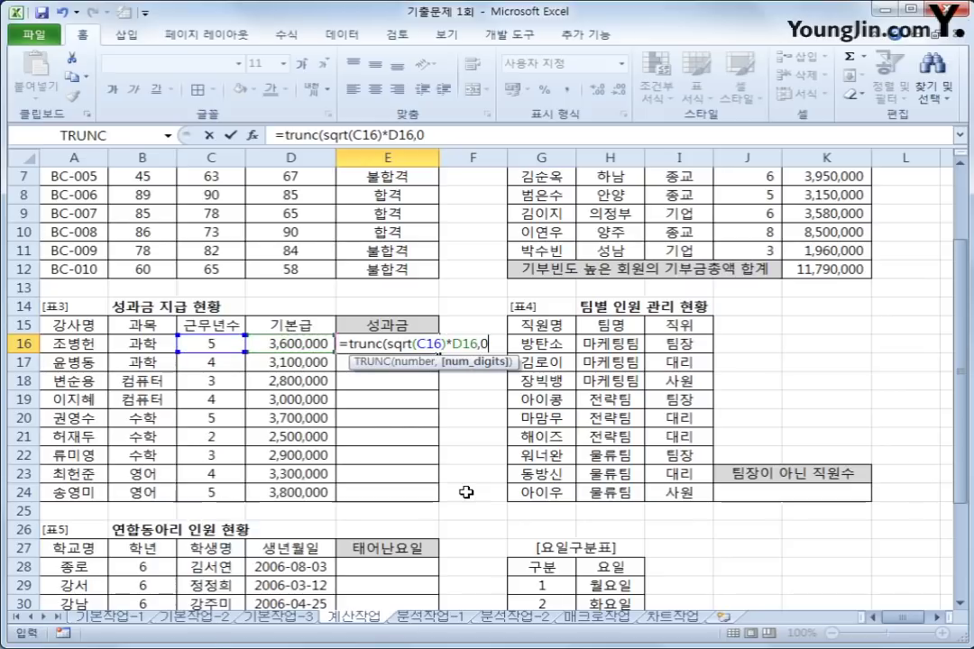
key("BackSpace")
key("BackSpace")
type(")")
key("Return")
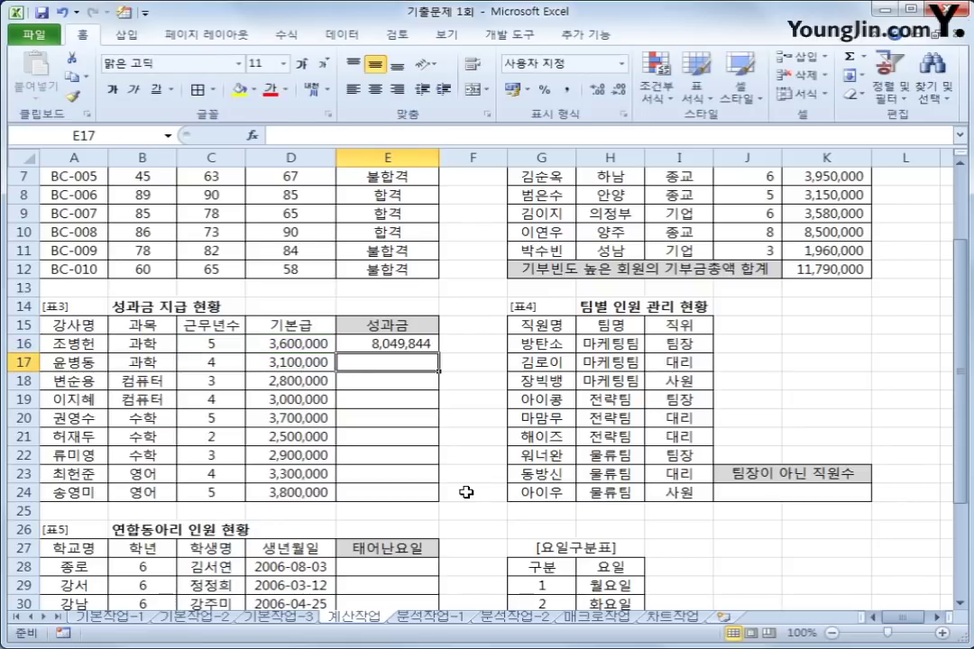
- Fill the TRUNC formula from E16 down through E24 of the 성과금 column
key("Up")
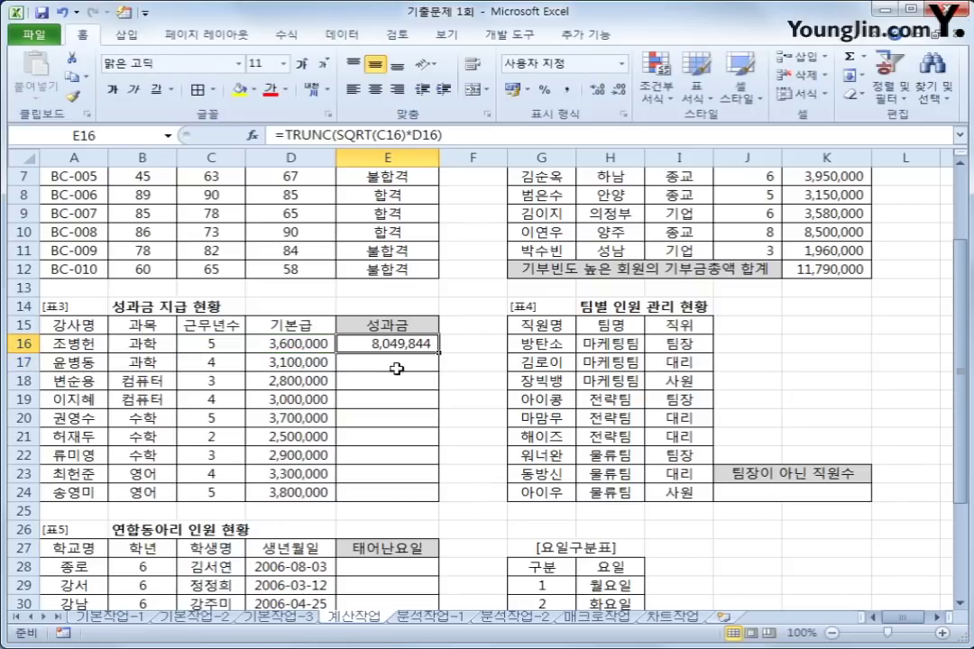
left_click_drag(439, 354, 413, 507)
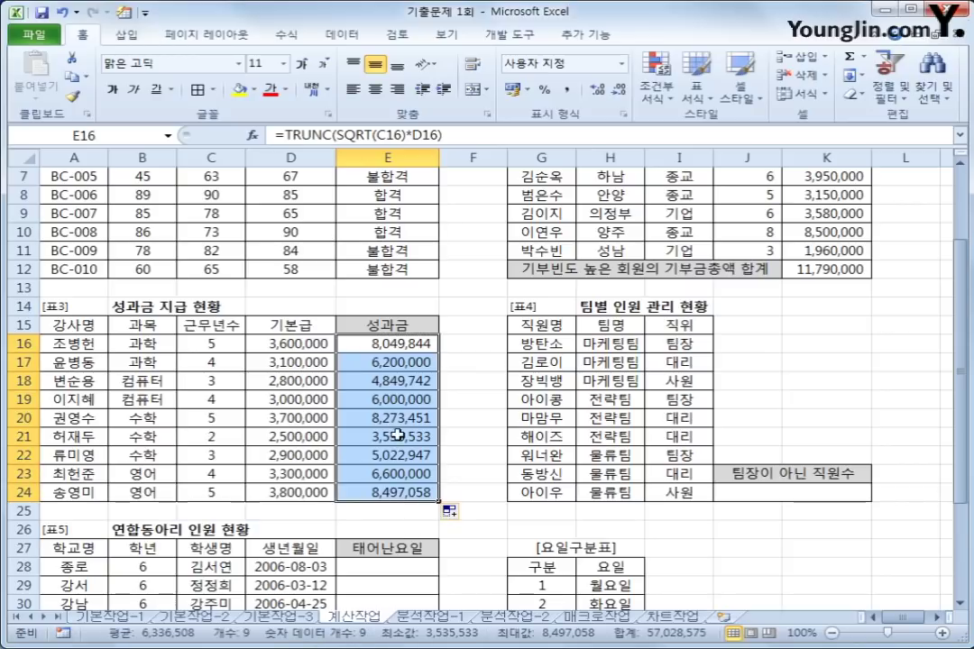
key("shift+BackSpace")
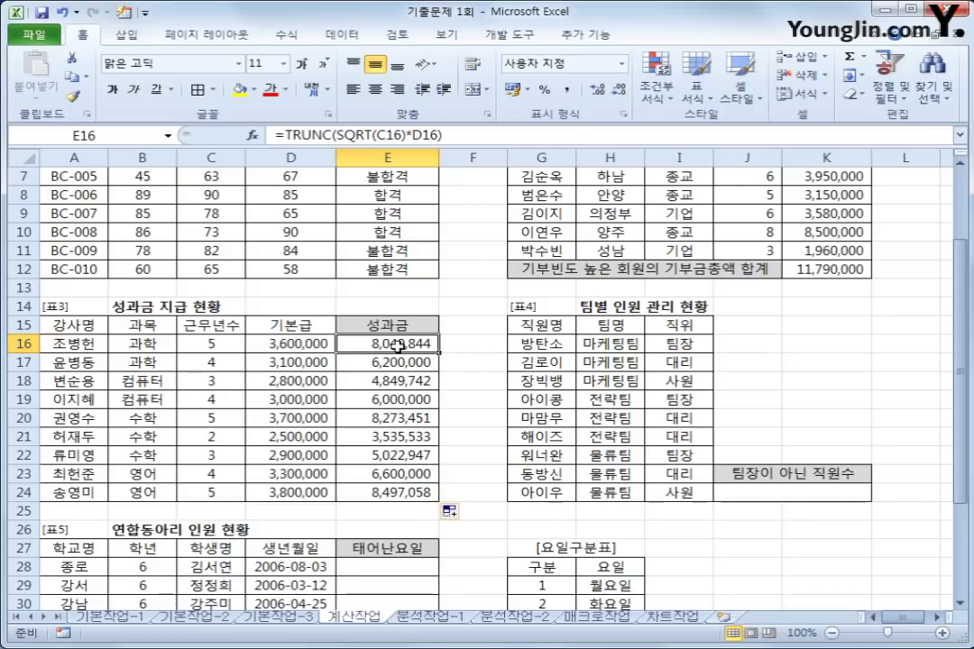
left_click_drag(397, 345, 397, 492)
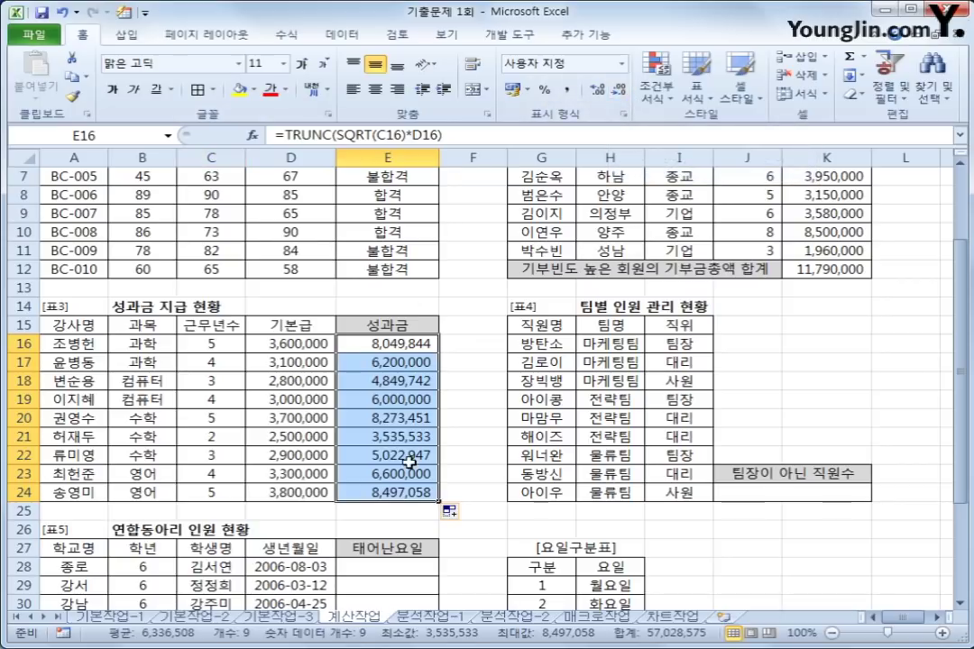
left_click(408, 492)
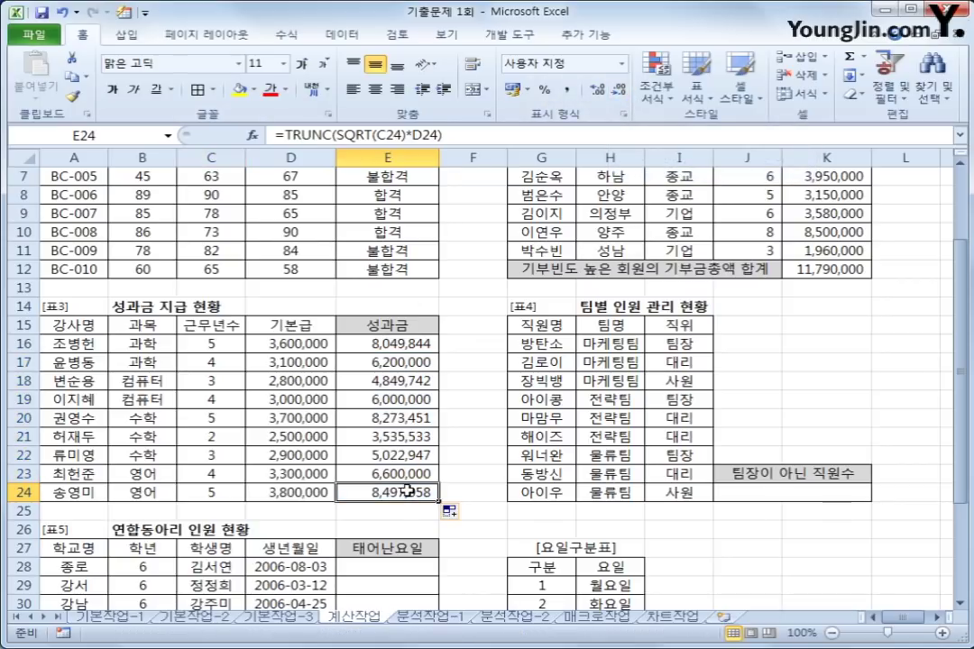
- Examine the 직위 values in I16:I24 of 표4, picking out the 팀장 cells, for the 팀장이 아닌 직원수 result in J24
left_click(726, 492)
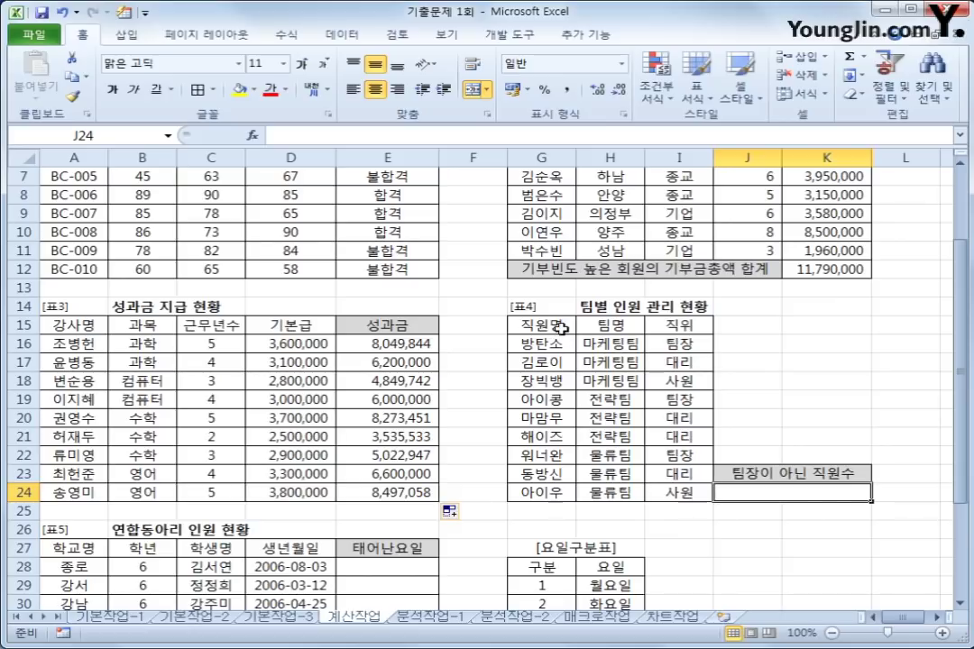
left_click_drag(678, 343, 680, 492)
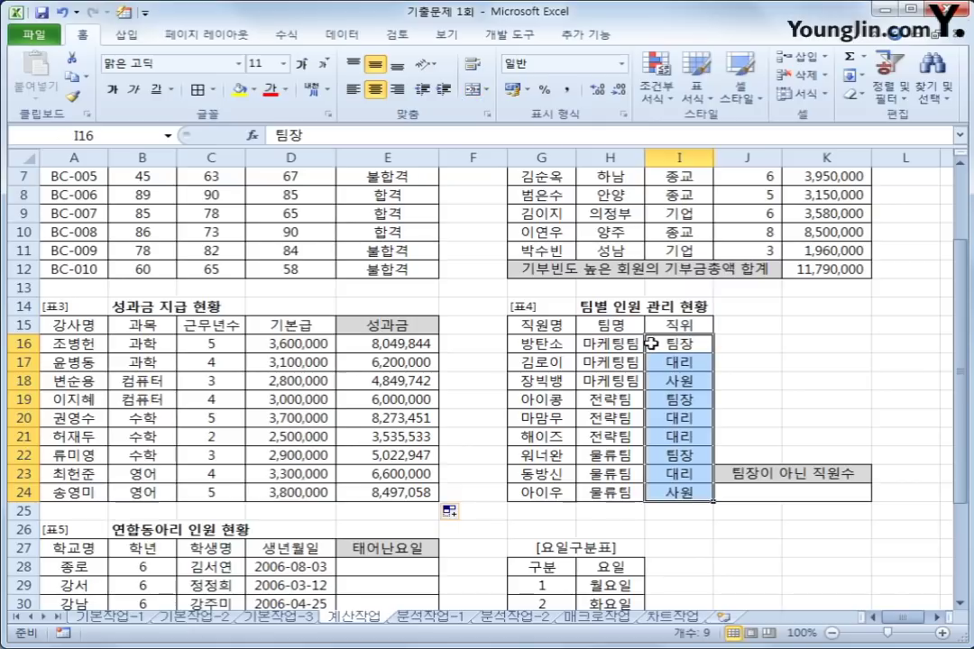
left_click(815, 490)
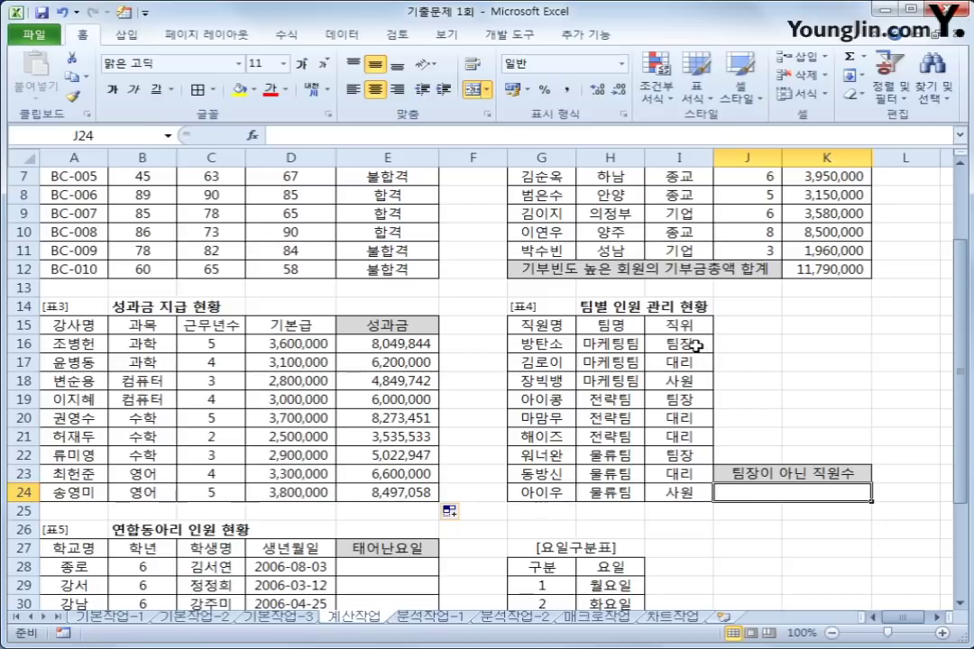
left_click(698, 346)
left_click(689, 397, "ctrl")
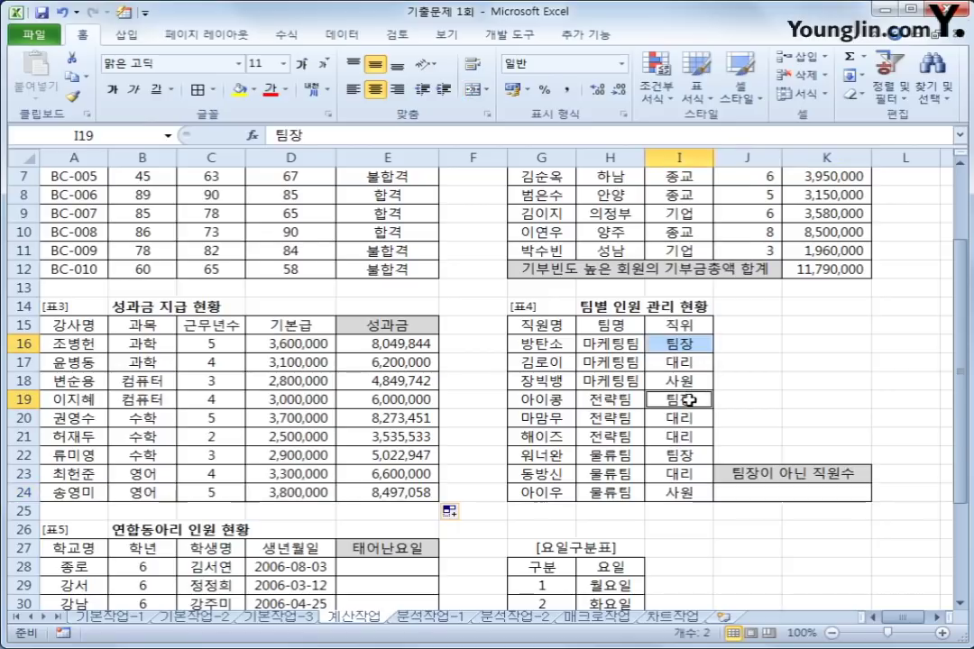
left_click(687, 451, "ctrl")
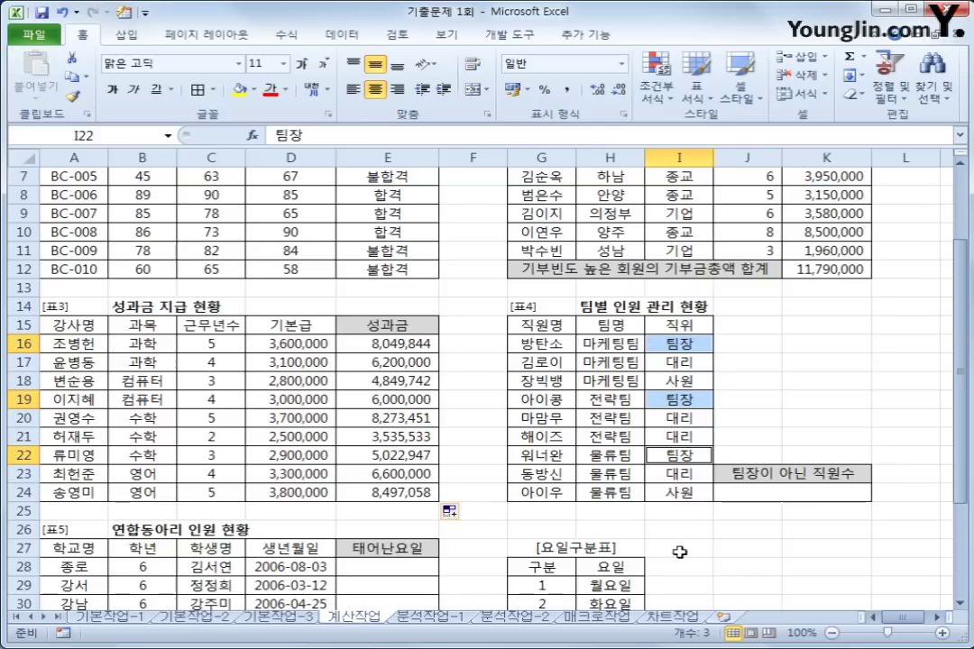
left_click(836, 500)
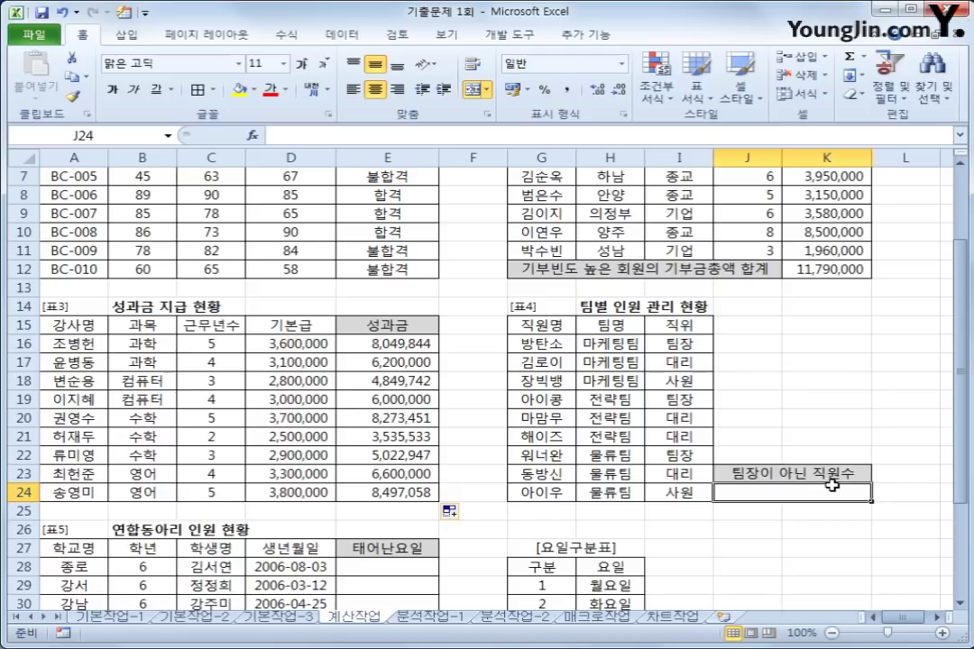
- Insert a COUNTIF function in J24 from the statistical functions, with I16:I24 as its range
left_click(286, 34)
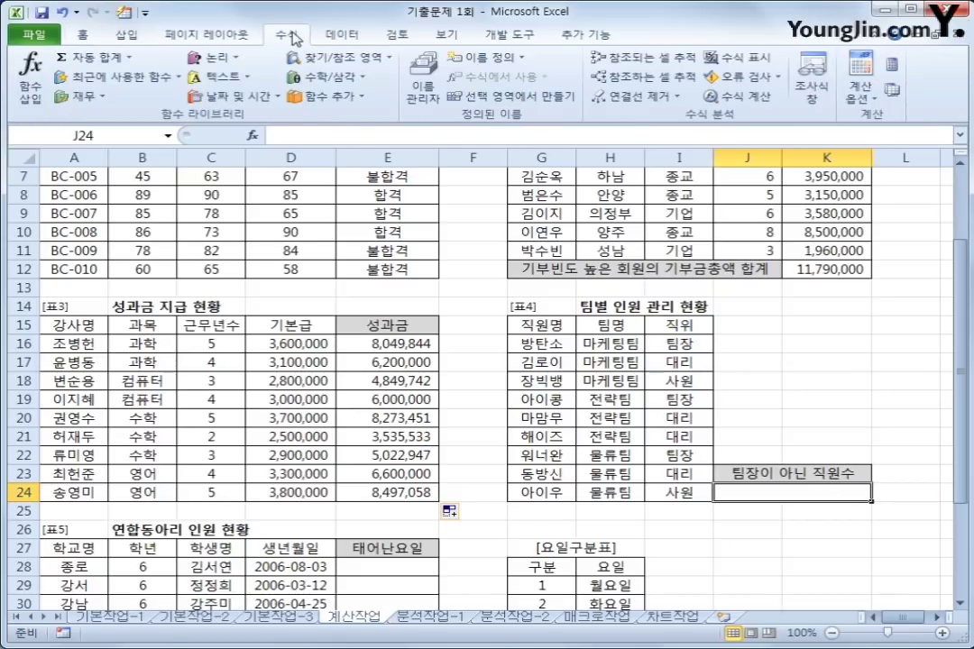
left_click(352, 103)
mouse_move(338, 118)
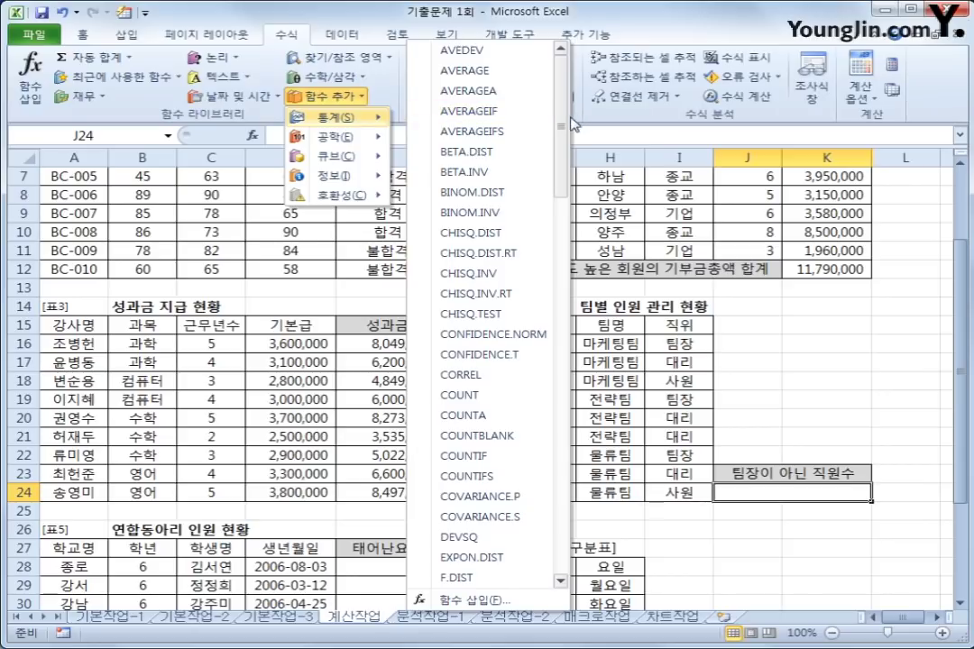
left_click_drag(571, 125, 571, 142)
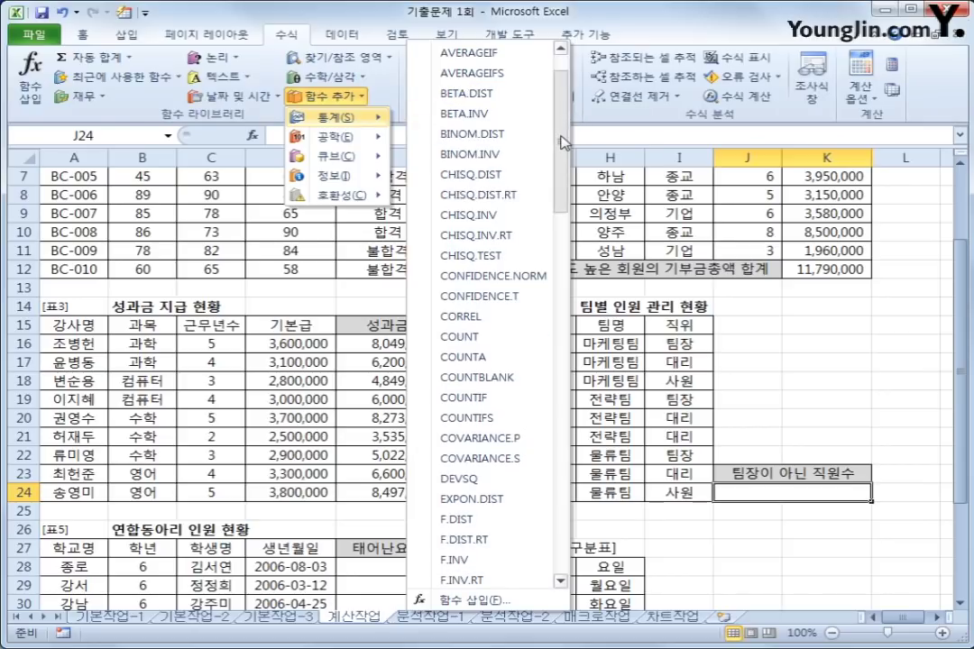
left_click(503, 403)
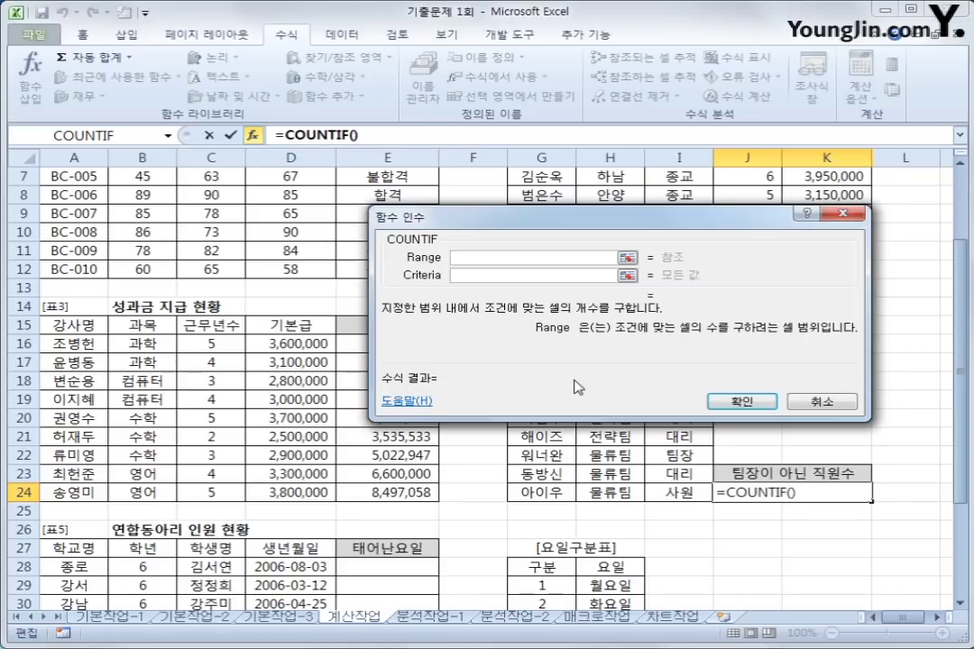
left_click_drag(573, 386, 555, 272)
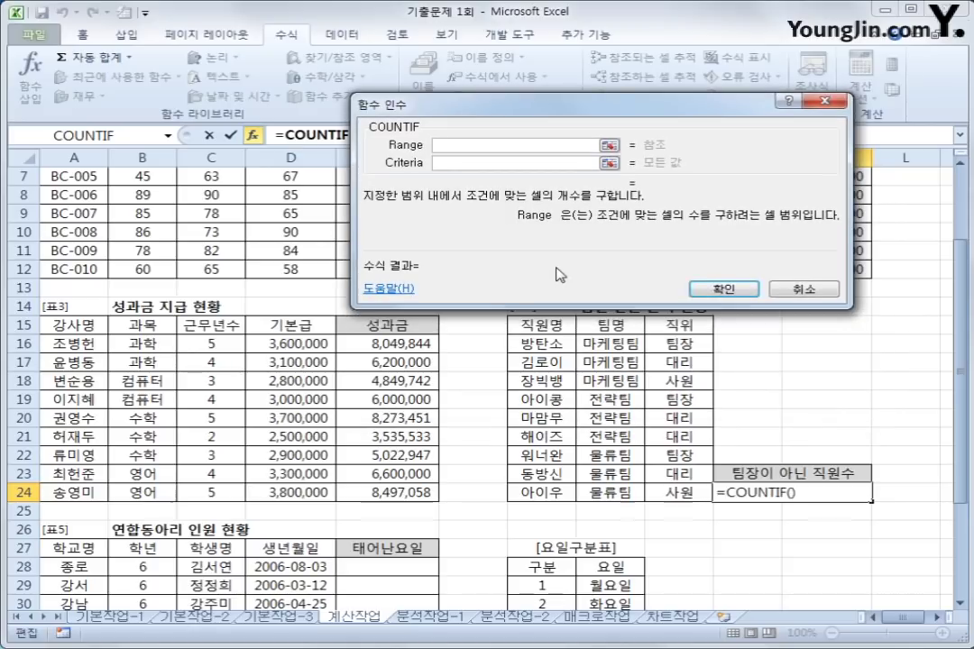
left_click_drag(677, 345, 658, 494)
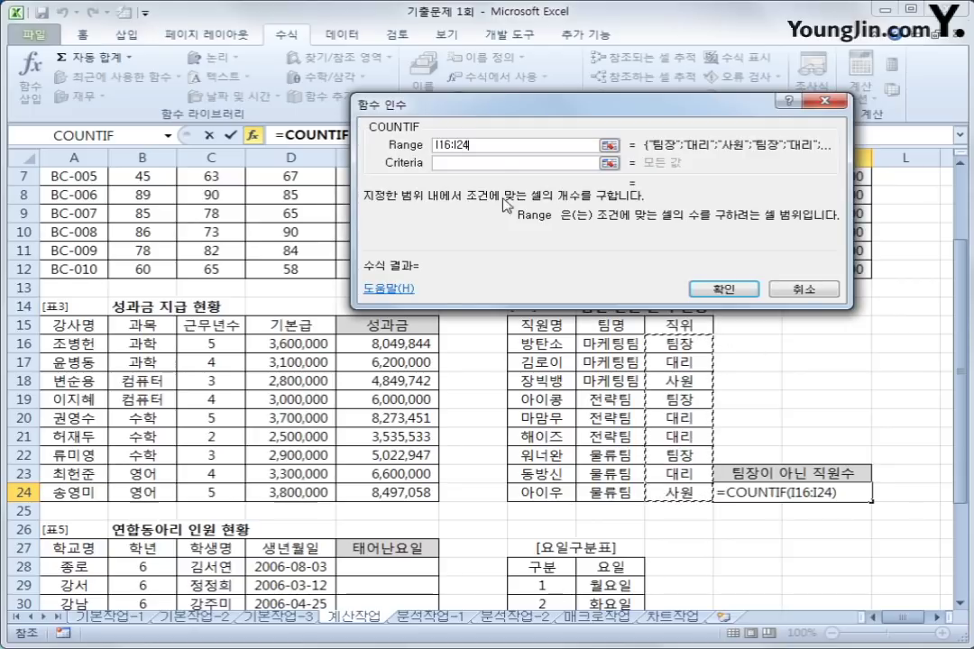
- Try 팀장 as the criteria of the COUNTIF function for J24
left_click(496, 164)
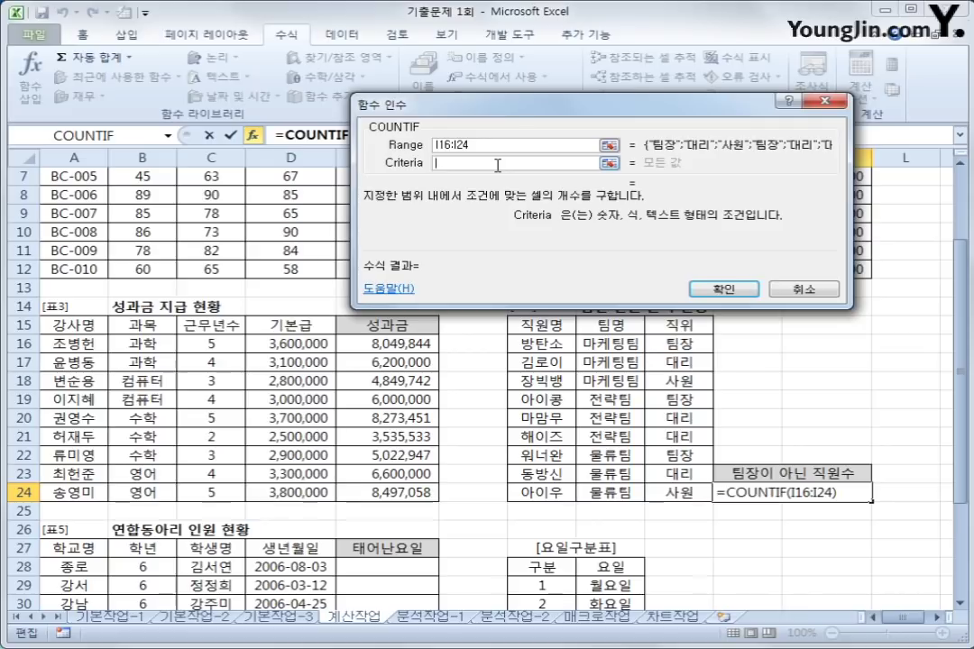
type("x")
key("BackSpace")
type("팀")
key("BackSpace")
type("ㅌㅣㅁ장")
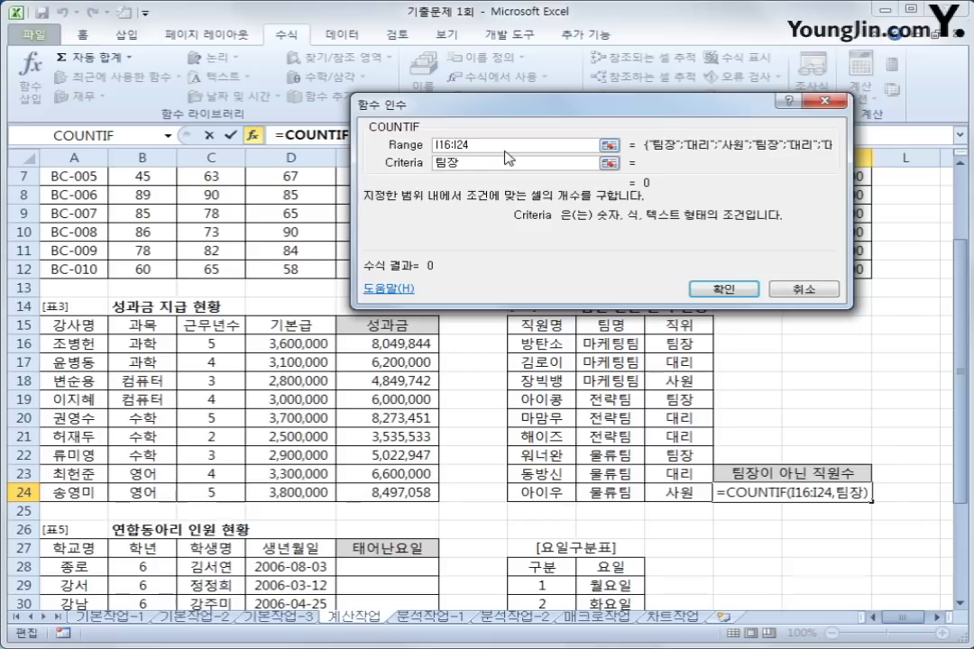
left_click(506, 149)
left_click(493, 163)
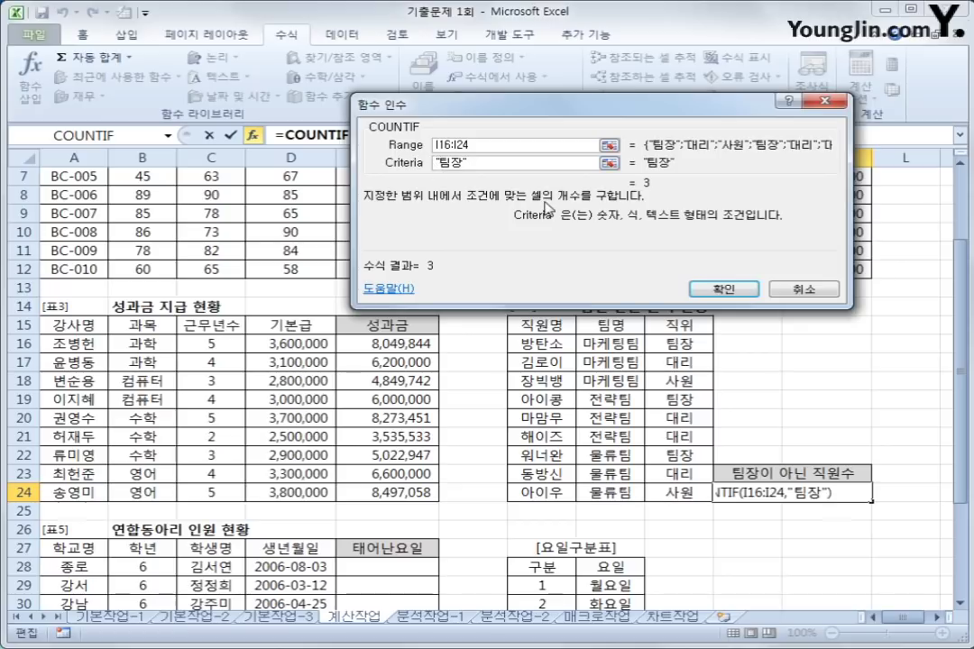
- Replace the COUNTIF criteria with <>팀장, complete the formula in J24, and check it against the 직위 values in I16:I24
left_click_drag(496, 162, 256, 135)
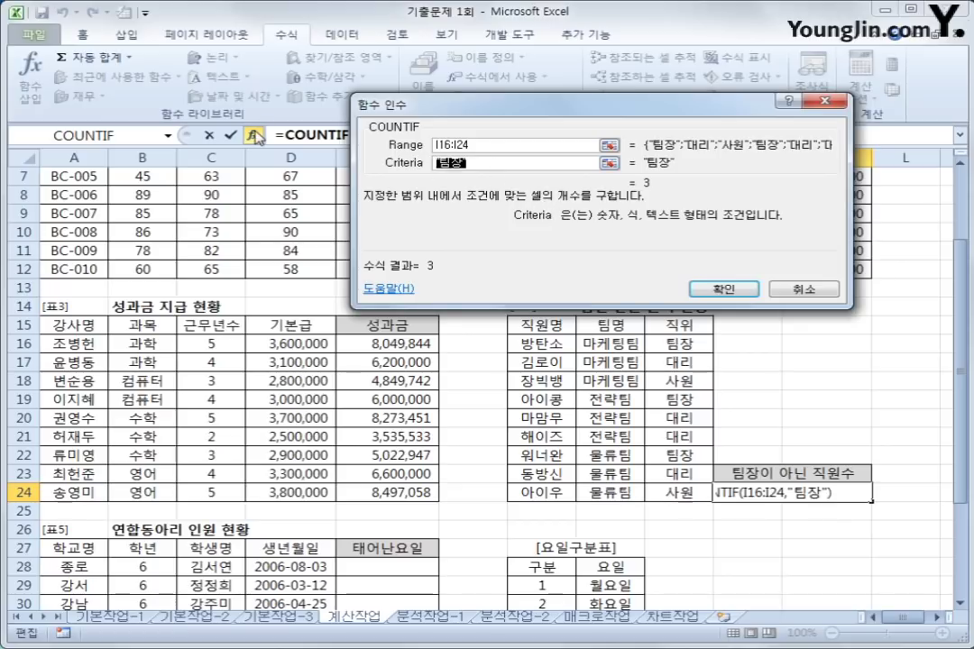
key("BackSpace")
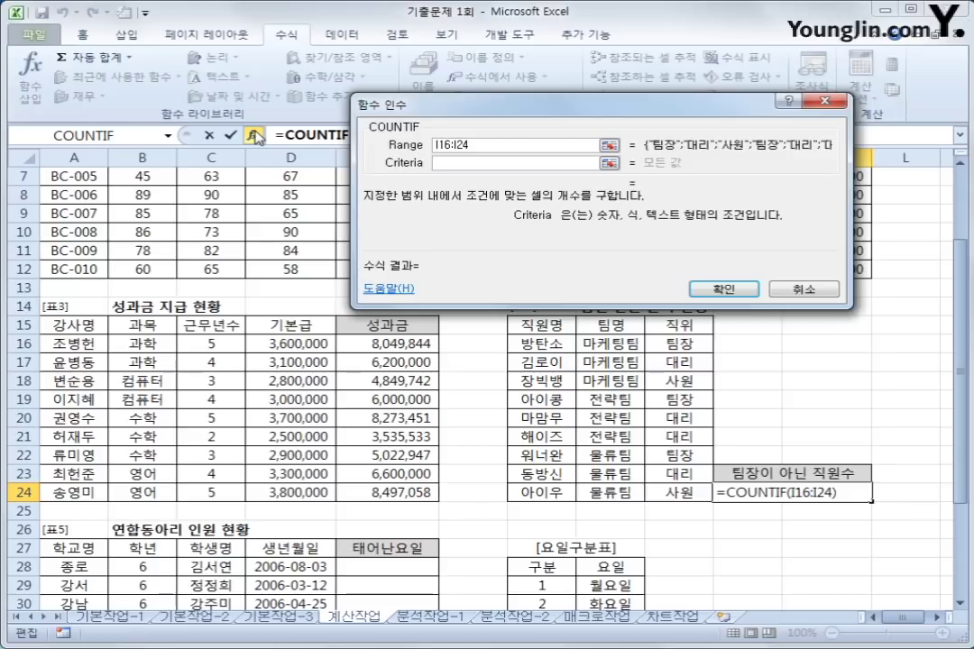
type("<>팀장")
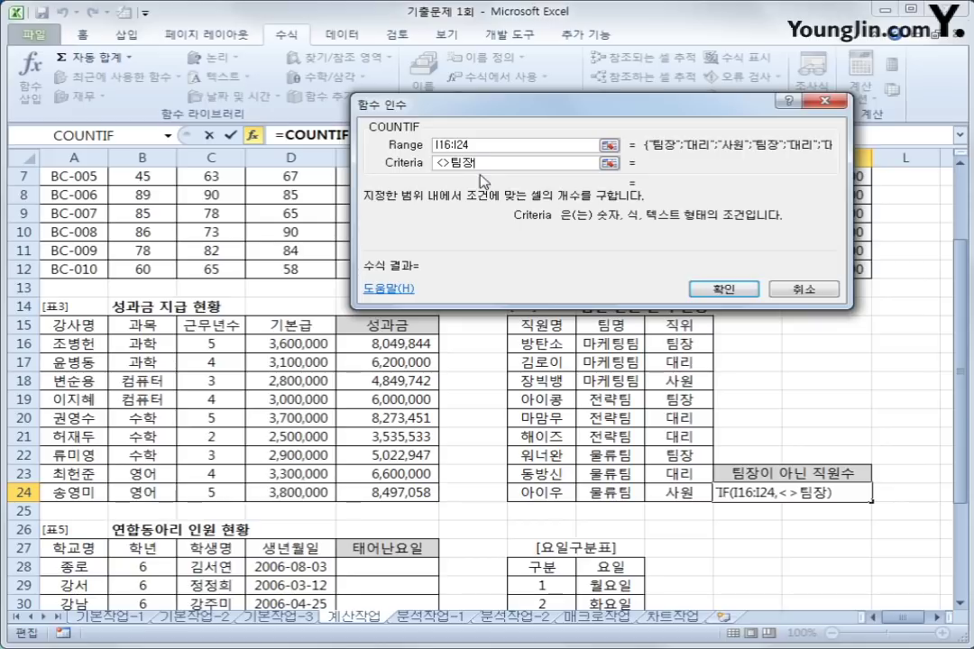
left_click(722, 289)
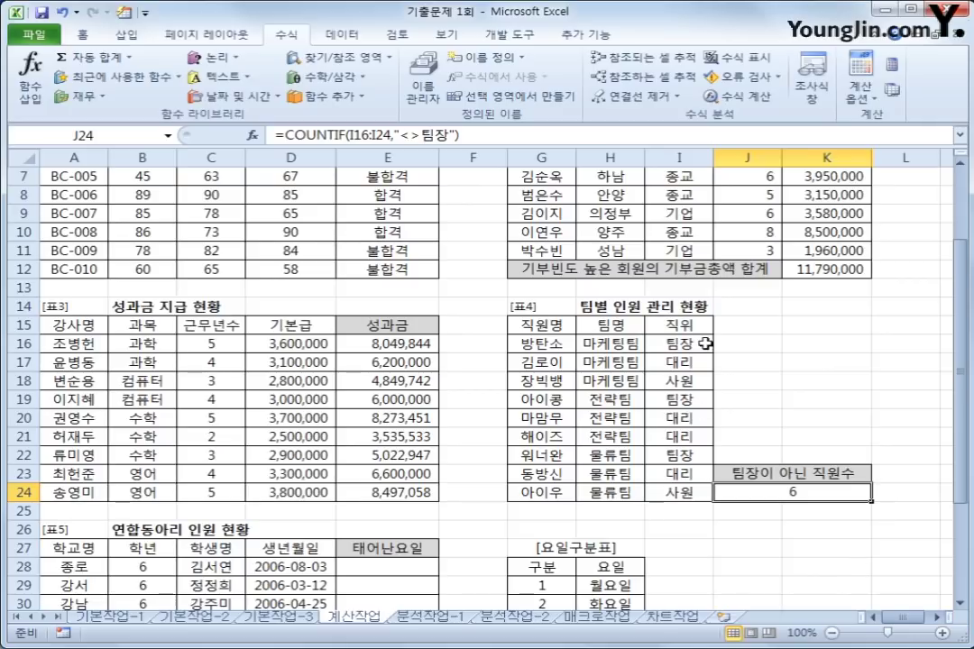
left_click_drag(669, 343, 666, 495)
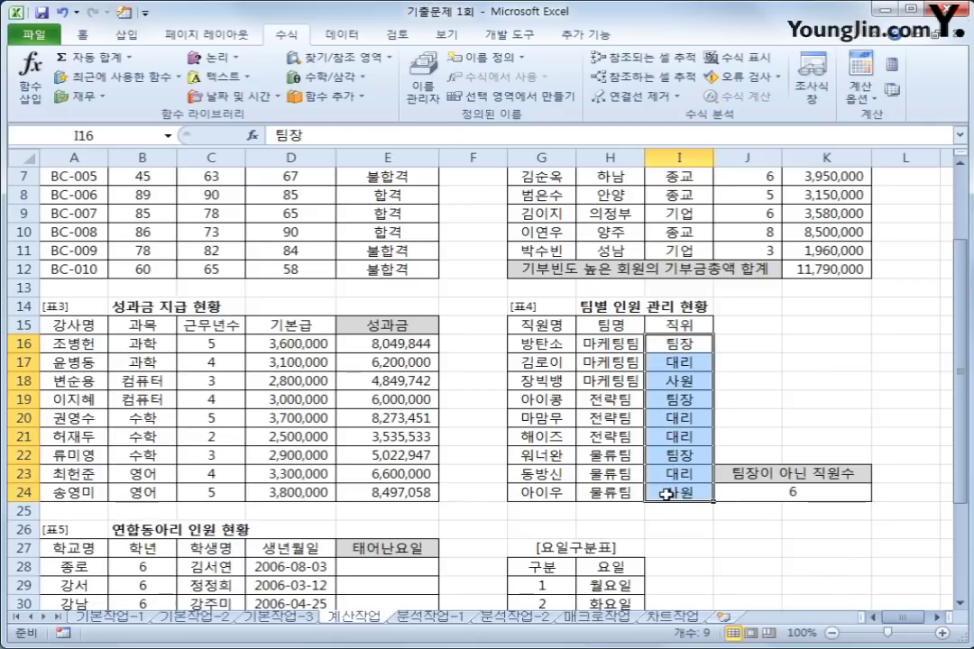
left_click(784, 493)
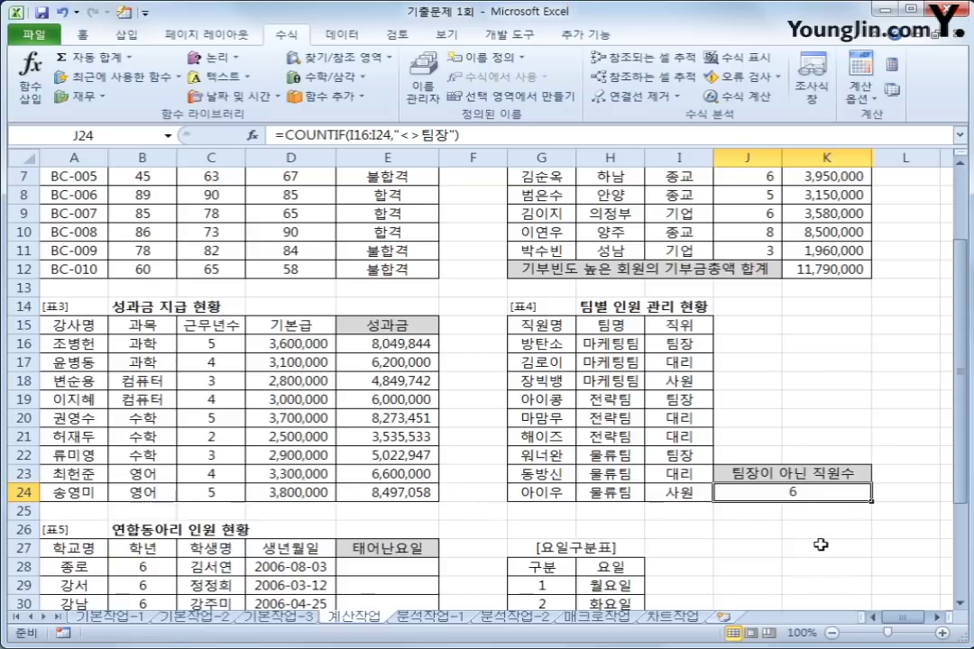
- Examine the 생년월일 dates in D28:D37 of 표5 and the 요일구분표 in G29:H35 for the 태어난요일 column
scroll(816, 544, "down", 4)
left_click(371, 343)
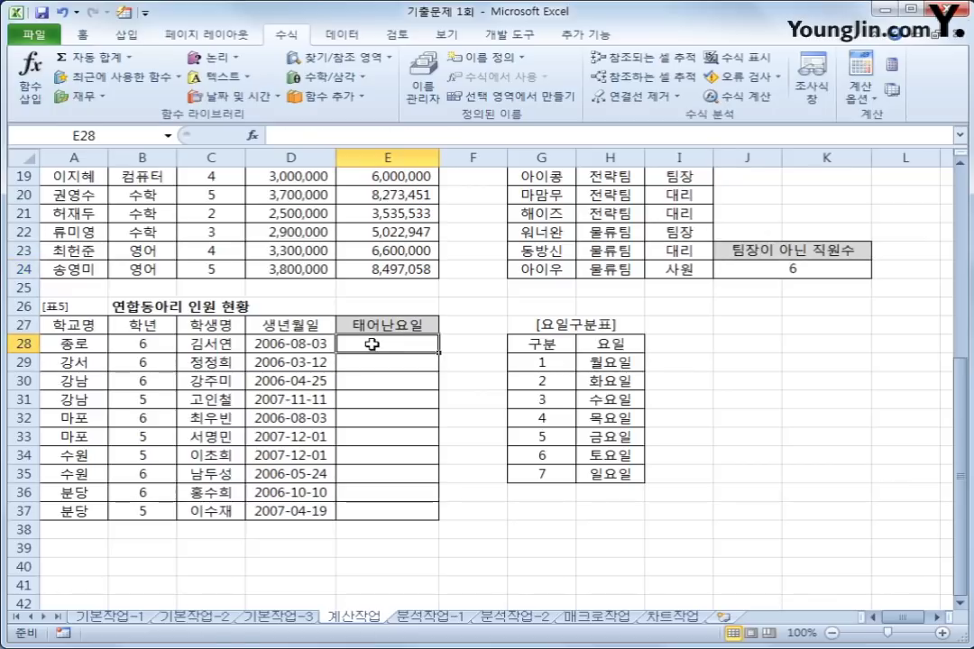
left_click_drag(311, 344, 313, 512)
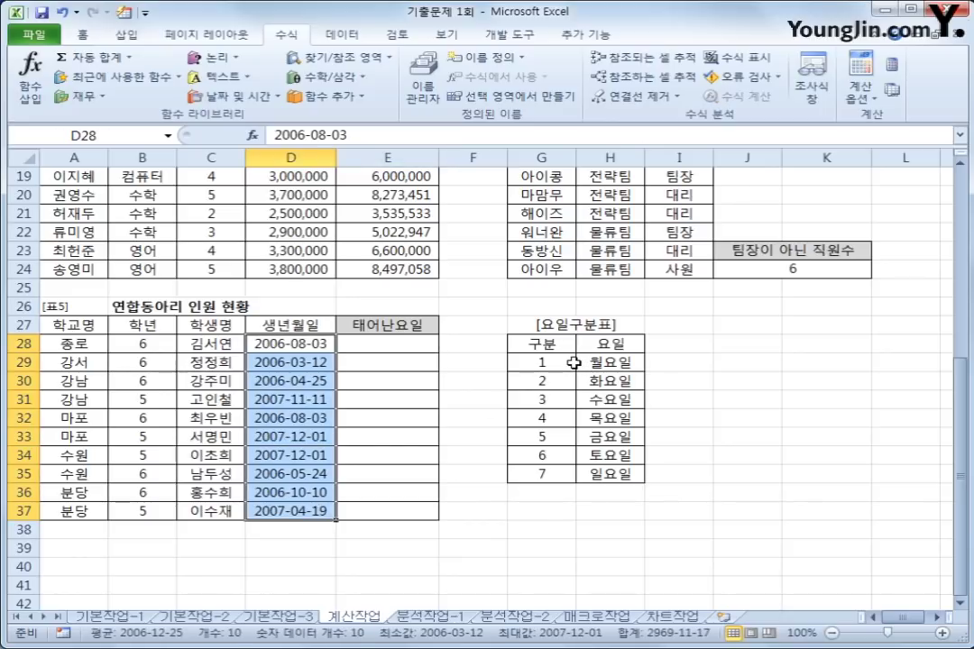
left_click(423, 350)
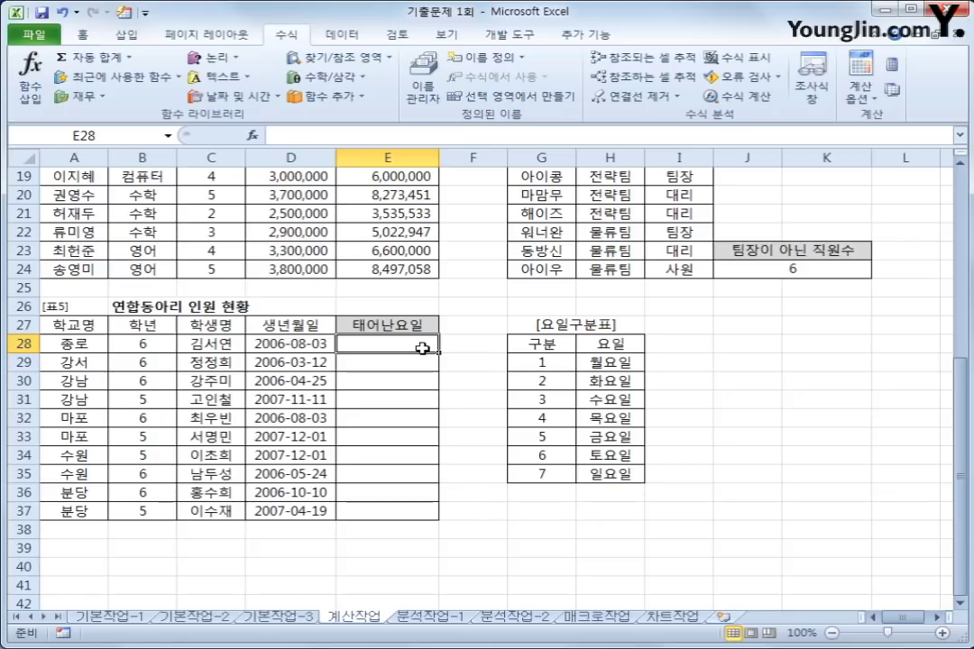
left_click_drag(518, 362, 590, 473)
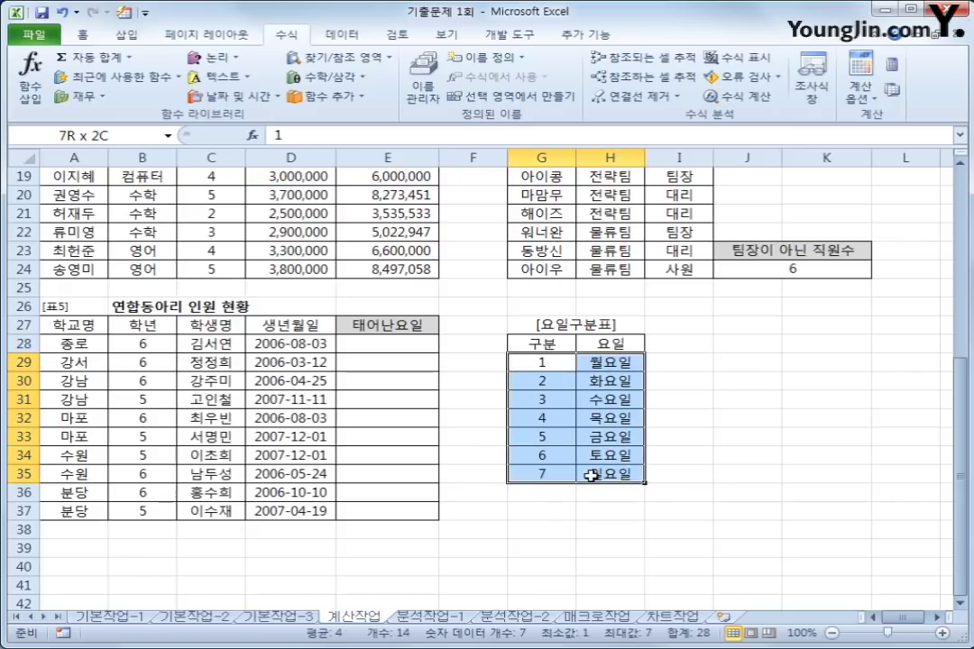
- Insert a WEEKDAY function in E28 with D28 as its serial number
left_click(410, 346)
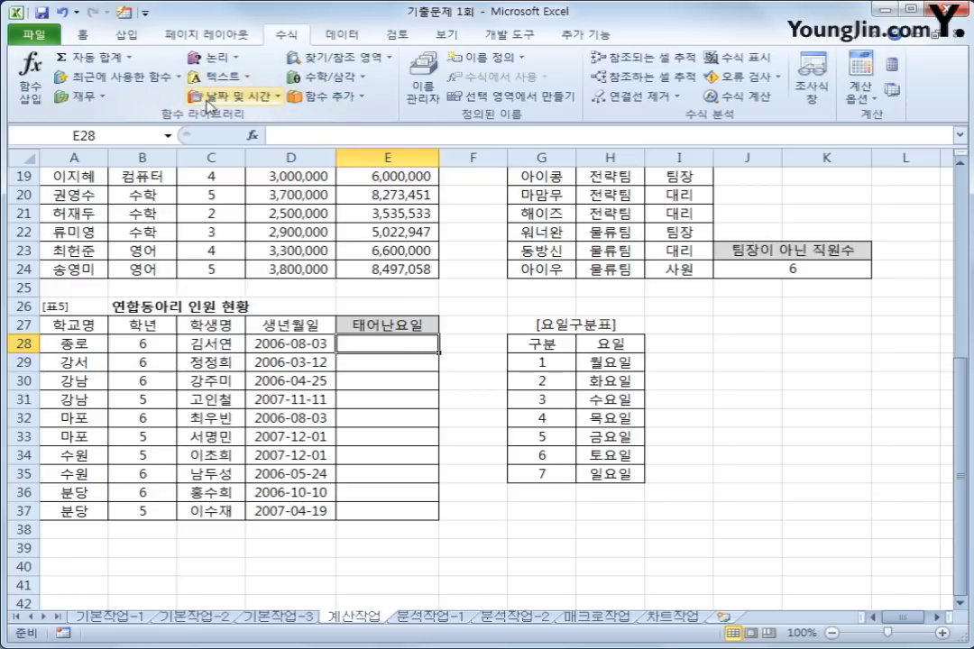
left_click(252, 97)
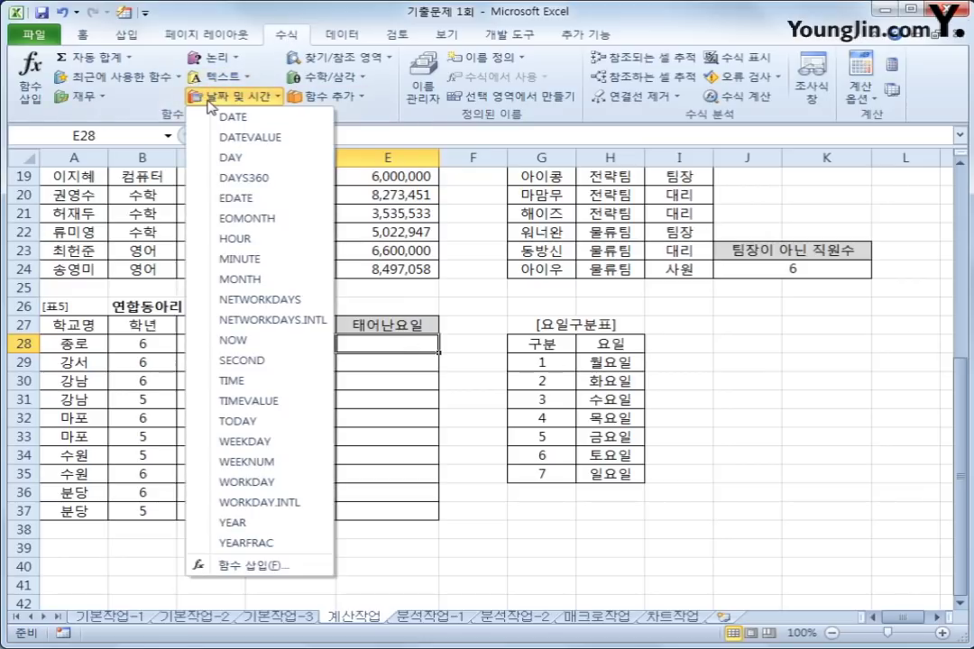
left_click(263, 442)
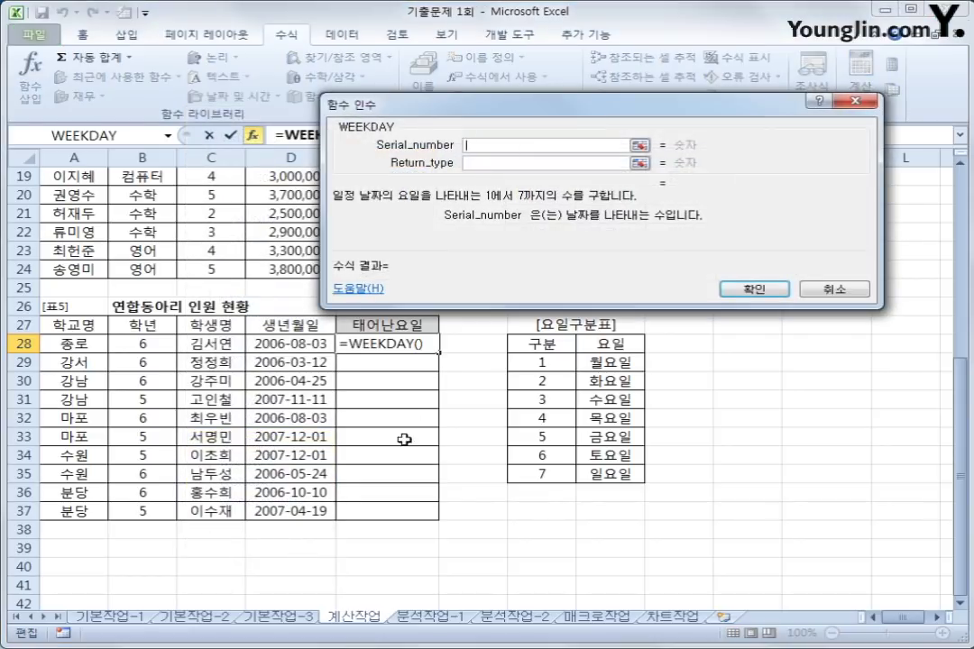
left_click(263, 343)
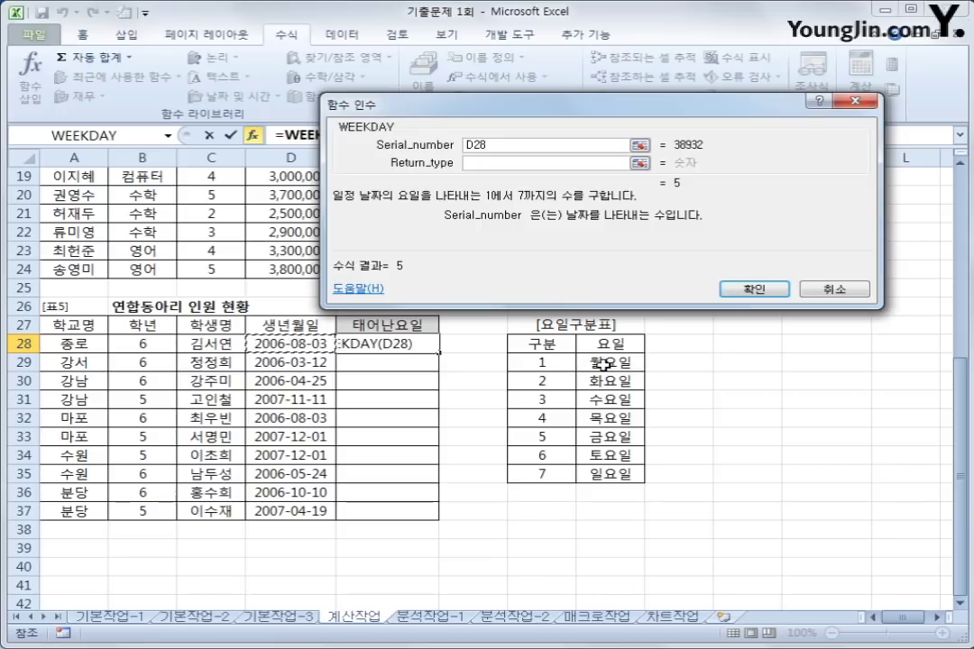
- Read the Return_type description against the 요일구분표 order, set the return type to 2, and complete the WEEKDAY formula
left_click(515, 162)
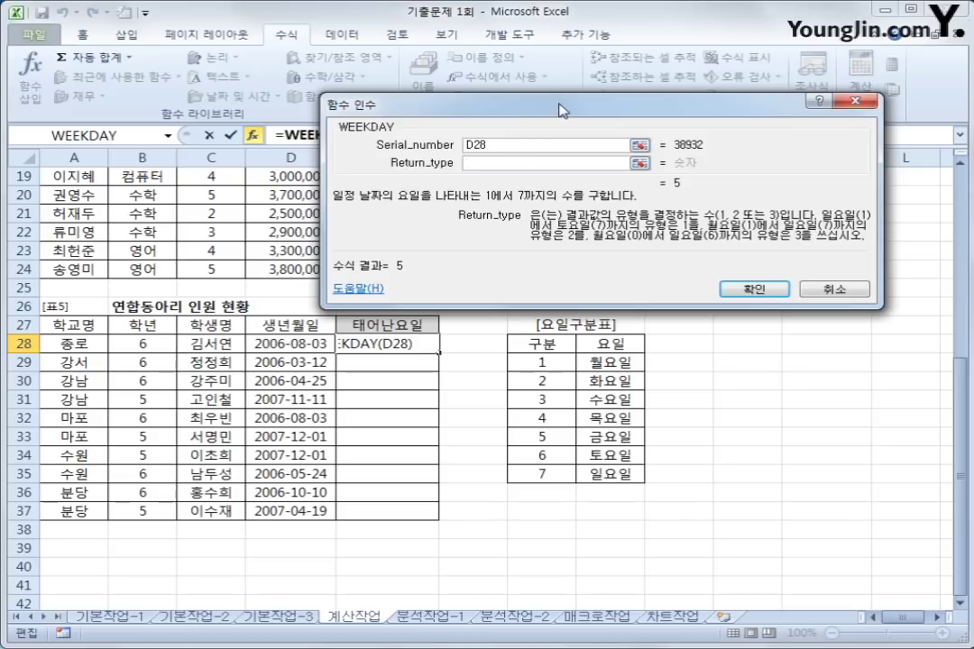
left_click_drag(472, 90, 463, 87)
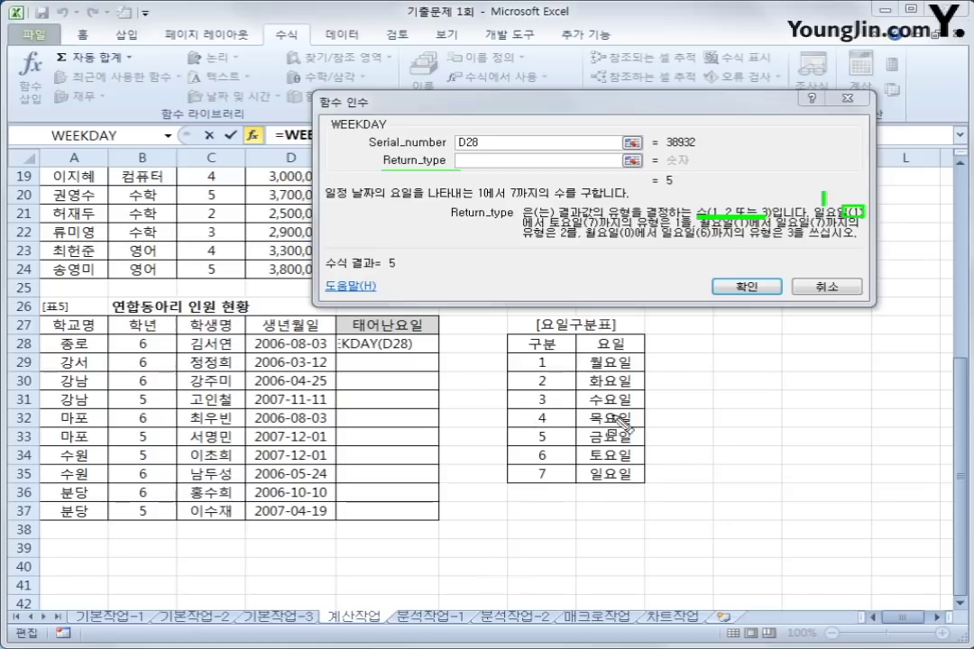
mouse_move(578, 357)
left_mouse_down()
mouse_move(621, 482)
mouse_move(636, 482)
left_mouse_up()
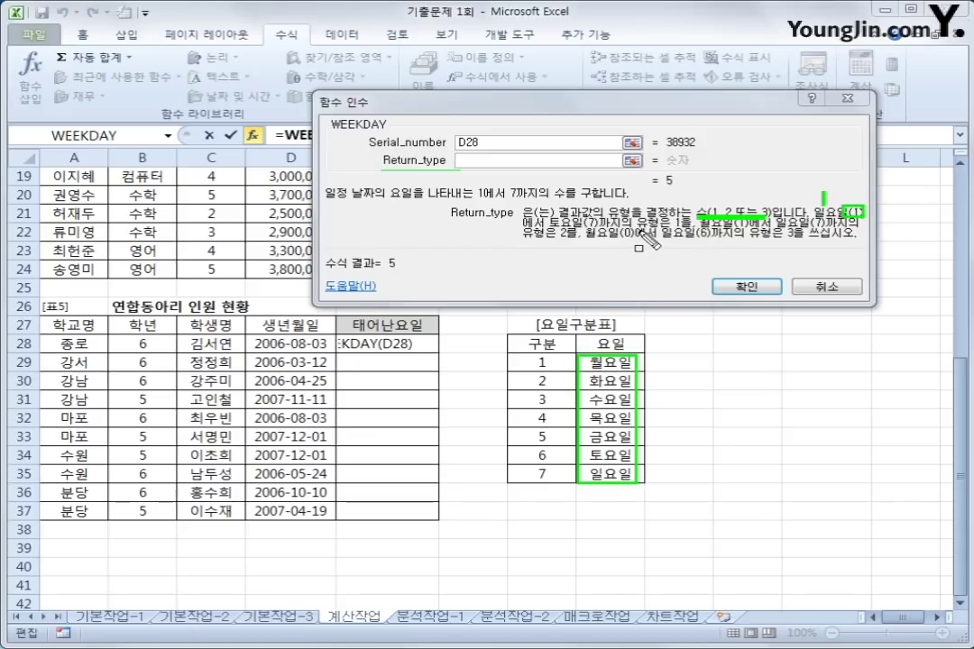
left_click_drag(703, 229, 832, 232)
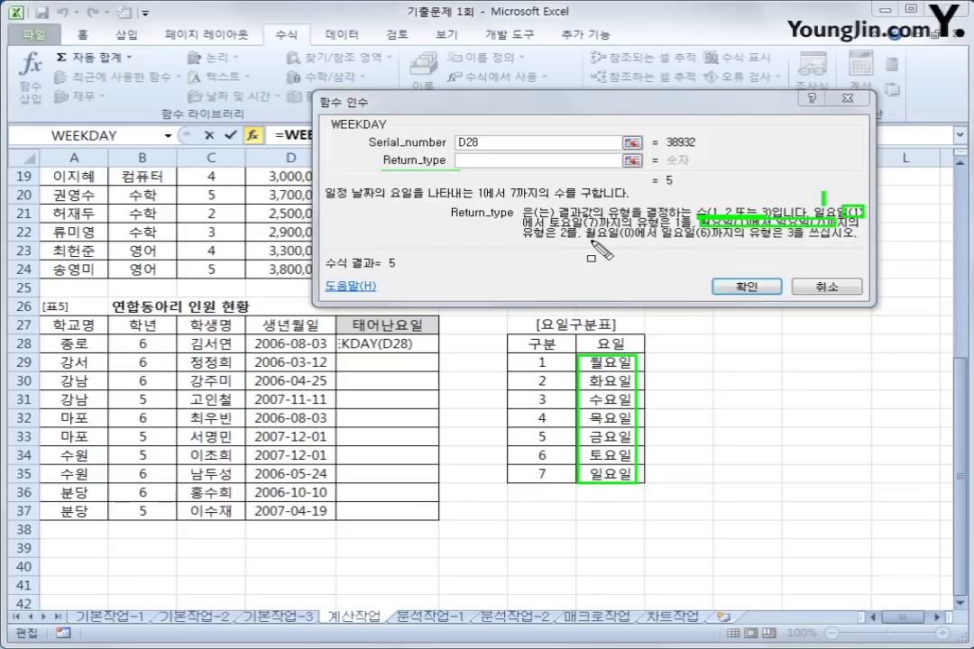
left_click_drag(586, 240, 712, 241)
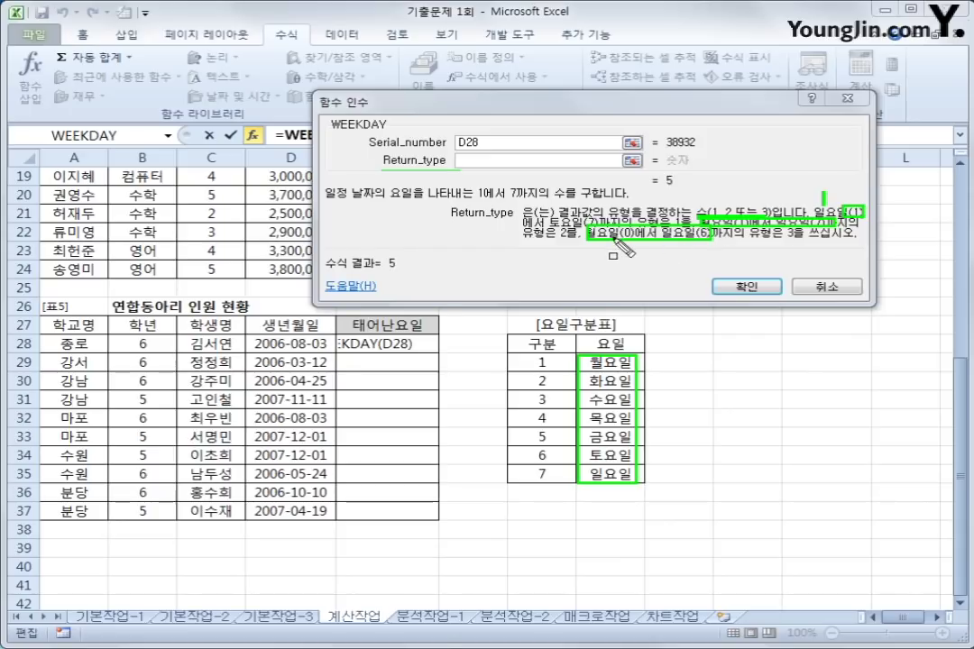
left_click_drag(780, 228, 795, 243)
key("Escape")
left_click(518, 163)
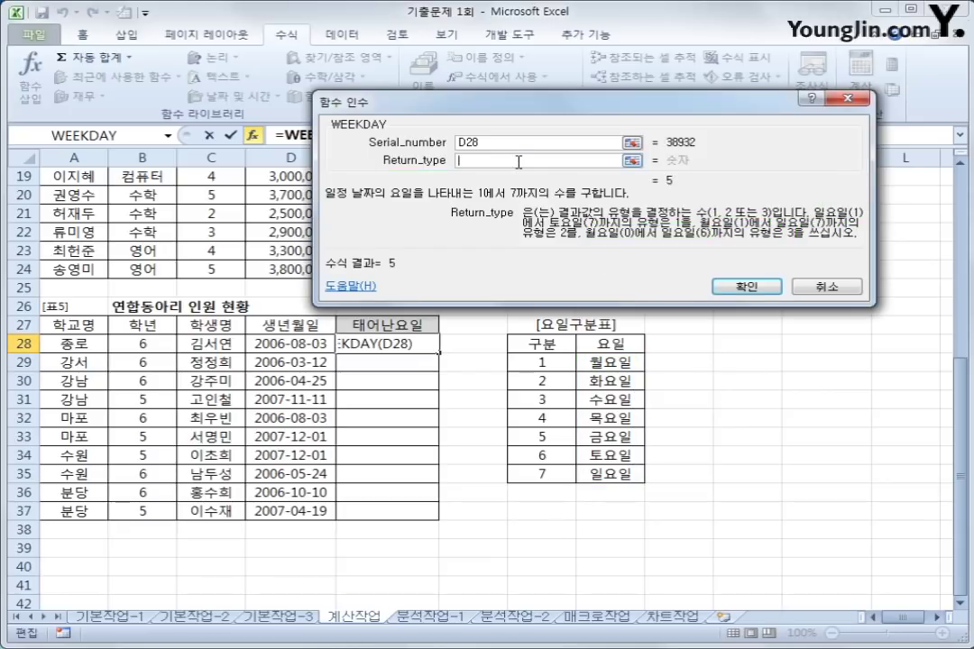
type("2")
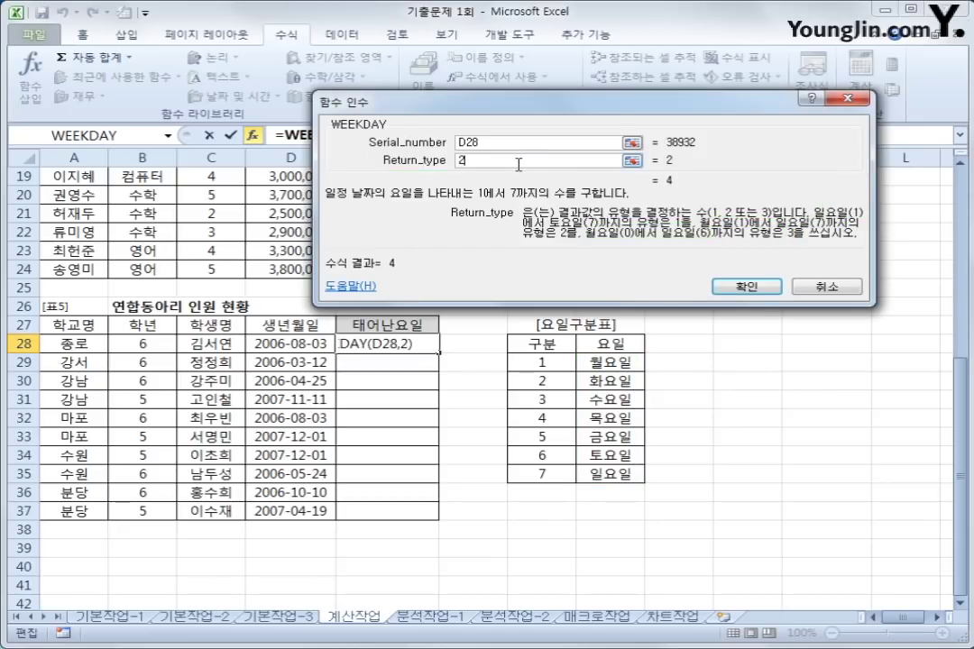
left_click(745, 287)
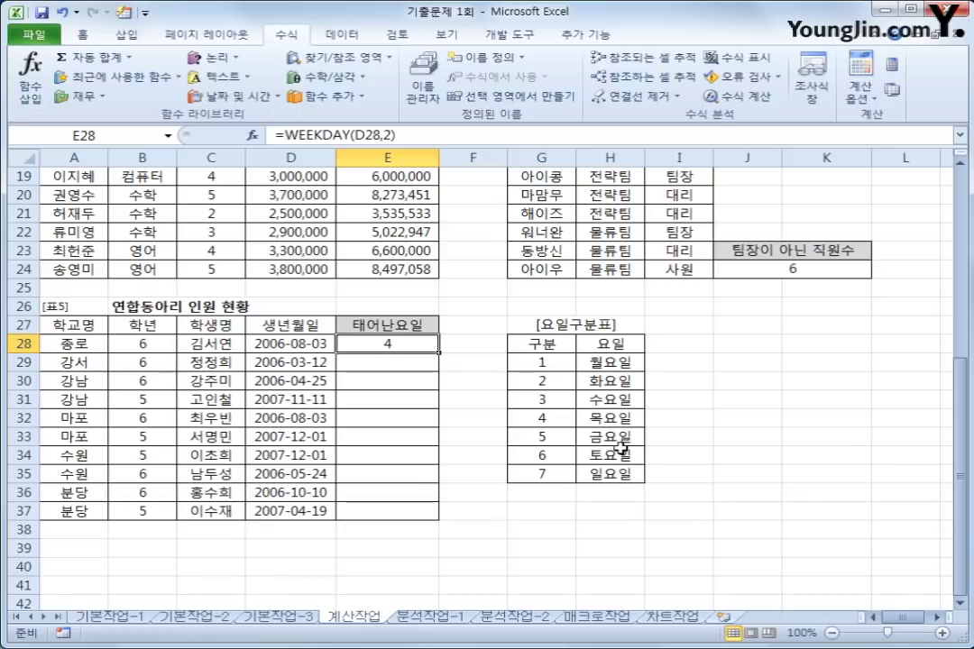
- Fill the WEEKDAY formula from E28 down through E37 and check the copied formulas in the 태어난요일 column
left_click_drag(442, 357, 441, 522)
left_click(394, 364)
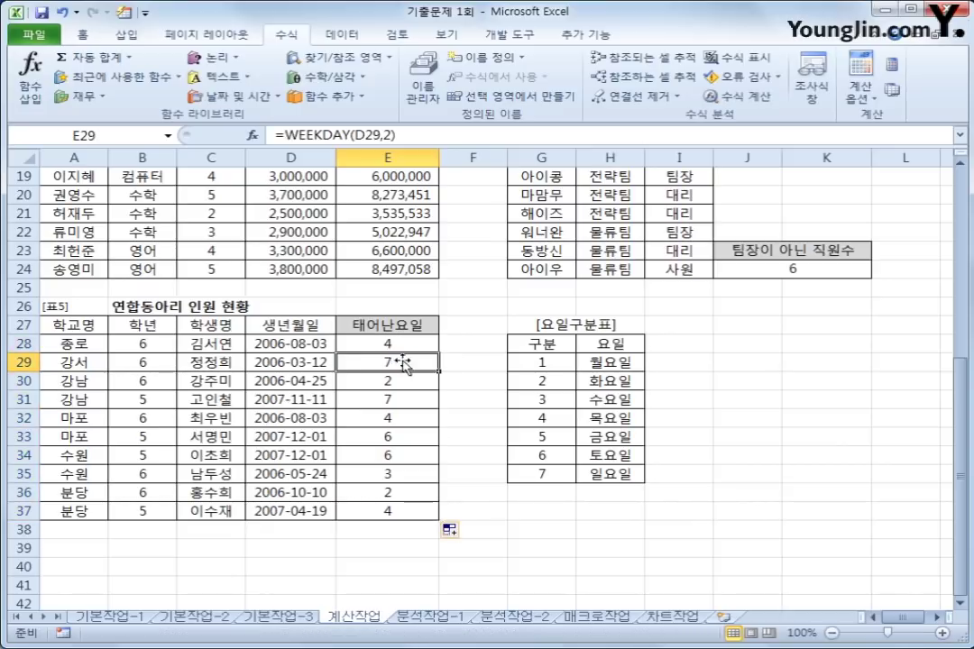
key("Down")
key("Down")
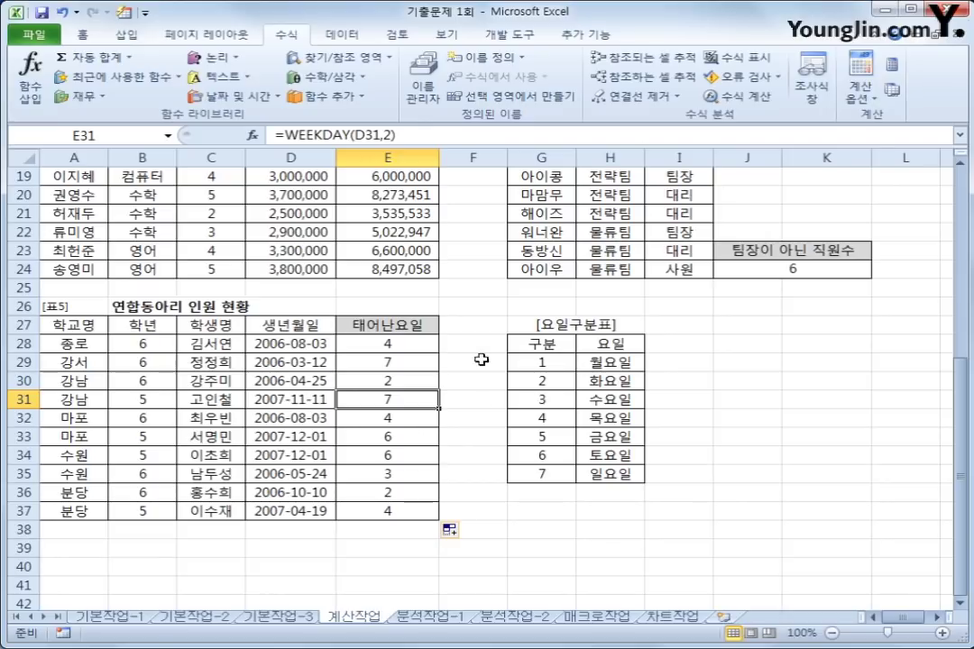
left_click(408, 427)
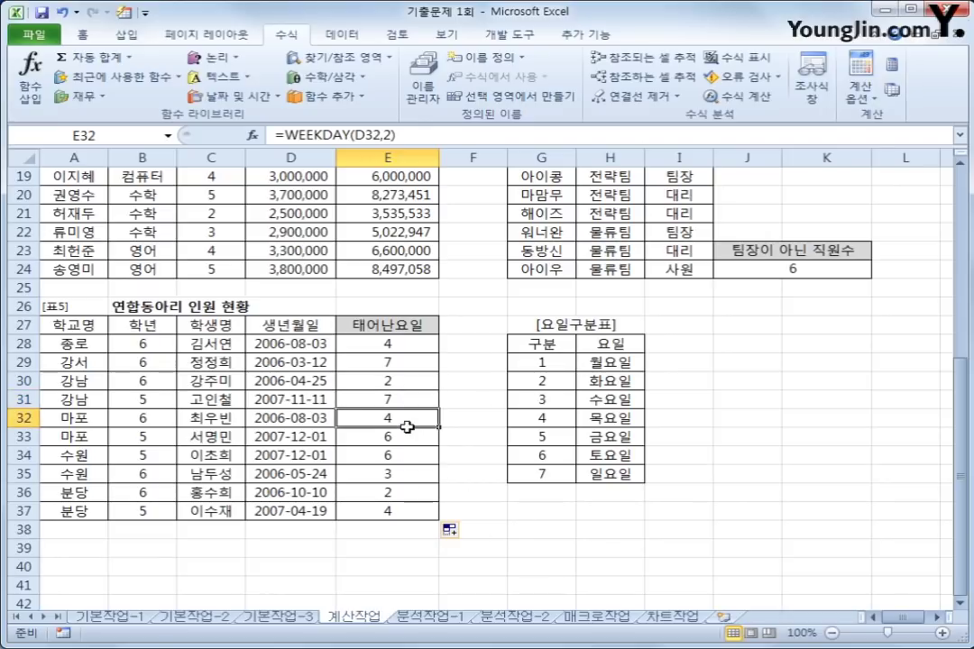
left_click(422, 343)
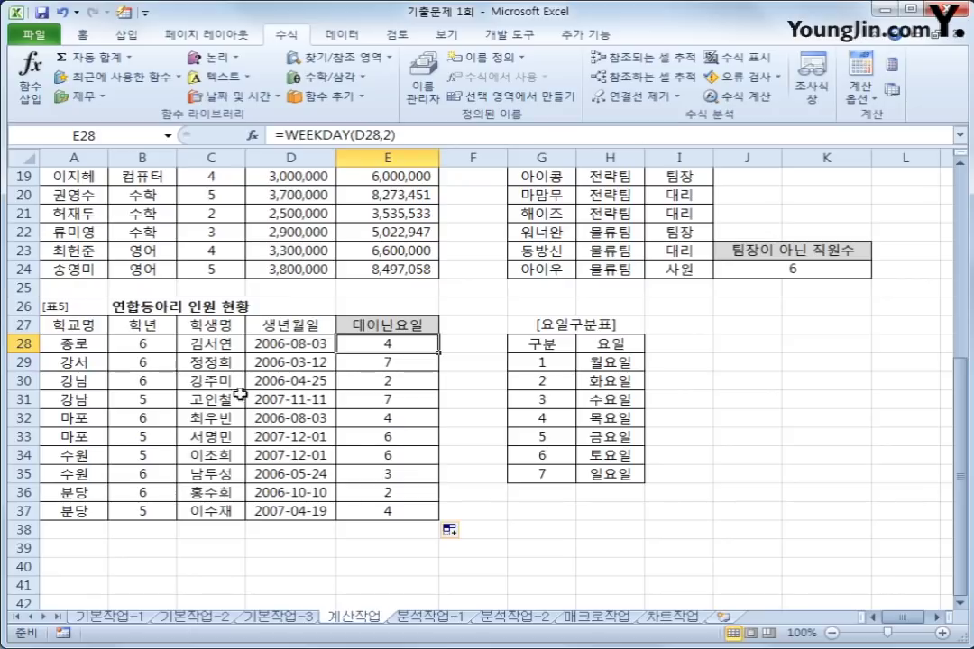
- Cut the WEEKDAY(D28,2) expression out of E28 and use it as the Lookup_value of a VLOOKUP function there
left_click_drag(284, 134, 444, 135)
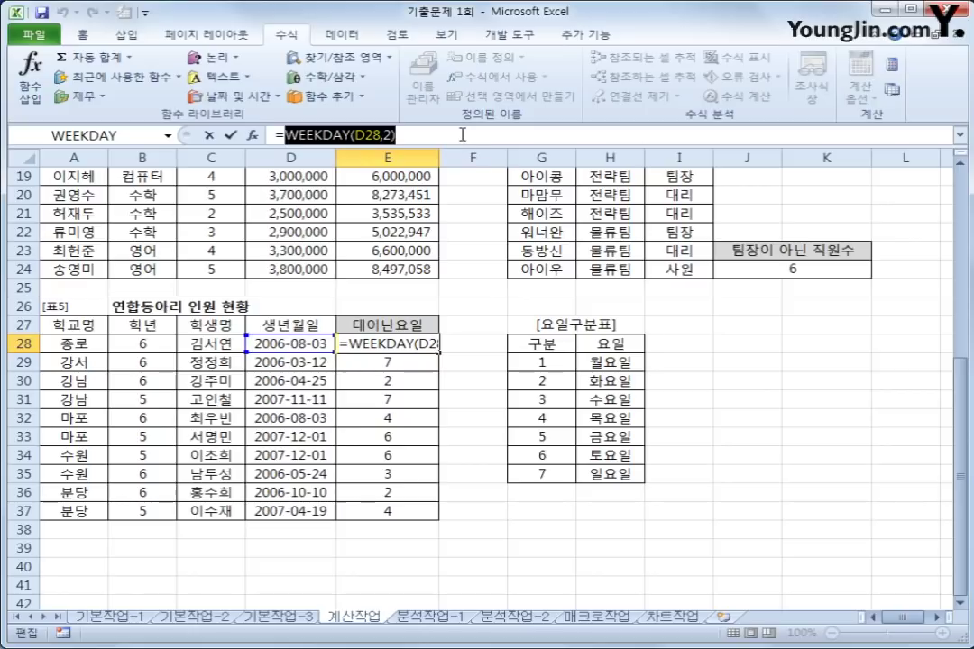
right_click(463, 135)
left_click(484, 145)
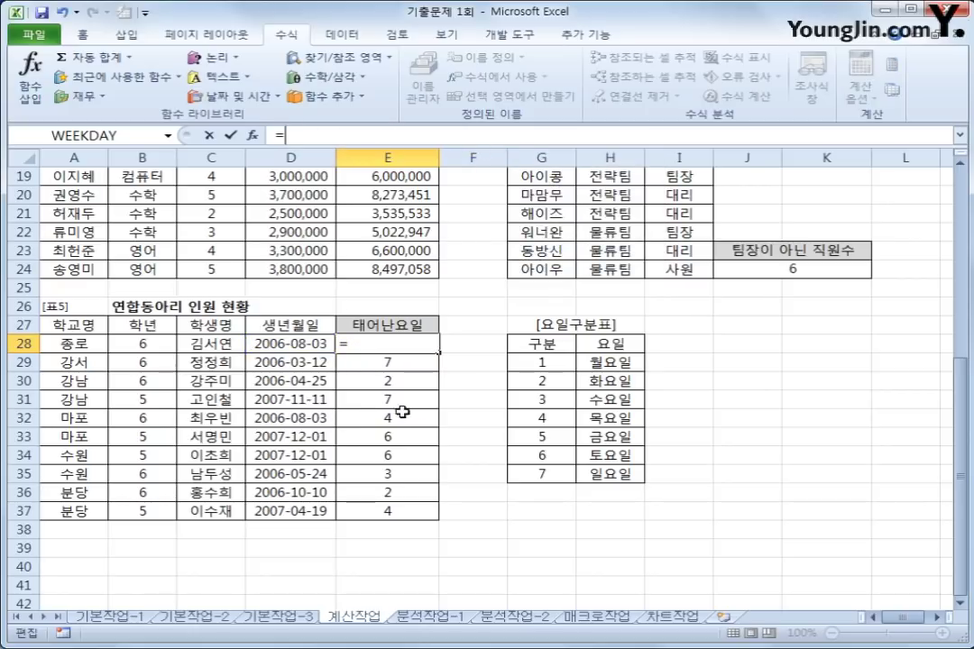
left_click(349, 61)
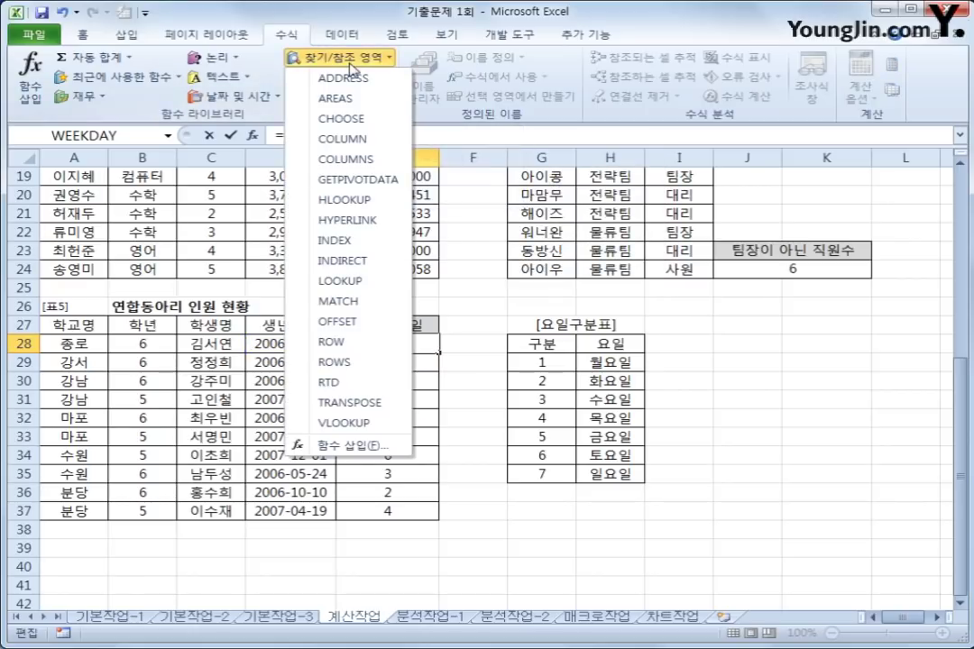
left_click(333, 423)
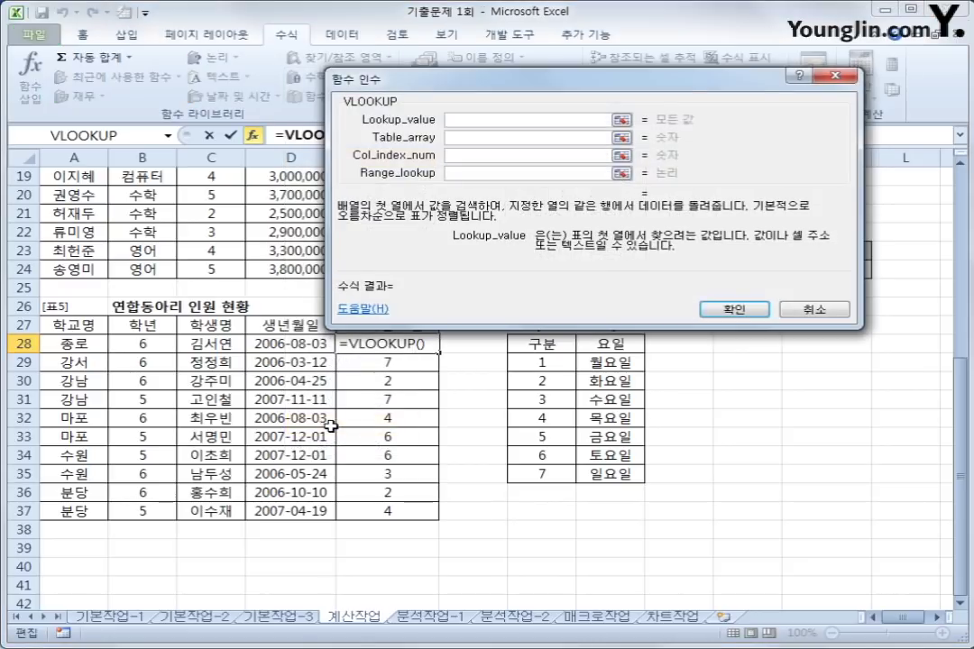
right_click(492, 120)
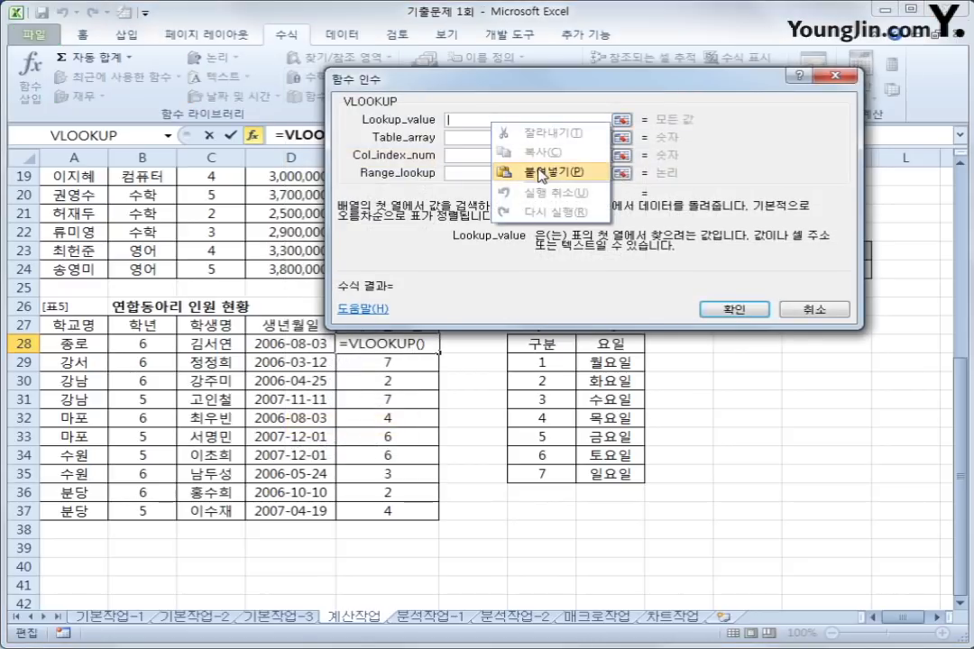
left_click(543, 170)
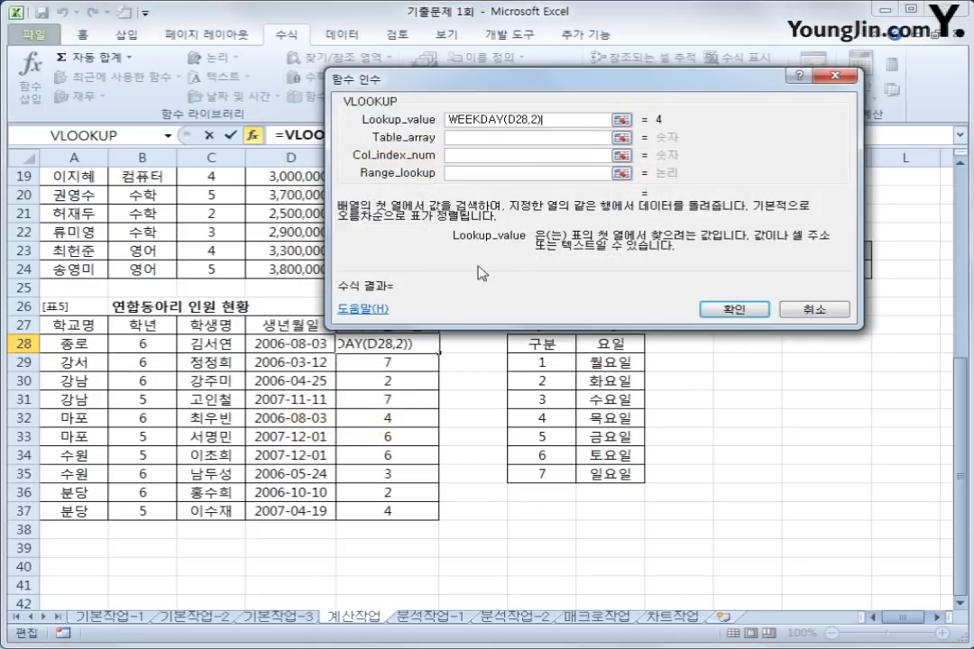
- Complete the VLOOKUP with table $G$29:$H$35, column index 2 and range lookup 0, and fill it from E28 down through E37
left_click(542, 142)
left_click_drag(542, 364, 590, 469)
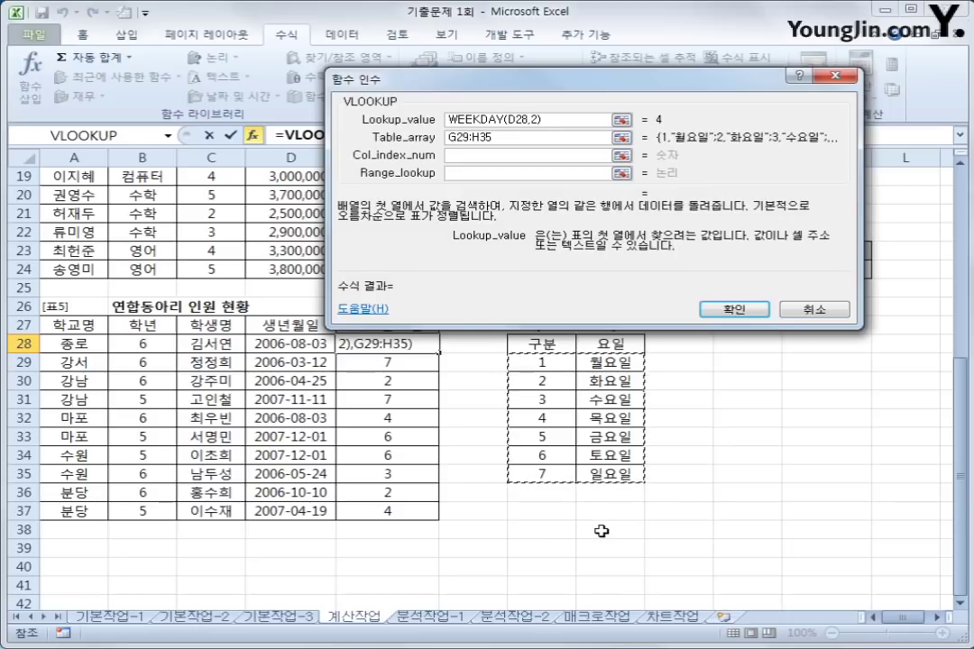
key("F4")
left_click(480, 155)
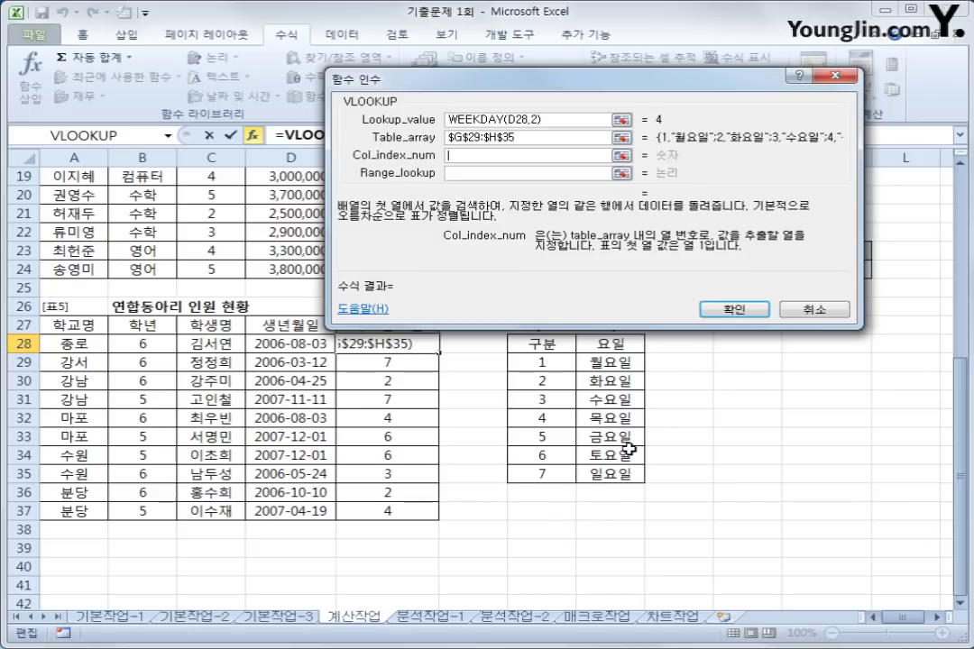
type("2")
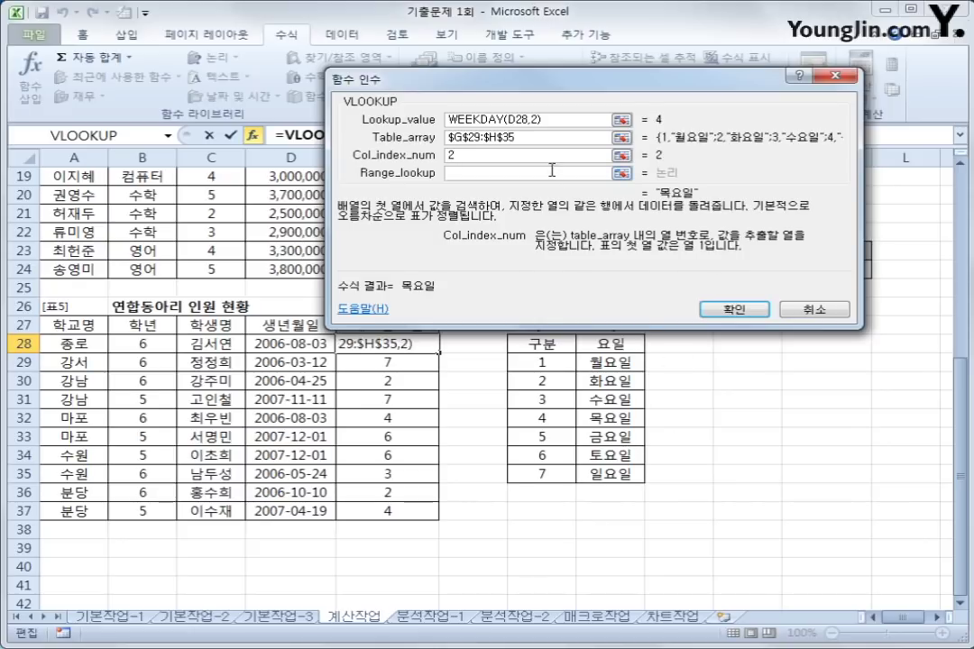
left_click(551, 172)
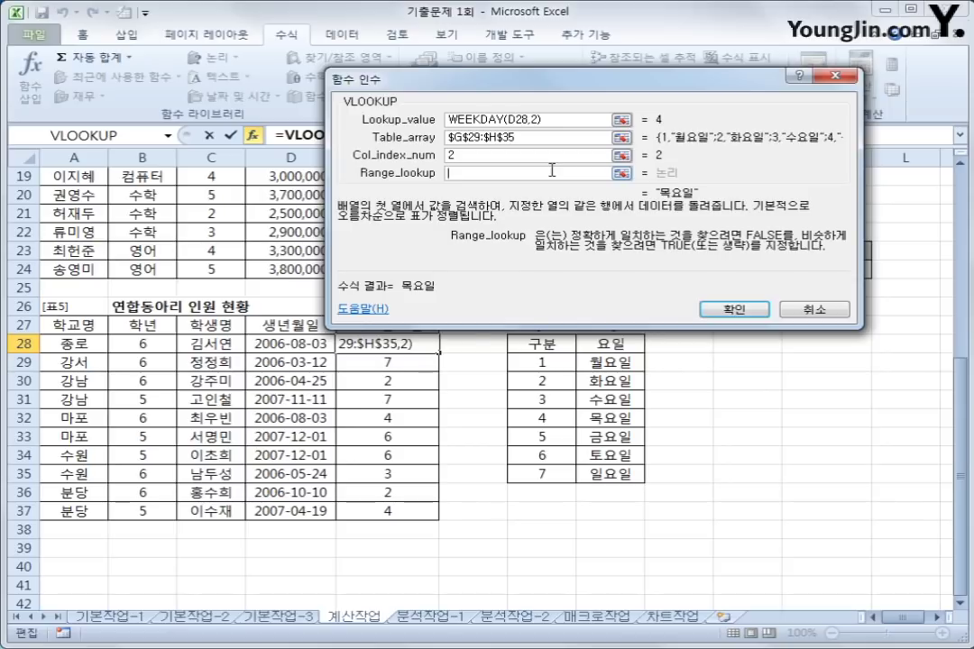
type("0")
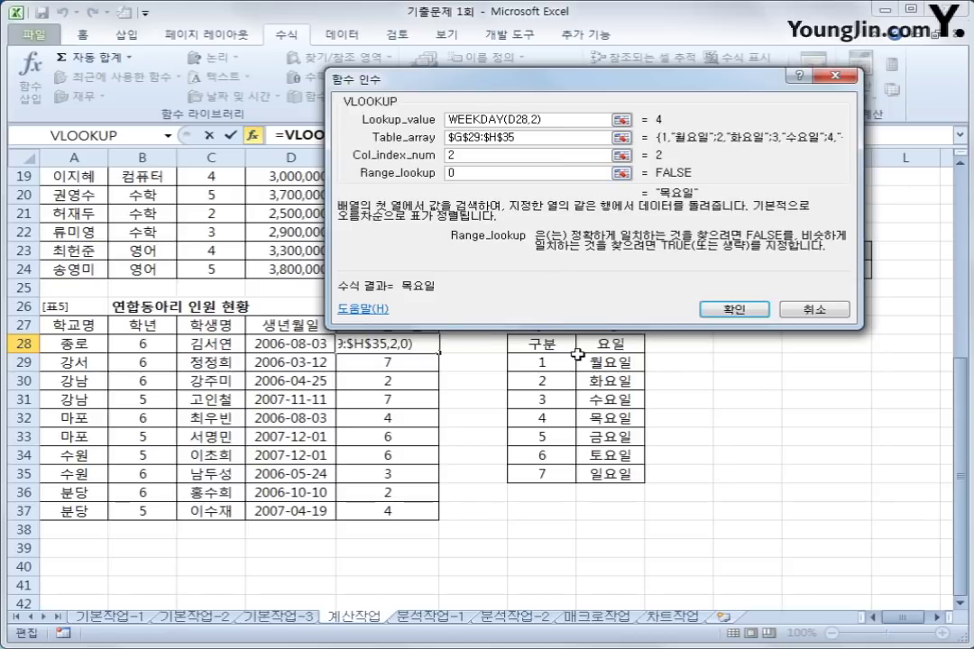
left_click(728, 310)
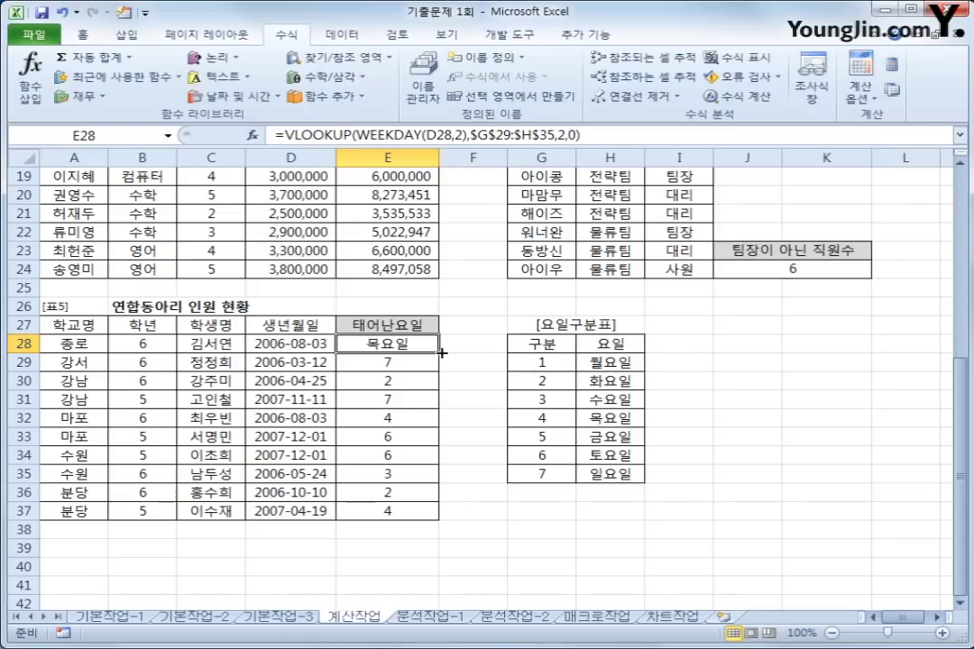
left_click_drag(439, 351, 424, 521)
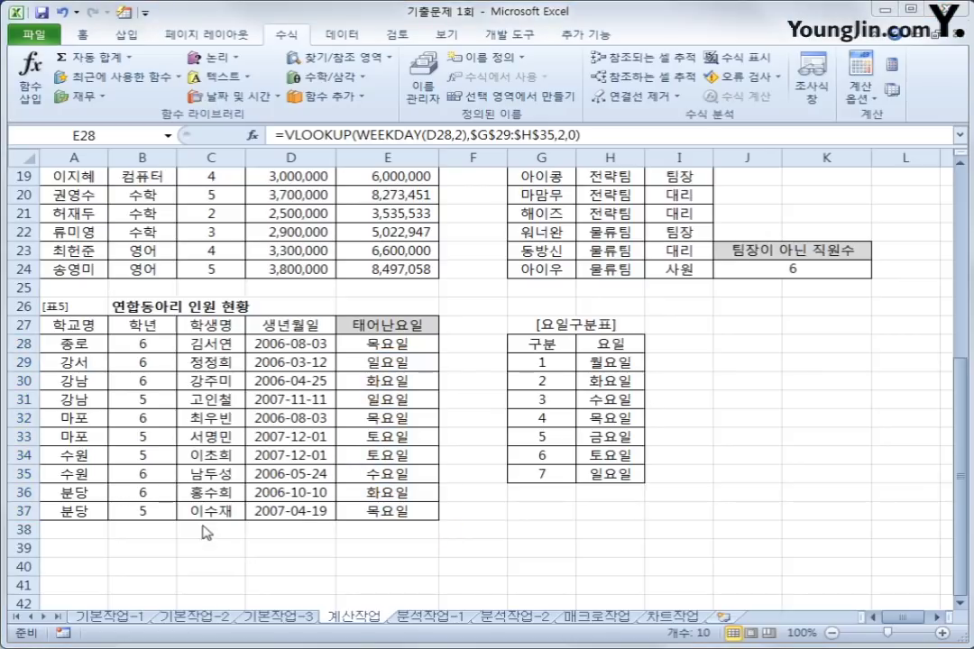
- On the 분석작업-1 sheet, sort the registration table in ascending order by 구분
left_click(437, 618)
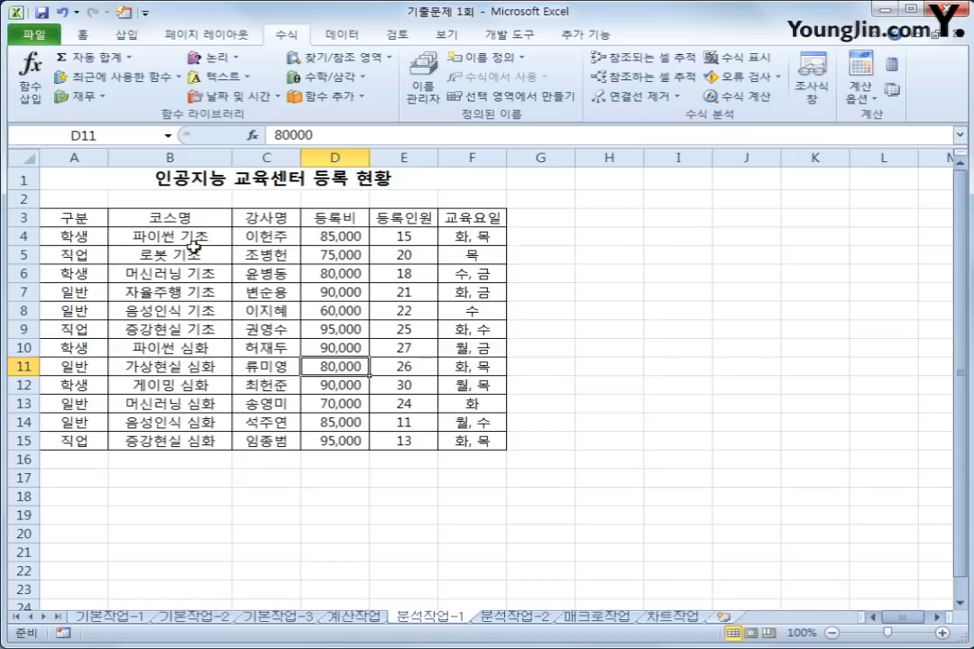
left_click(82, 216)
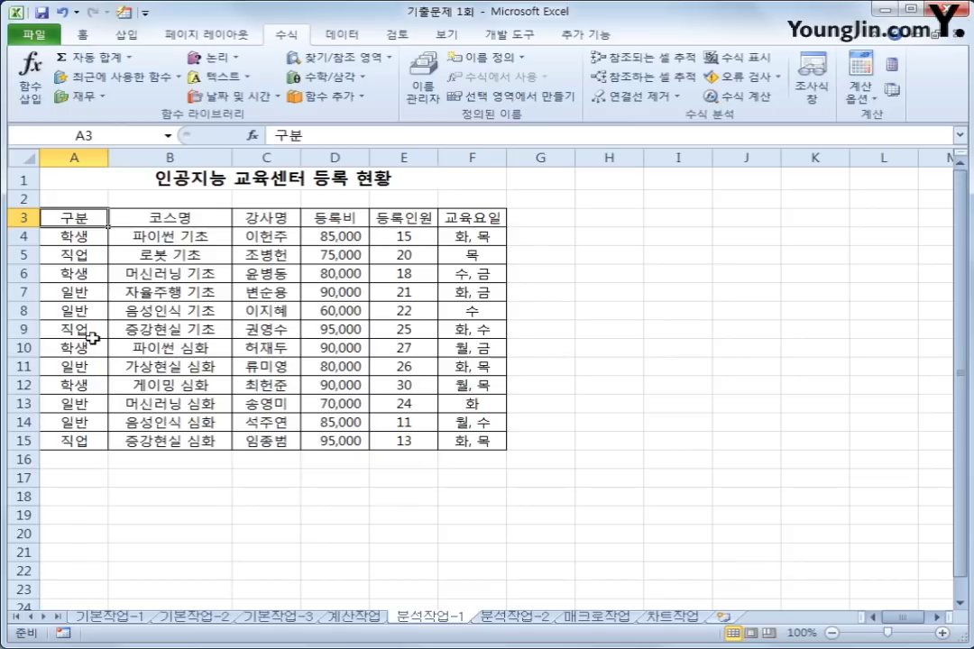
left_click(339, 34)
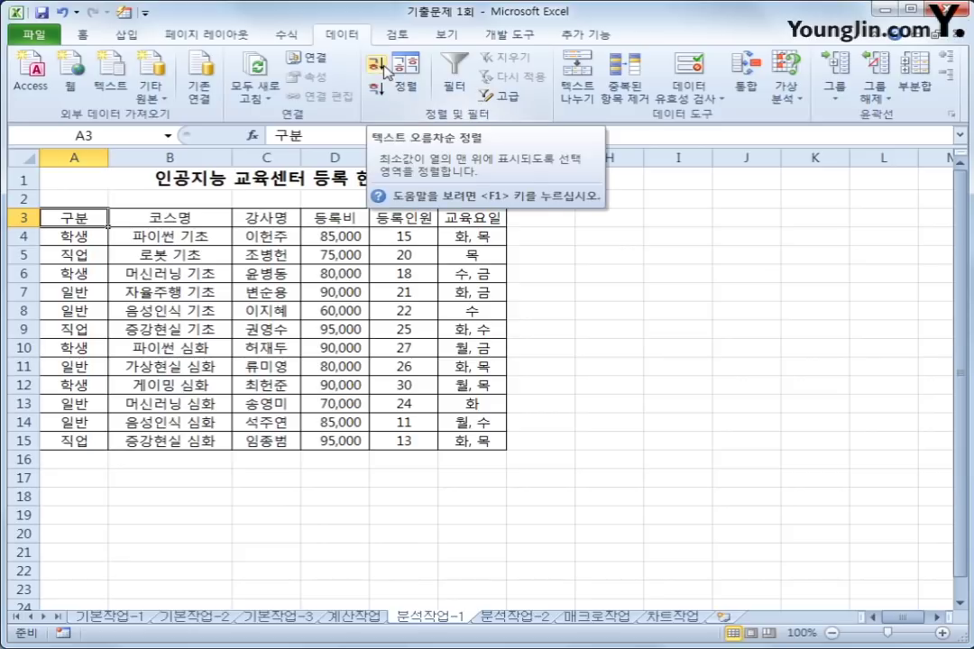
left_click(385, 70)
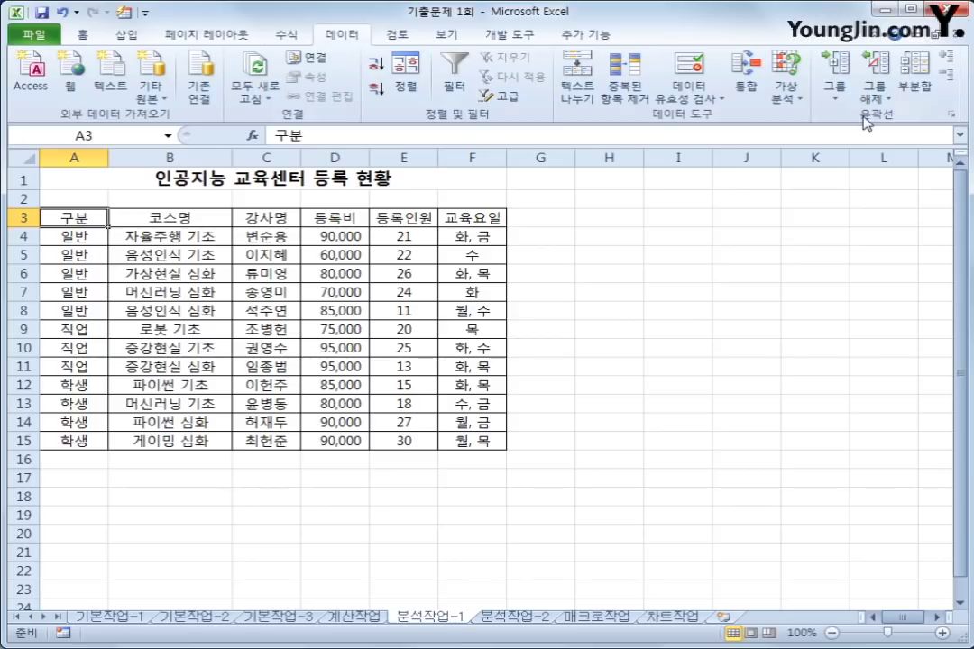
- Add a subtotal grouped by 구분 that uses 평균 on 등록비 only, leaving 교육요일 unselected
left_click(926, 85)
left_click_drag(526, 77, 685, 189)
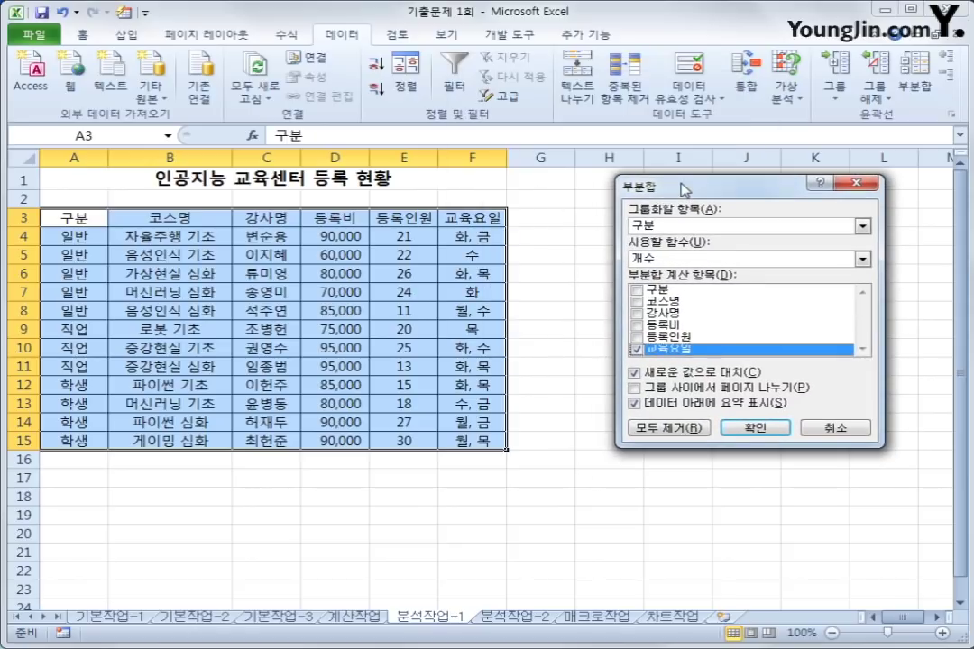
left_click(721, 257)
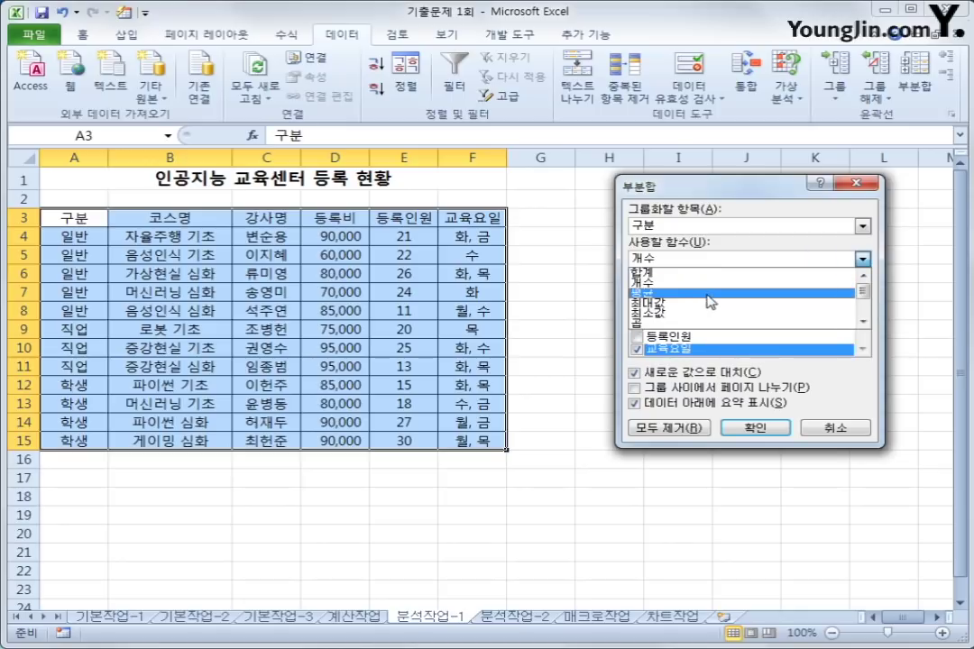
left_click(710, 293)
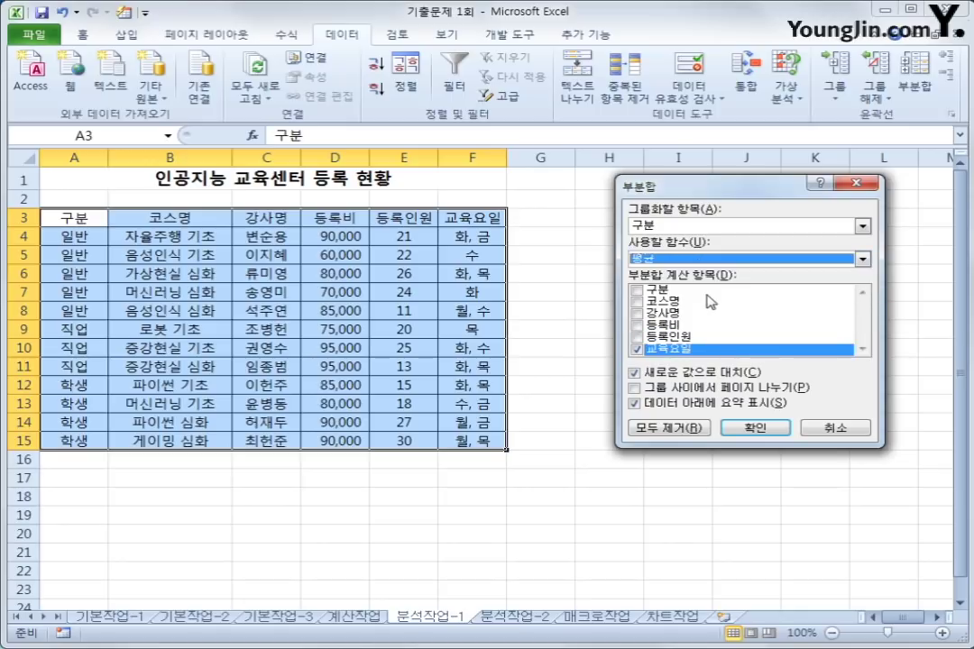
left_click(638, 352)
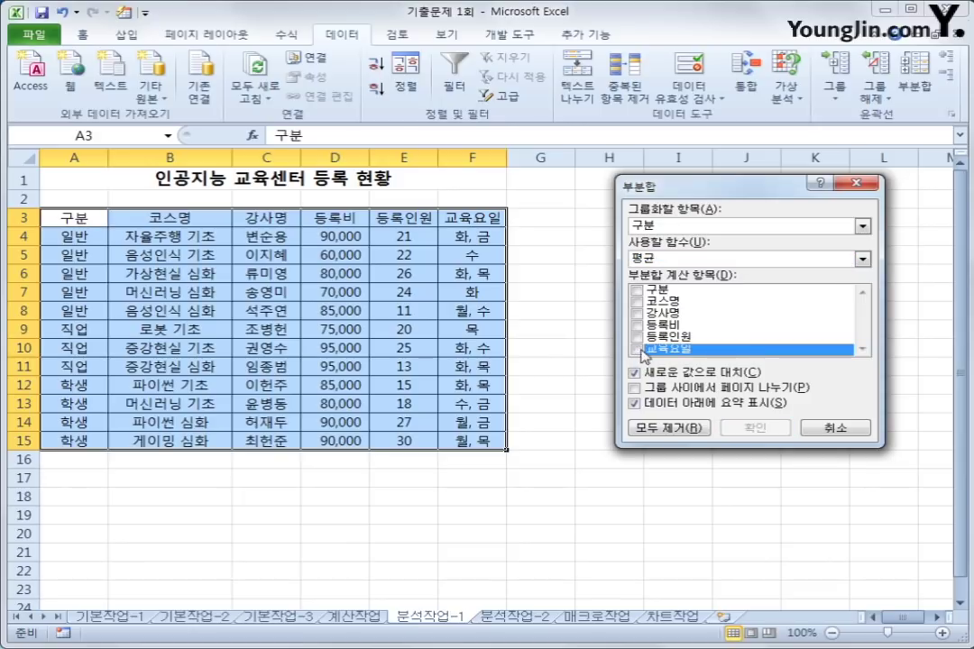
left_click(638, 327)
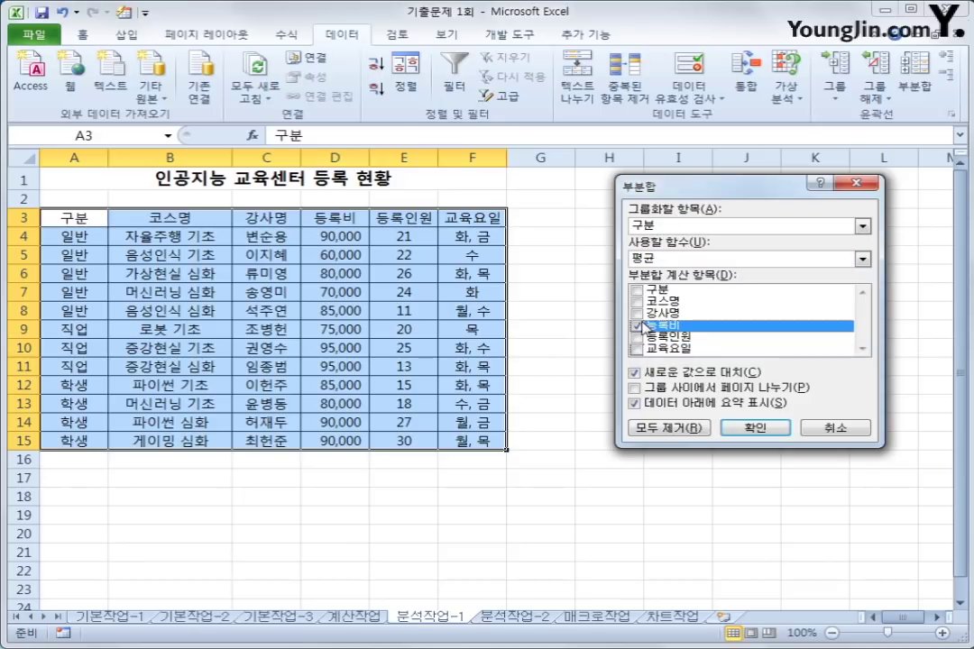
left_click(757, 427)
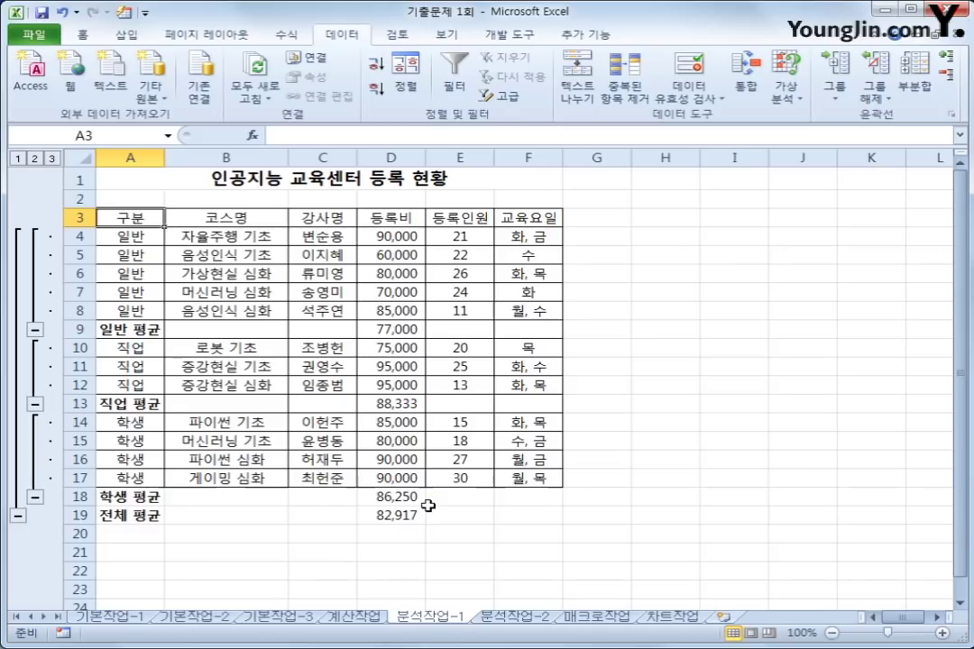
- Add a second subtotal by 구분 with 합계 on 등록인원 only, turning off replacement of the existing subtotals
left_click(915, 80)
left_click(740, 259)
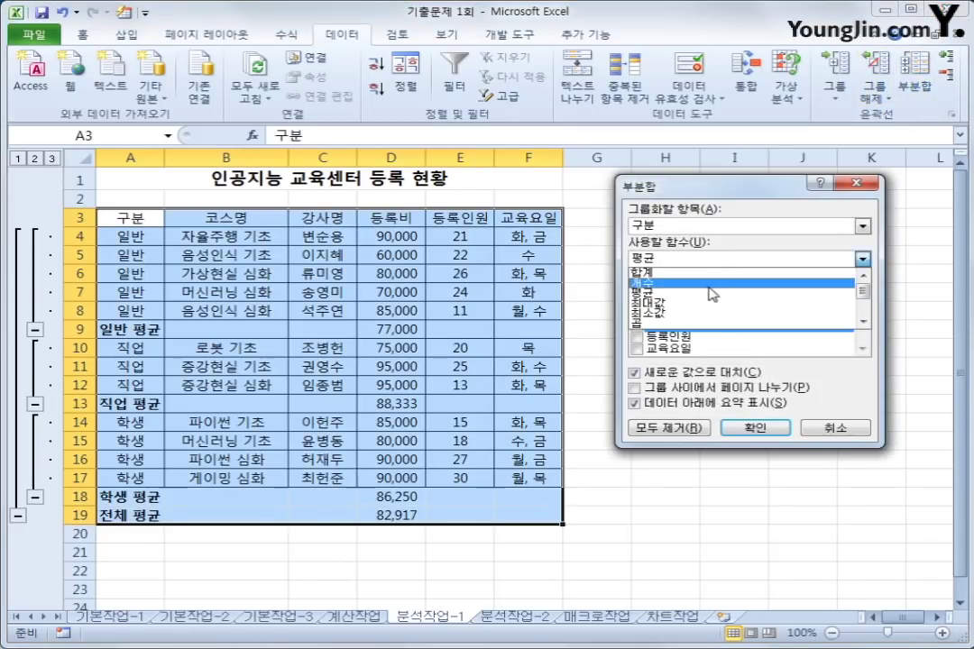
left_click(717, 272)
left_click(637, 326)
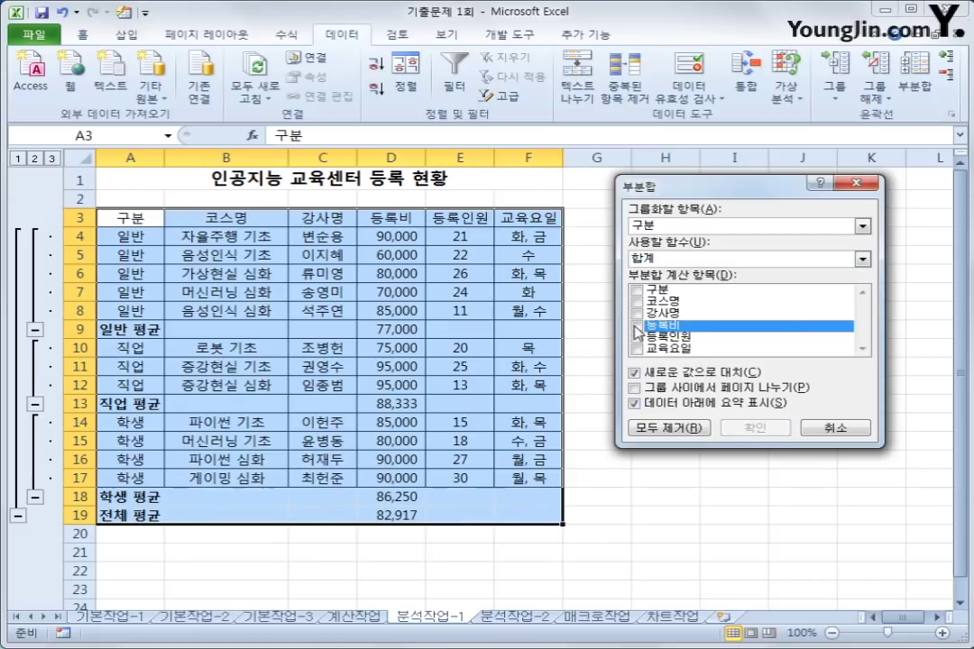
left_click(637, 337)
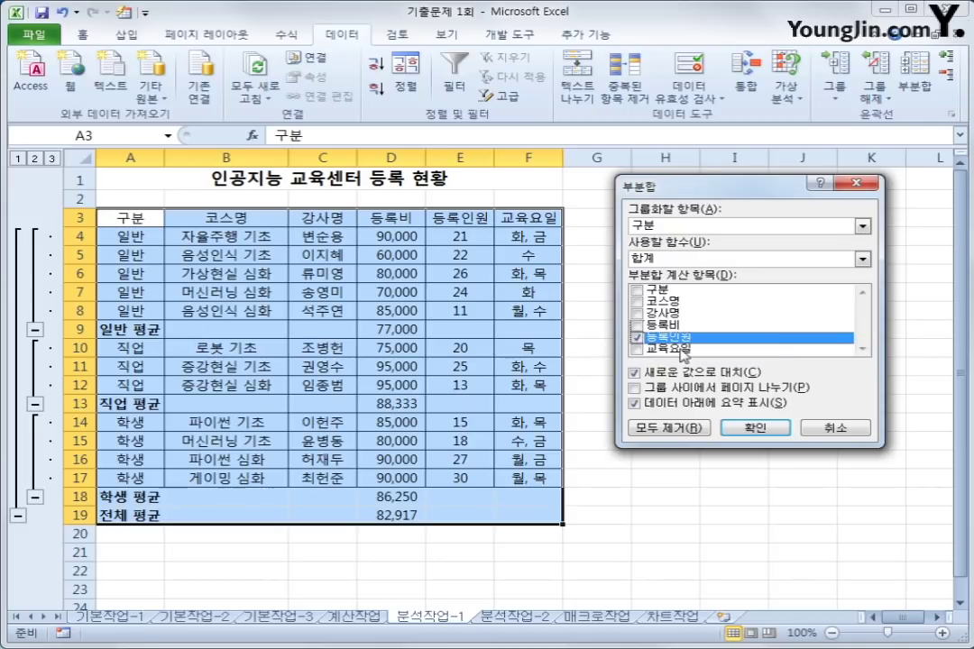
left_click(677, 376)
left_click(676, 377)
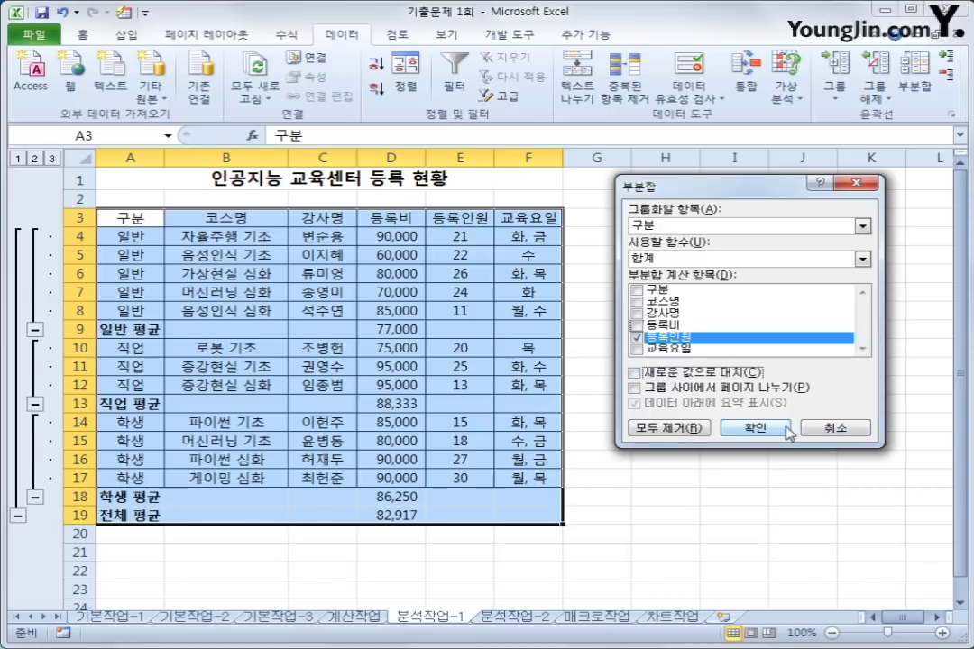
left_click(756, 428)
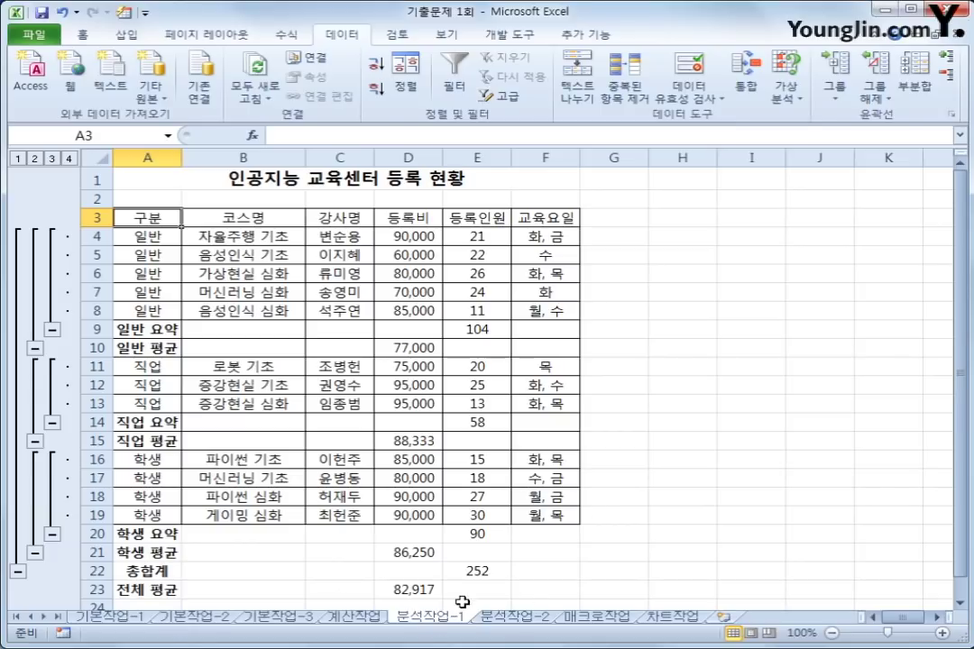
- On the 분석작업-2 sheet, run Goal Seek so formula cell E4 reaches 90000000 by changing cell D4, and keep the solution
left_click(514, 617)
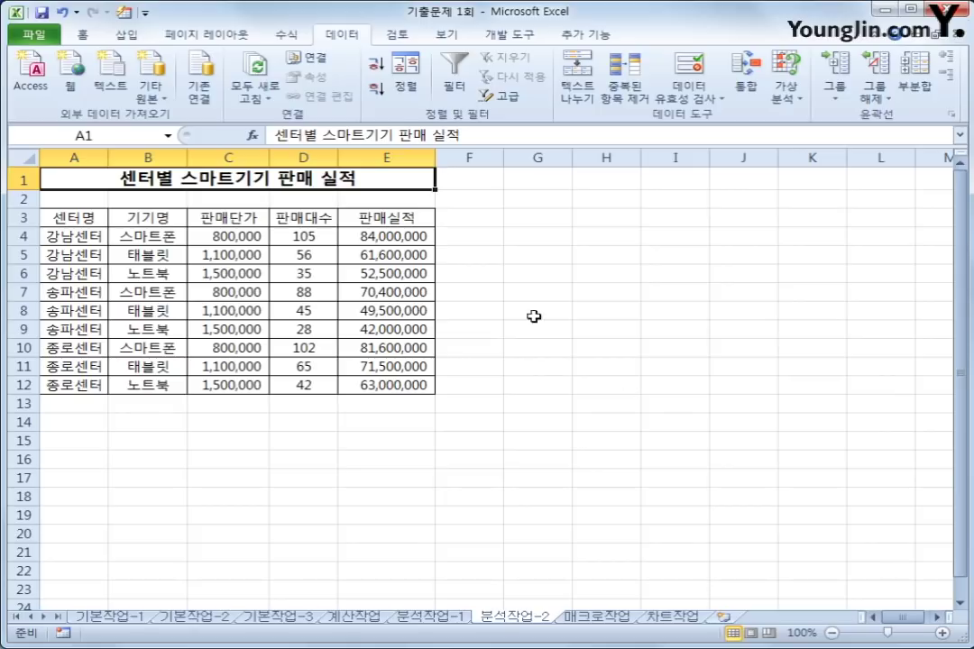
left_click(391, 237)
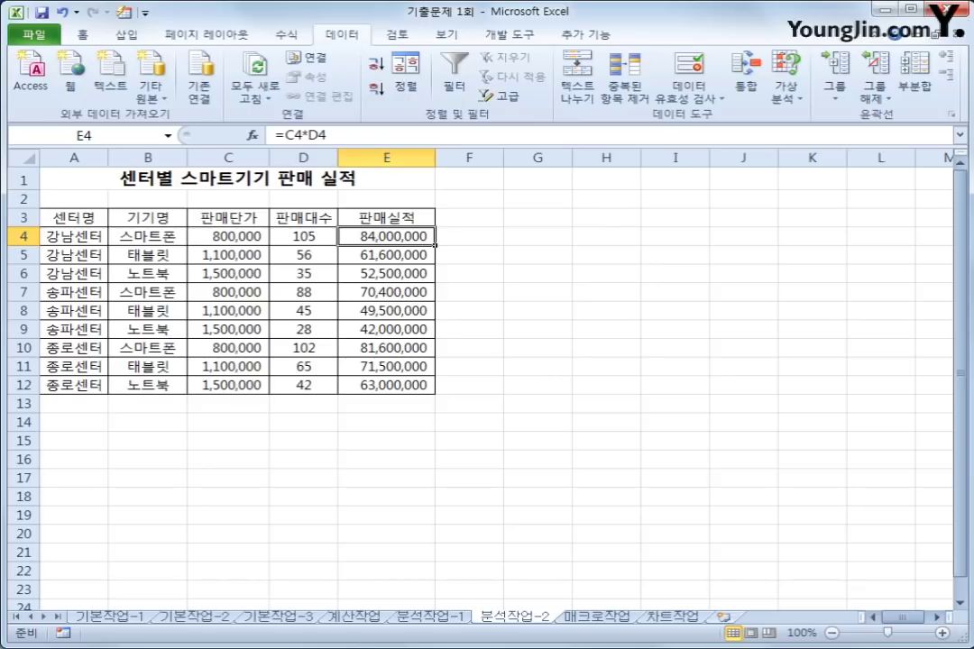
left_click(786, 99)
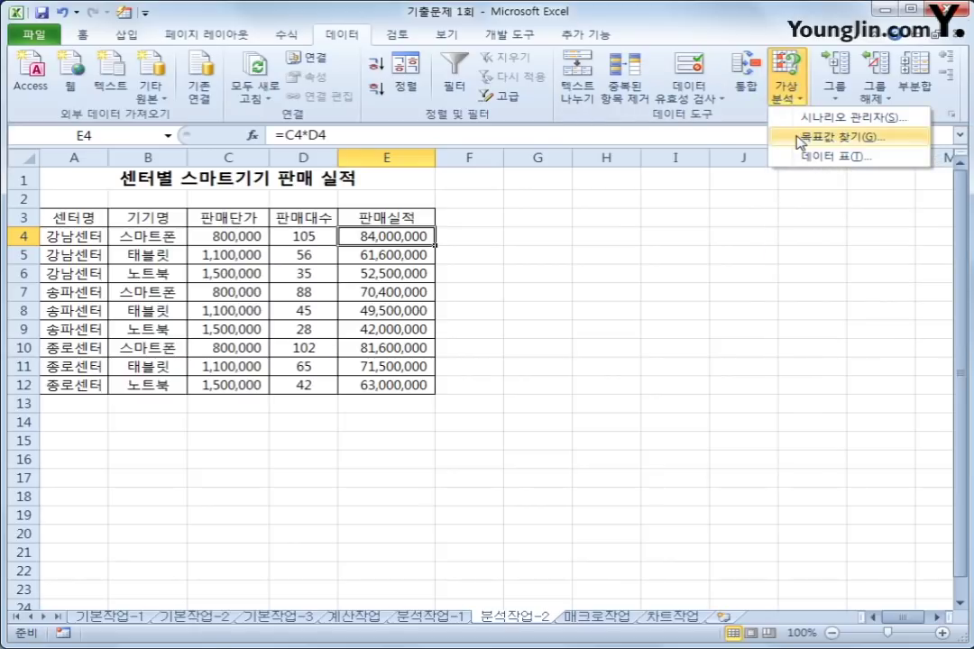
left_click(796, 138)
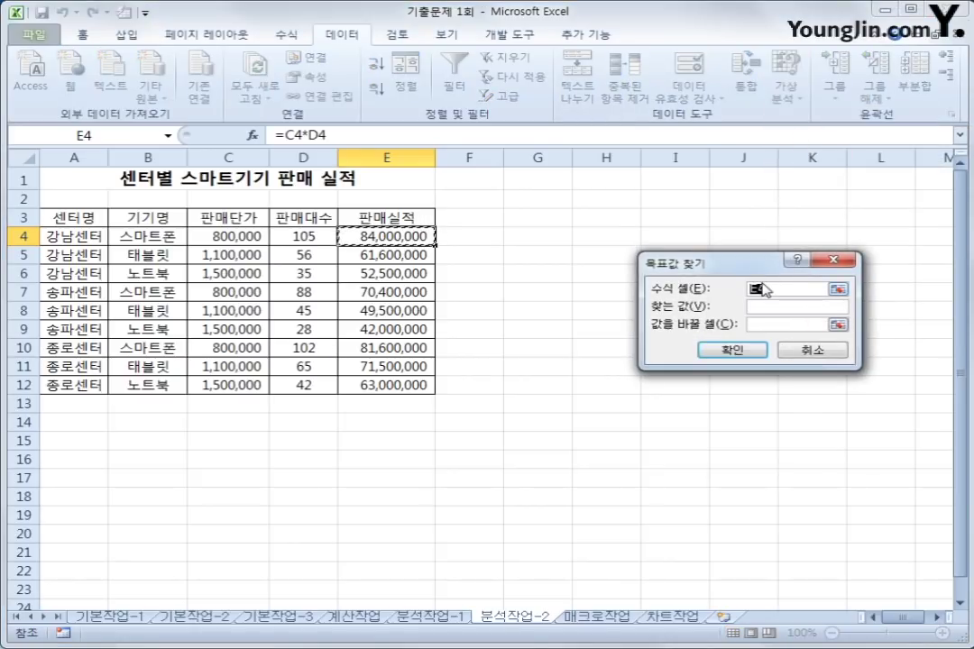
left_click(762, 306)
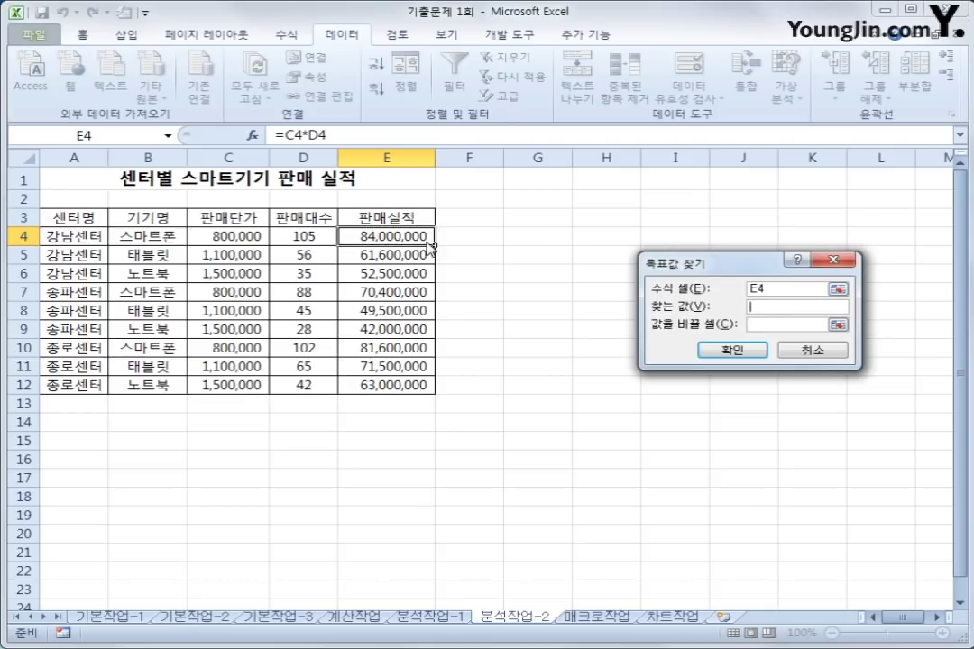
type("9000000")
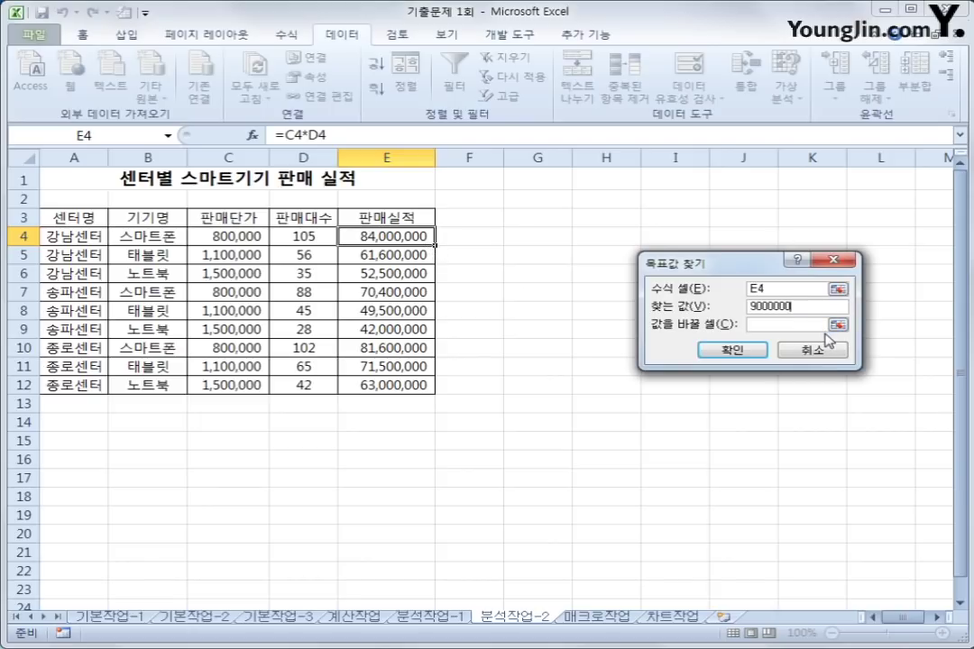
type("0")
left_click(797, 325)
left_click(311, 237)
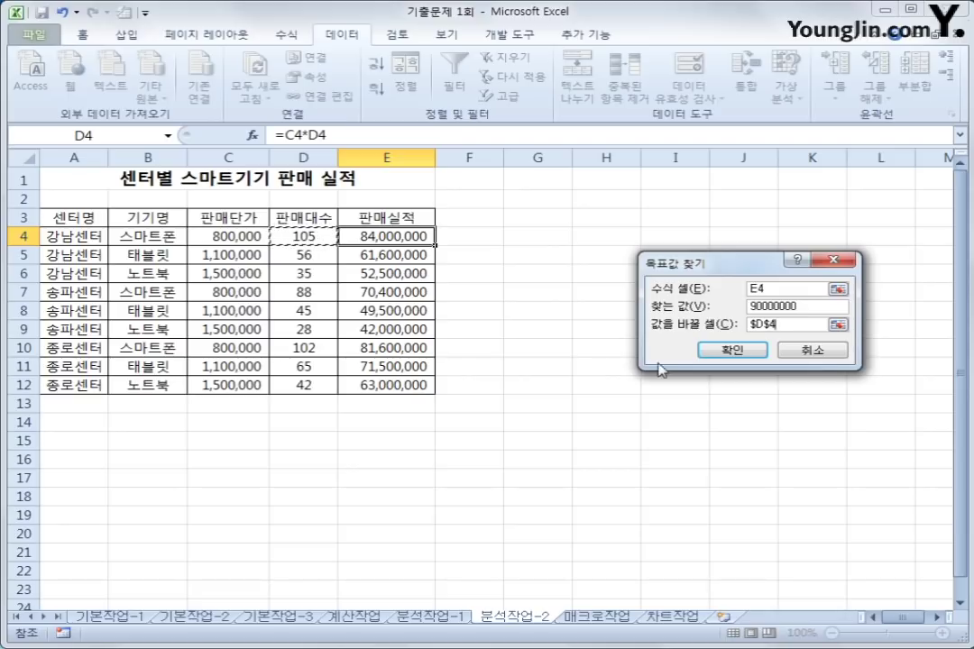
left_click(739, 352)
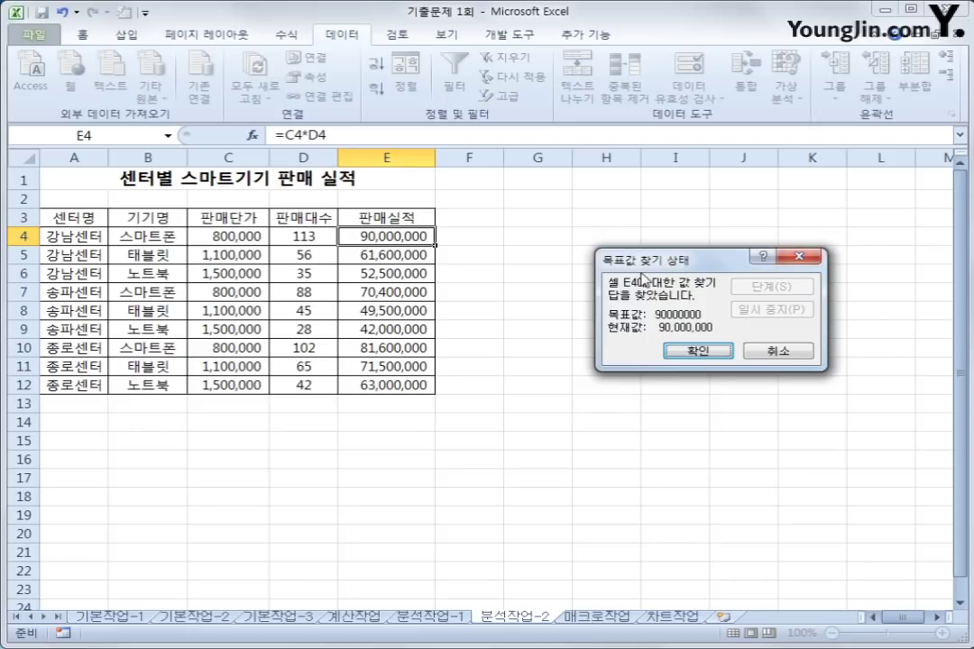
left_click(699, 350)
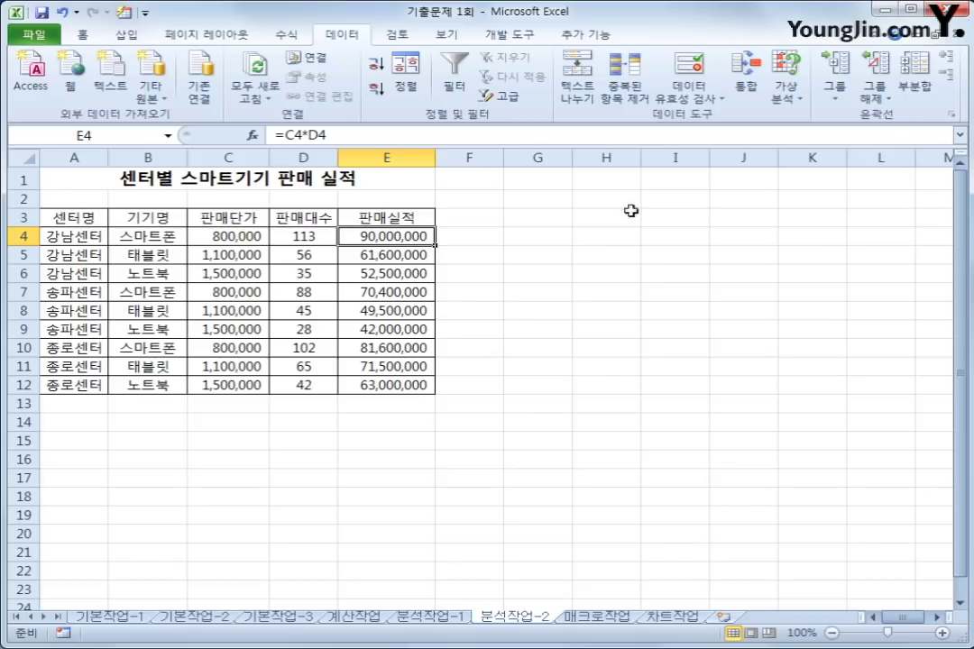
- On the 매크로작업 sheet, start recording a macro named 합계 stored in the current workbook
left_click(598, 619)
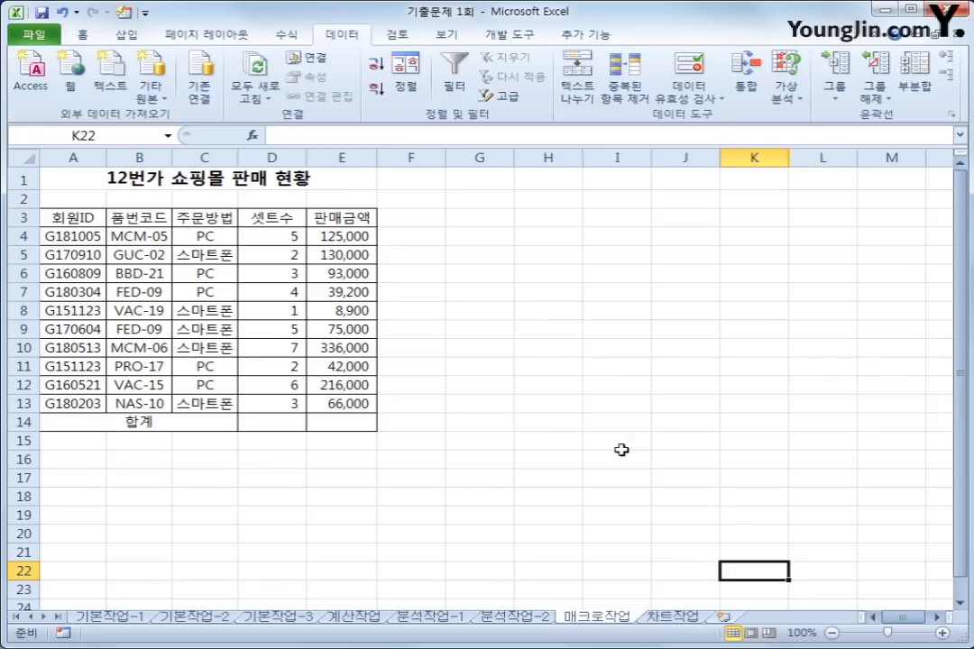
left_click(260, 424)
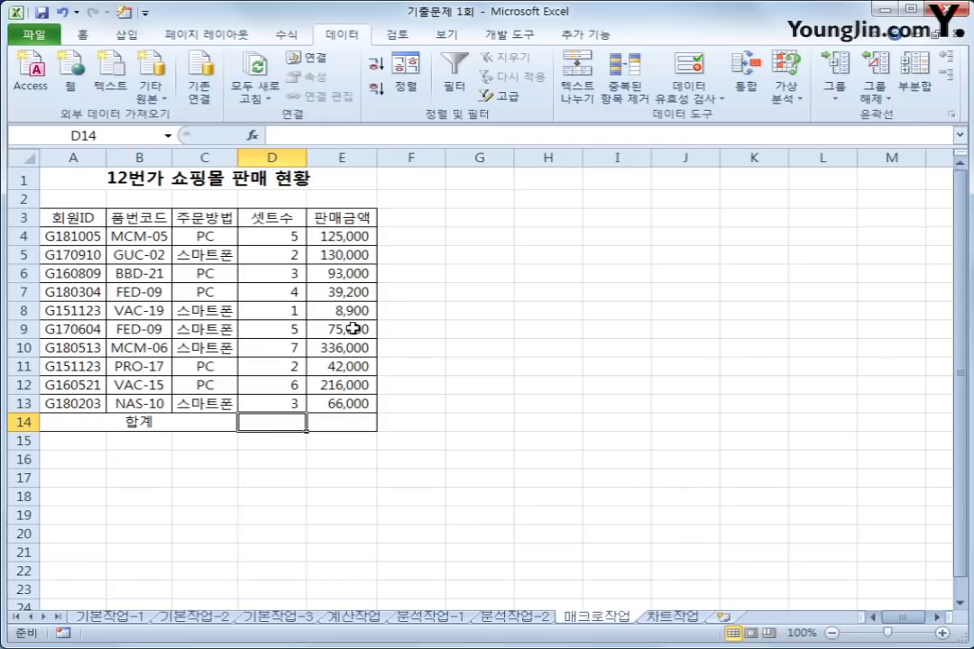
left_click(655, 311)
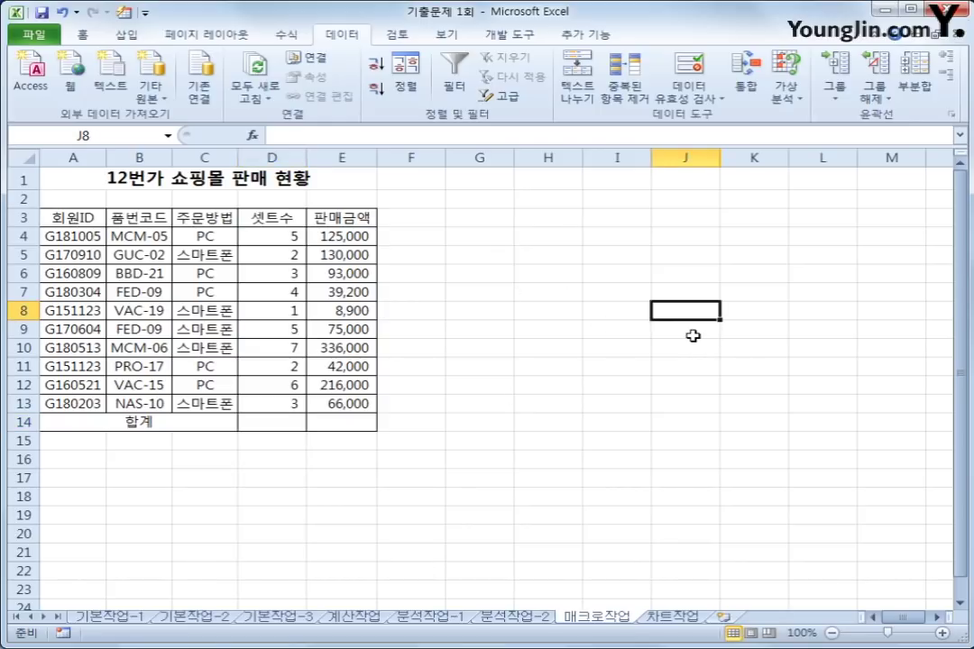
left_click(490, 38)
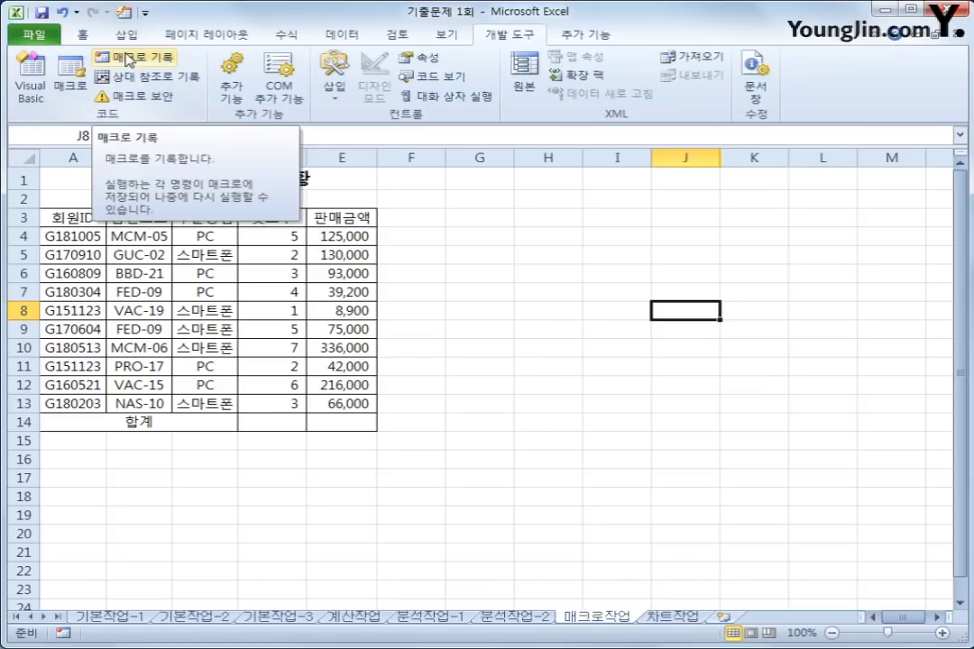
left_click(124, 58)
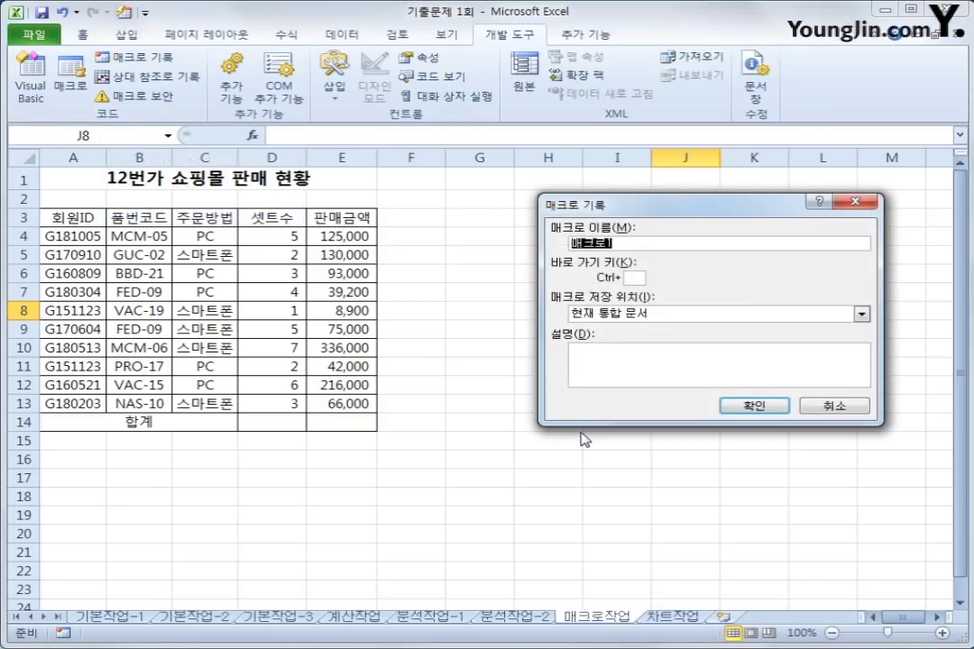
type("하ㅂ계")
left_click(753, 406)
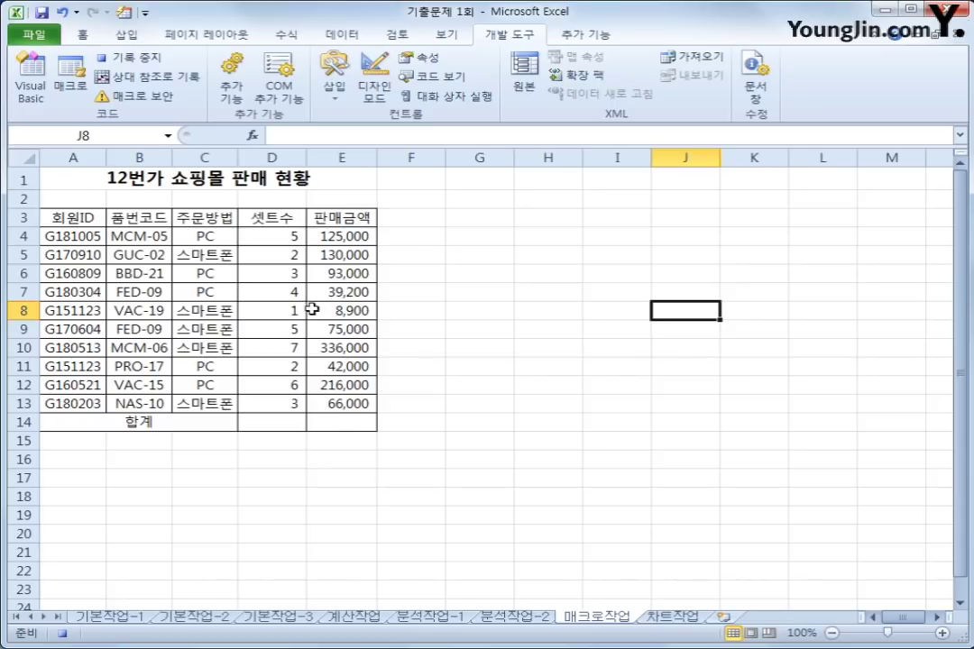
- Total the 셋트수 and 판매금액 columns into D14:E14 by applying AutoSum to D4:E14
left_click(275, 236)
left_click_drag(275, 236, 328, 421)
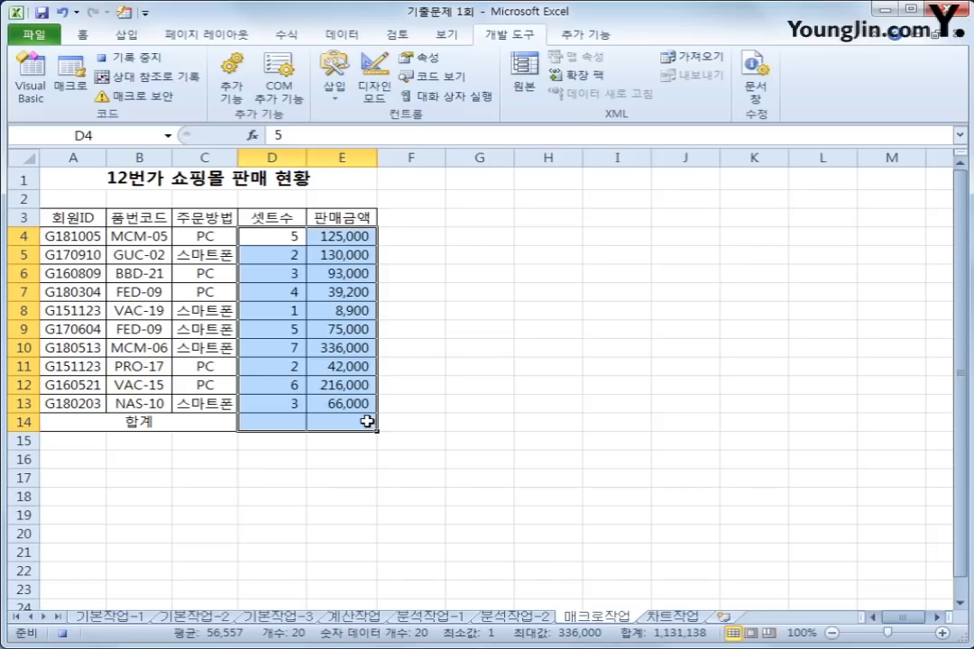
left_click(279, 36)
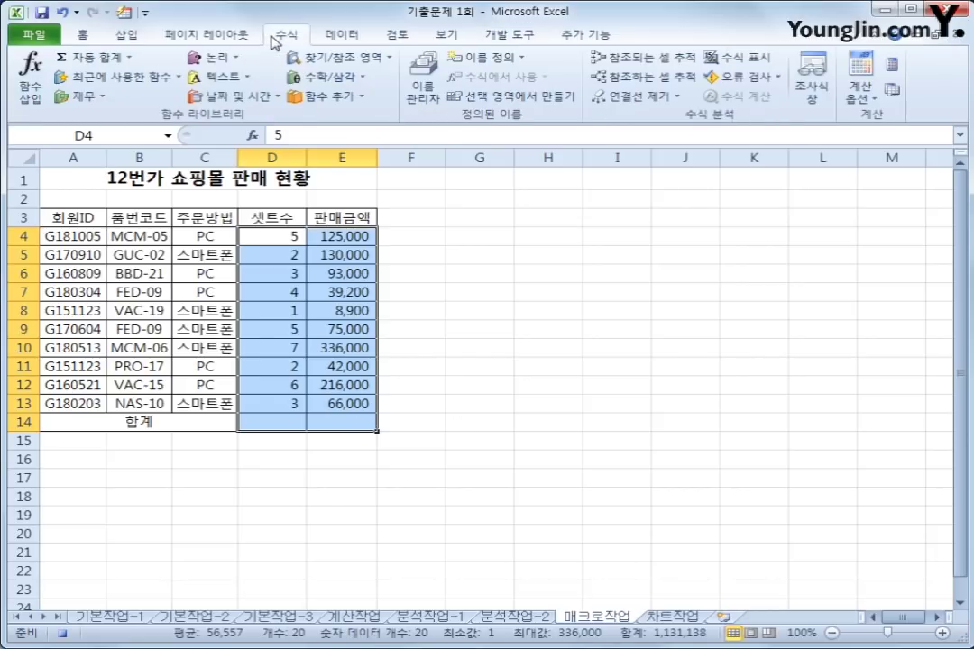
left_click(77, 57)
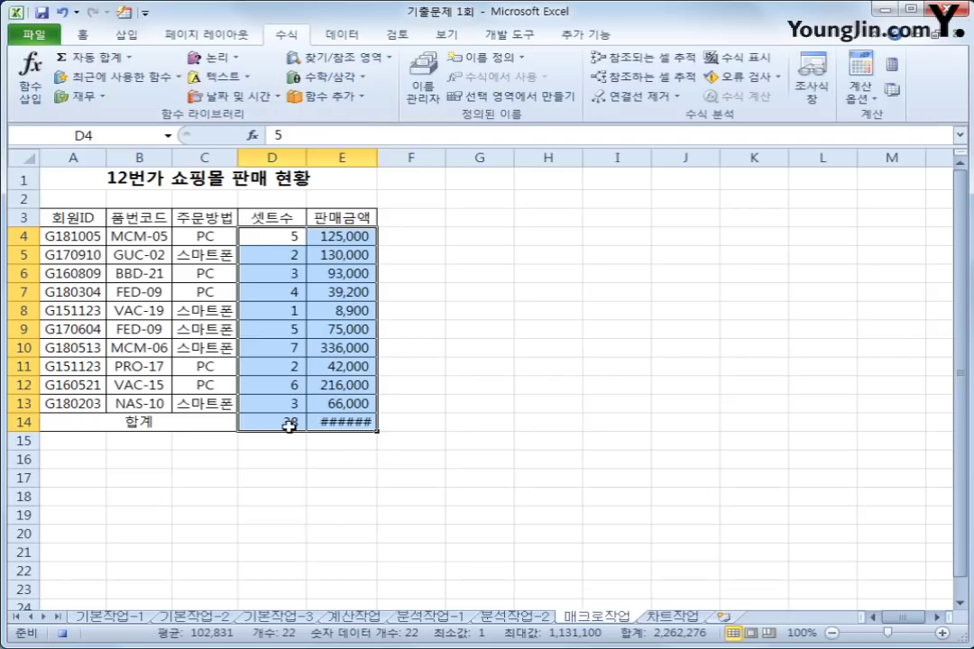
- Autofit column E to its contents and stop recording the 합계 macro
left_click(345, 422)
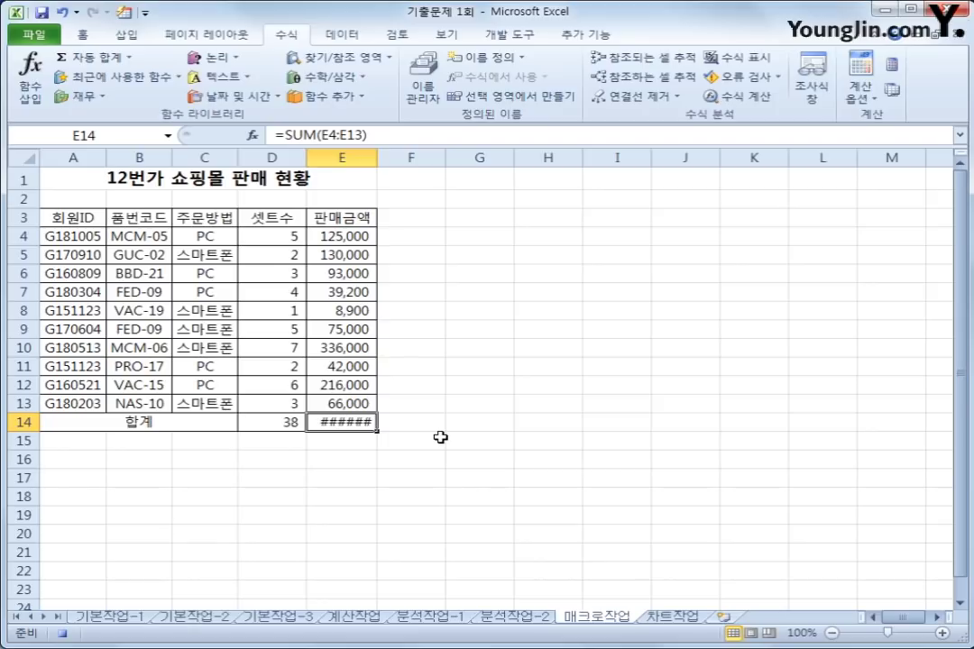
double_click(378, 158)
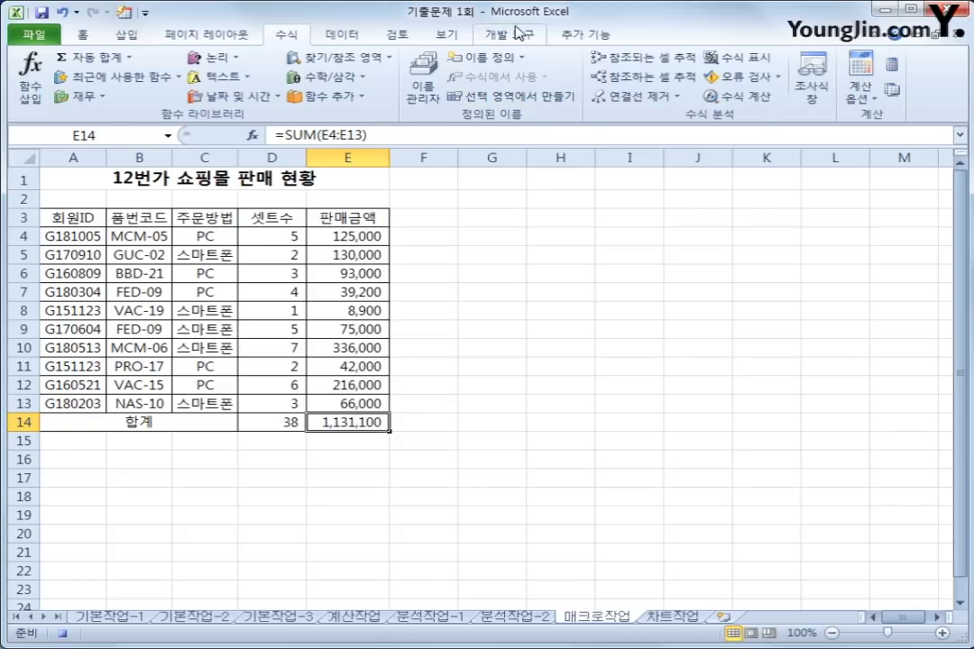
left_click(517, 34)
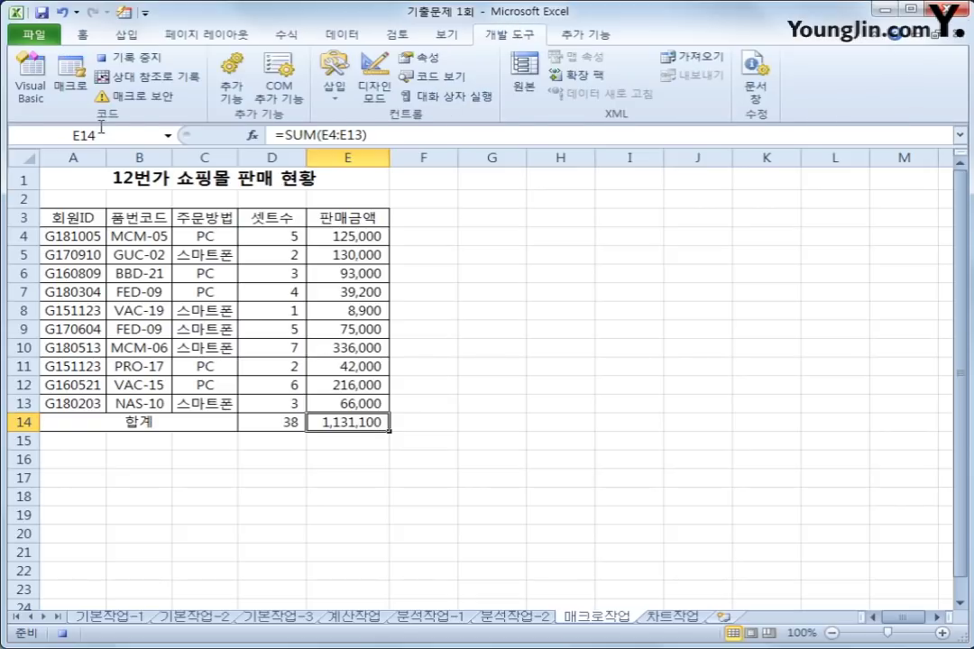
left_click(124, 60)
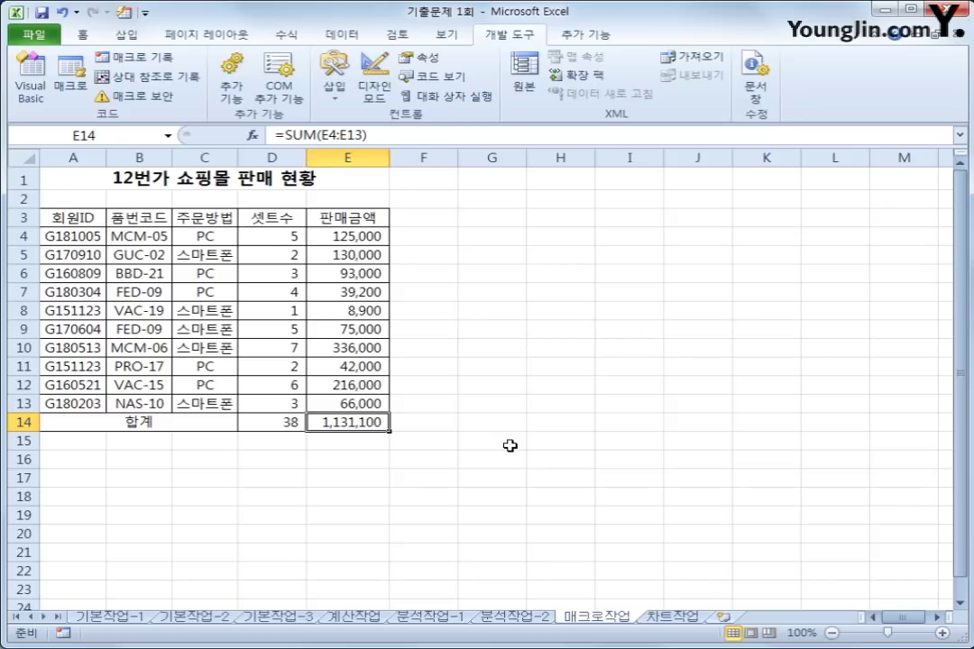
left_click(511, 445)
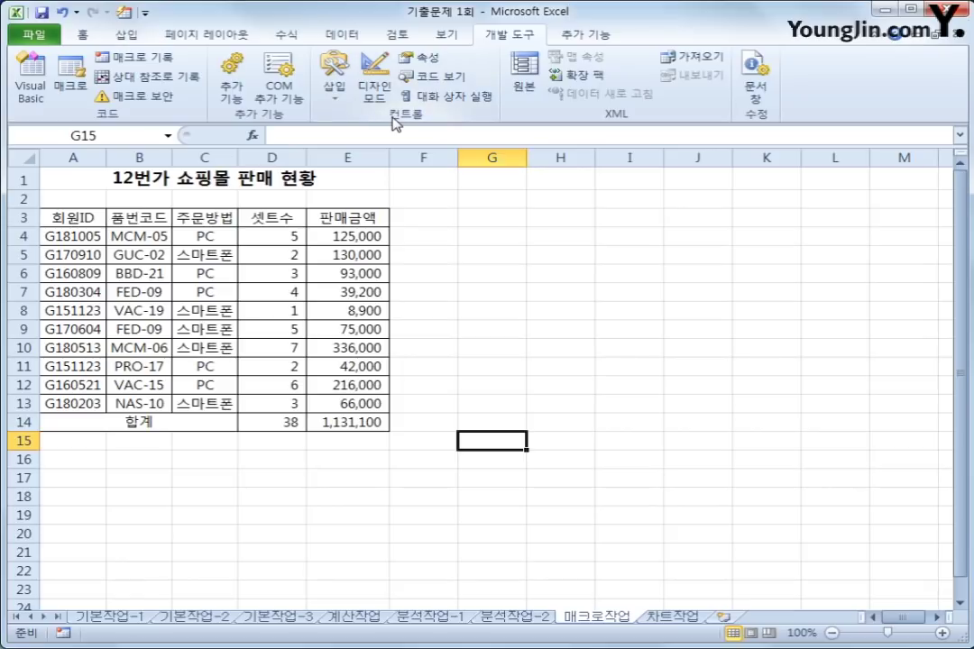
- Insert a form-control button covering G3:H5, assigned to the 합계 macro and labelled 합계
left_click(336, 90)
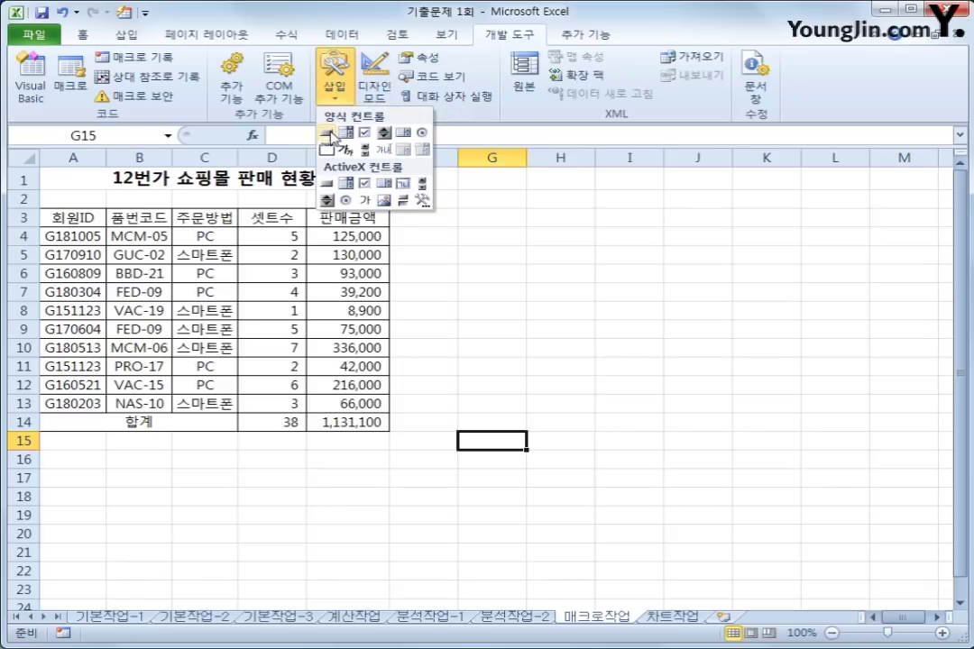
left_click(330, 134)
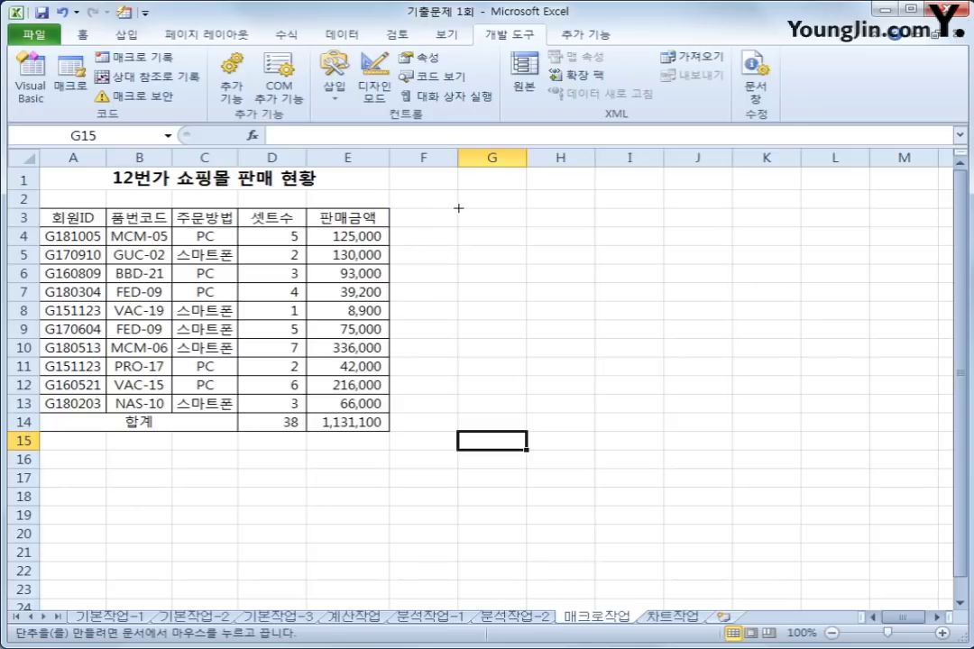
left_click_drag(458, 208, 566, 261)
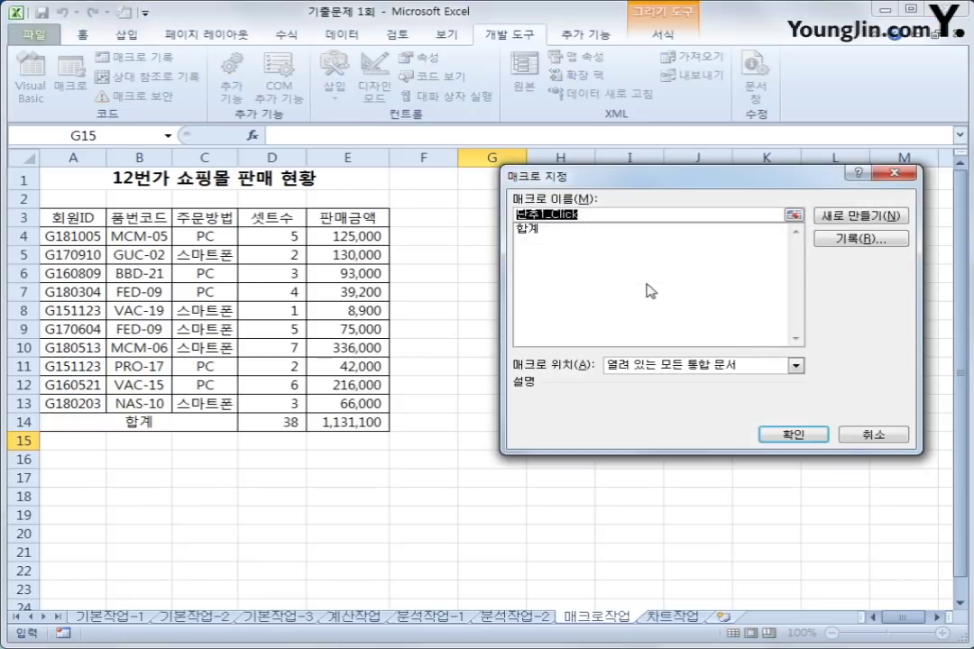
left_click_drag(640, 188, 585, 300)
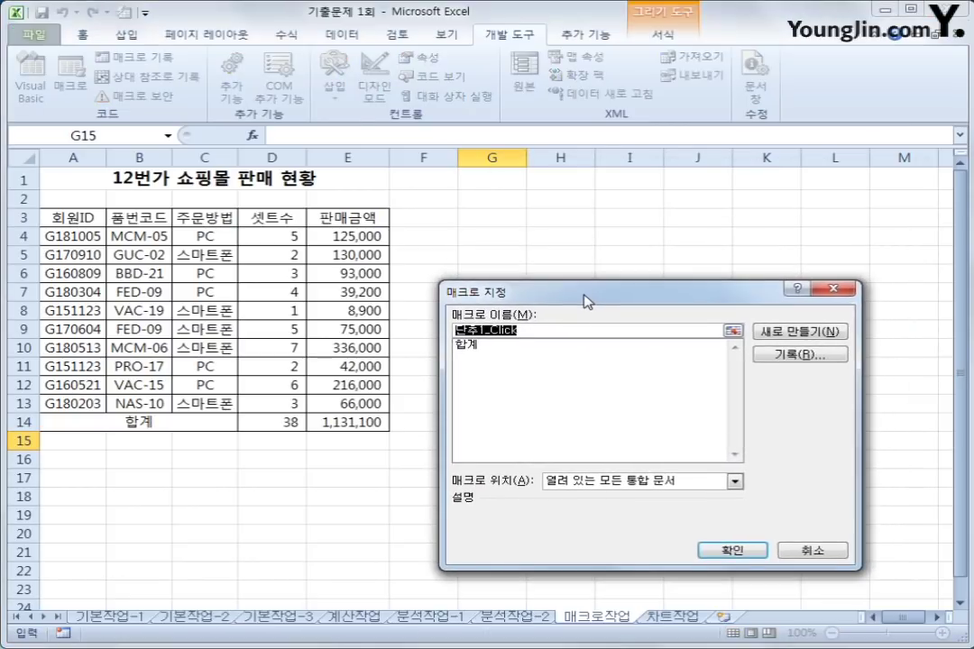
left_click(515, 349)
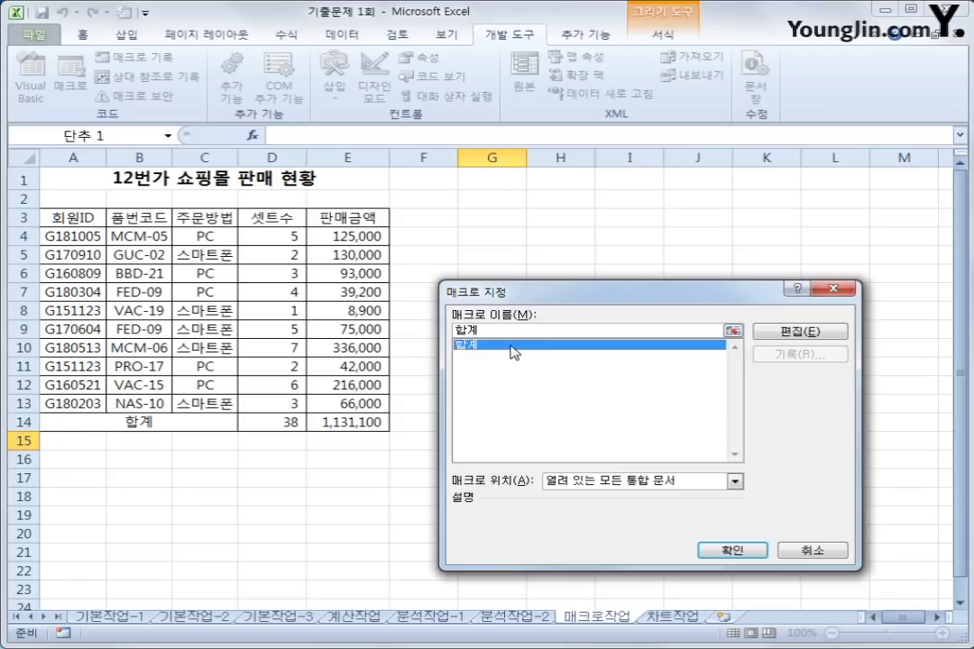
left_click(725, 548)
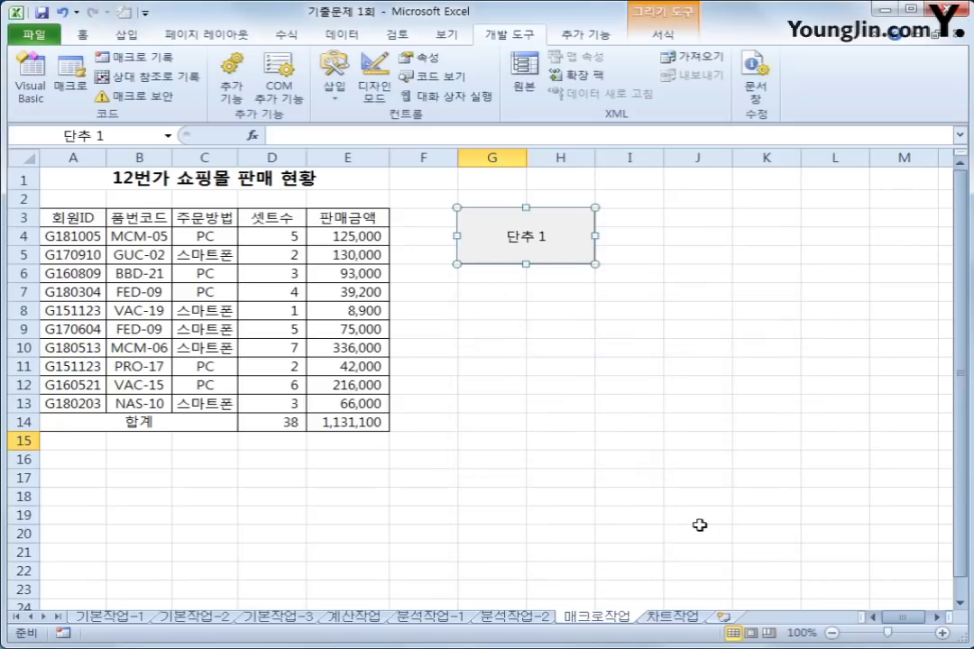
type("합계")
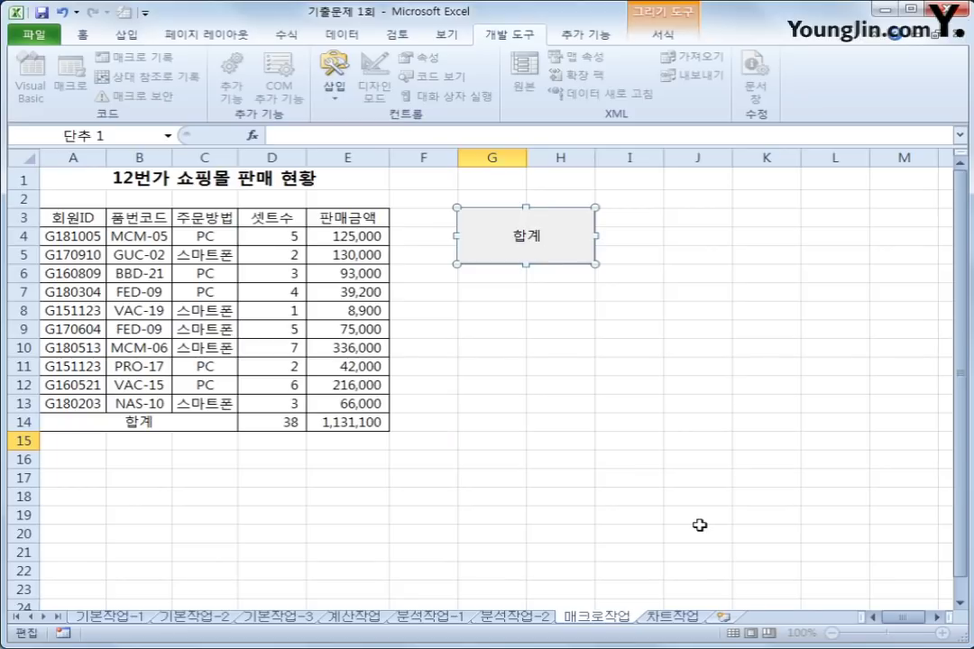
left_click(700, 524)
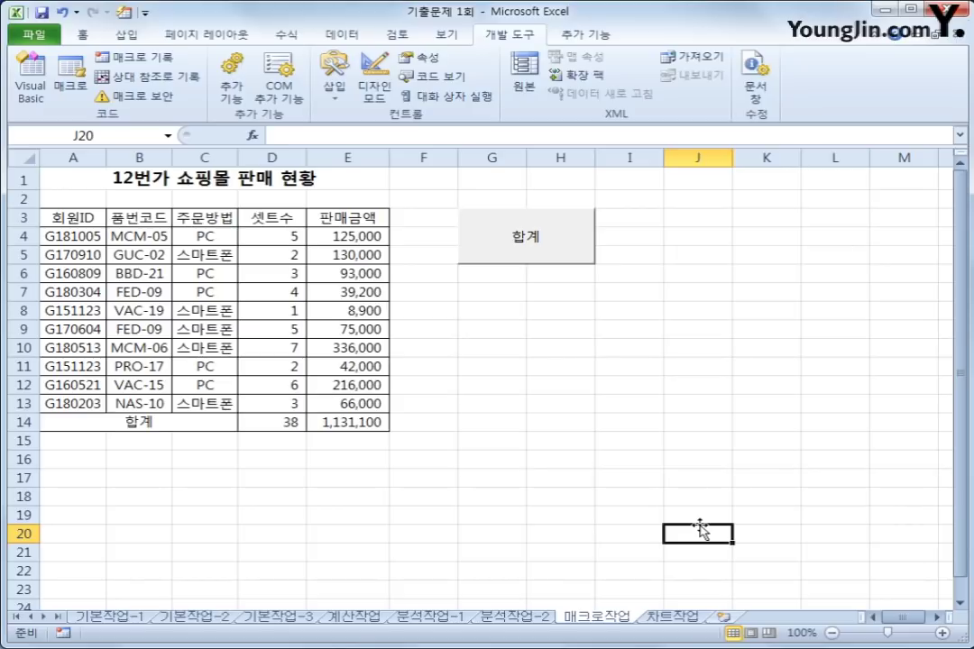
- Start recording a macro named 서식 stored in the current workbook
left_click(647, 435)
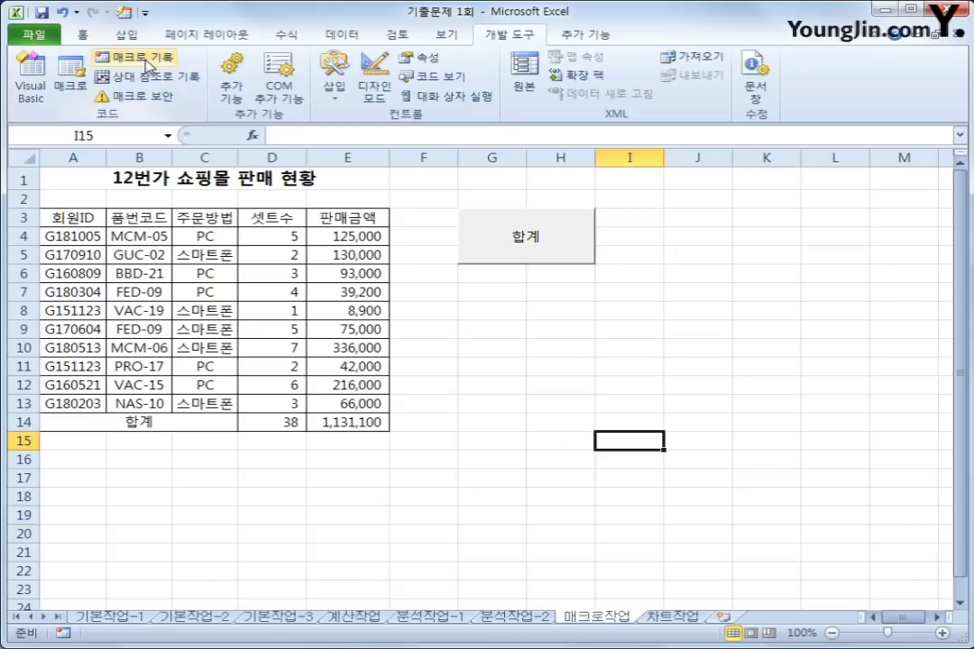
left_click(146, 61)
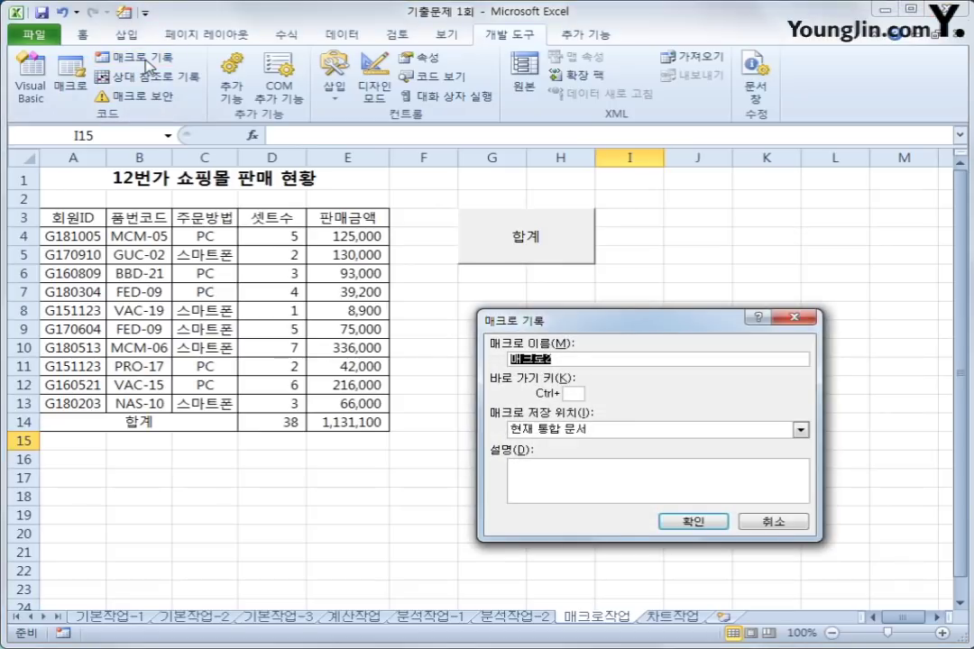
type("서식")
left_click(683, 523)
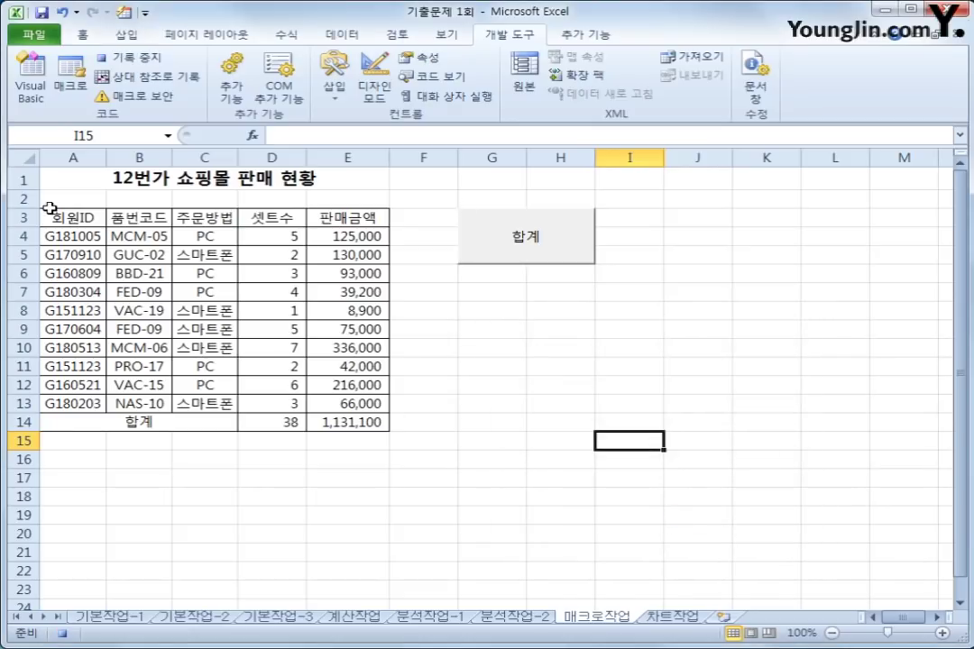
- Fill the header cells A3:E3 and the merged 합계 cell A14 with yellow, and stop recording the 서식 macro
left_click_drag(50, 213, 353, 218)
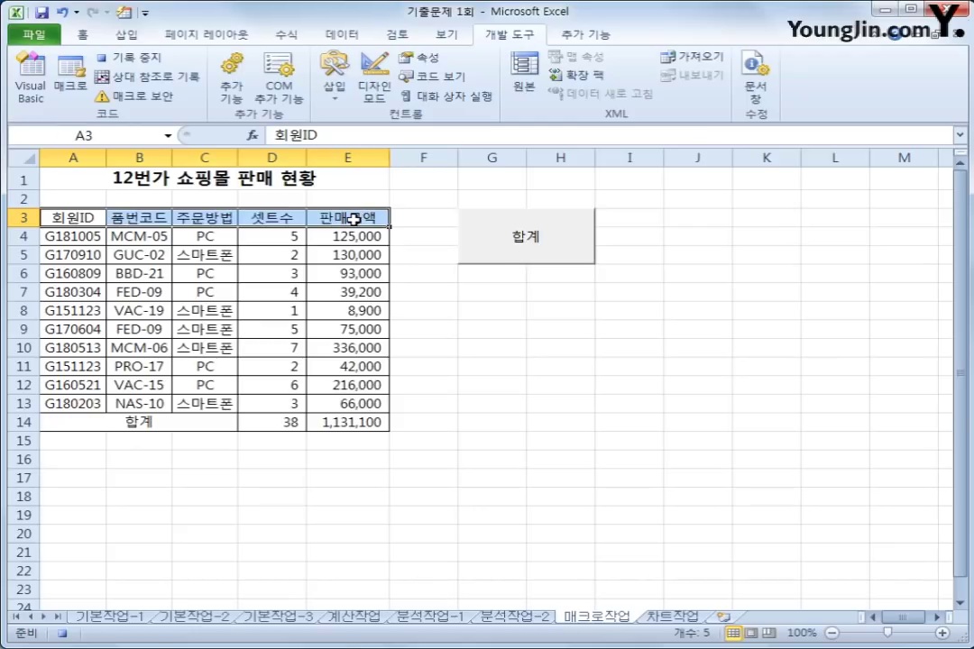
left_click(110, 425, "ctrl")
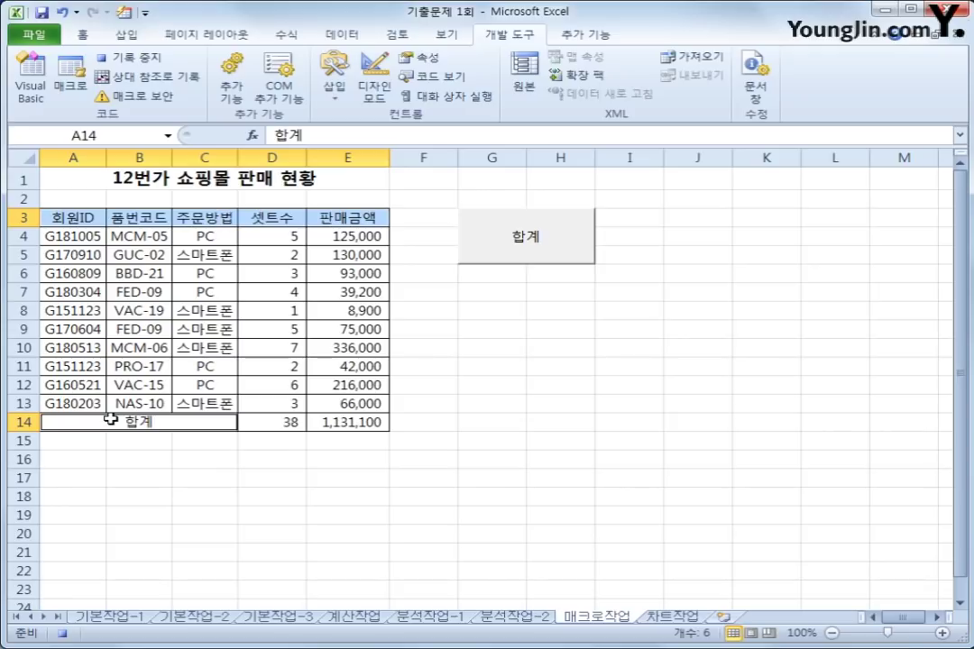
left_click(83, 34)
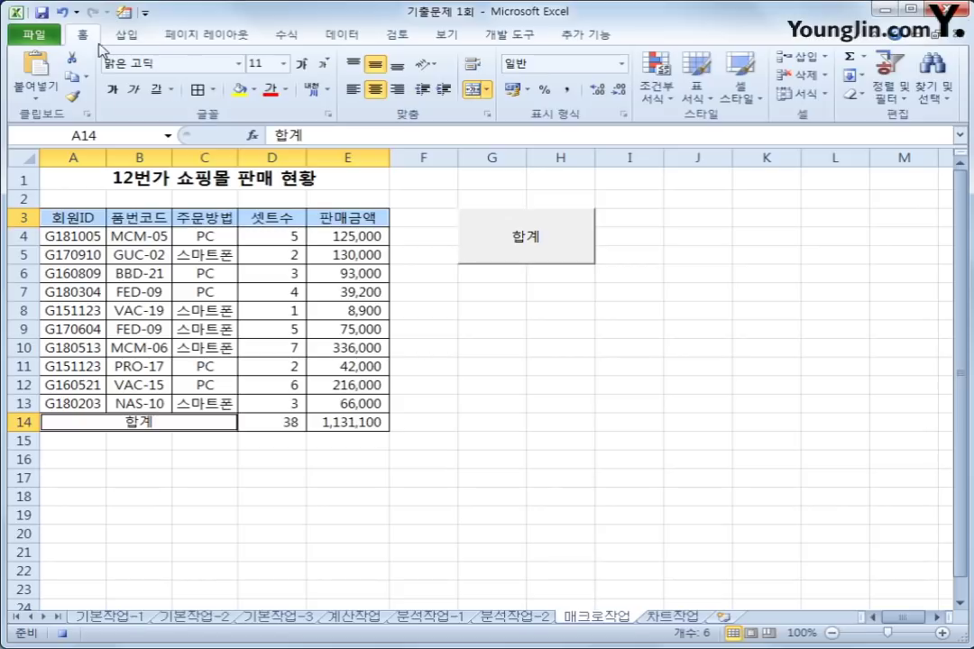
left_click(255, 89)
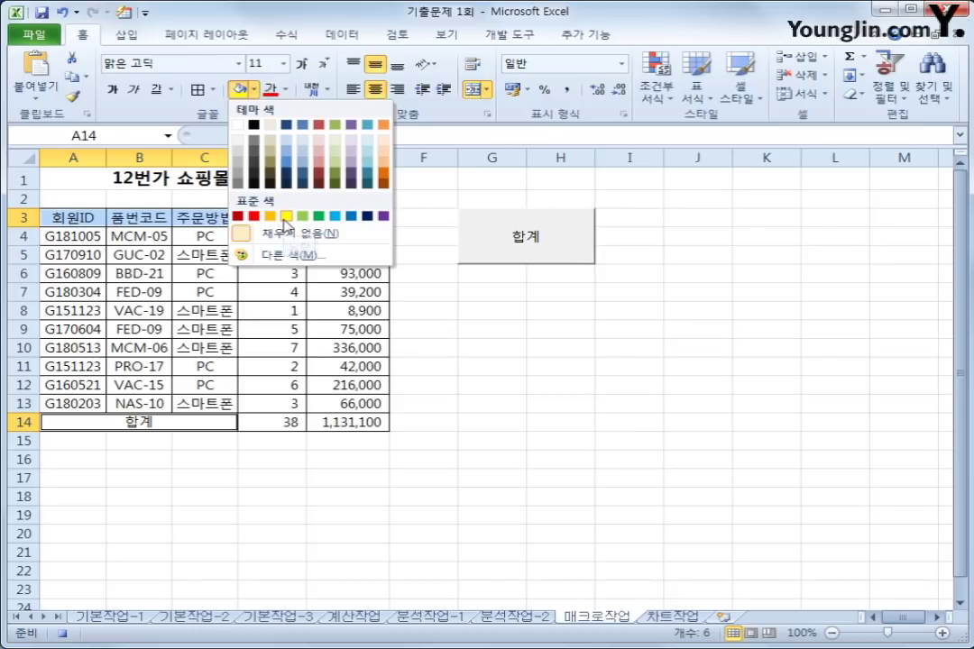
left_click(285, 217)
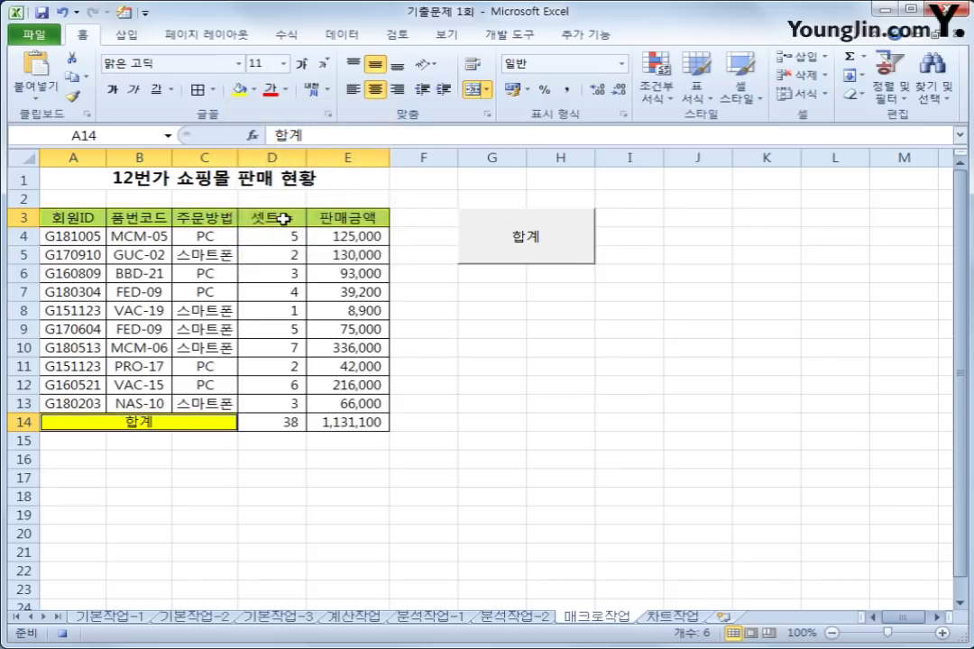
left_click(344, 219)
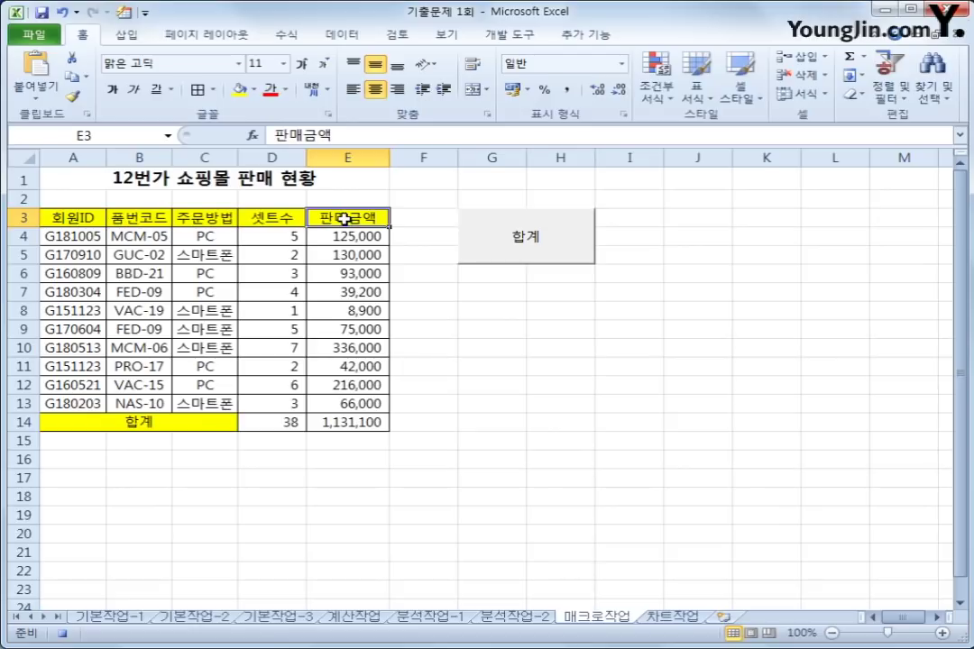
left_click(505, 34)
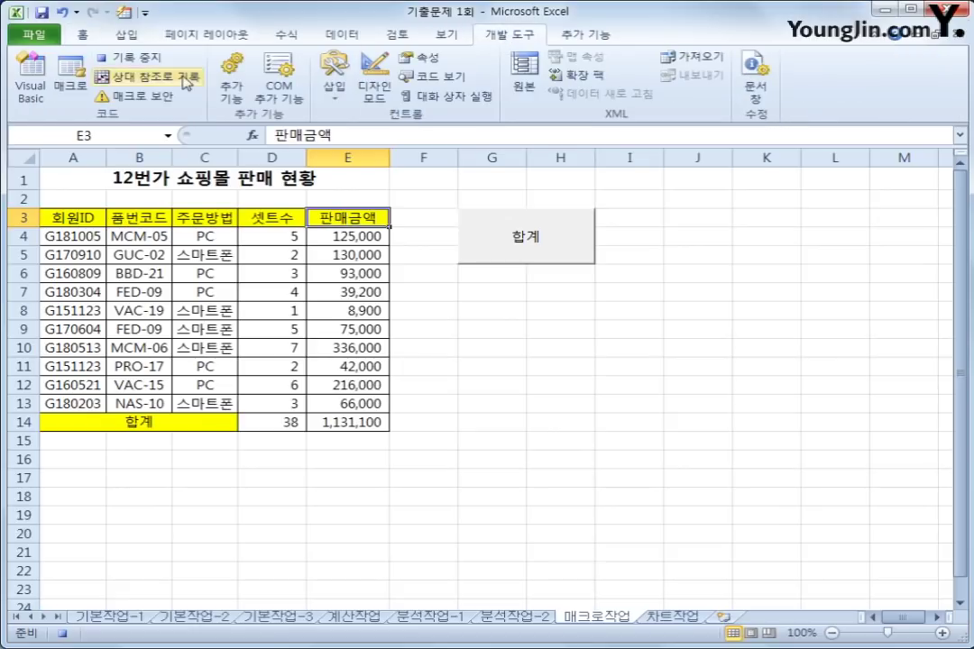
left_click(126, 57)
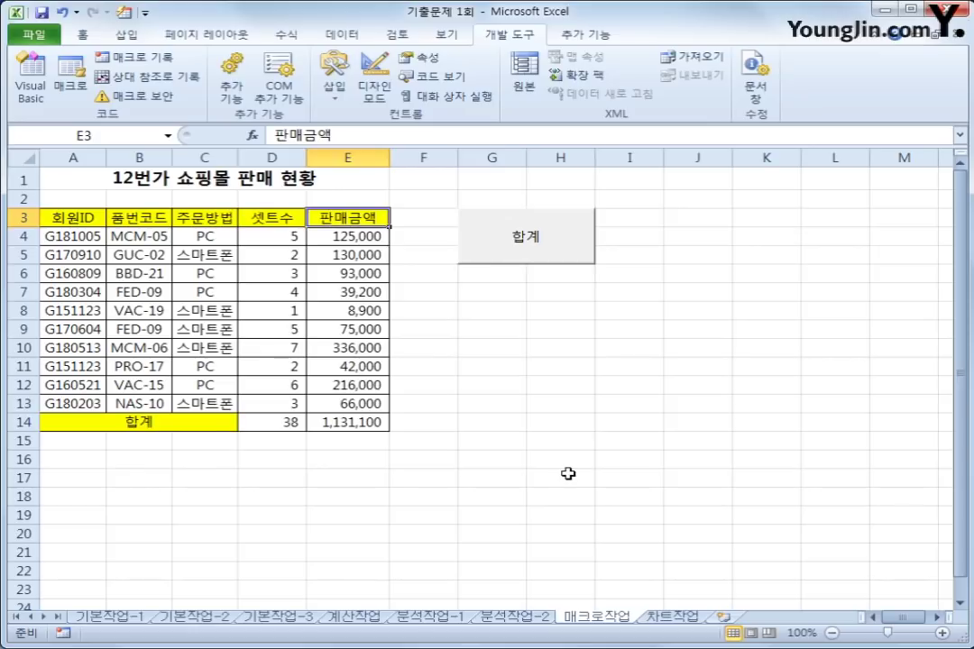
- Draw a smiley face (웃는 얼굴) basic shape covering G7:H9
left_click(122, 36)
left_click(211, 56)
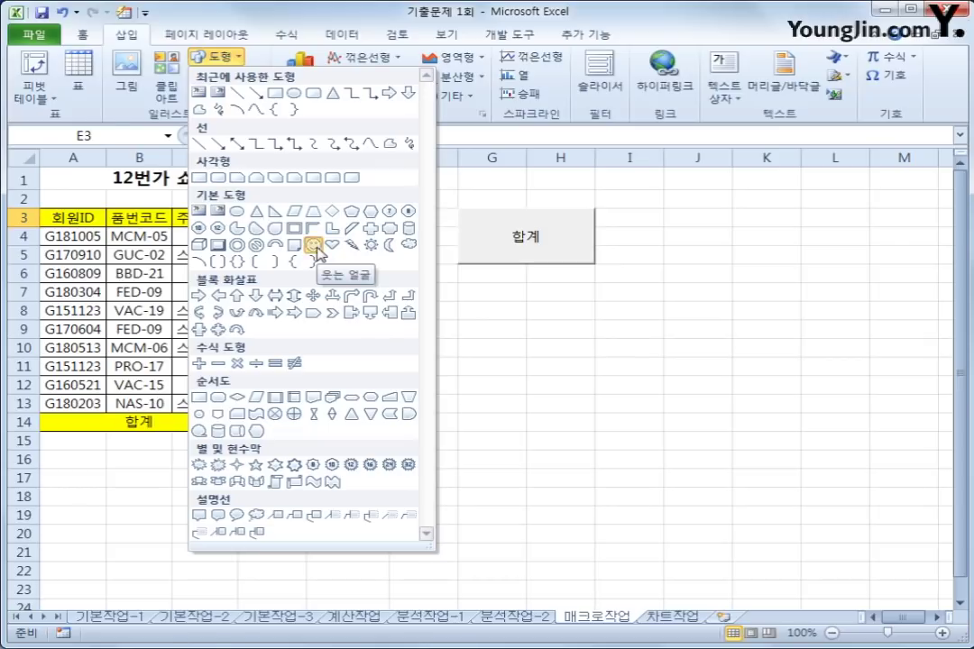
left_click(313, 245)
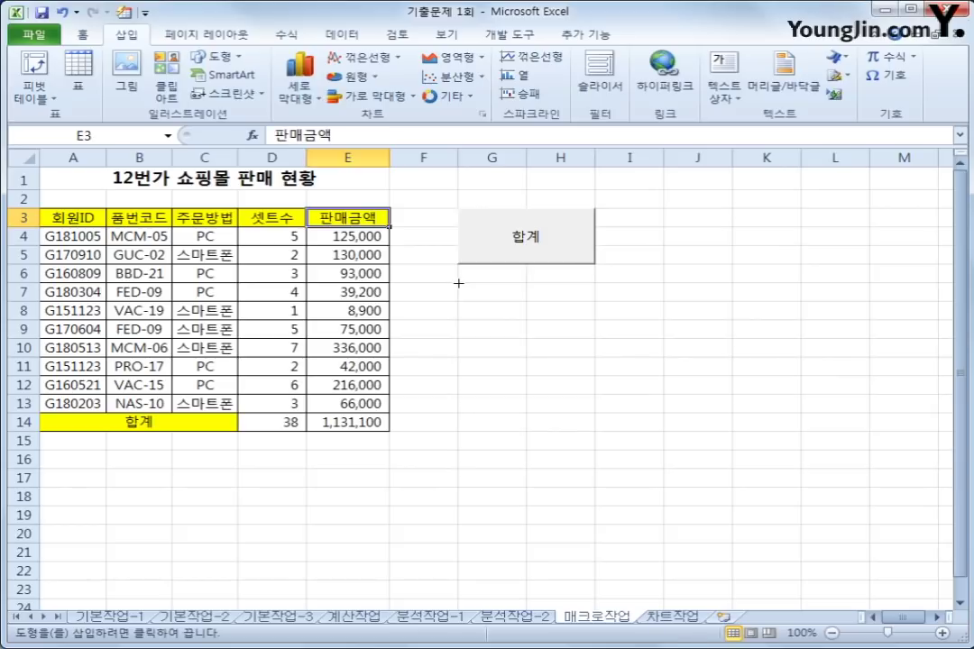
mouse_move(458, 283)
left_mouse_down()
mouse_move(545, 330)
mouse_move(556, 319)
mouse_move(574, 341)
left_mouse_up()
left_click_drag(613, 298, 621, 334)
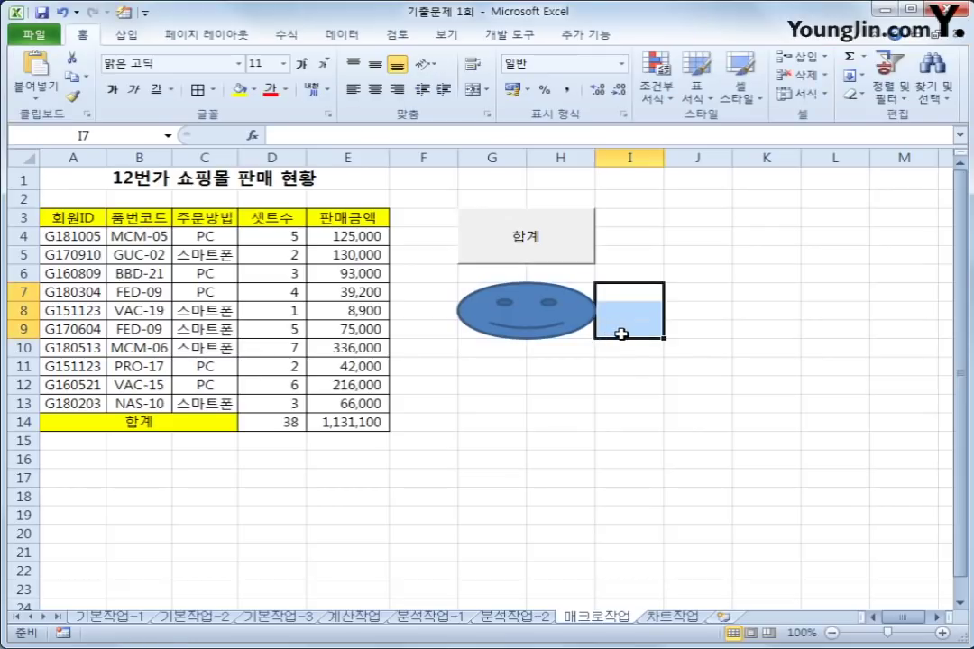
- Assign the 서식 macro to the smiley face shape
left_click(553, 327)
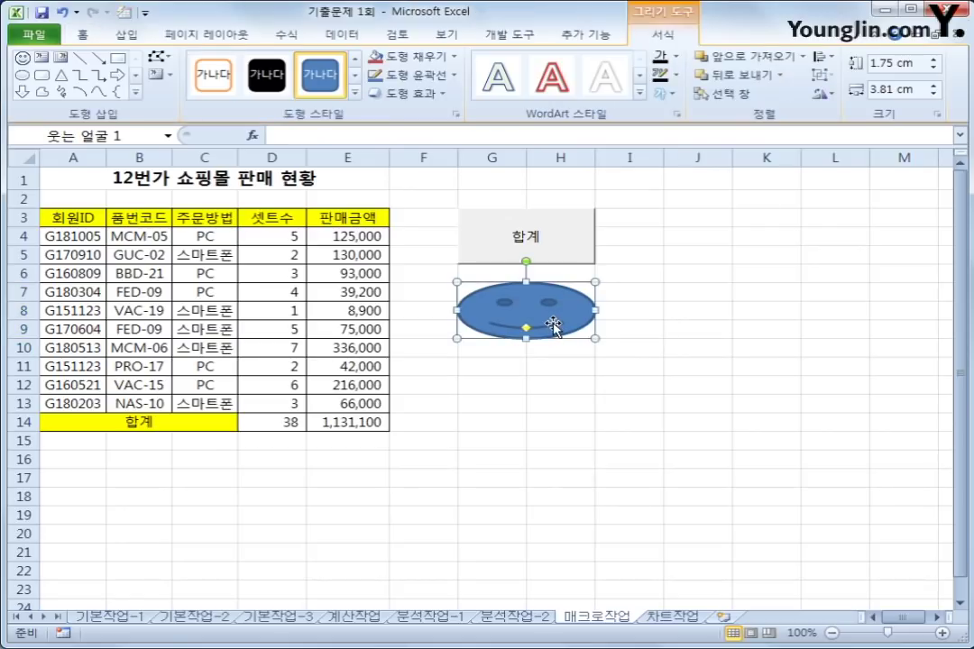
left_click(491, 36)
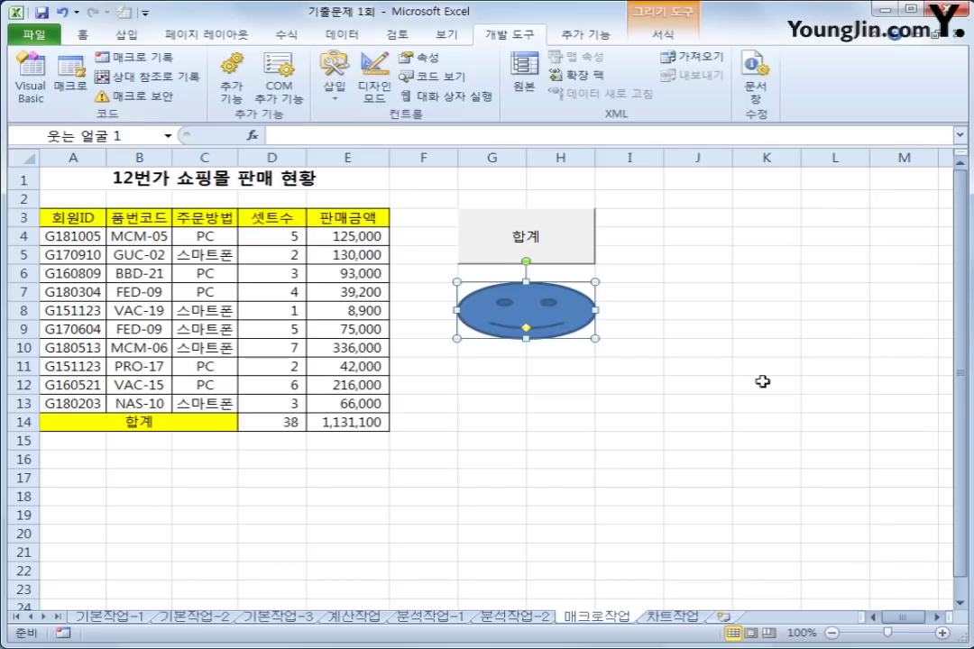
right_click(571, 313)
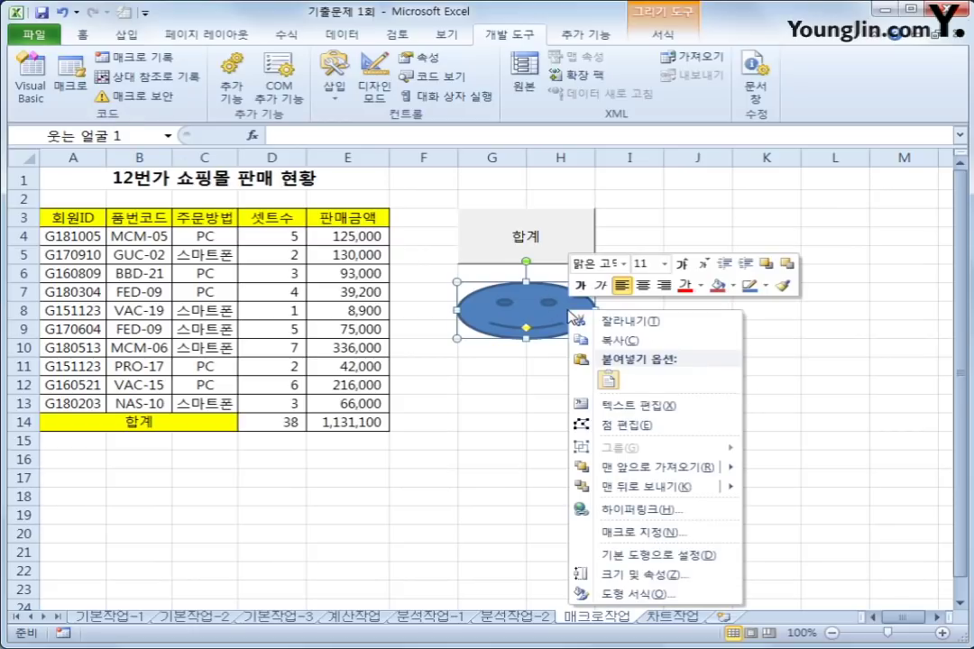
left_click(647, 531)
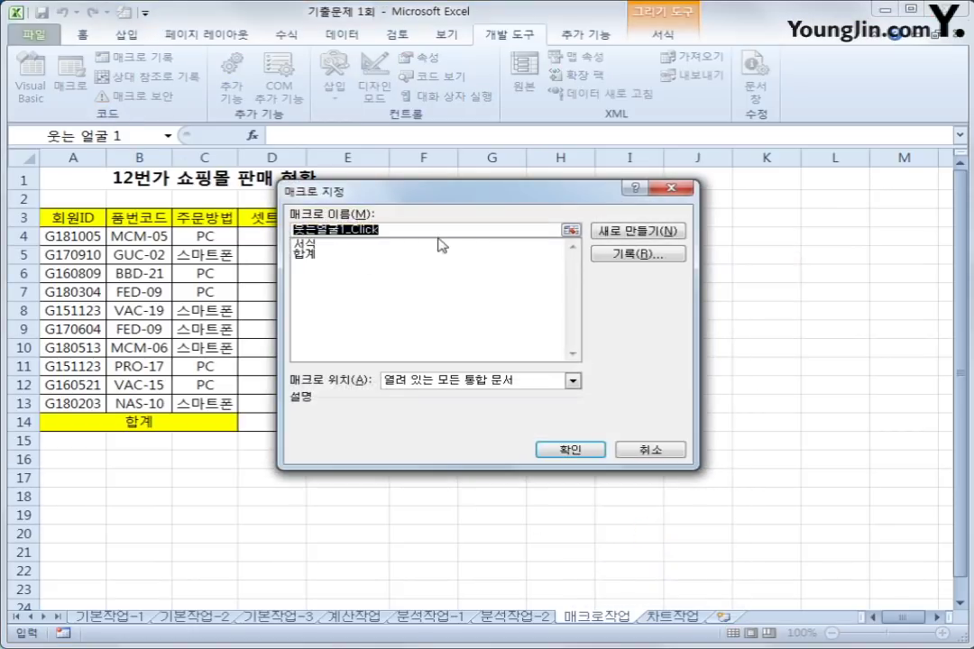
left_click_drag(390, 191, 634, 254)
left_click(593, 309)
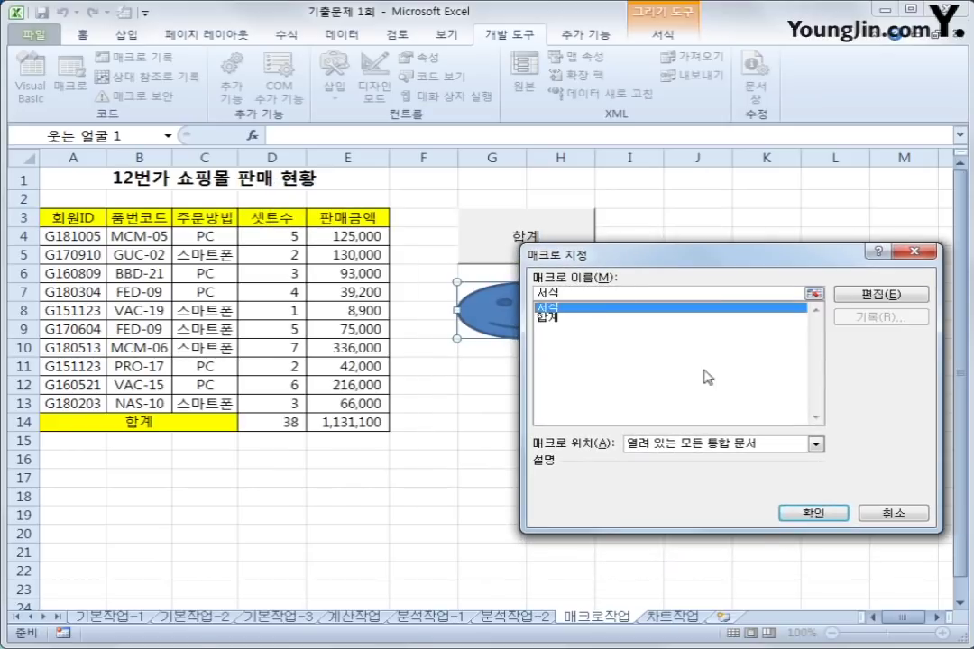
left_click(782, 512)
left_click(756, 504)
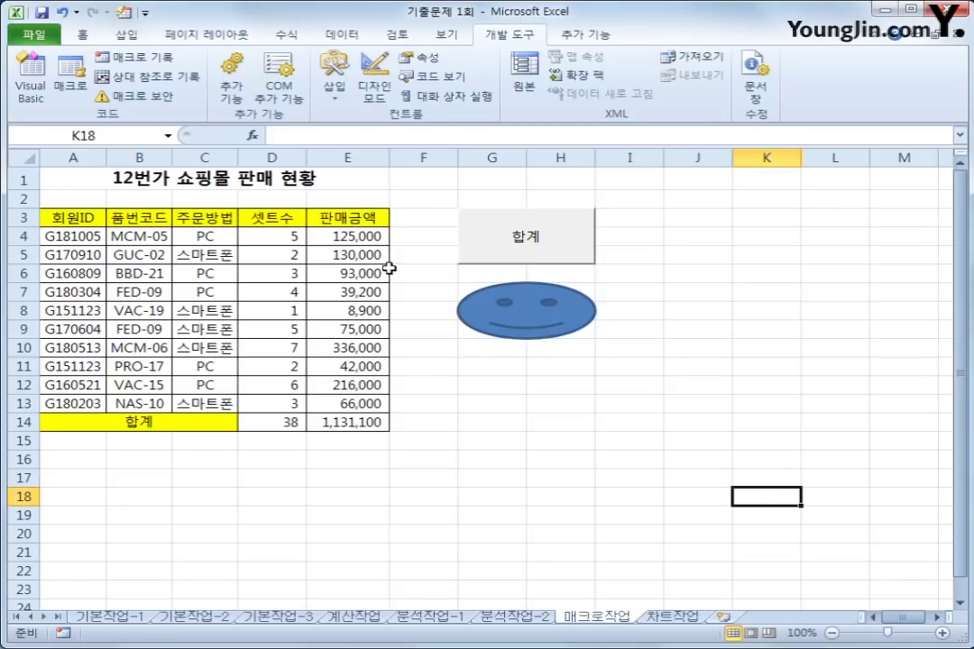
- Clear the totals in D14:E14 to prepare a test of the macros
left_click(630, 498)
left_click_drag(275, 422, 341, 429)
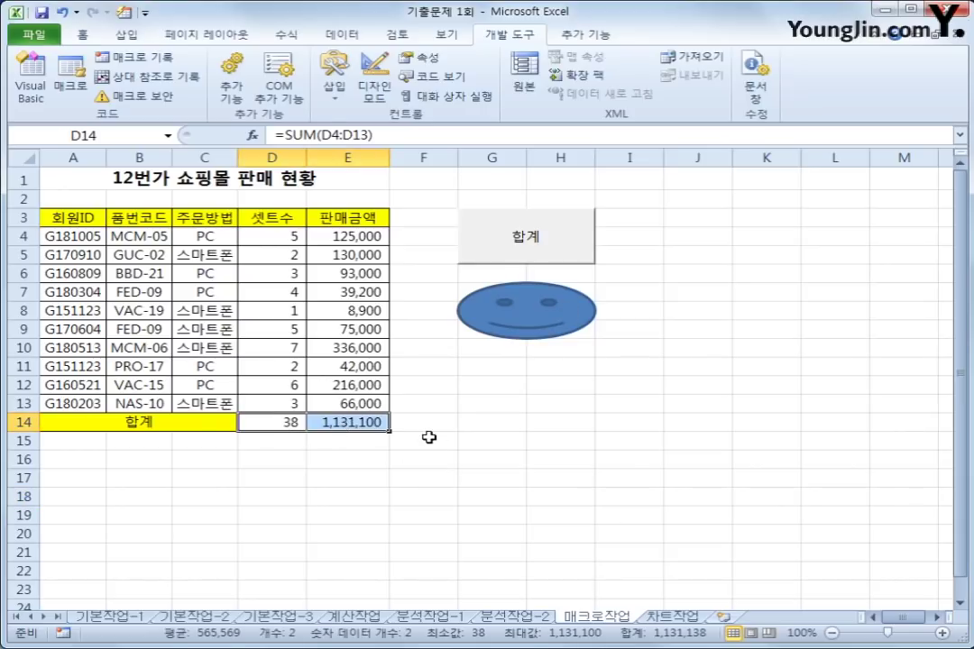
key("Delete")
left_click(207, 442)
- Fill the merged 합계 cell A14 with light green and remove the fill from A3:E3
left_click(129, 422)
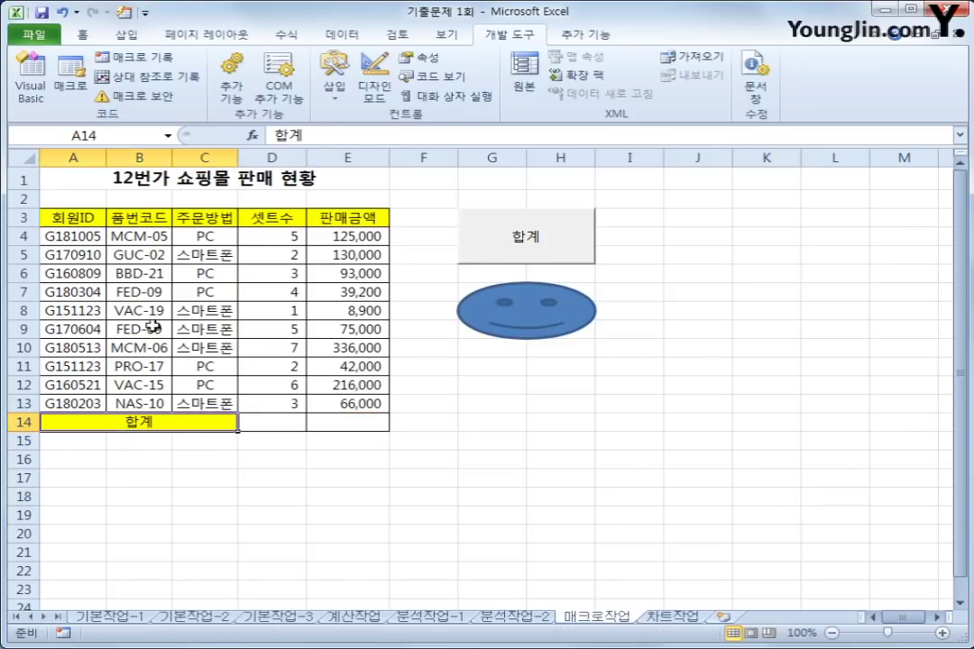
left_click(82, 34)
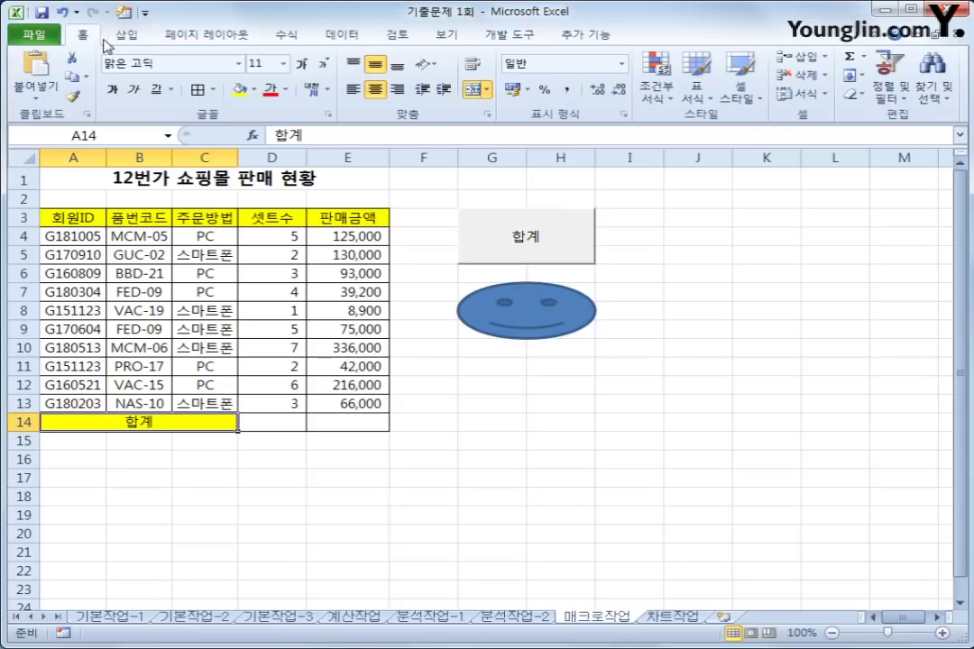
left_click(250, 89)
left_click(297, 217)
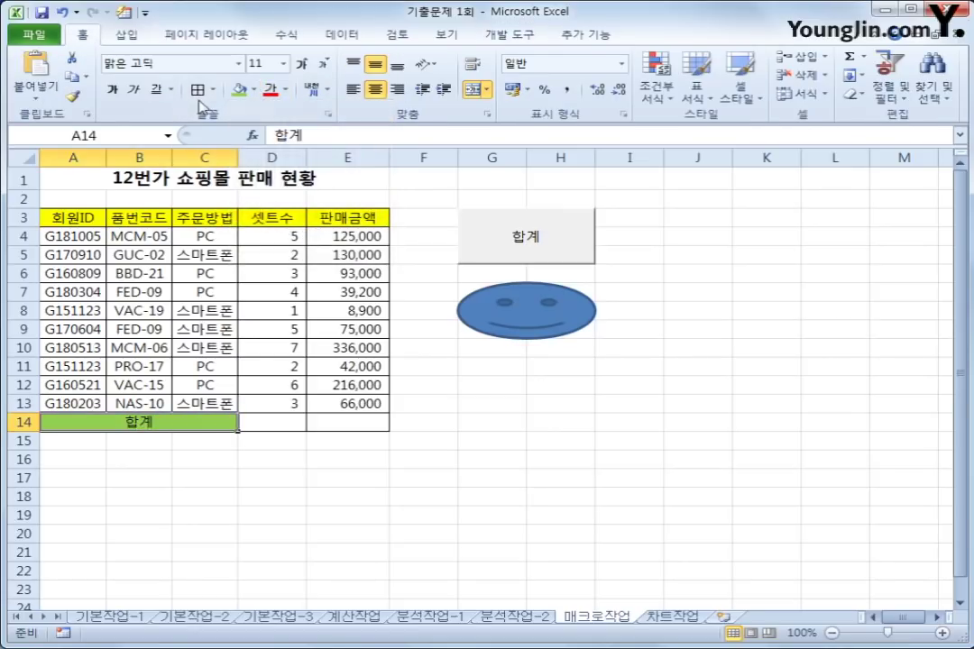
left_click_drag(76, 219, 316, 219)
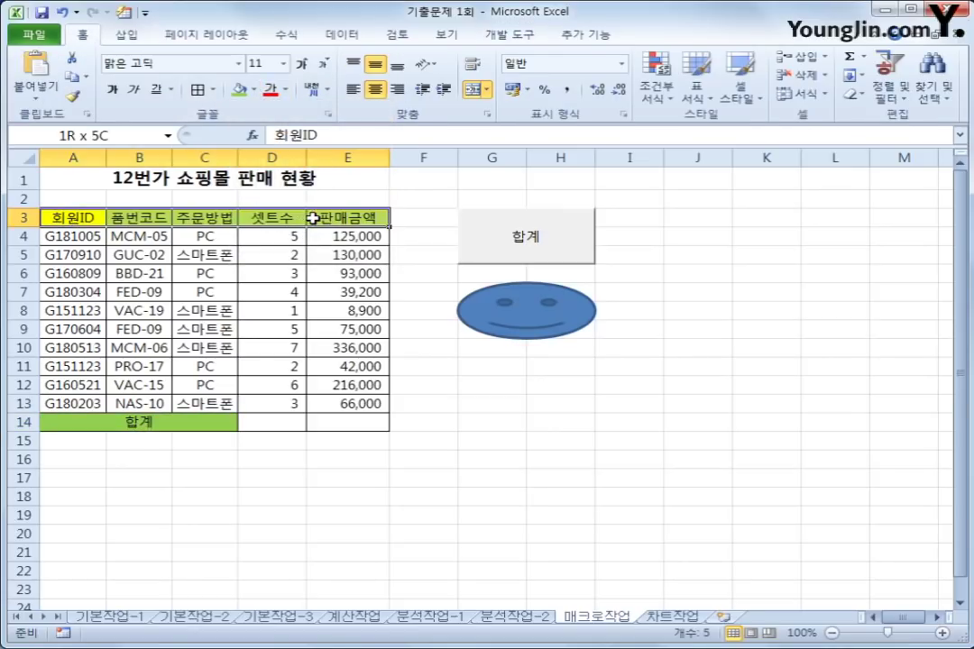
left_click(253, 89)
left_click(292, 232)
left_click(629, 459)
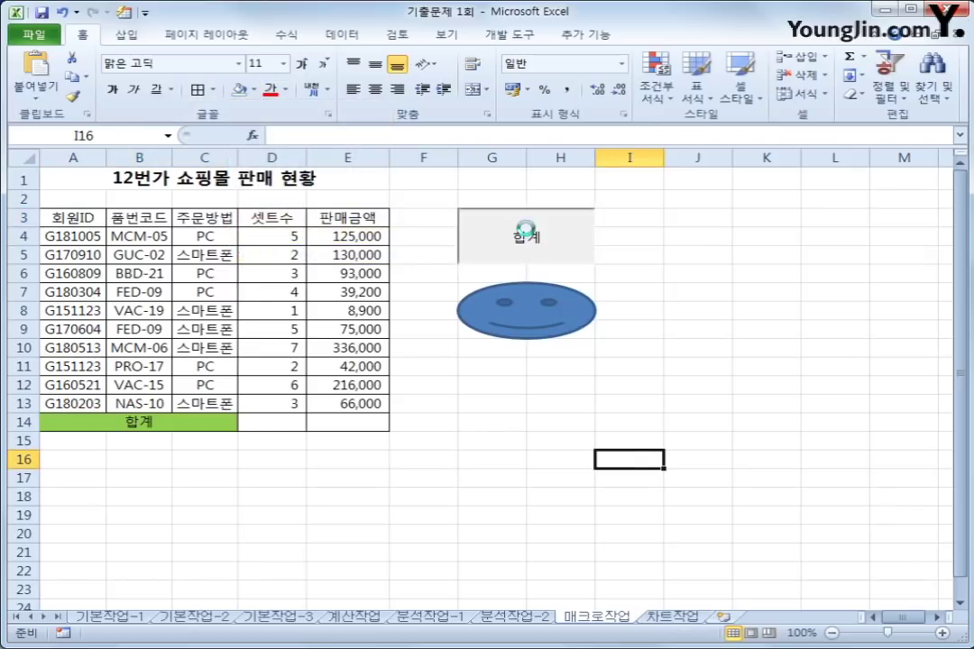
- Run the 합계 macro from its button and the 서식 macro from the smiley face shape
left_click(471, 226)
left_click(464, 302)
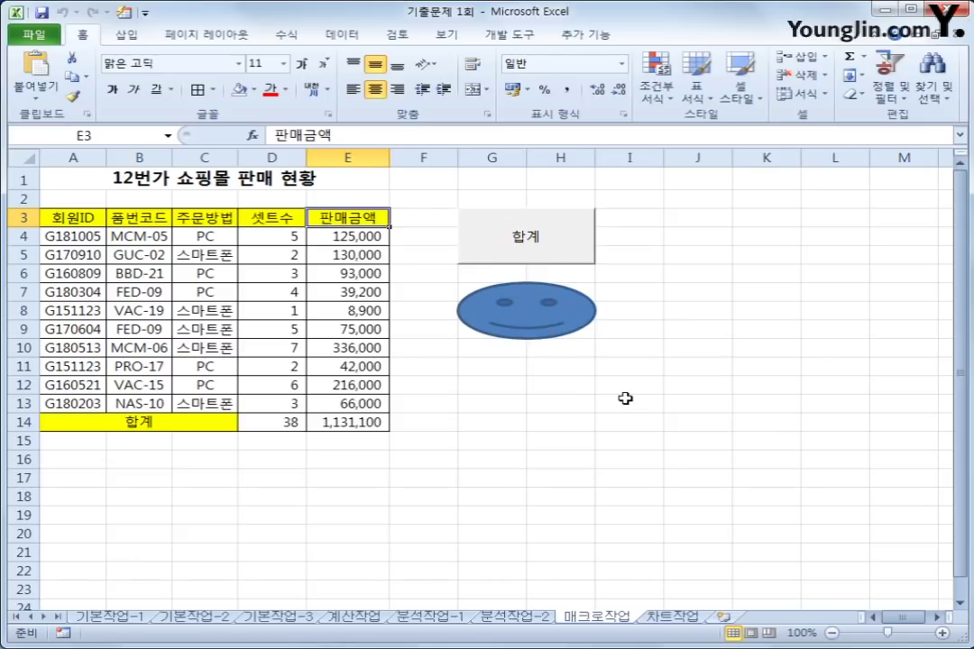
- On the 차트작업 sheet, add the 외국인 series to the line chart by copying E3:E10 into it
left_click(671, 615)
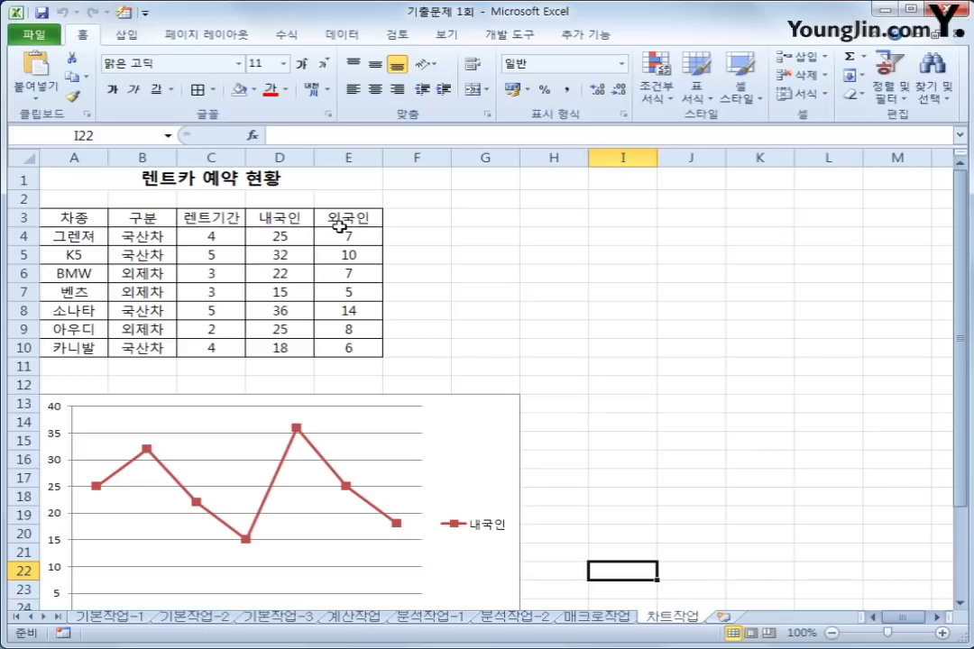
scroll(582, 467, "down", 2)
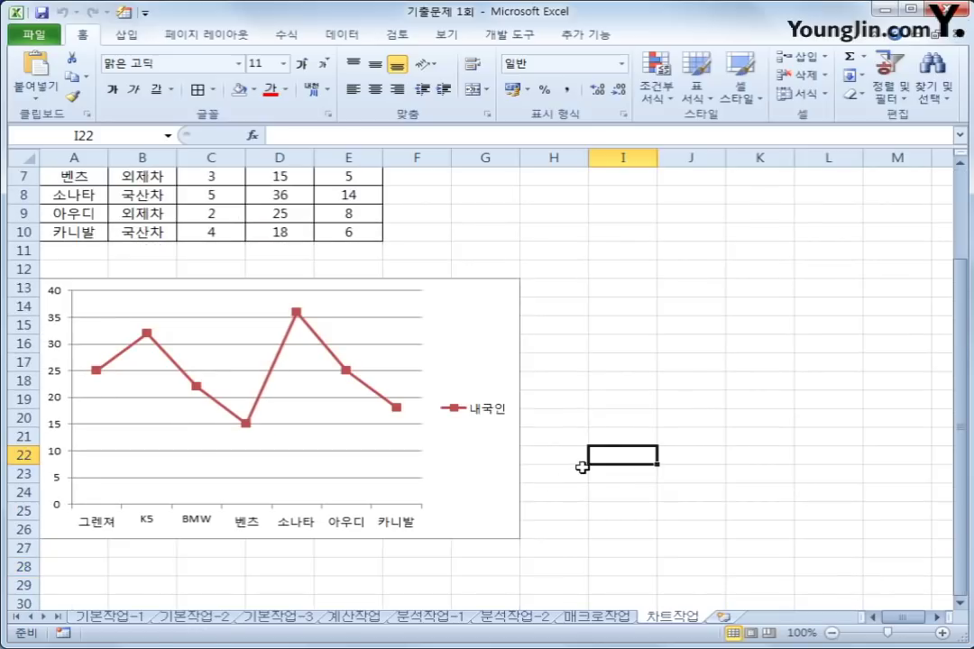
left_click(482, 365)
scroll(565, 458, "up", 1)
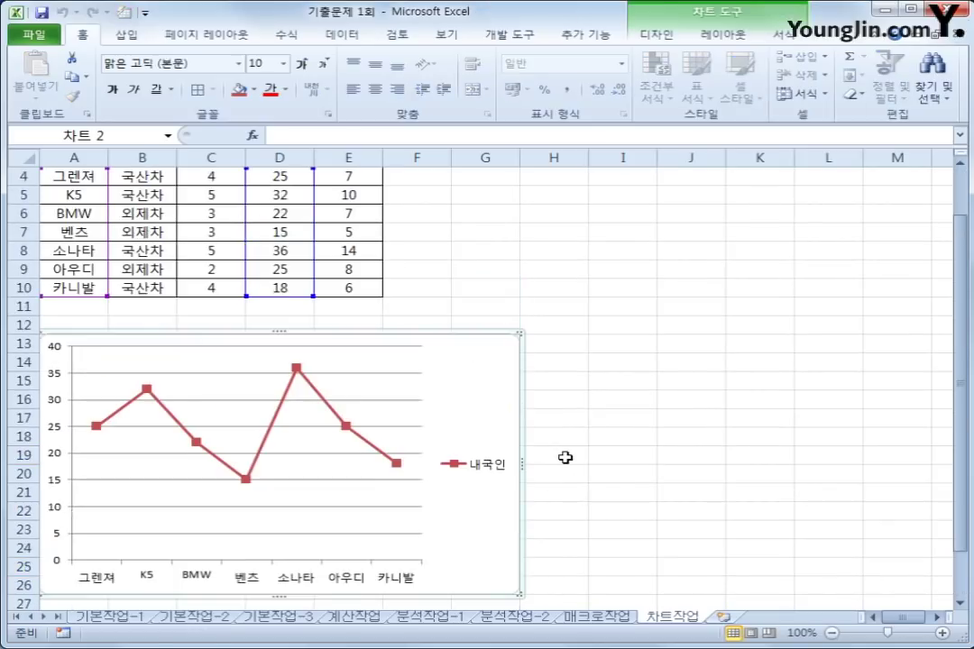
scroll(565, 458, "up", 1)
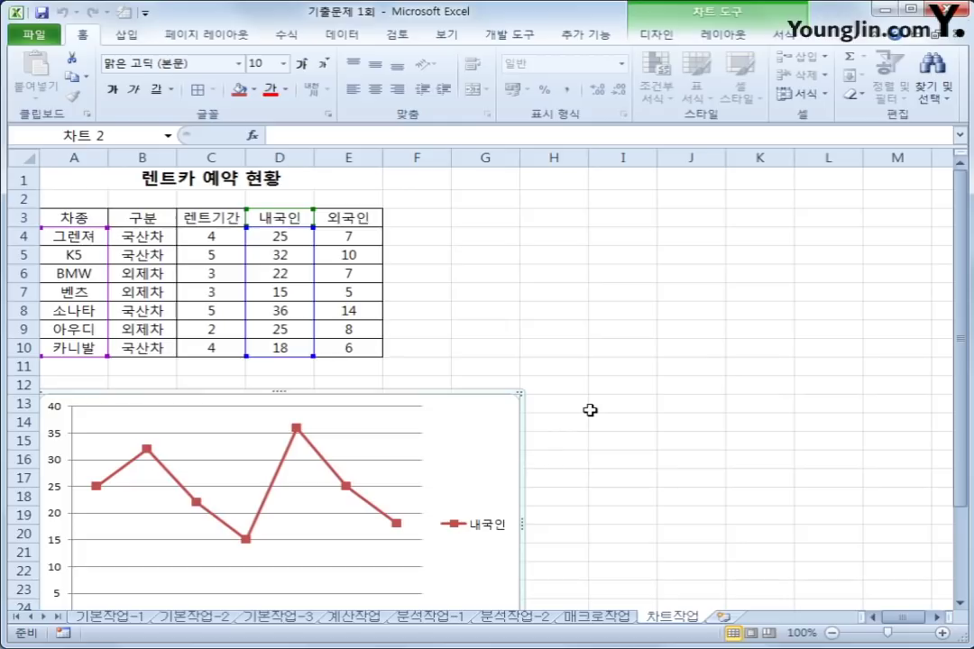
left_click_drag(337, 216, 336, 354)
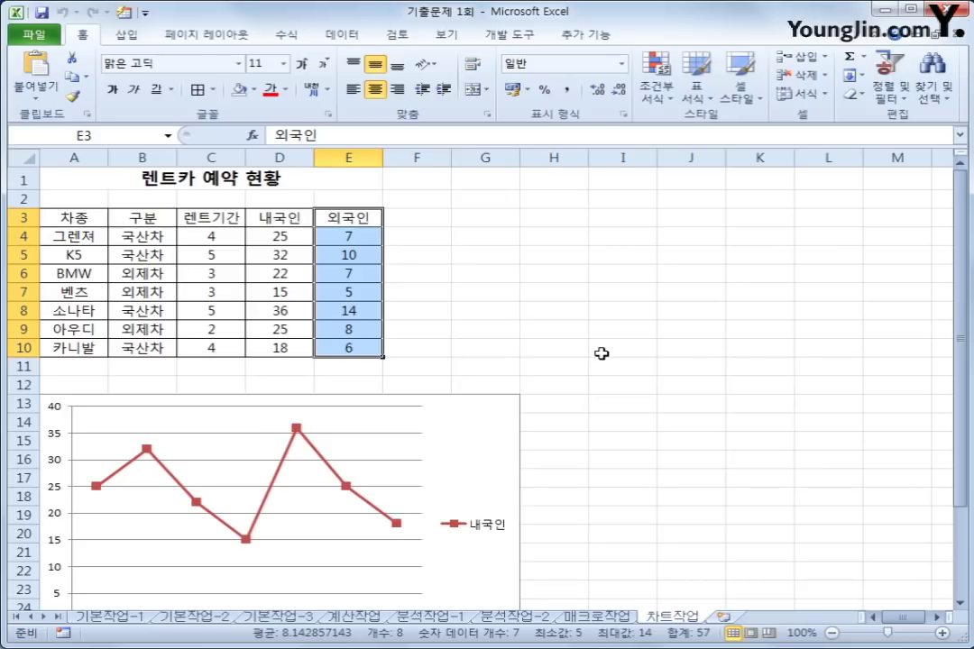
key("ctrl+c")
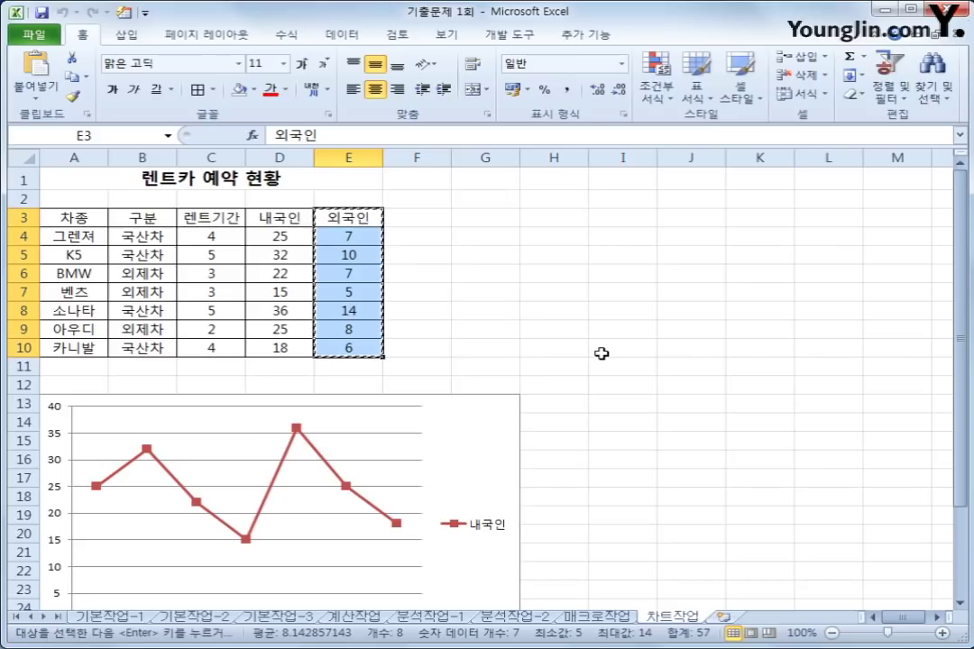
left_click(454, 451)
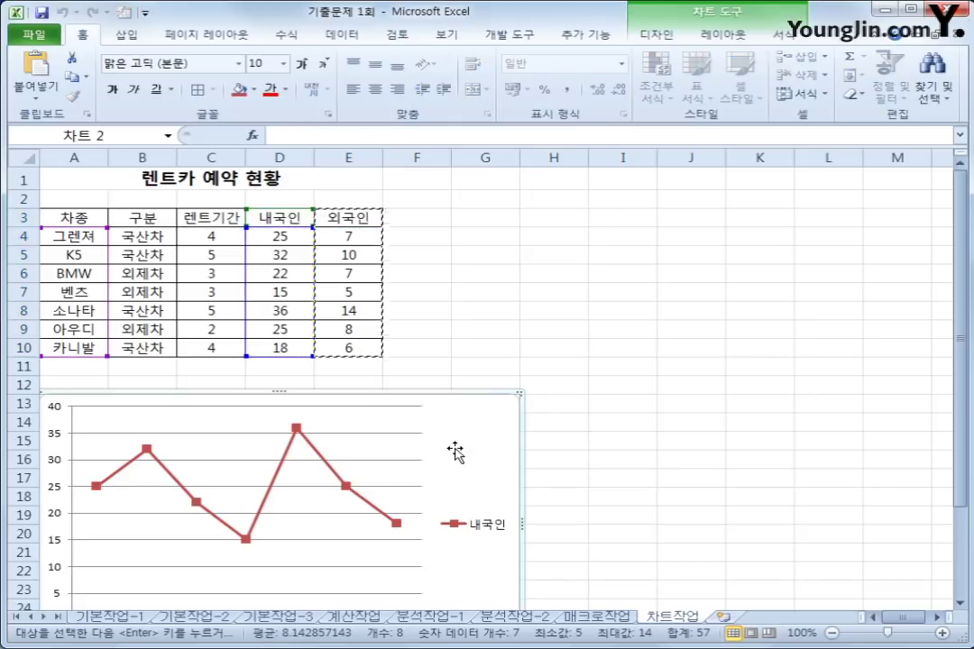
key("ctrl+v")
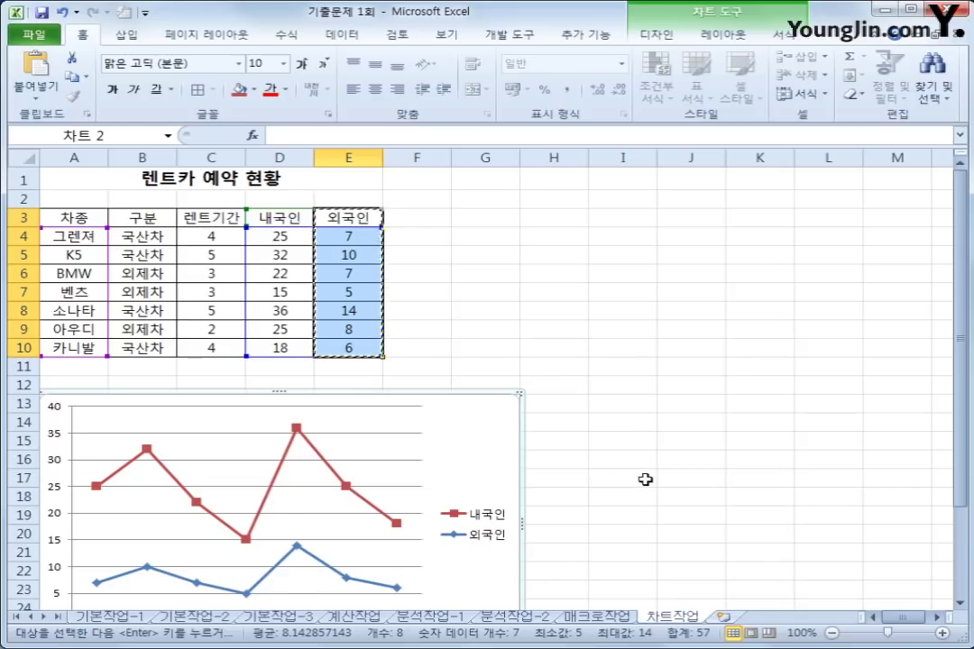
- Examine the line chart's source data range and series in its data selection settings, leaving them unchanged
scroll(646, 483, "down", 1)
scroll(501, 377, "down", 2)
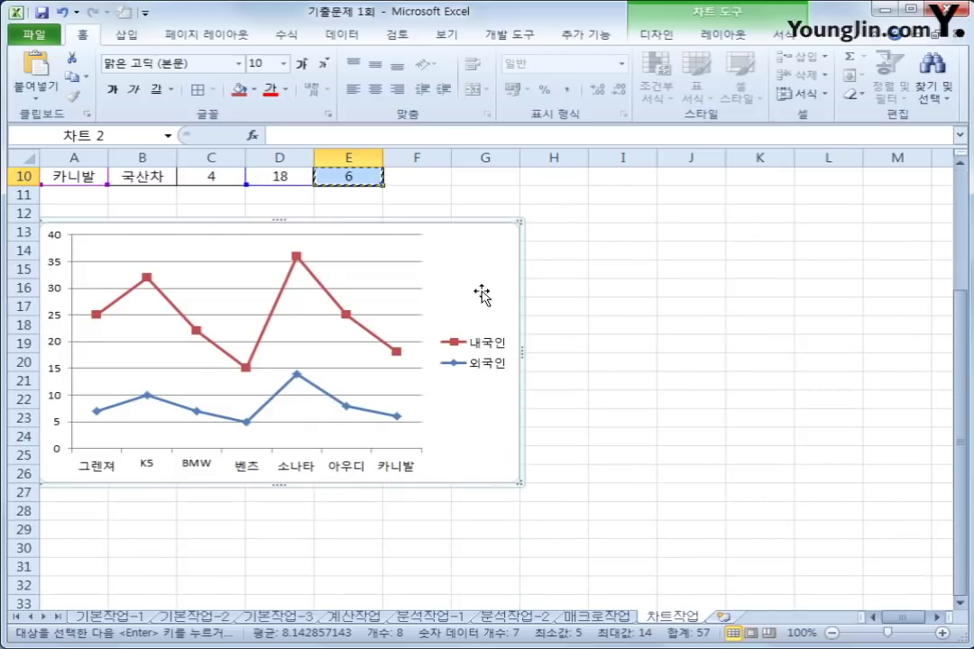
right_click(480, 287)
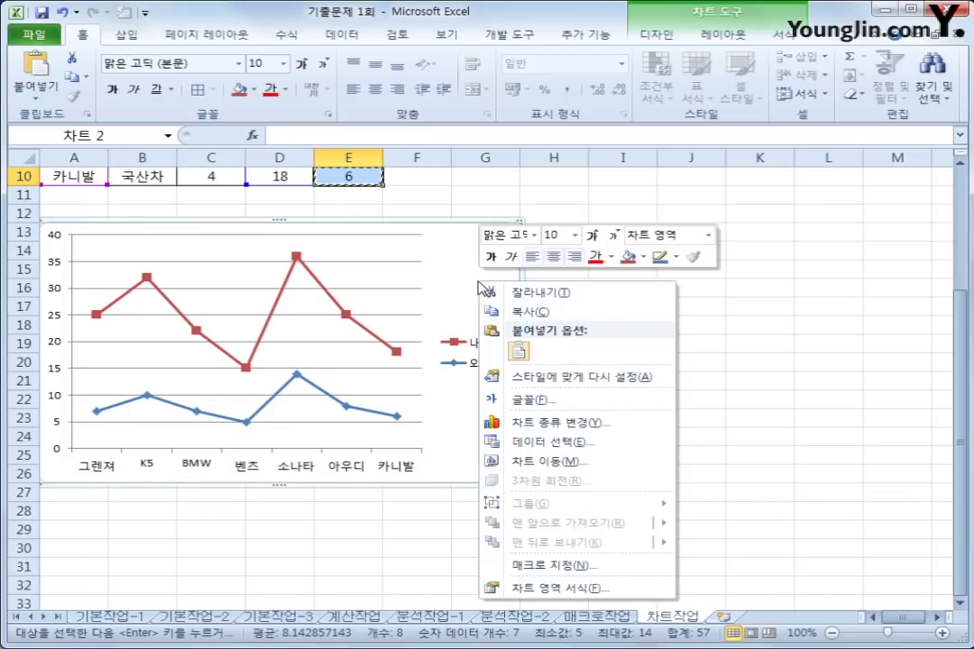
left_click(604, 443)
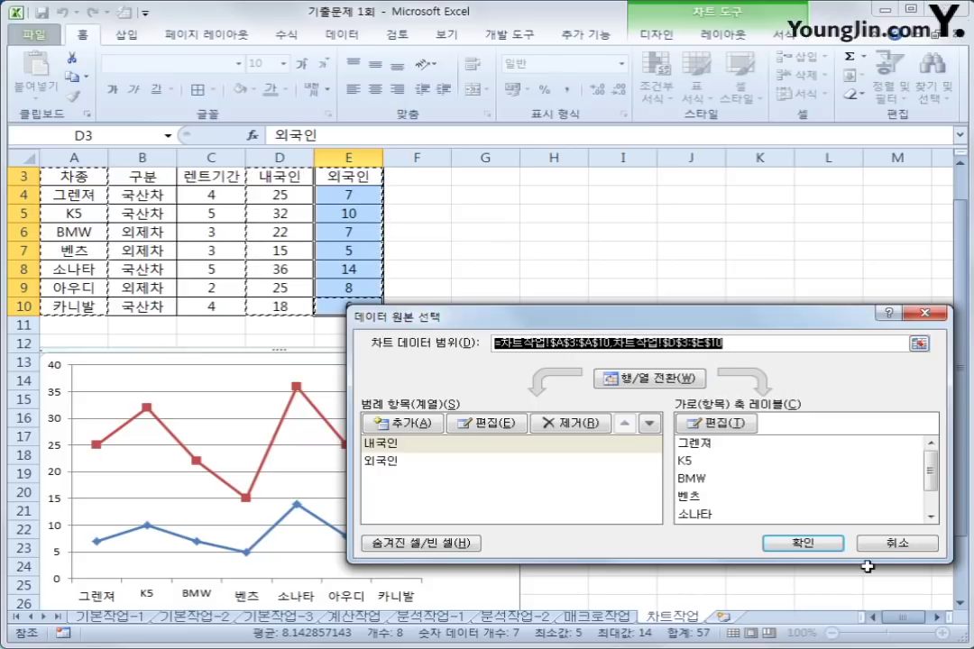
left_click(892, 546)
left_click(747, 398)
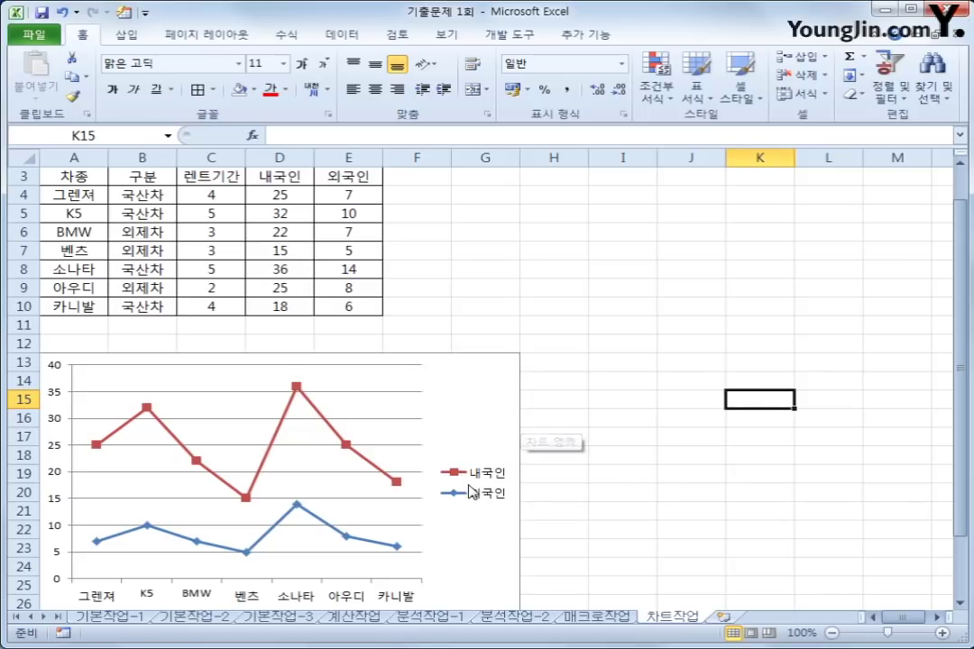
- Add a chart title to the line chart using the above-chart (차트 위) placement
left_click(461, 420)
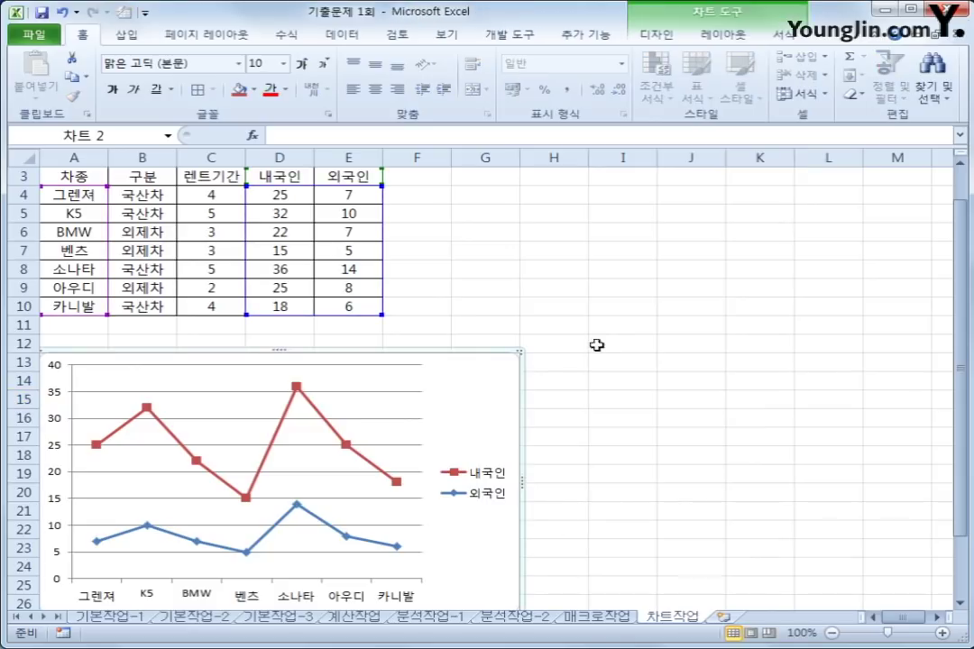
left_click(723, 36)
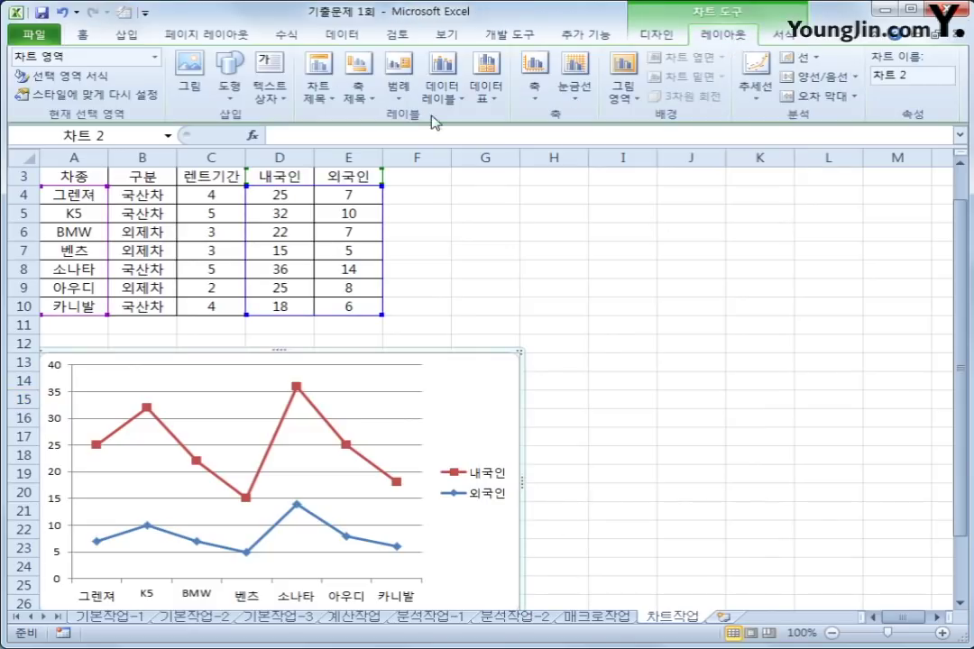
left_click(313, 96)
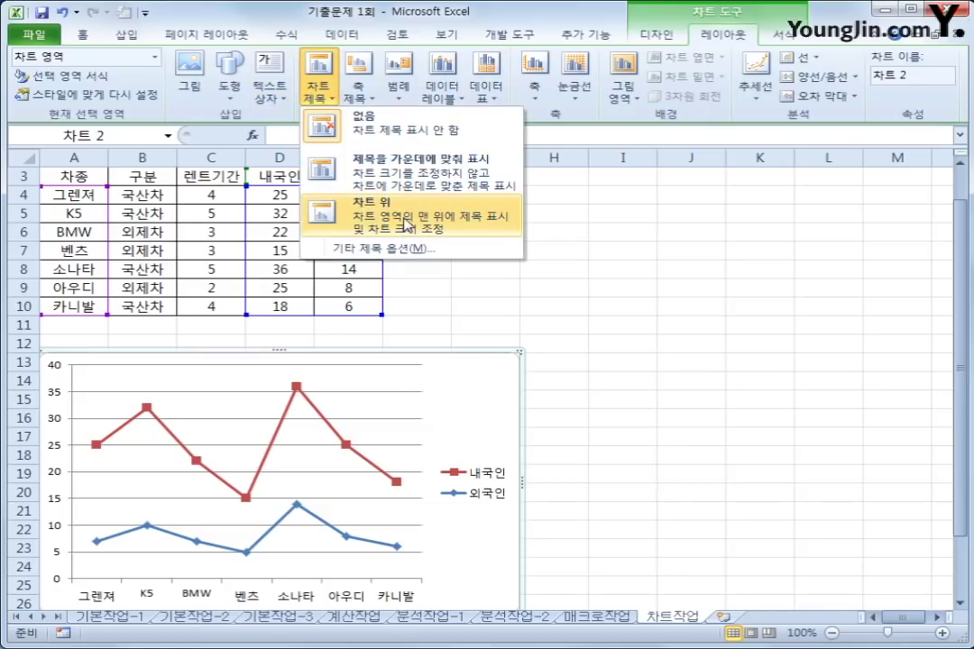
left_click(405, 224)
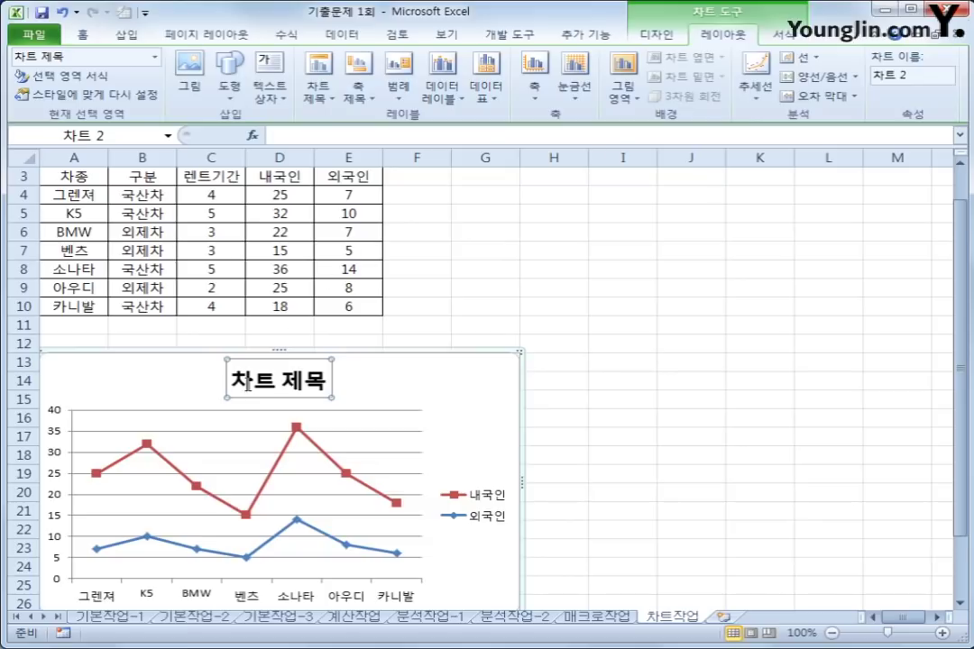
- Replace the chart title's placeholder text with 내국인/외국인 렌트카 예약 인원수
left_click_drag(232, 381, 325, 386)
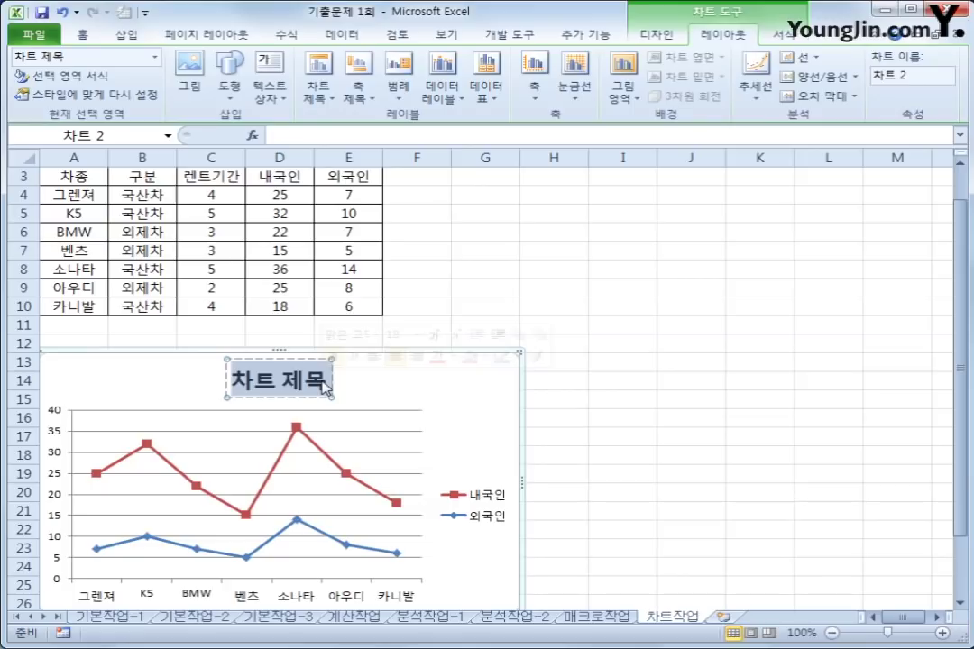
type("내국인")
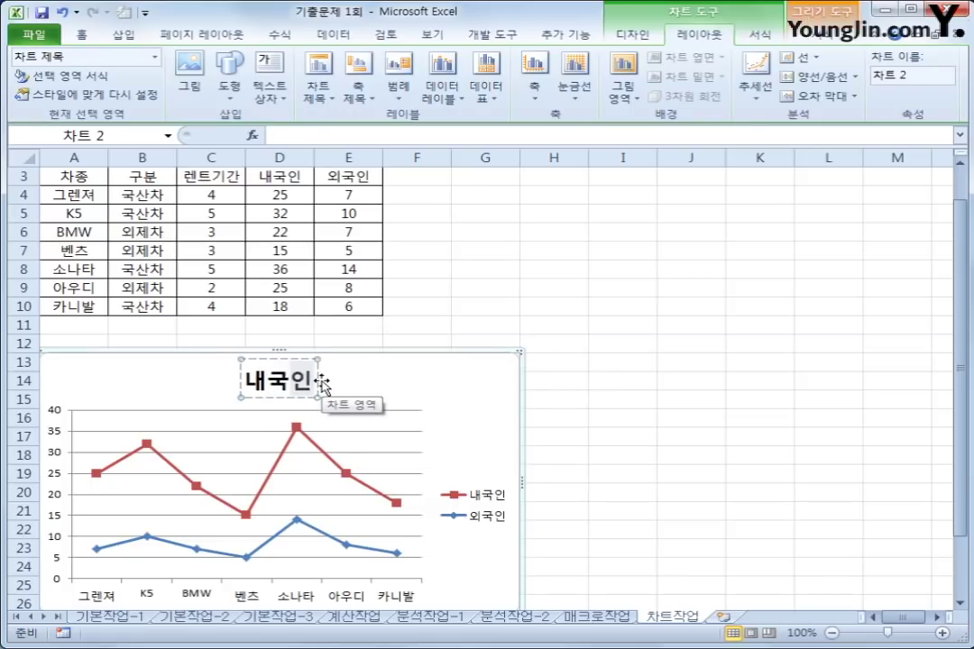
type("/외국인")
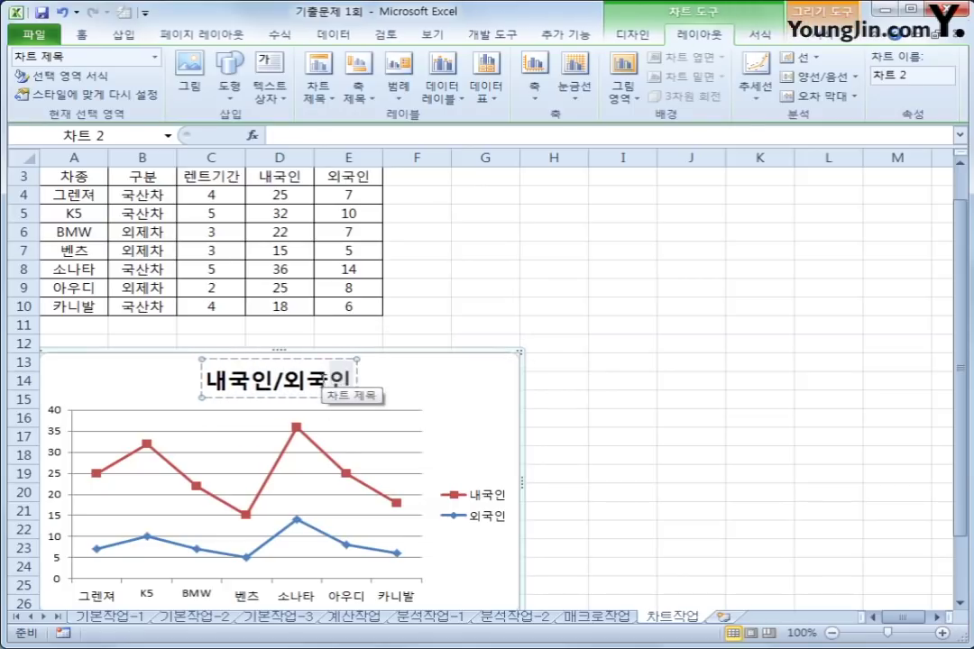
key("Escape")
type("렌")
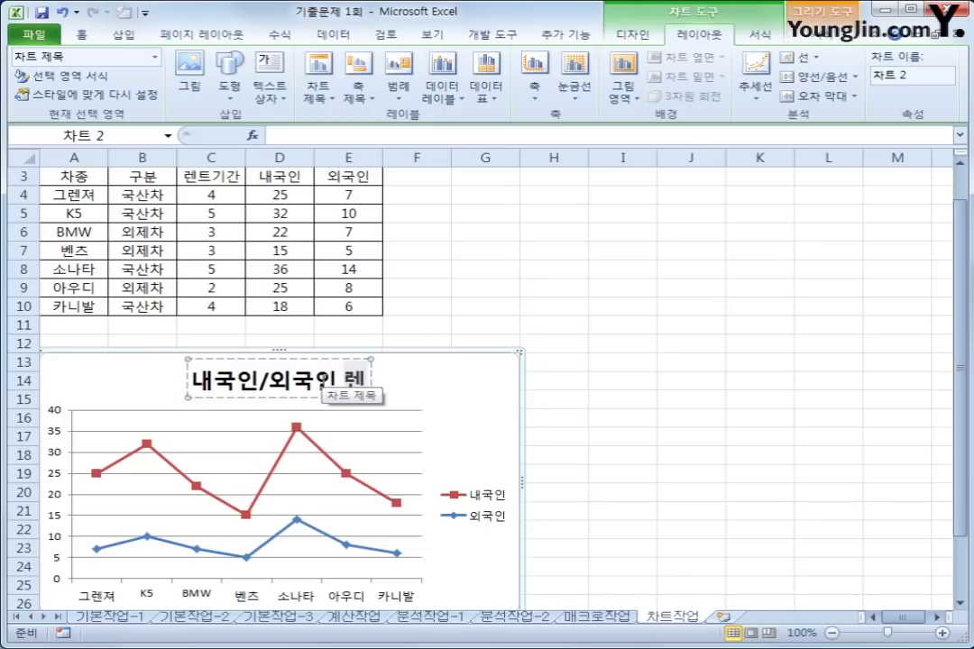
type("트카 예야")
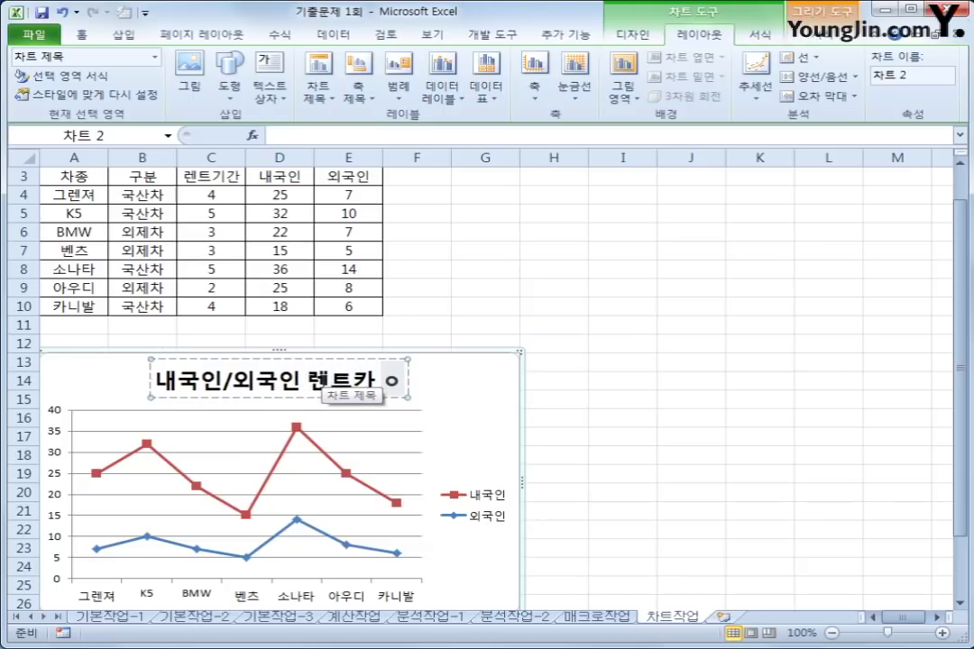
type(" 인원ㅅ")
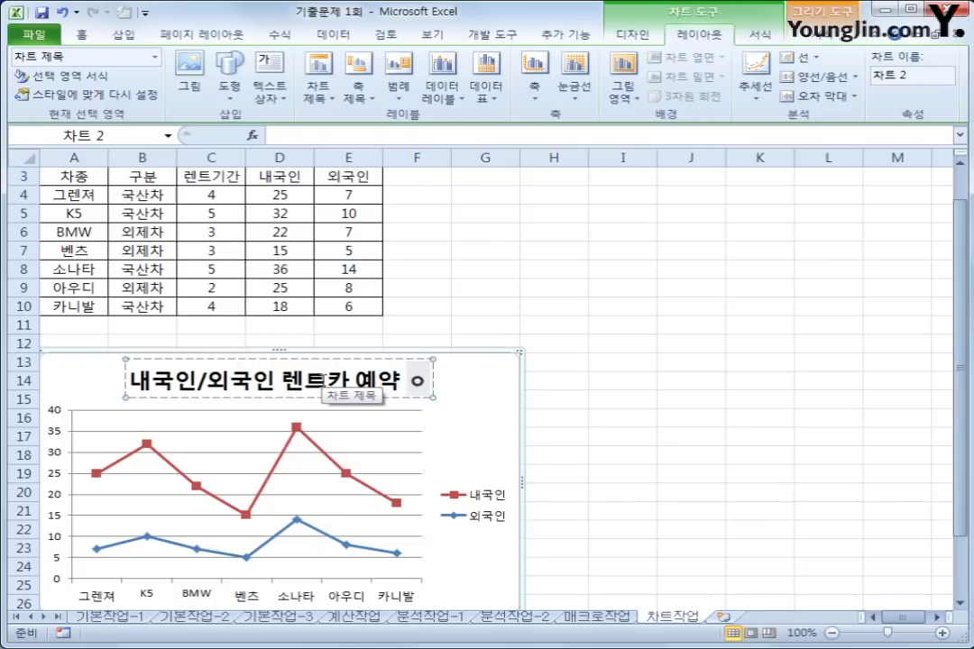
type("ㅜ")
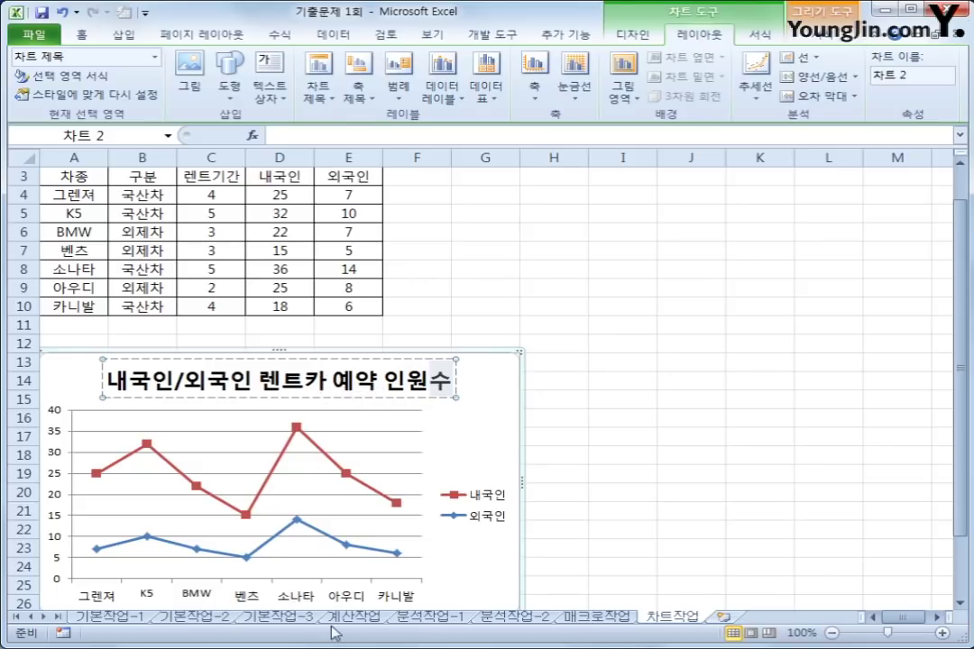
left_click(476, 578)
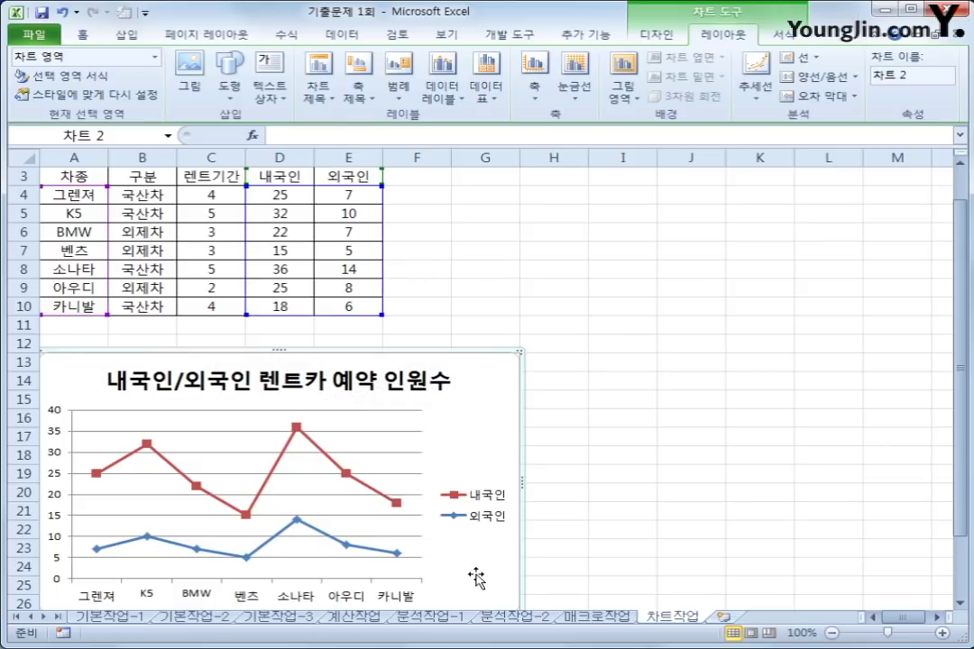
- Add a title below the chart's horizontal axis and set its text to 차종
scroll(476, 578, "down", 1)
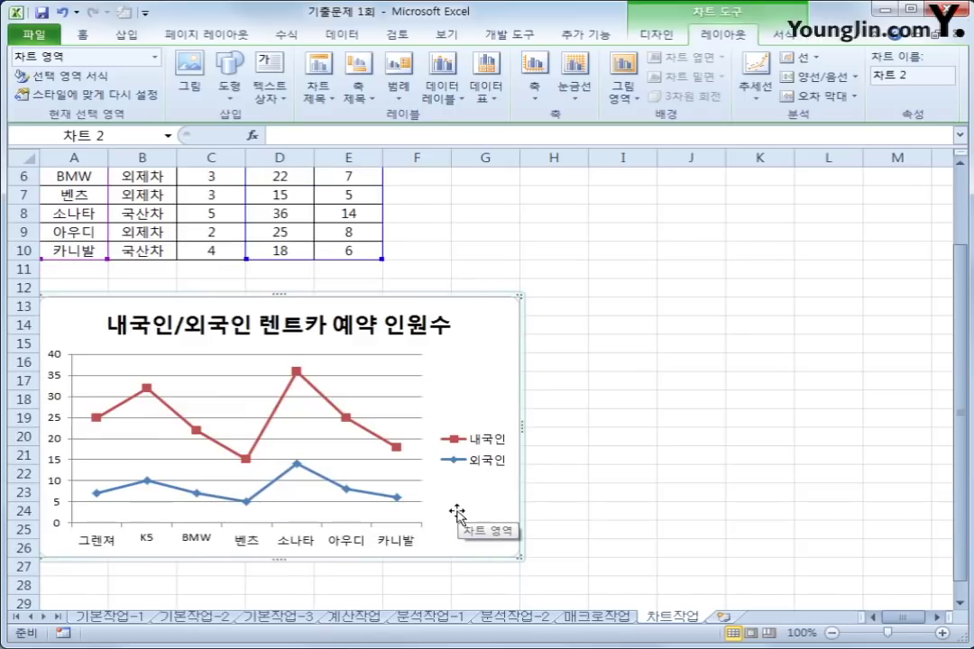
left_click(352, 99)
mouse_move(375, 119)
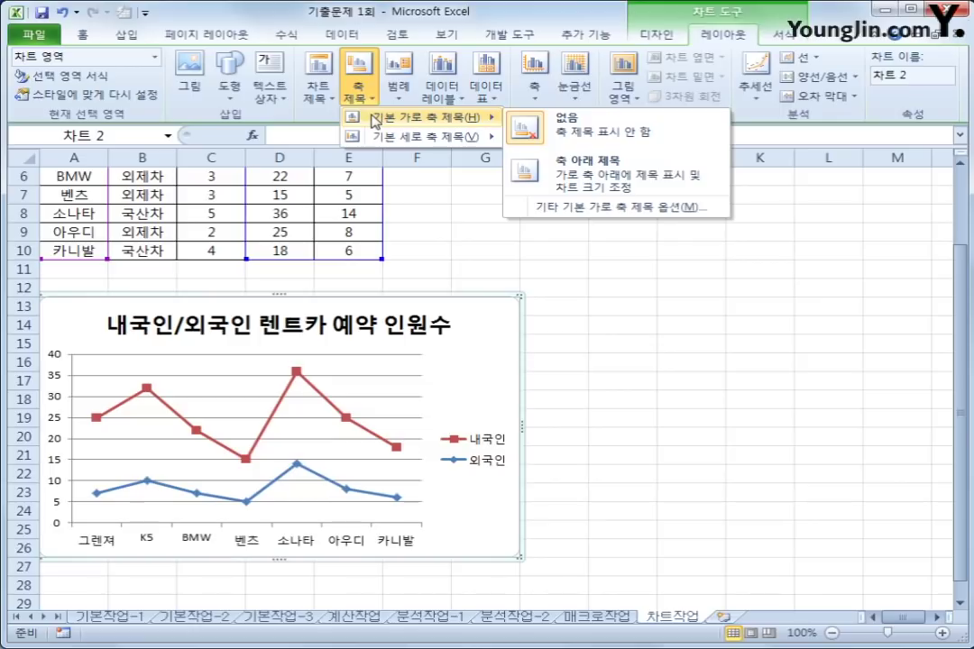
left_click(563, 174)
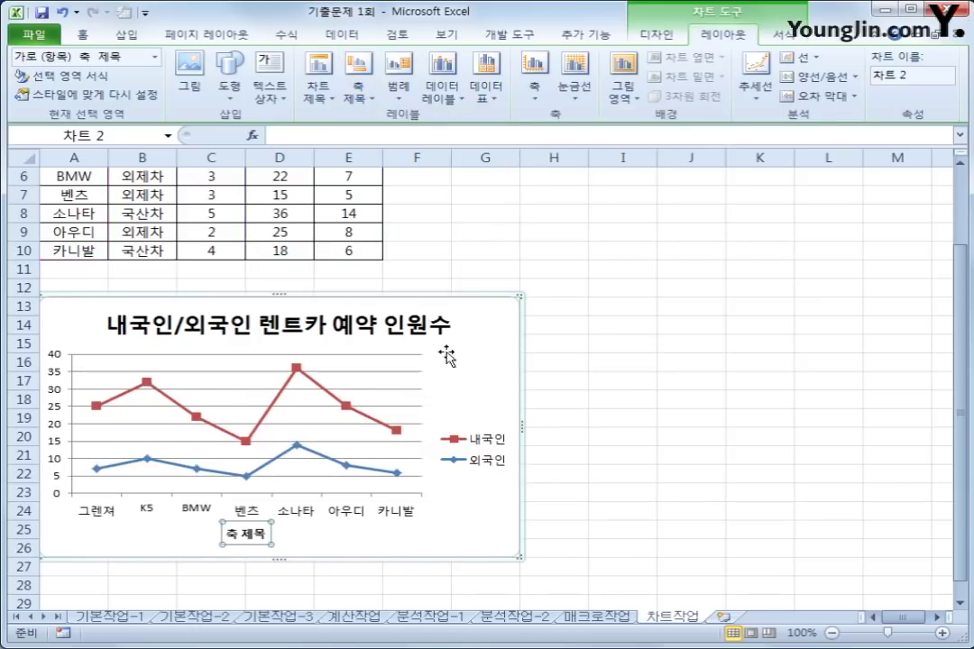
left_click_drag(231, 532, 263, 518)
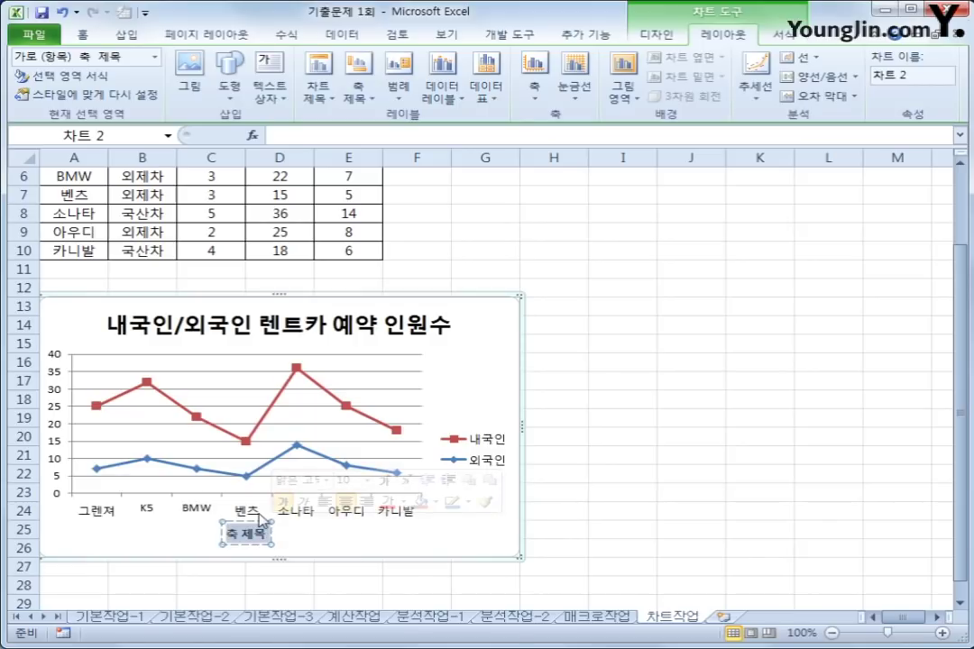
type("ㅈ")
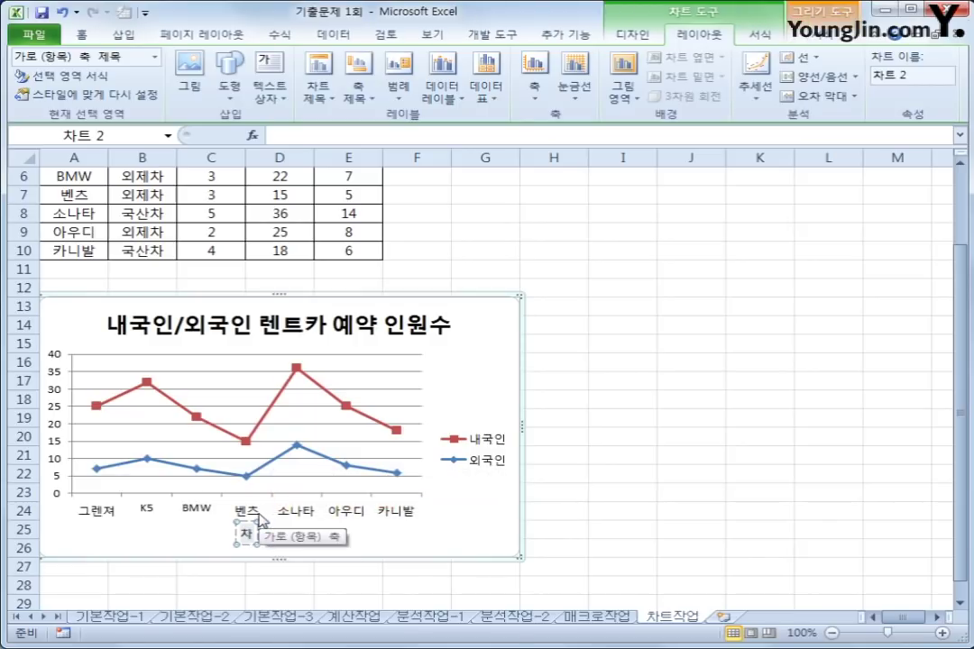
type("종")
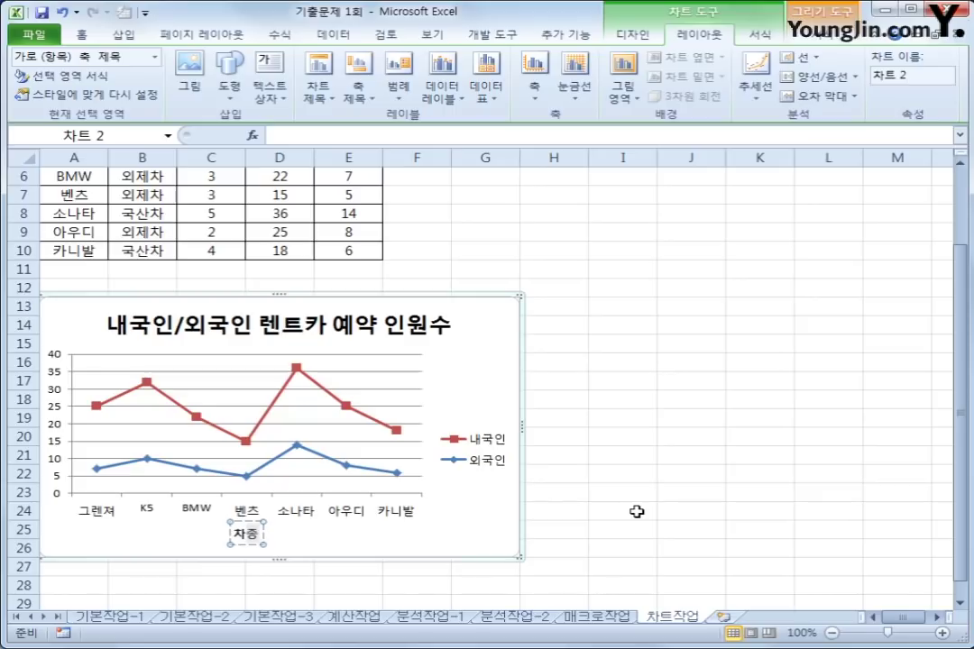
- Set the major unit of the chart's vertical value axis to a fixed 10
left_click(61, 414)
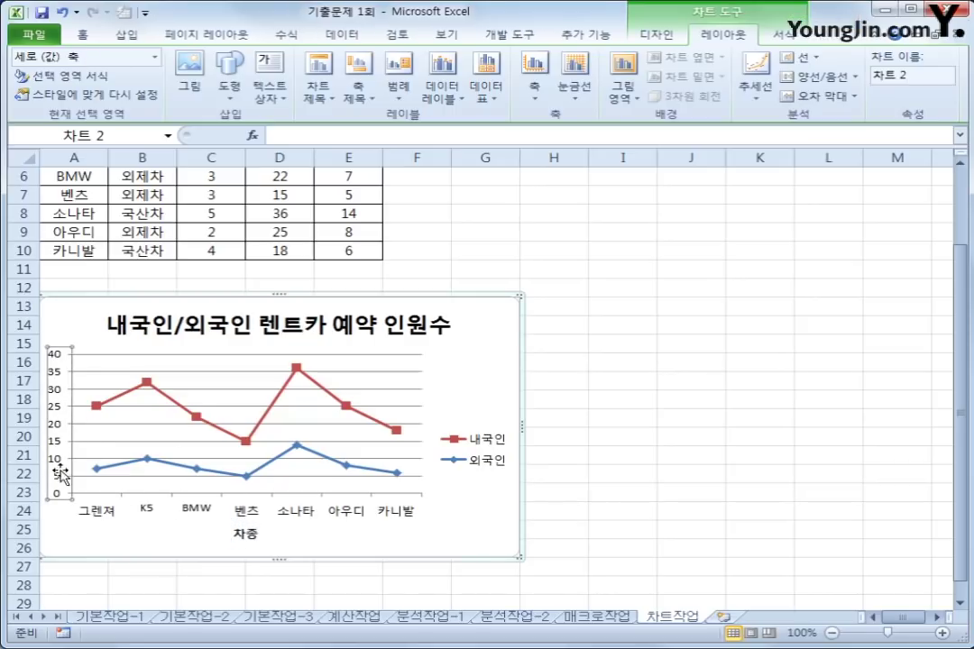
double_click(58, 414)
left_click_drag(523, 121, 607, 120)
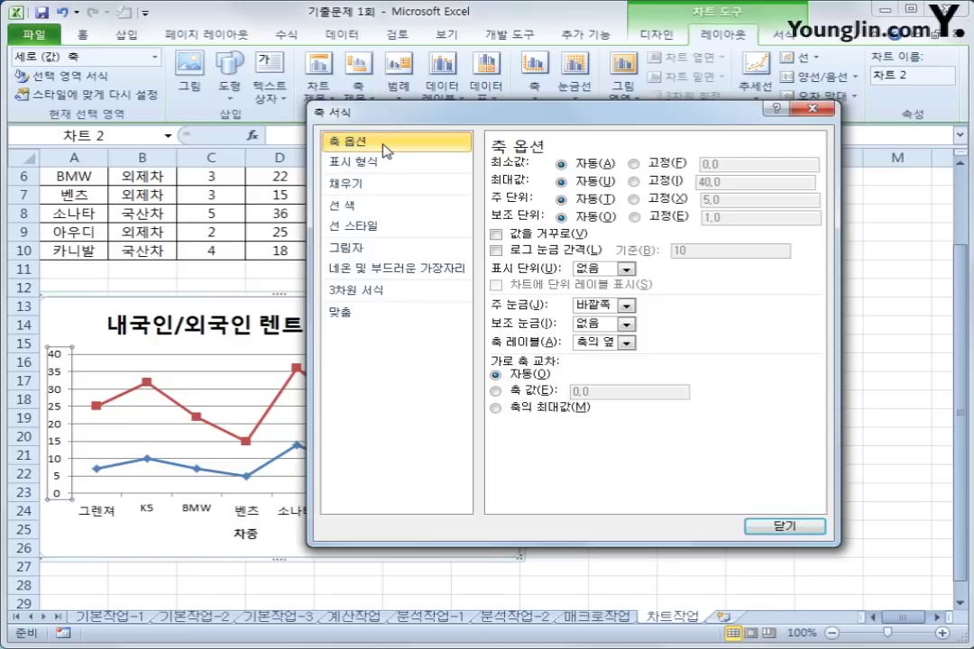
left_click(635, 199)
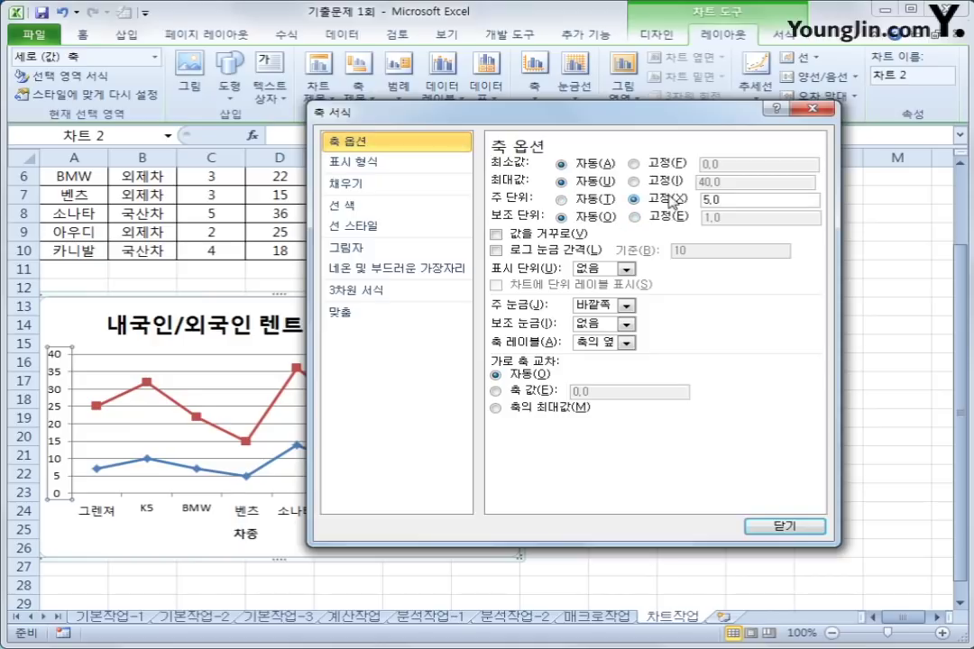
double_click(708, 199)
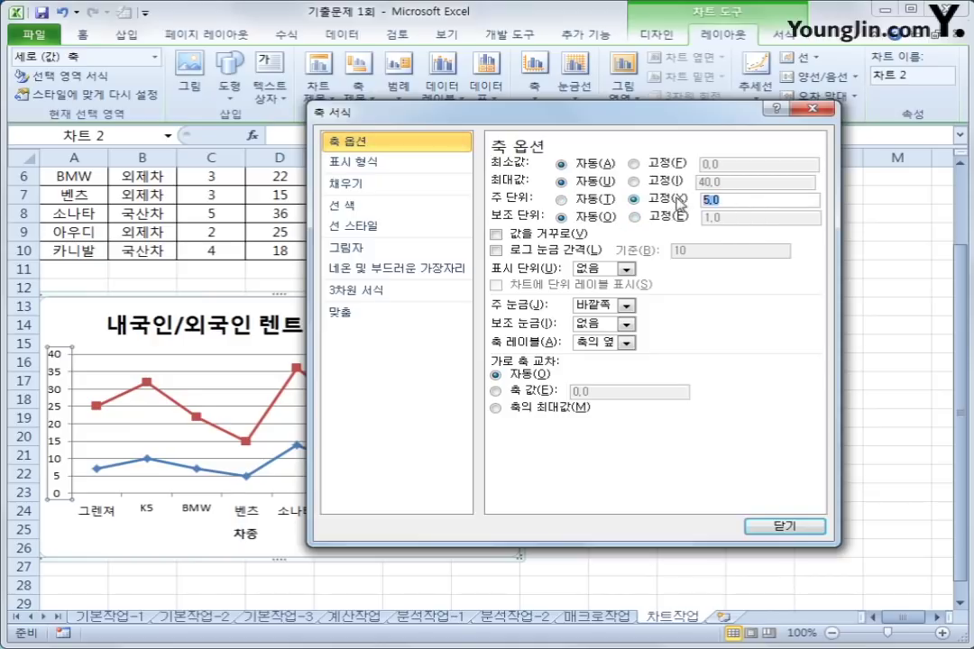
type("10")
left_click(807, 529)
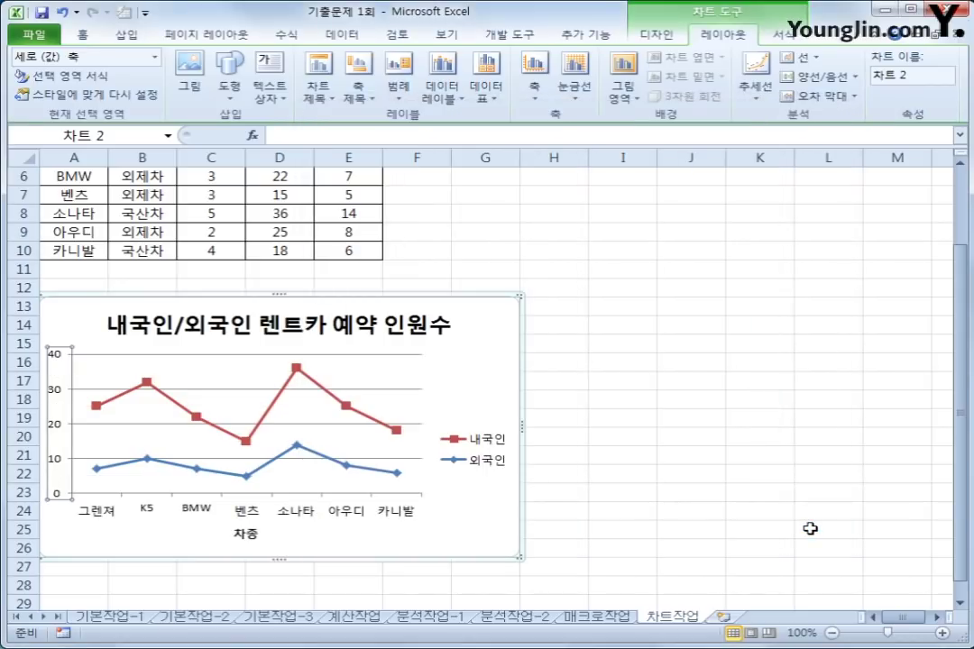